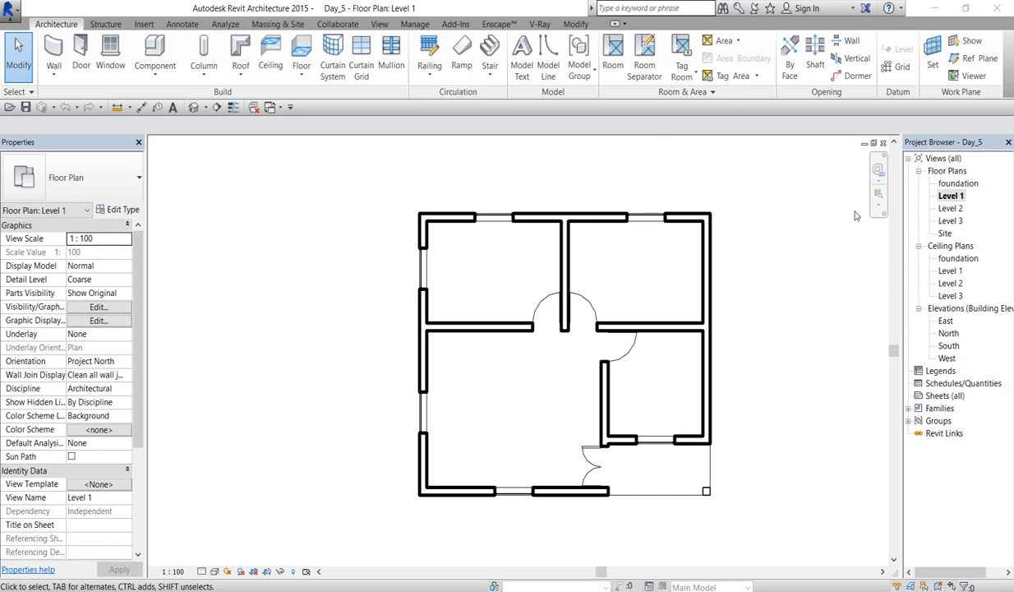
Step: Draw a vertical grid line through the centreline of the west exterior wall, extending beyond the plan at both ends
{"action": "scroll", "coordinate": [583, 288], "scroll_direction": "down", "scroll_amount": 2}
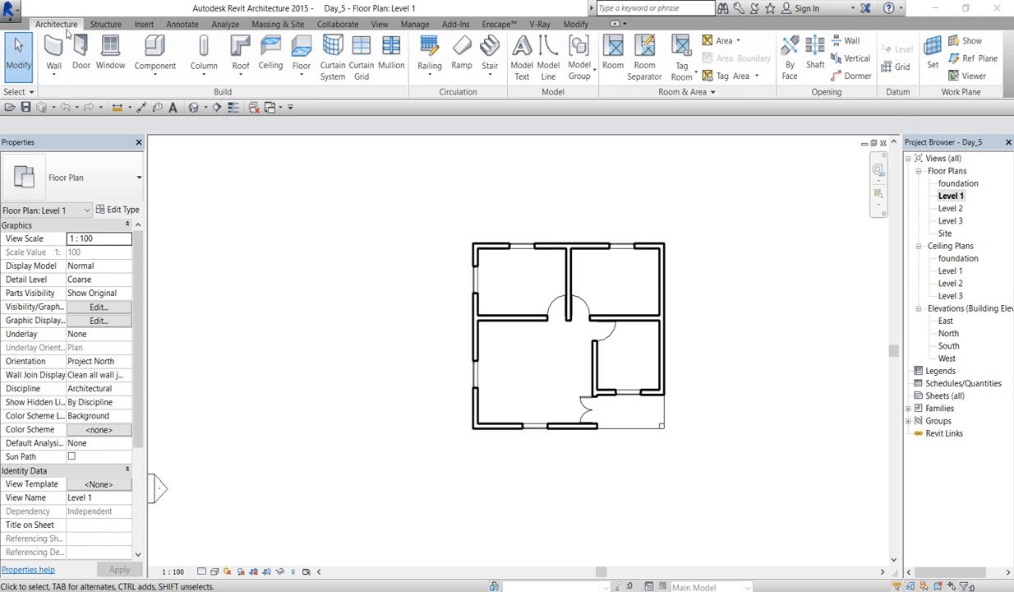
{"action": "left_click", "coordinate": [898, 67]}
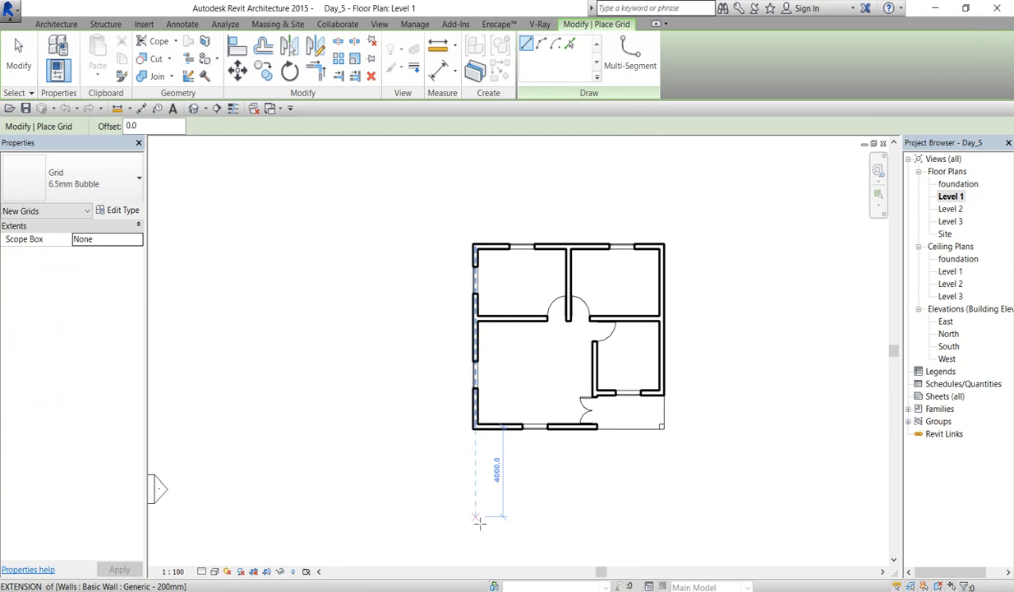
{"action": "left_click", "coordinate": [475, 517]}
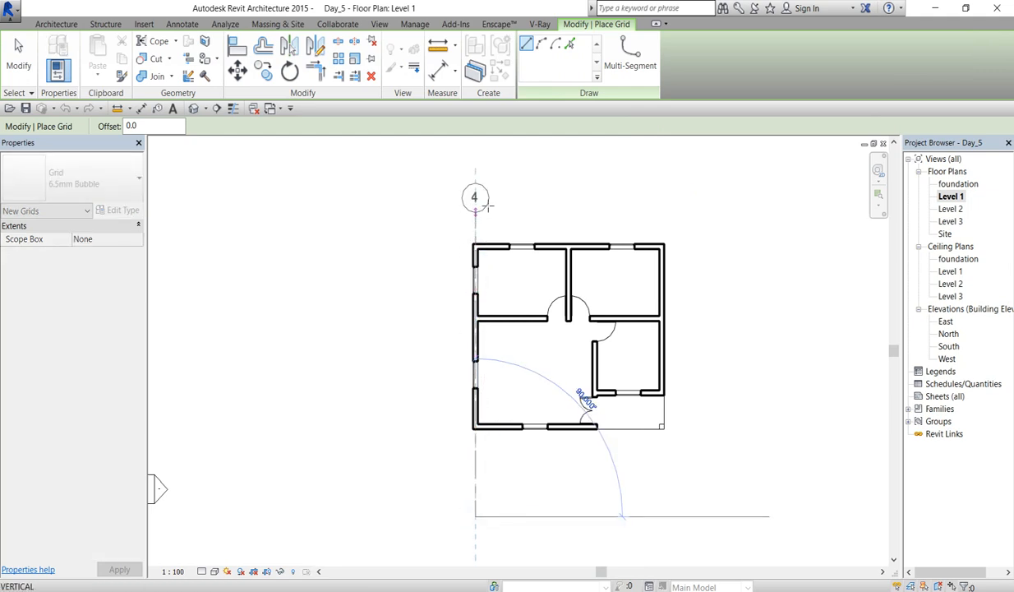
{"action": "left_click", "coordinate": [475, 167]}
{"action": "right_click", "coordinate": [532, 184]}
{"action": "left_click", "coordinate": [563, 190]}
{"action": "right_click", "coordinate": [551, 186]}
{"action": "left_click", "coordinate": [563, 190]}
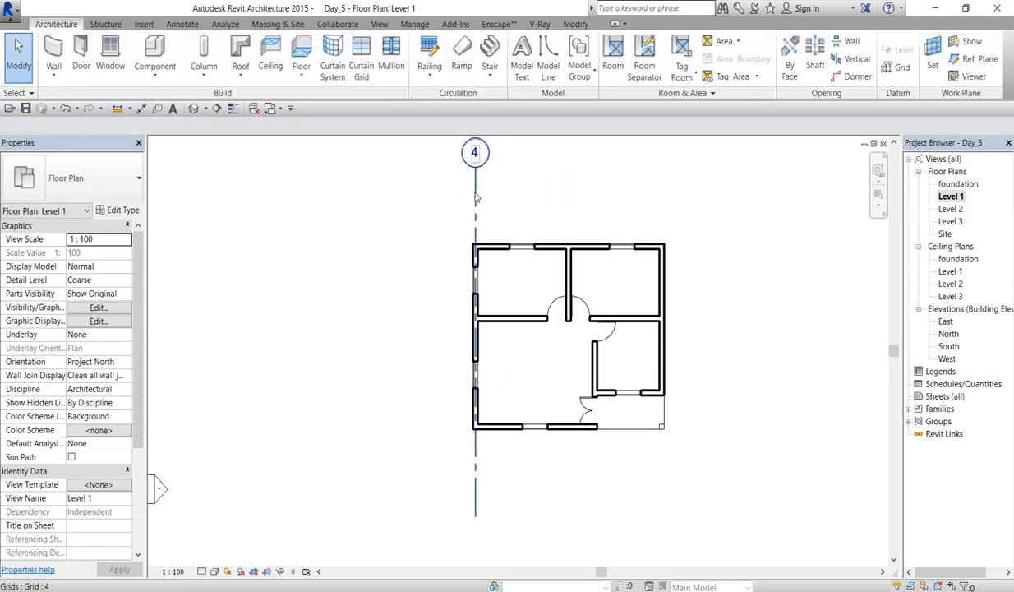
Step: Rename the grid line on the west exterior wall as 1
{"action": "left_click", "coordinate": [475, 197]}
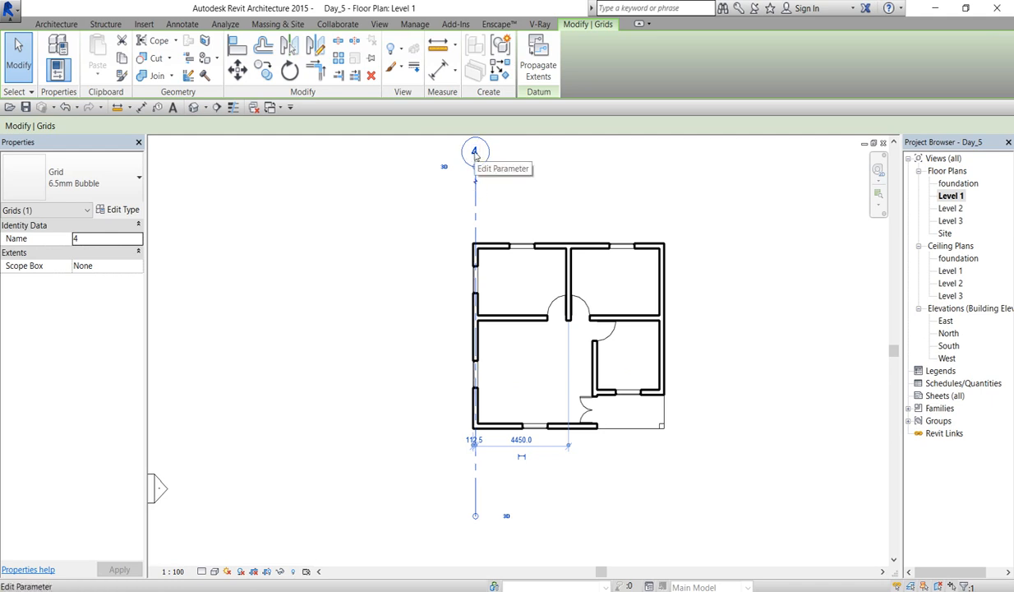
{"action": "left_click", "coordinate": [474, 153]}
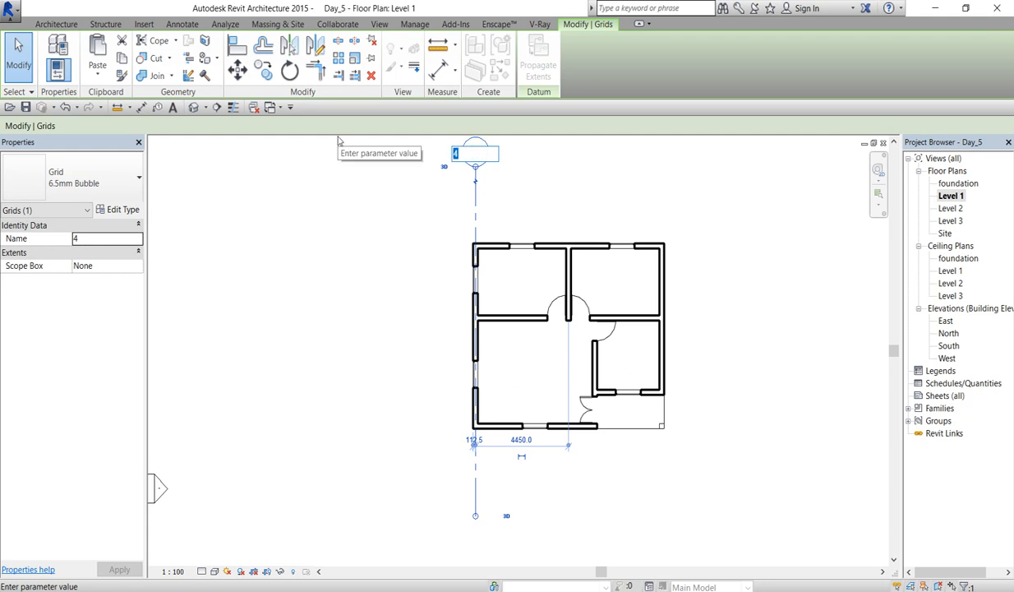
{"action": "type", "text": "1"}
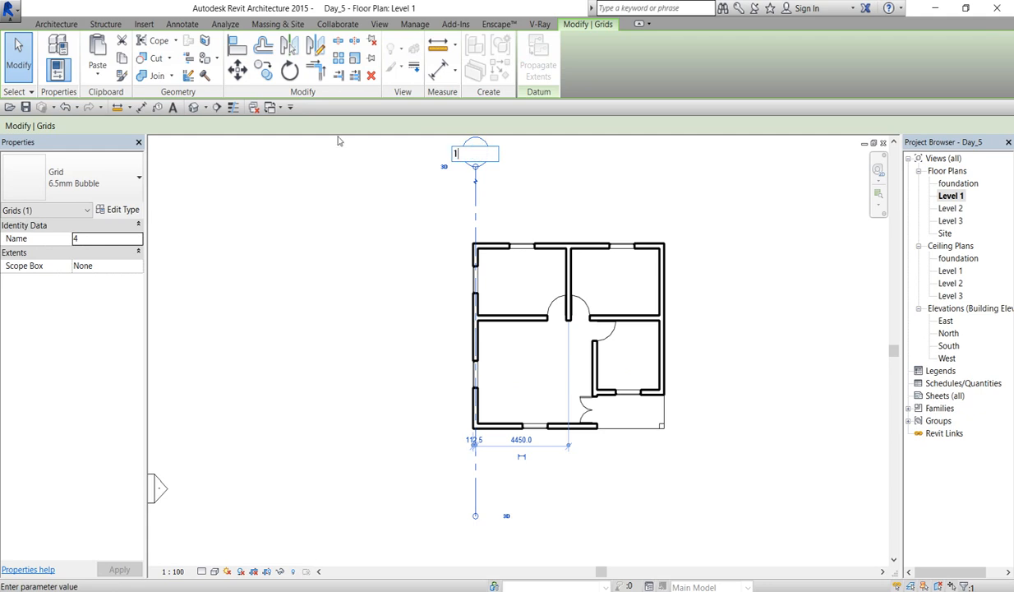
{"action": "left_click", "coordinate": [526, 188]}
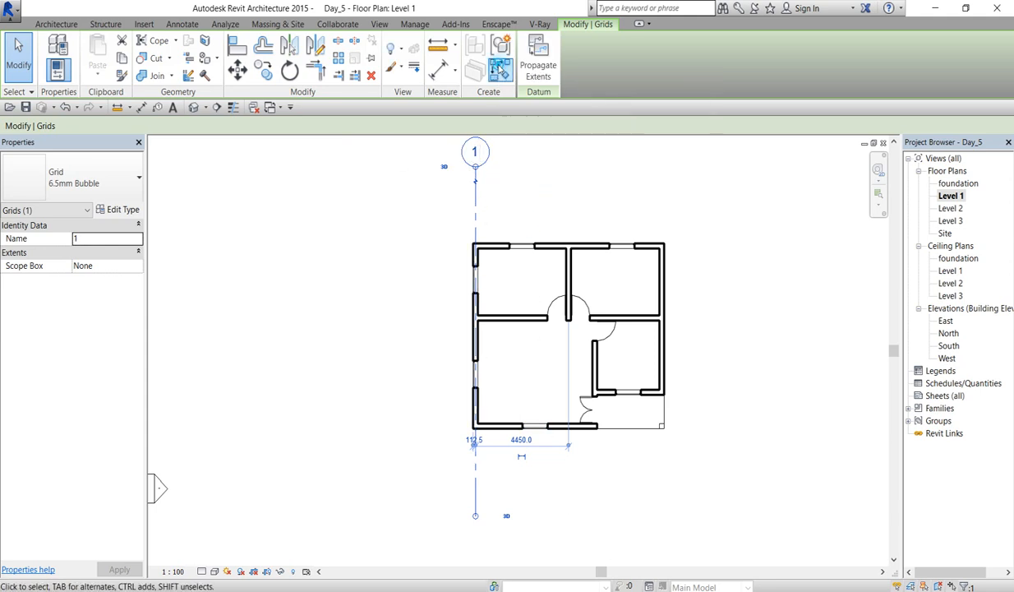
Step: Add vertical grid lines along the wall between the two north rooms and along the east exterior wall, aligned with grid 1's ends
{"action": "left_click", "coordinate": [499, 69]}
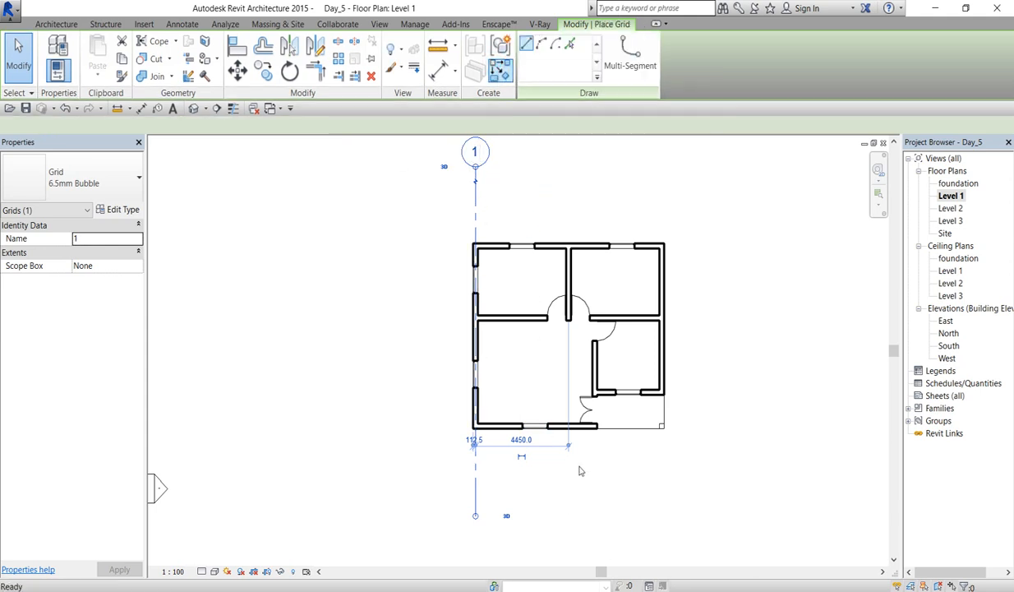
{"action": "left_click", "coordinate": [569, 517]}
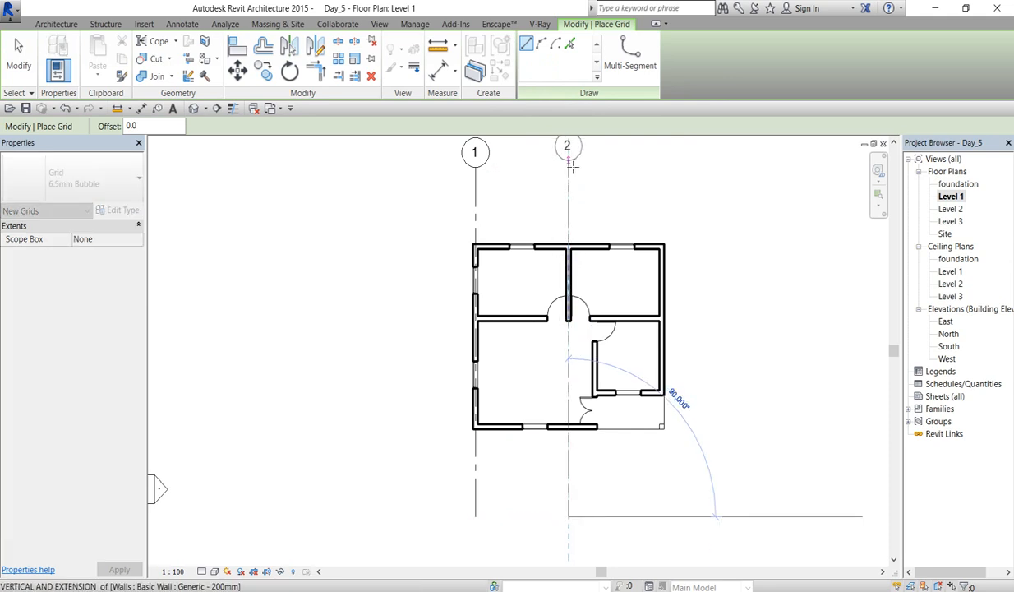
{"action": "left_click", "coordinate": [569, 167]}
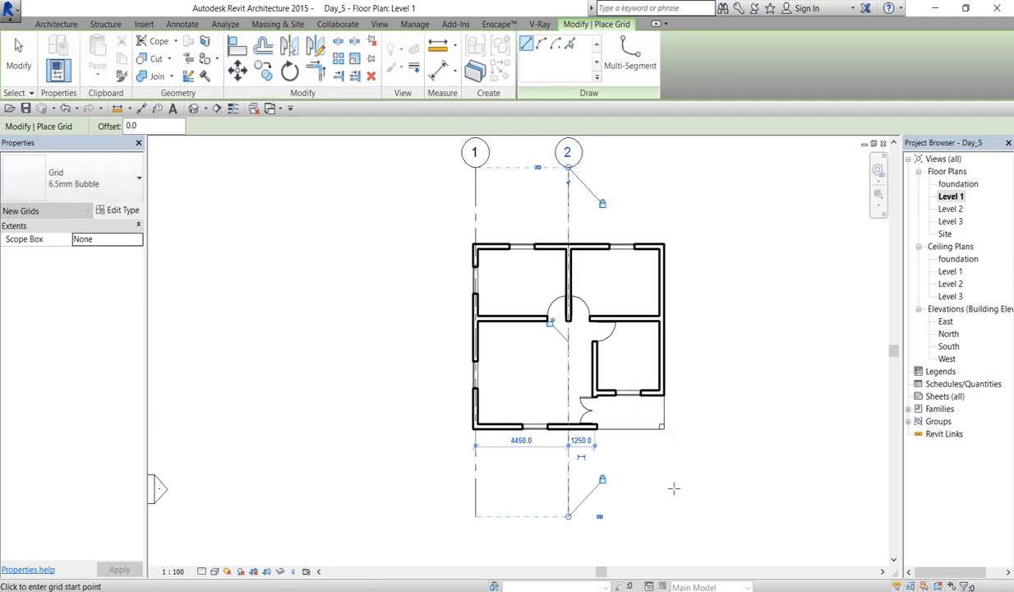
{"action": "left_click", "coordinate": [662, 518]}
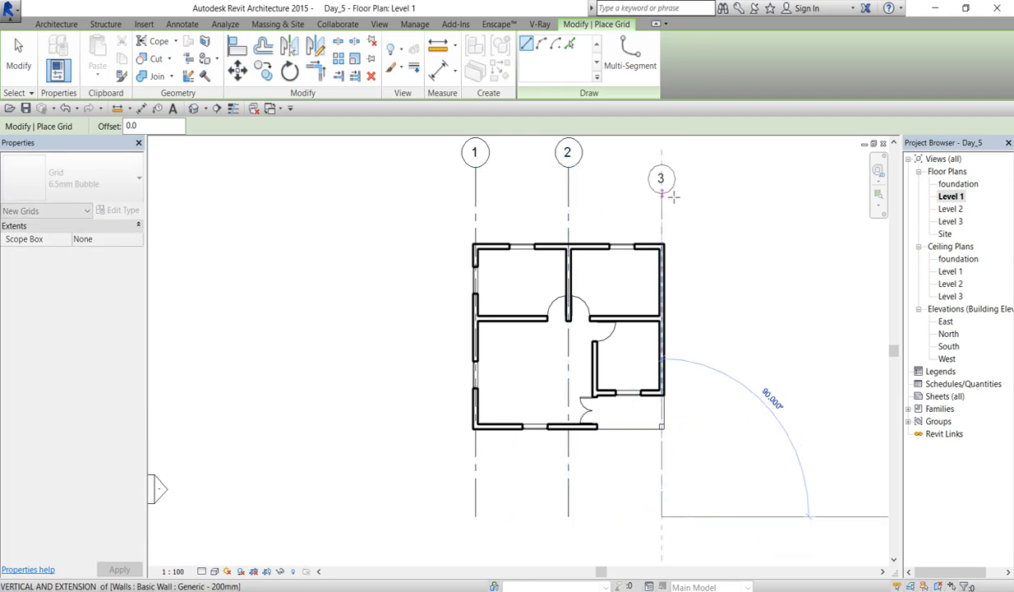
{"action": "left_click", "coordinate": [663, 168]}
{"action": "right_click", "coordinate": [730, 206]}
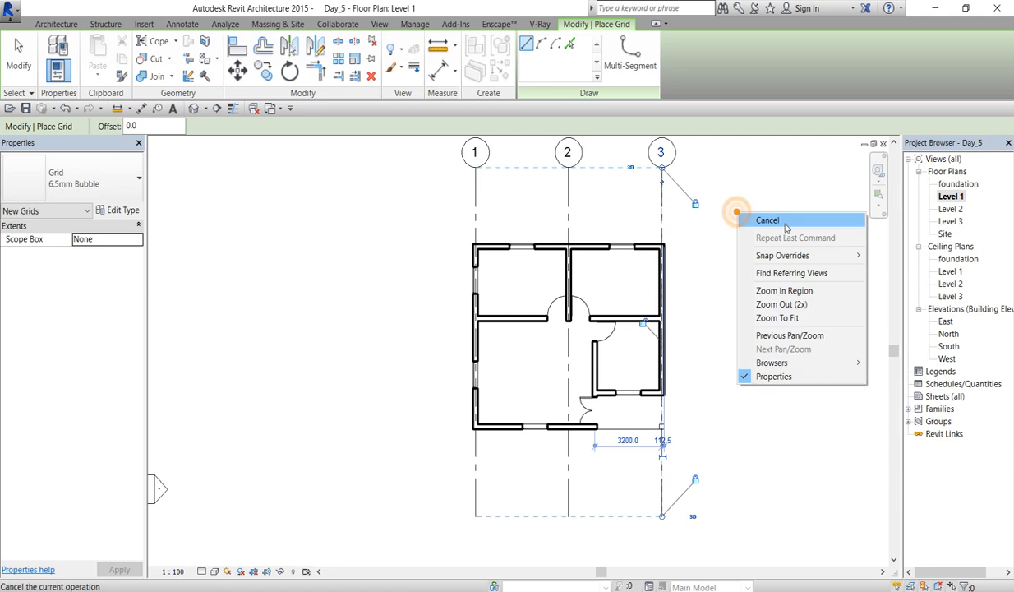
{"action": "left_click", "coordinate": [785, 221]}
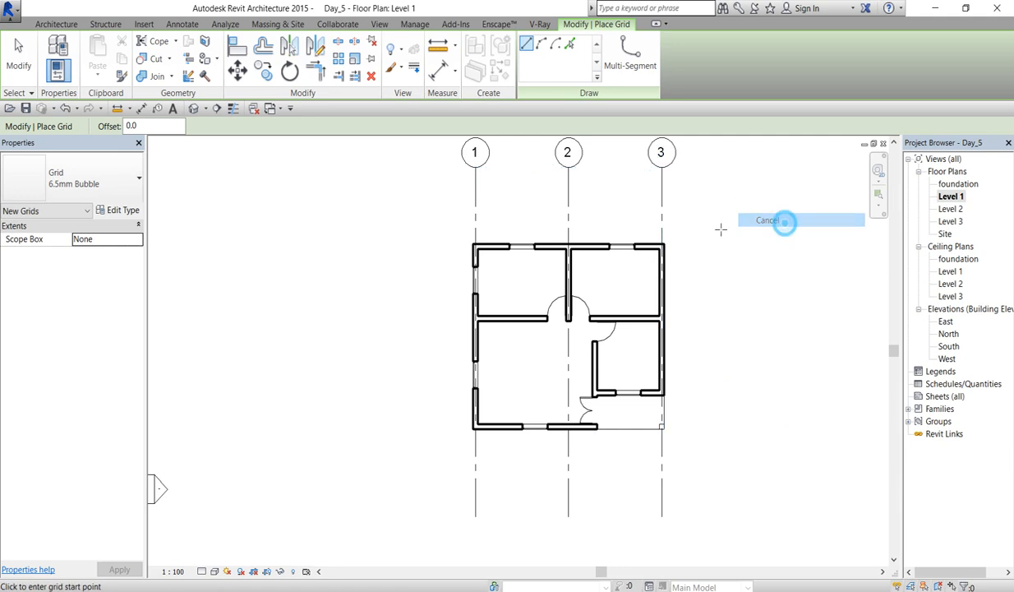
Step: Draw a horizontal grid line through the centreline of the north exterior wall, extending past both sides of the plan
{"action": "left_click", "coordinate": [359, 246]}
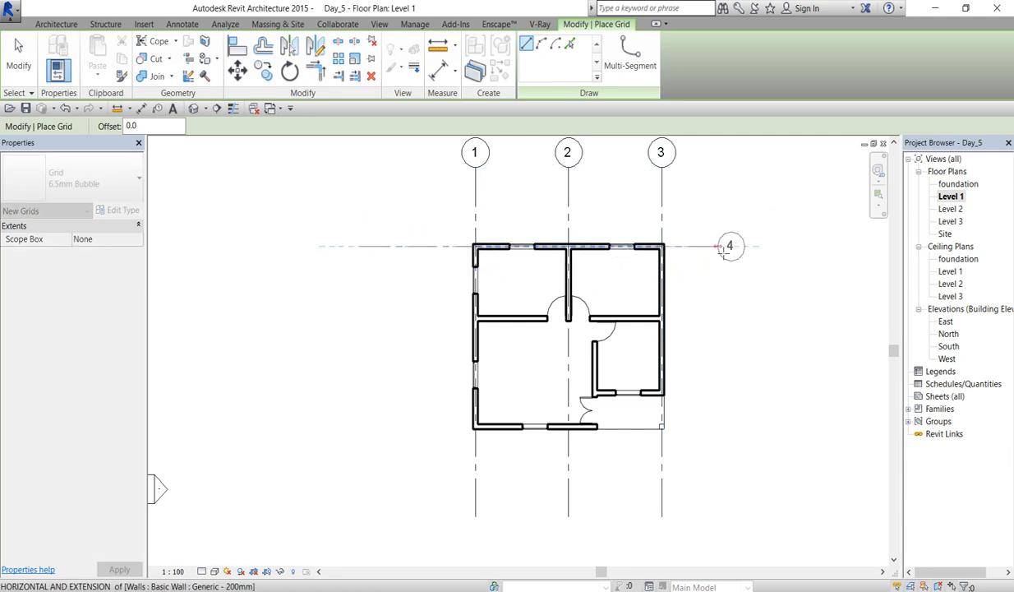
{"action": "left_click", "coordinate": [742, 246]}
{"action": "right_click", "coordinate": [722, 218]}
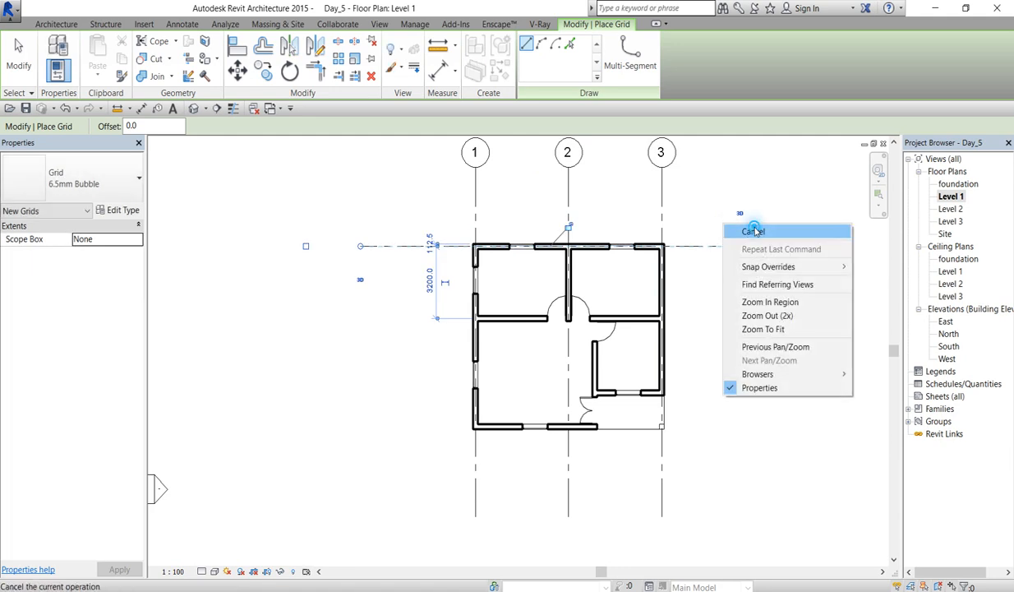
{"action": "left_click", "coordinate": [744, 224]}
{"action": "right_click", "coordinate": [693, 206]}
{"action": "left_click", "coordinate": [724, 210]}
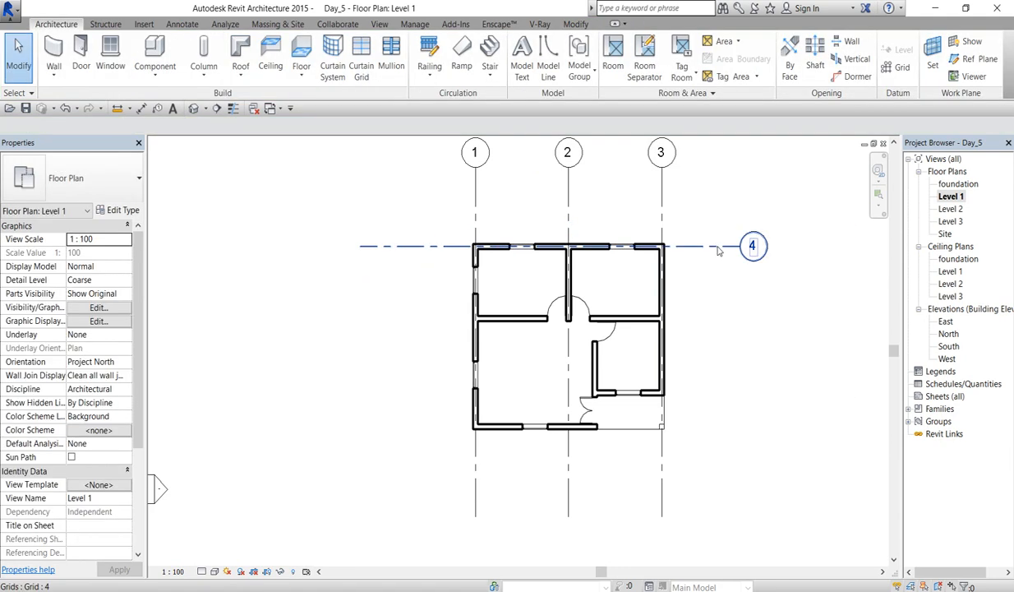
Step: Rename the horizontal grid line on the north exterior wall as A
{"action": "left_click", "coordinate": [724, 246]}
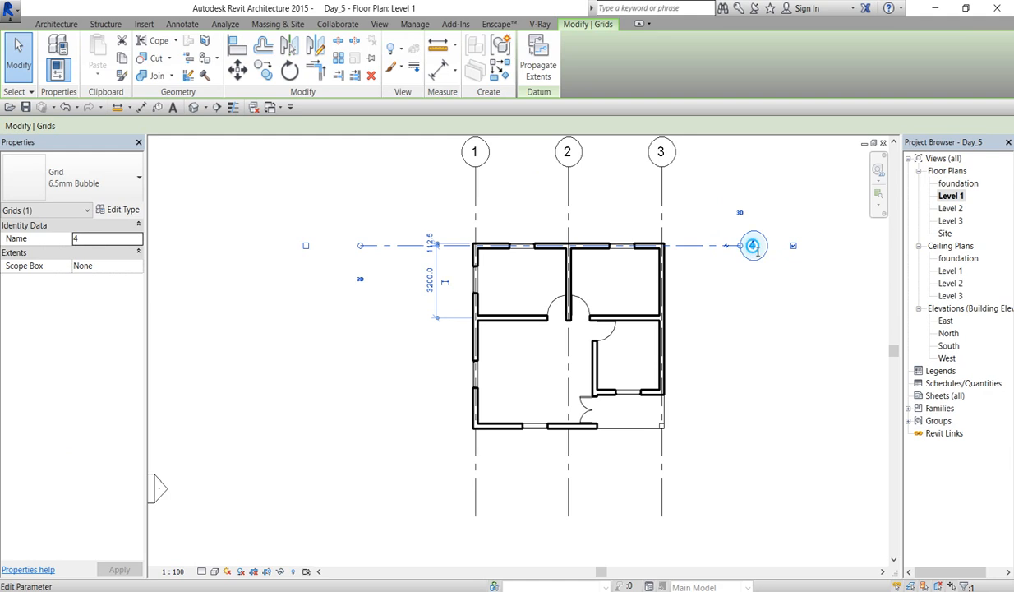
{"action": "left_click", "coordinate": [754, 247]}
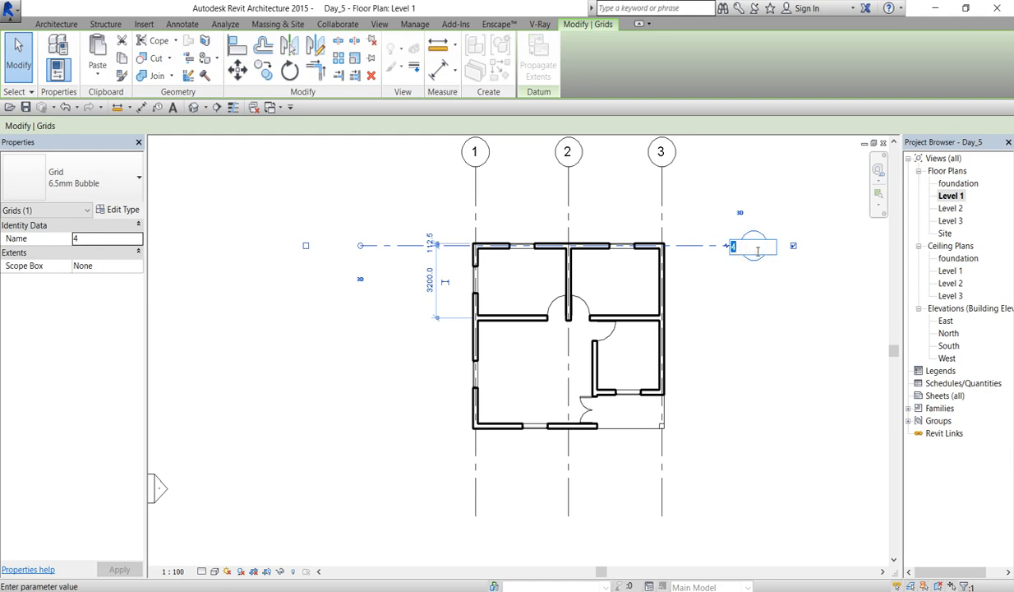
{"action": "type", "text": "A"}
{"action": "key", "text": "Return"}
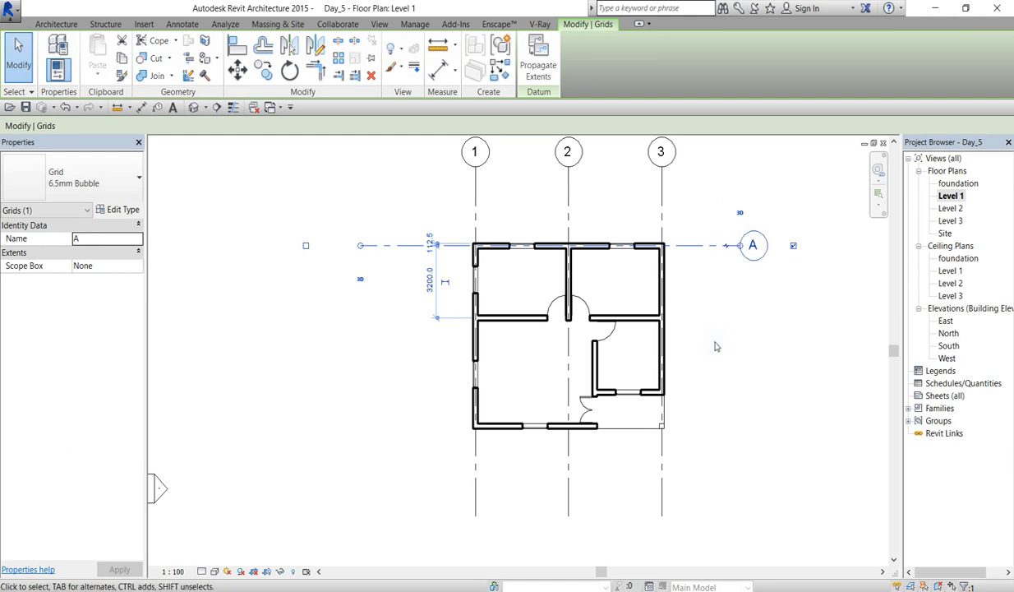
Step: Add horizontal grid lines along the middle interior wall and the southeast room's south wall, aligned with grid A's ends
{"action": "left_click", "coordinate": [502, 72]}
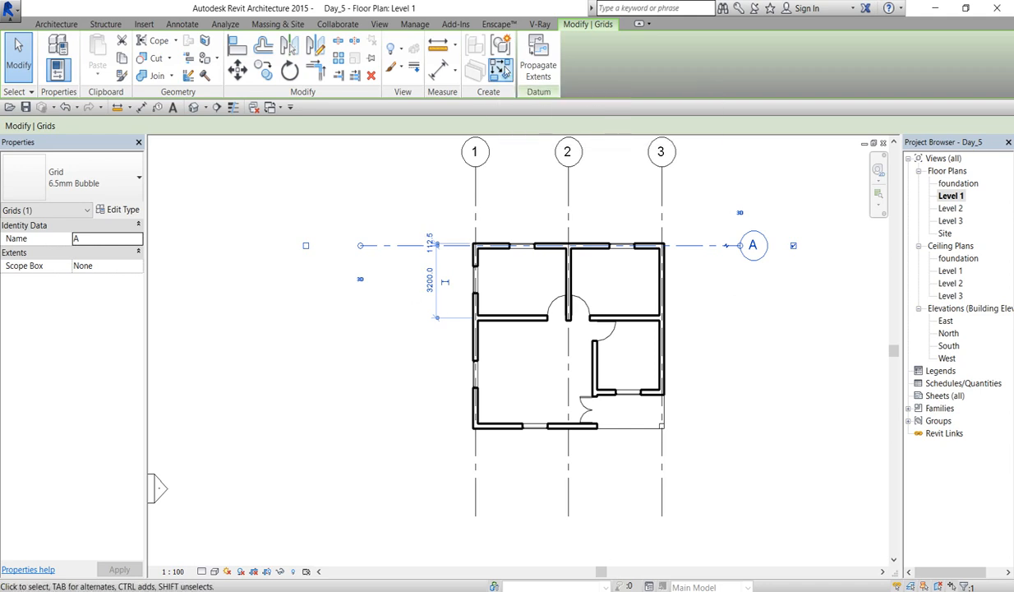
{"action": "left_click", "coordinate": [360, 318]}
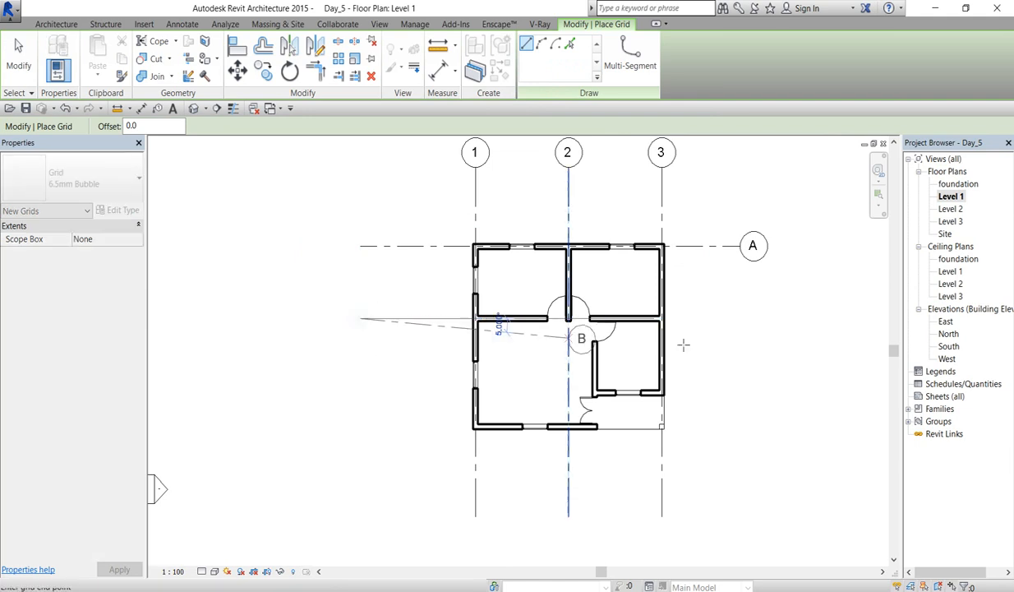
{"action": "left_click", "coordinate": [741, 318]}
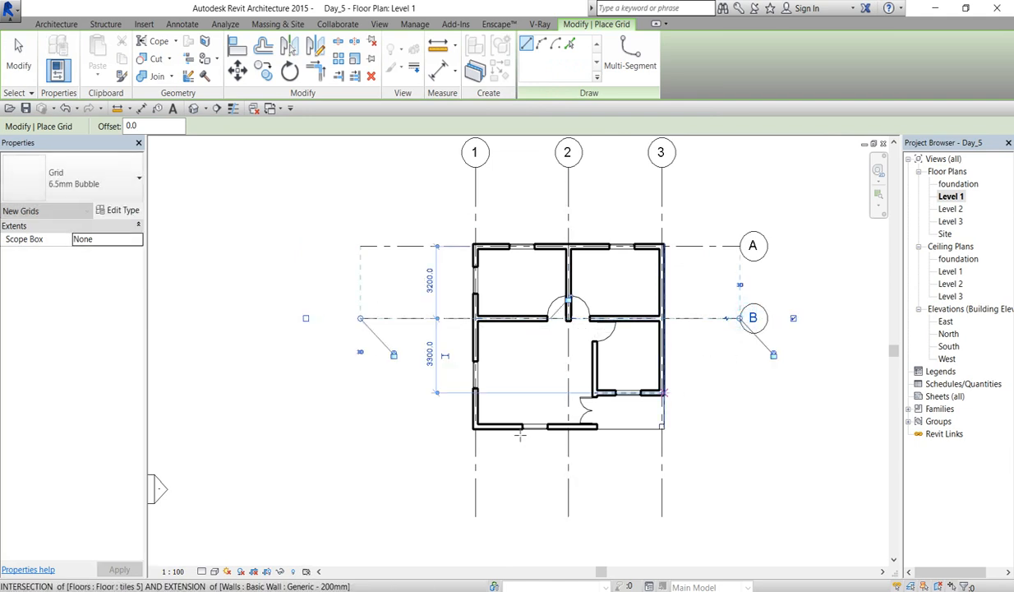
{"action": "left_click", "coordinate": [360, 392]}
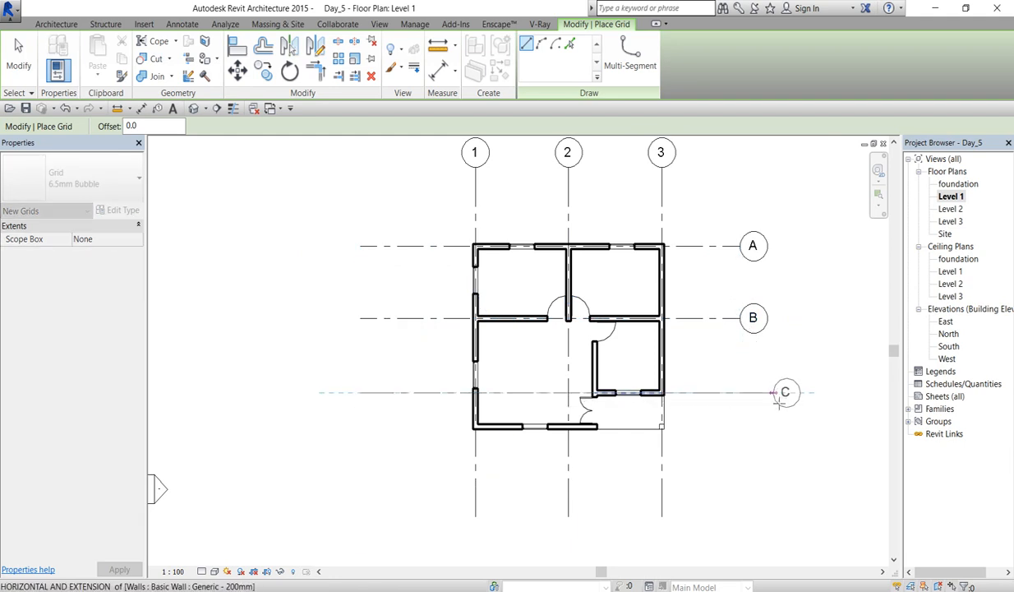
{"action": "left_click", "coordinate": [741, 392]}
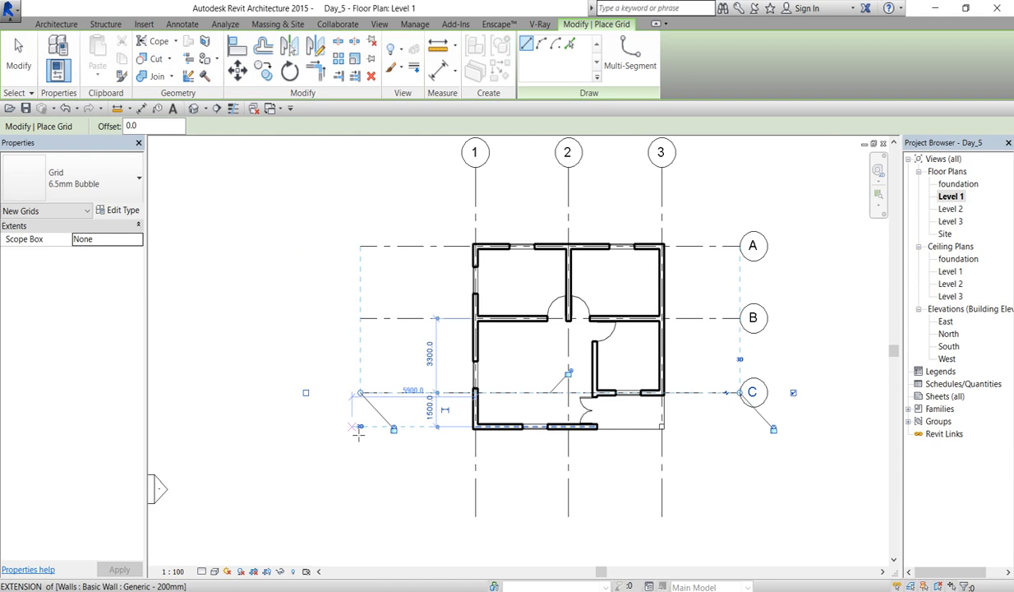
Step: Draw a horizontal grid line along the southernmost exterior wall with its bubble aligned to the other lettered grids, and finish placing grids
{"action": "scroll", "coordinate": [367, 434], "scroll_direction": "up", "scroll_amount": 3}
{"action": "left_click", "coordinate": [388, 428]}
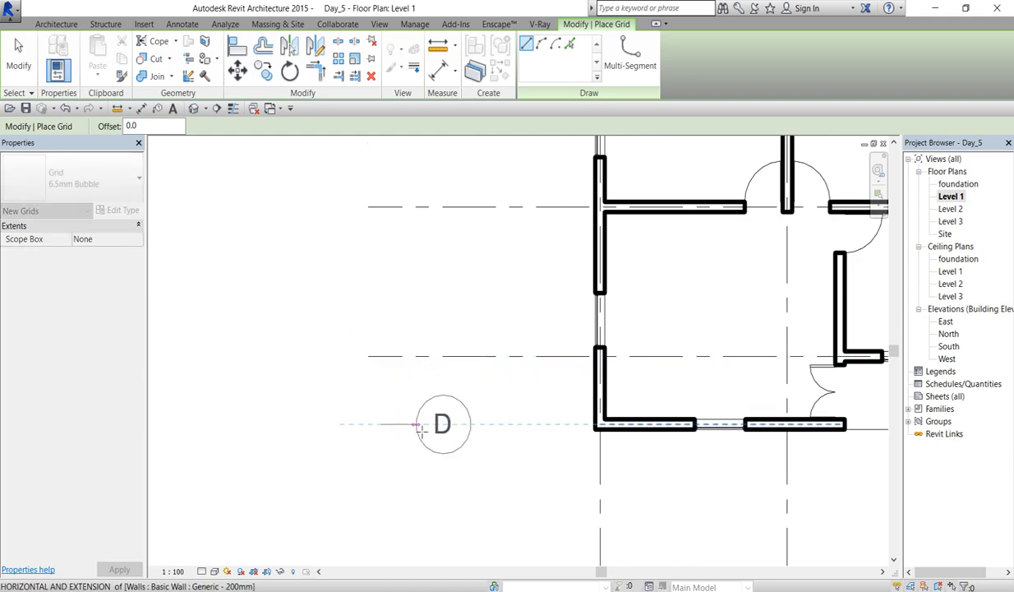
{"action": "scroll", "coordinate": [415, 427], "scroll_direction": "down", "scroll_amount": 3}
{"action": "left_click", "coordinate": [688, 429]}
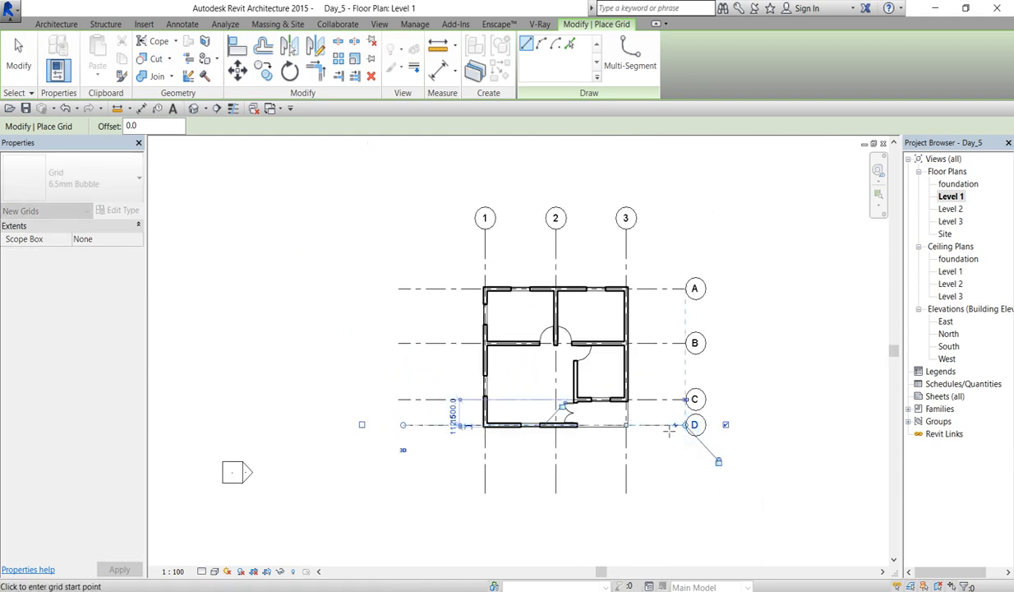
{"action": "right_click", "coordinate": [674, 253]}
{"action": "left_click", "coordinate": [701, 255]}
{"action": "right_click", "coordinate": [688, 221]}
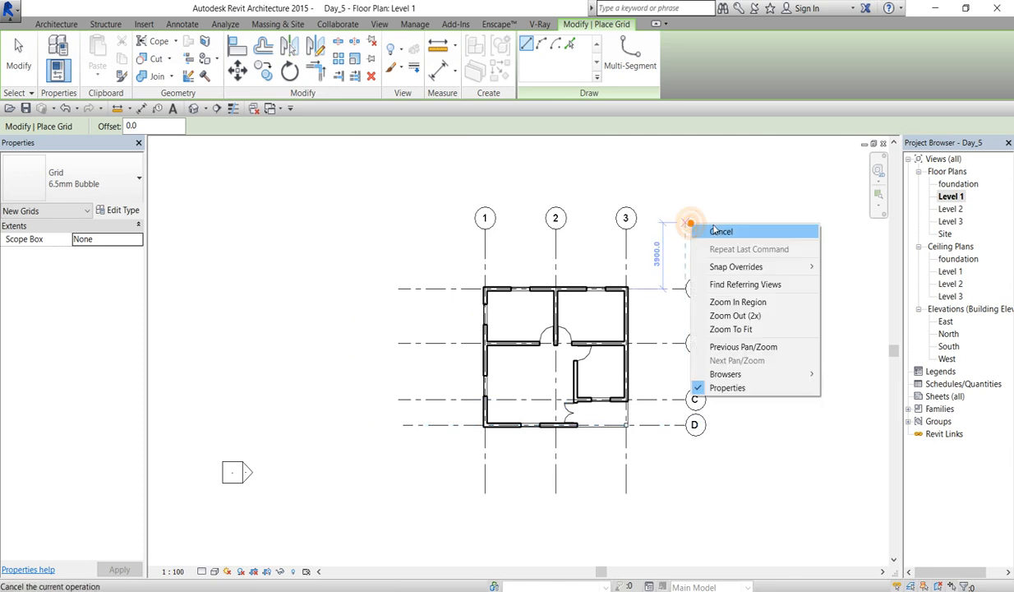
{"action": "left_click", "coordinate": [716, 231]}
Step: Extend the west end of grid D to line up with the ends of the other horizontal grids
{"action": "scroll", "coordinate": [425, 420], "scroll_direction": "up", "scroll_amount": 3}
{"action": "left_click", "coordinate": [383, 432]}
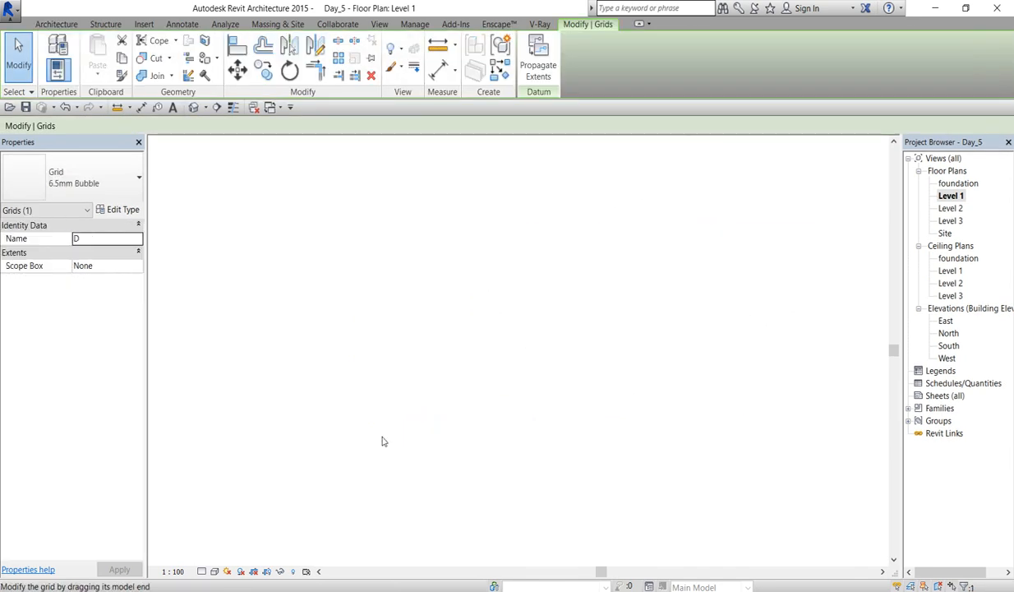
{"action": "left_click_drag", "start_coordinate": [382, 431], "coordinate": [319, 451]}
{"action": "left_click", "coordinate": [322, 449]}
{"action": "scroll", "coordinate": [372, 308], "scroll_direction": "down", "scroll_amount": 7}
{"action": "scroll", "coordinate": [457, 375], "scroll_direction": "up", "scroll_amount": 4}
{"action": "scroll", "coordinate": [592, 280], "scroll_direction": "up", "scroll_amount": 2}
{"action": "scroll", "coordinate": [570, 383], "scroll_direction": "down", "scroll_amount": 2}
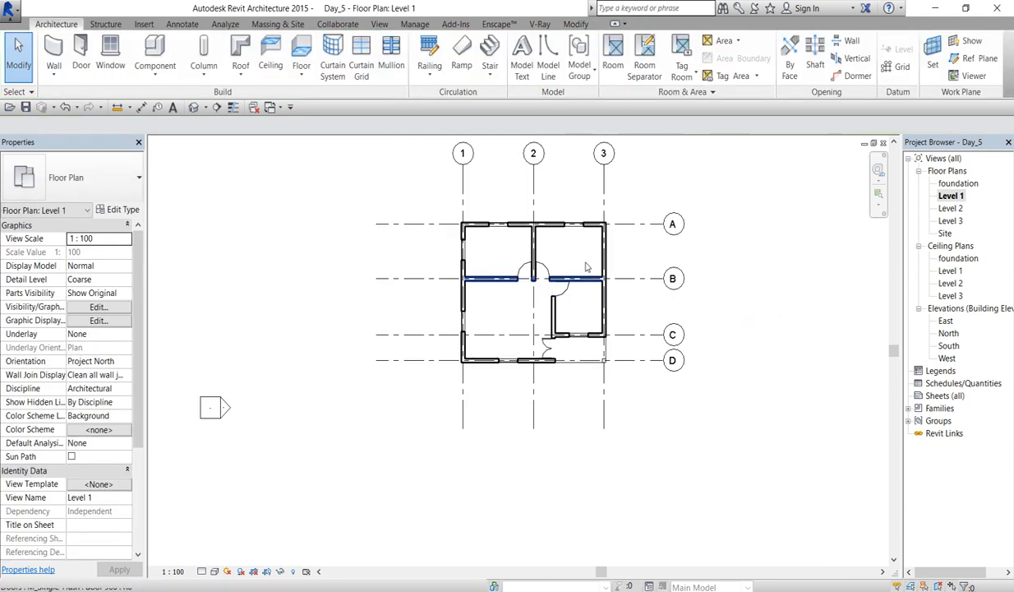
Step: Check the grid lines in the Level 2 floor plan, the Level 1 ceiling plan, and the East, North and South elevations
{"action": "double_click", "coordinate": [950, 208]}
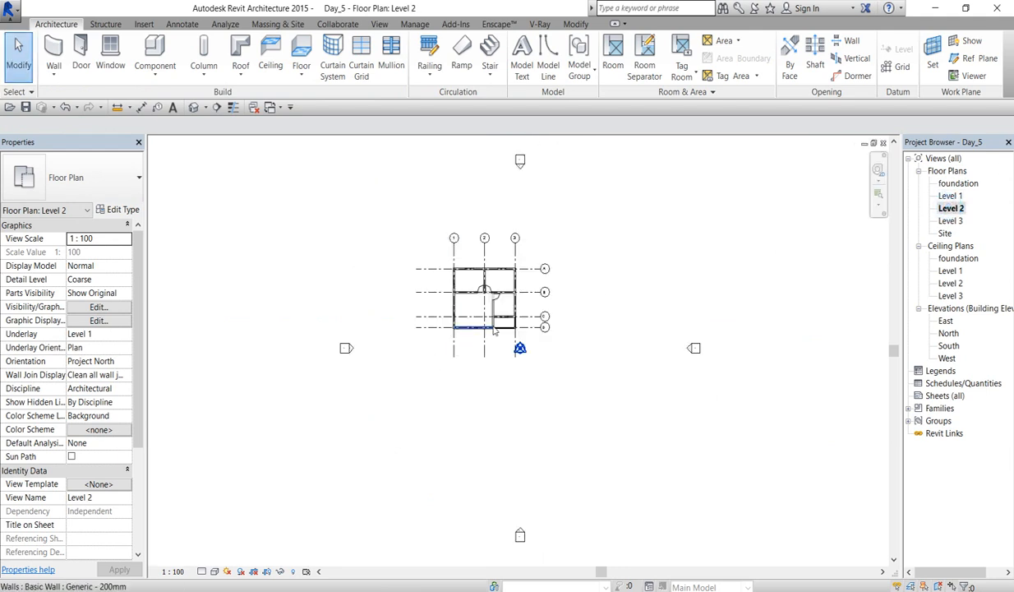
{"action": "scroll", "coordinate": [486, 294], "scroll_direction": "up", "scroll_amount": 3}
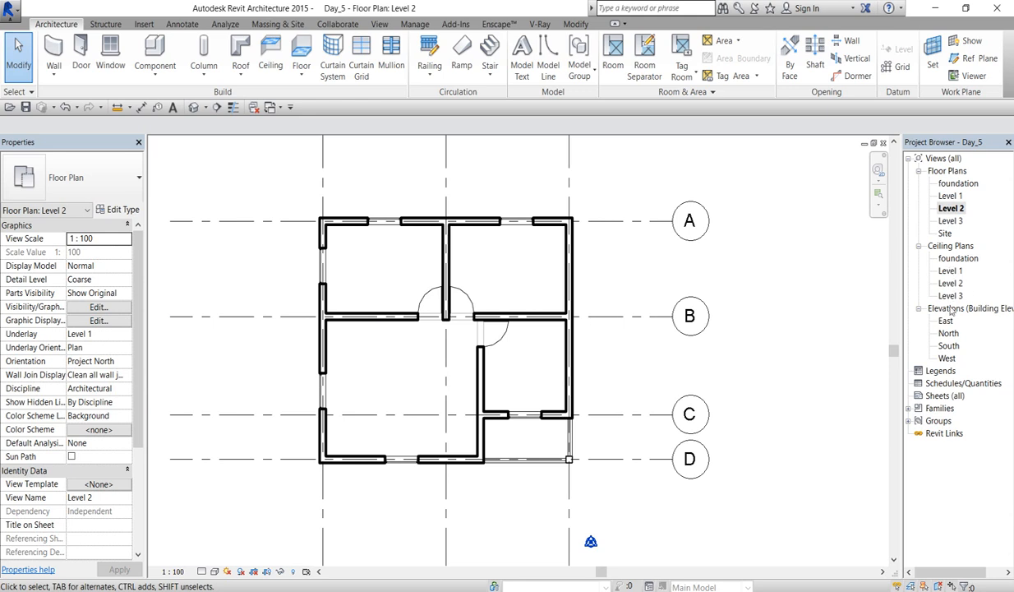
{"action": "double_click", "coordinate": [949, 272]}
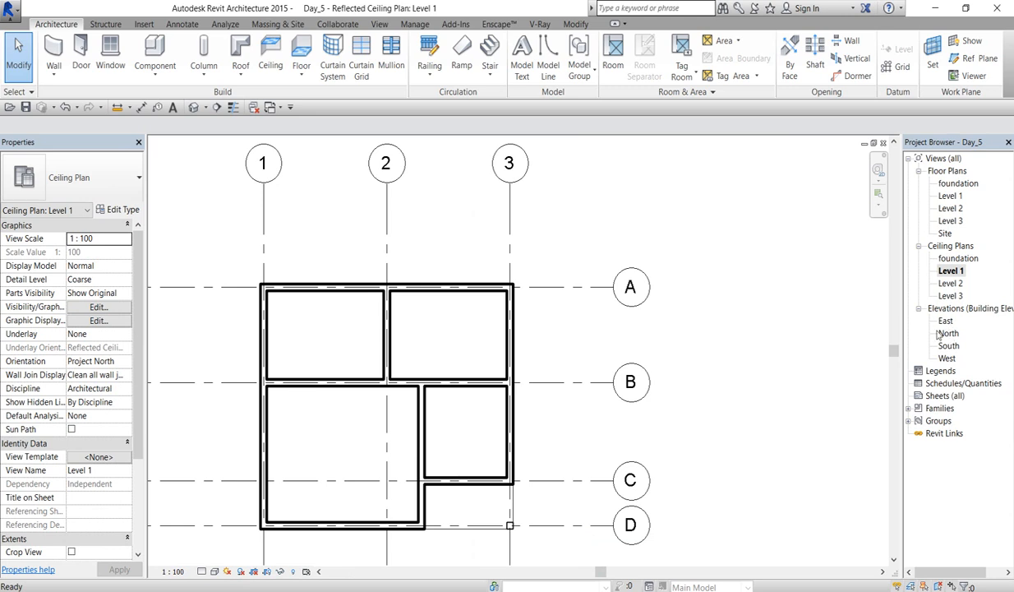
{"action": "double_click", "coordinate": [947, 322]}
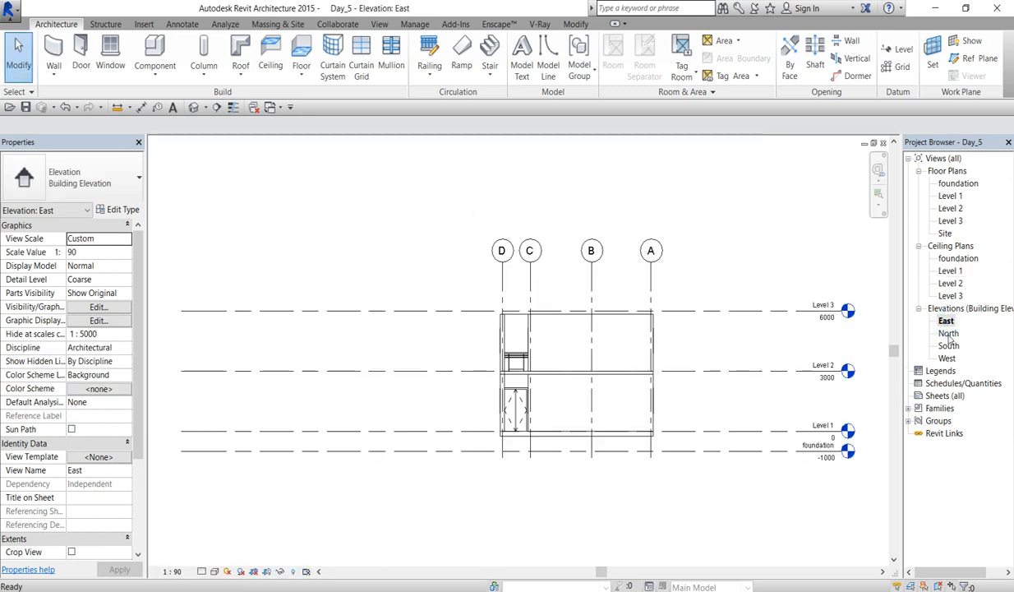
{"action": "double_click", "coordinate": [949, 334]}
{"action": "left_click", "coordinate": [950, 346]}
{"action": "double_click", "coordinate": [949, 346]}
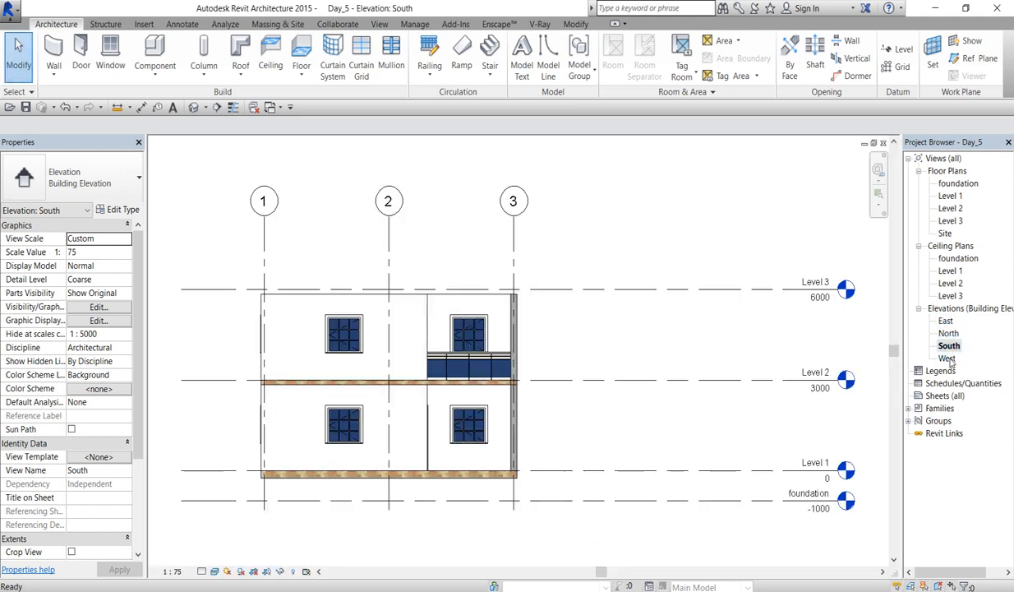
Step: Check the grid lines in the West elevation and return to the Level 1 floor plan
{"action": "double_click", "coordinate": [948, 358]}
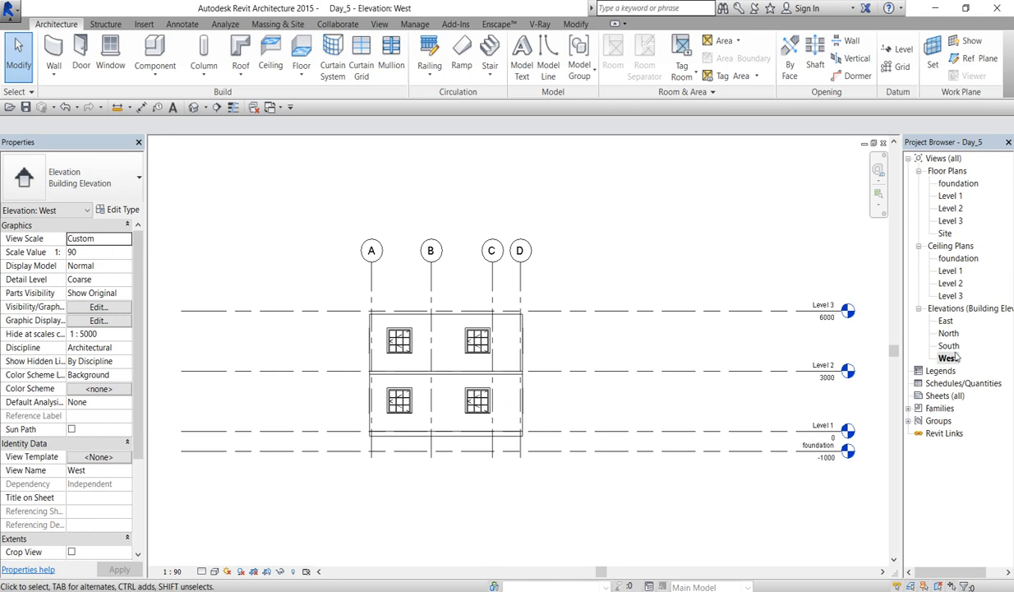
{"action": "double_click", "coordinate": [954, 196]}
{"action": "scroll", "coordinate": [518, 313], "scroll_direction": "up", "scroll_amount": 2}
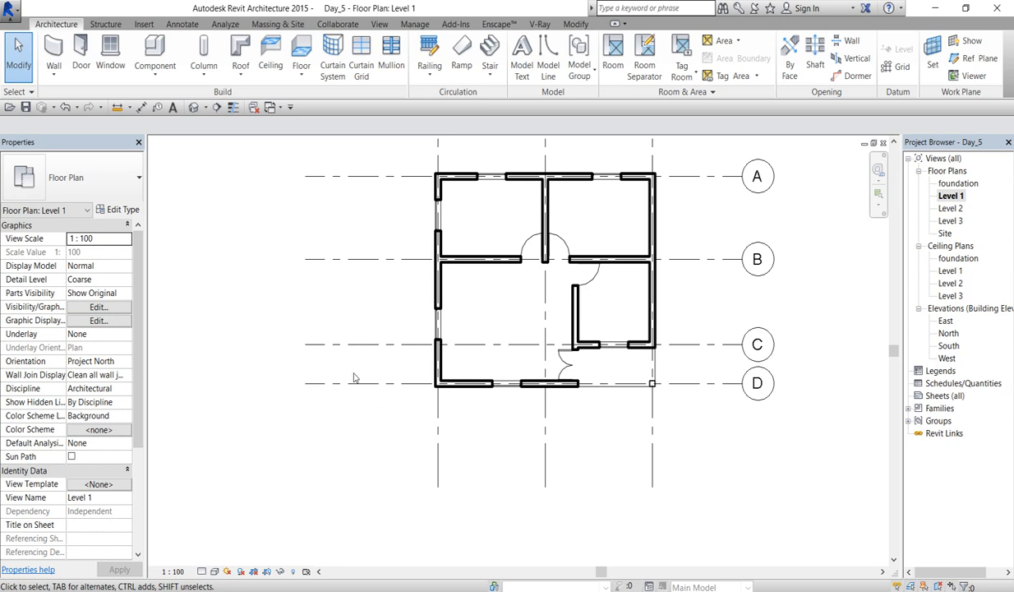
{"action": "scroll", "coordinate": [355, 378], "scroll_direction": "down", "scroll_amount": 2}
{"action": "scroll", "coordinate": [511, 321], "scroll_direction": "up", "scroll_amount": 1}
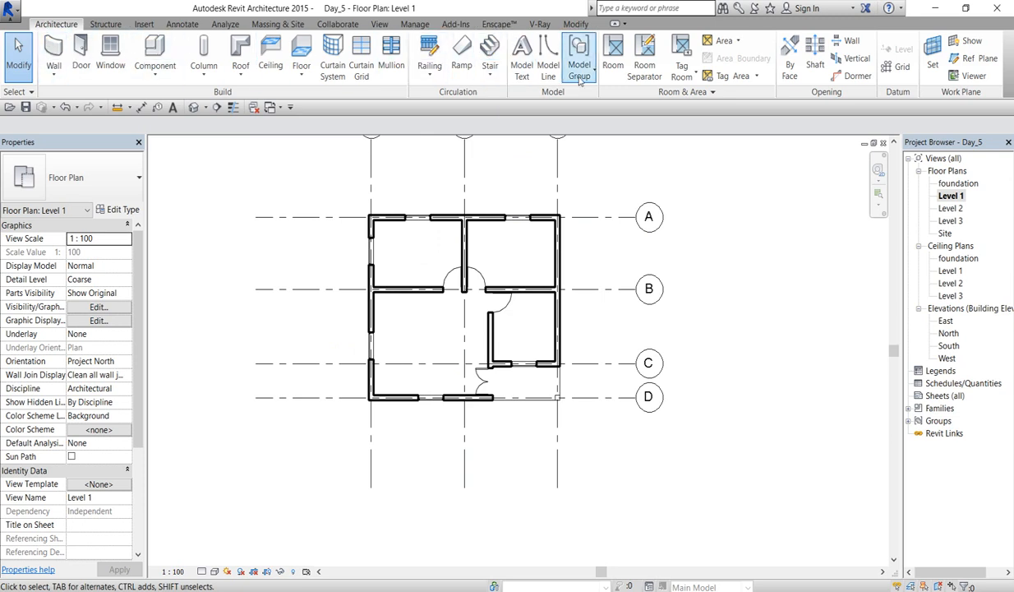
Step: Try a 1000 mm wide stair by component in the southeast room, with a northward run and a westward run
{"action": "left_click", "coordinate": [493, 76]}
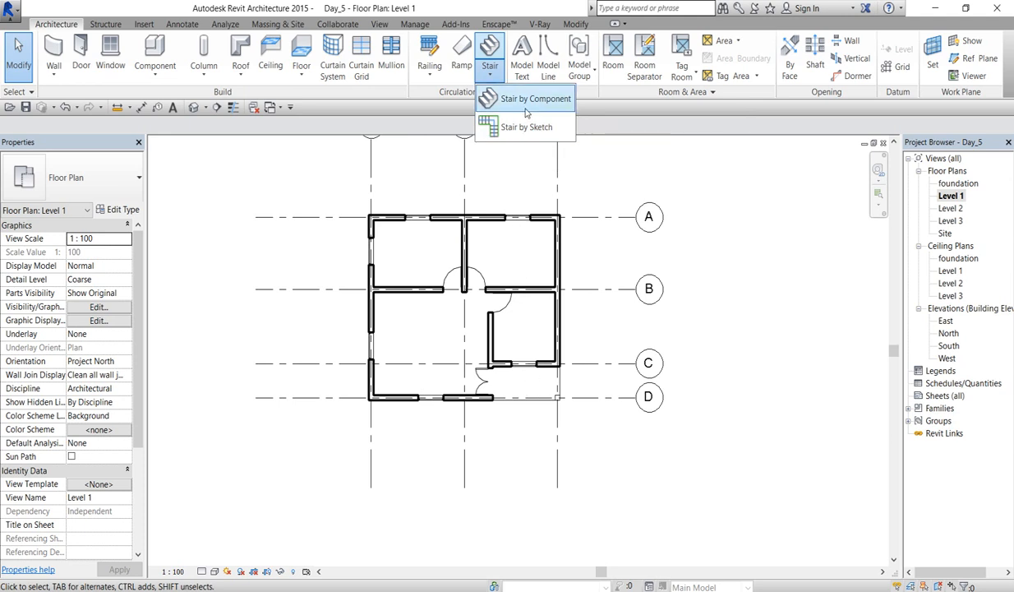
{"action": "left_click", "coordinate": [492, 99]}
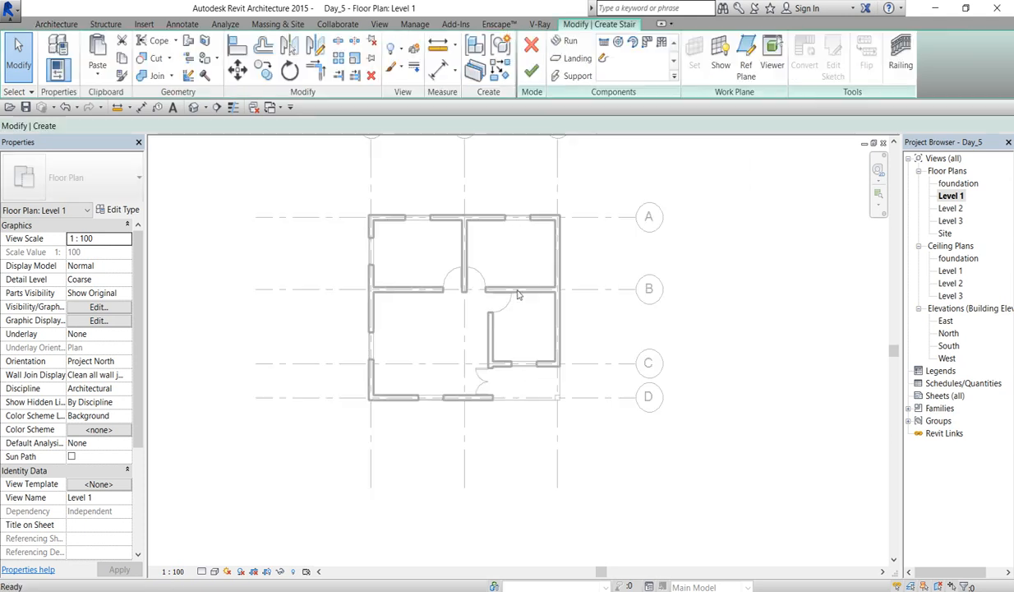
{"action": "left_click", "coordinate": [547, 355]}
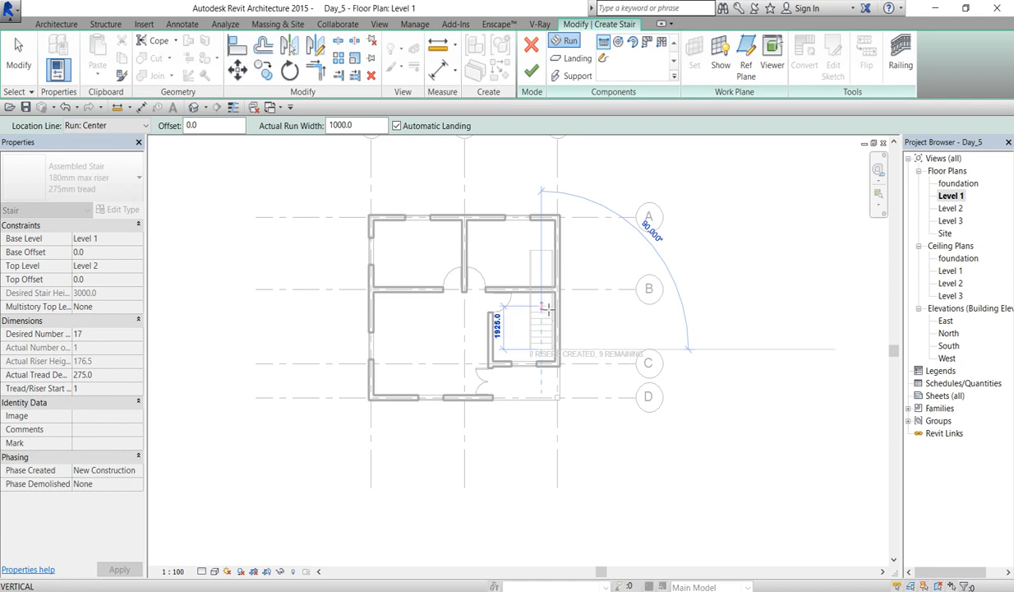
{"action": "left_click", "coordinate": [541, 313]}
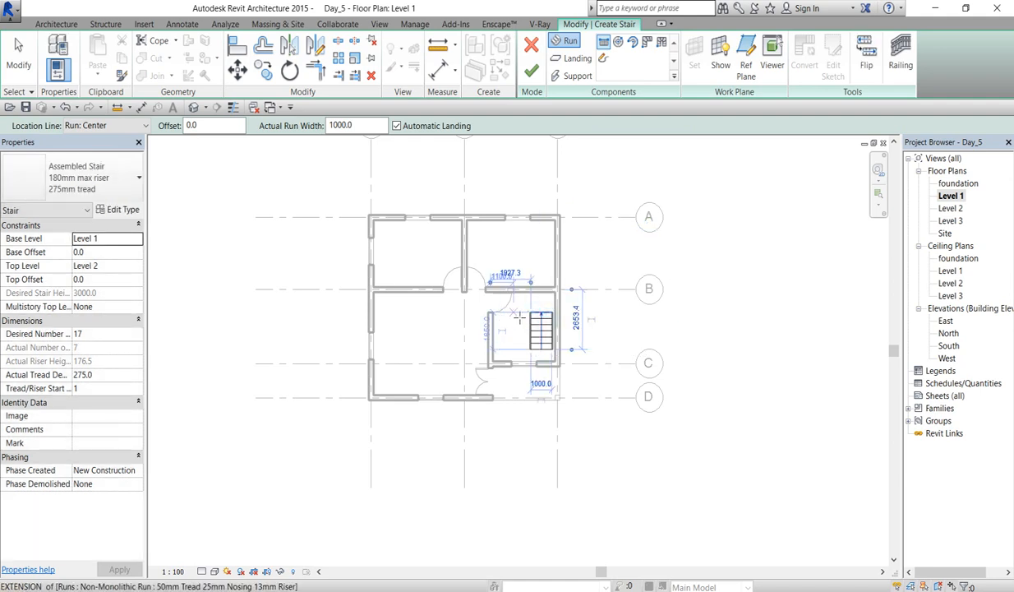
{"action": "left_click", "coordinate": [471, 311]}
{"action": "key", "text": "Escape"}
{"action": "scroll", "coordinate": [507, 328], "scroll_direction": "up", "scroll_amount": 3}
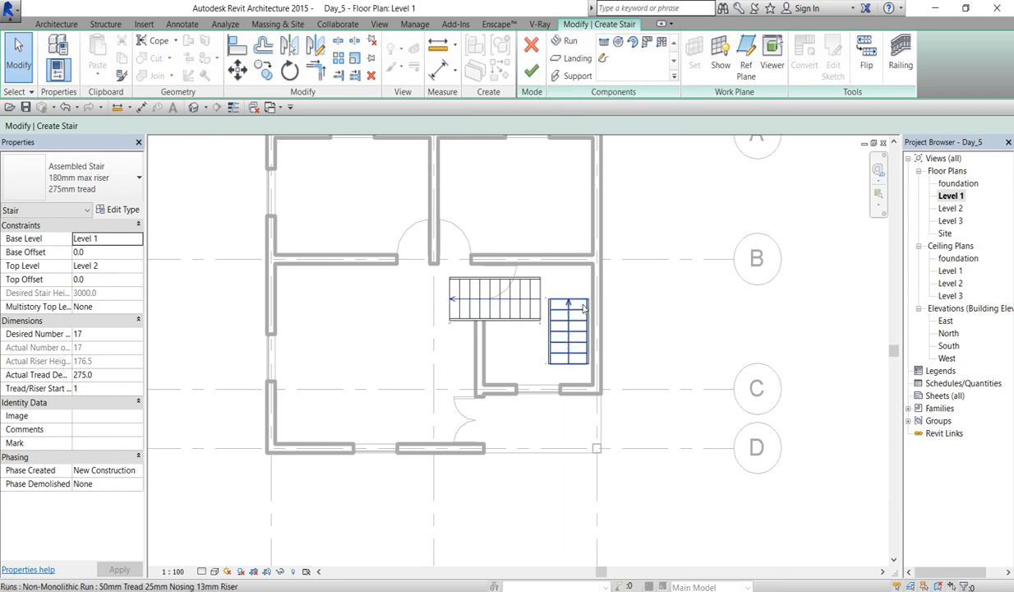
Step: Undo the westward stair run, exit stair editing and delete the remaining component stair from the southeast room
{"action": "key", "text": "ctrl+z"}
{"action": "left_click", "coordinate": [527, 74]}
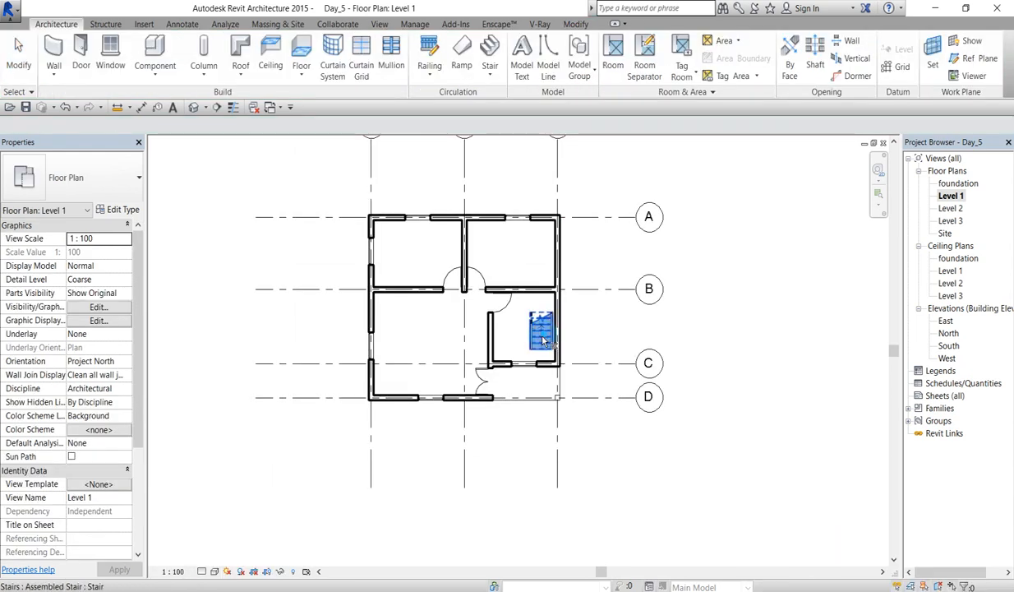
{"action": "key", "text": "Delete"}
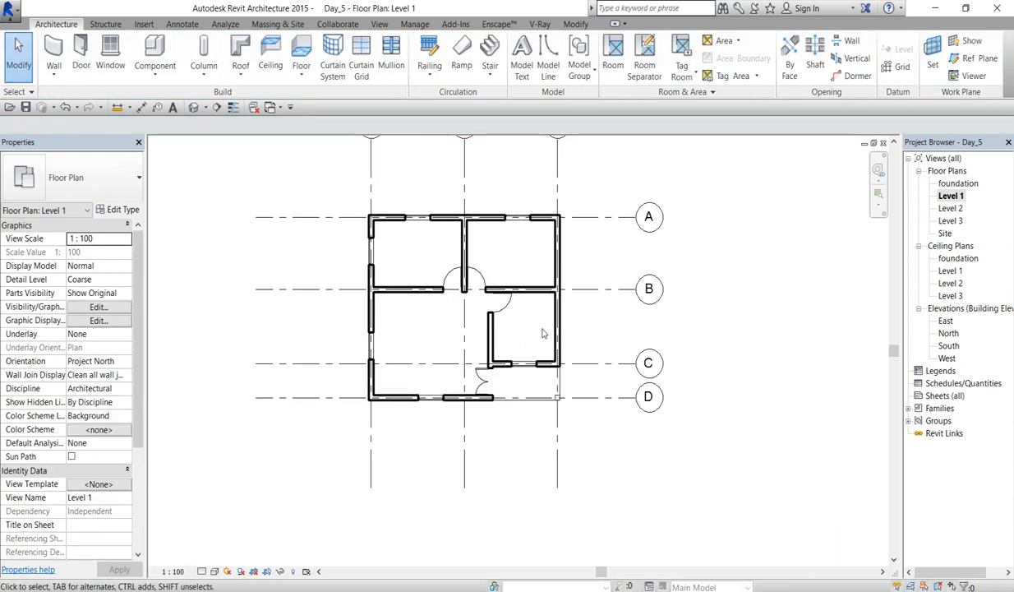
Step: Start an 800 mm wide stair by sketch and draw a 1650 mm run southward along the southeast room's west wall
{"action": "left_click", "coordinate": [485, 76]}
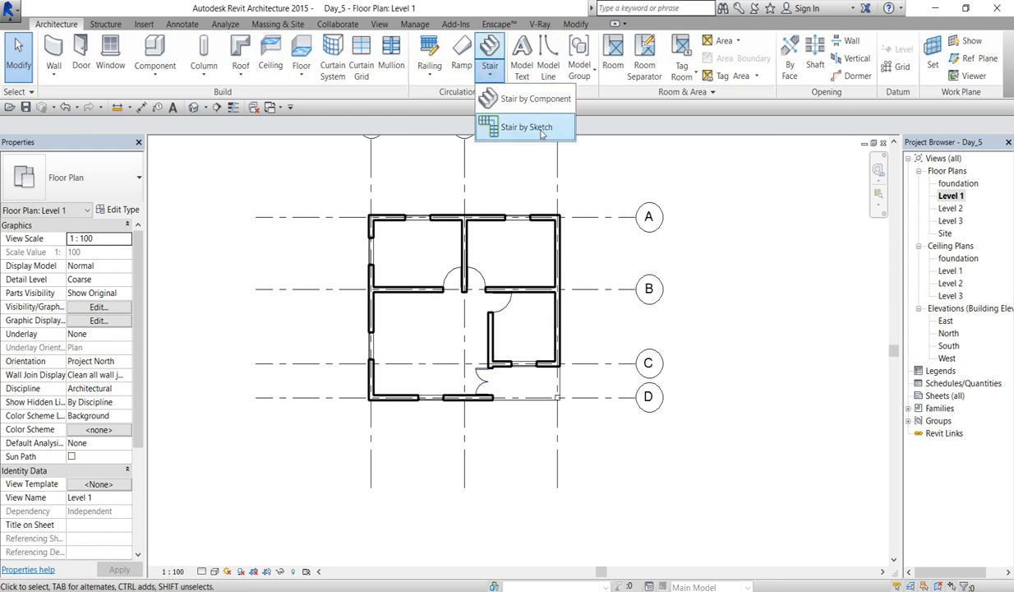
{"action": "left_click", "coordinate": [524, 131]}
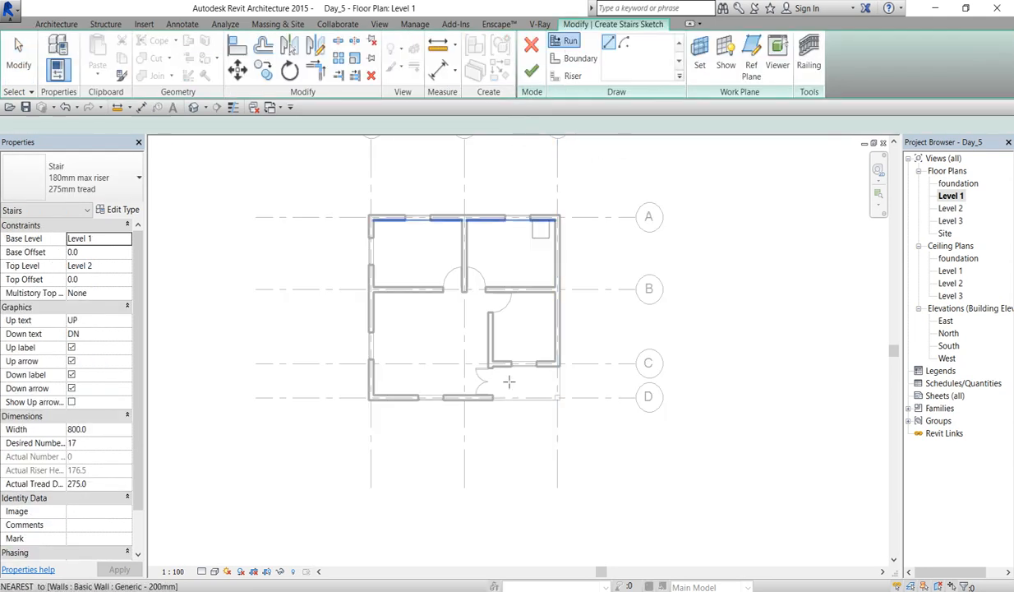
{"action": "scroll", "coordinate": [530, 355], "scroll_direction": "up", "scroll_amount": 3}
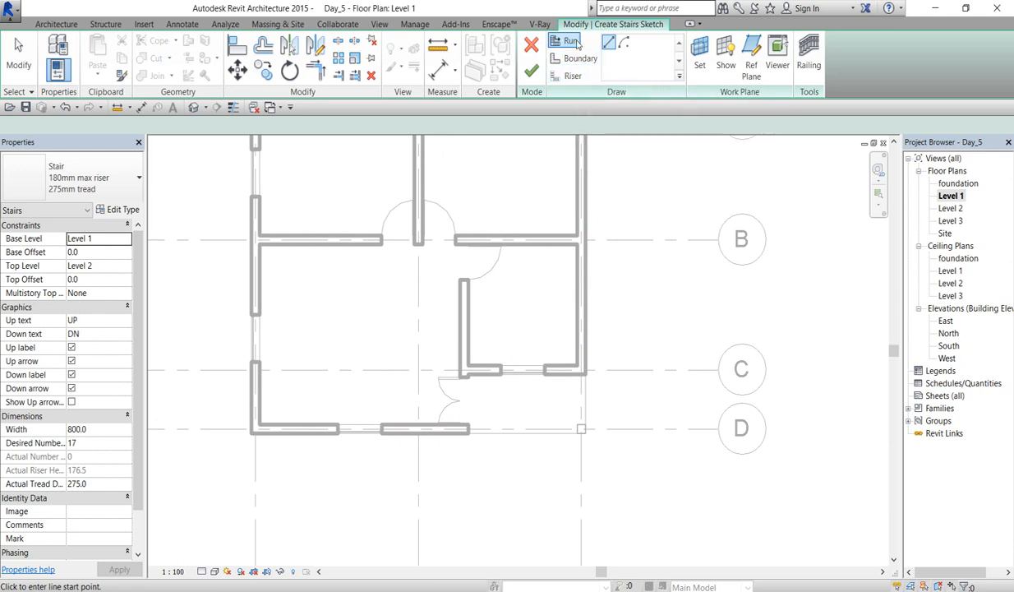
{"action": "left_click", "coordinate": [491, 289]}
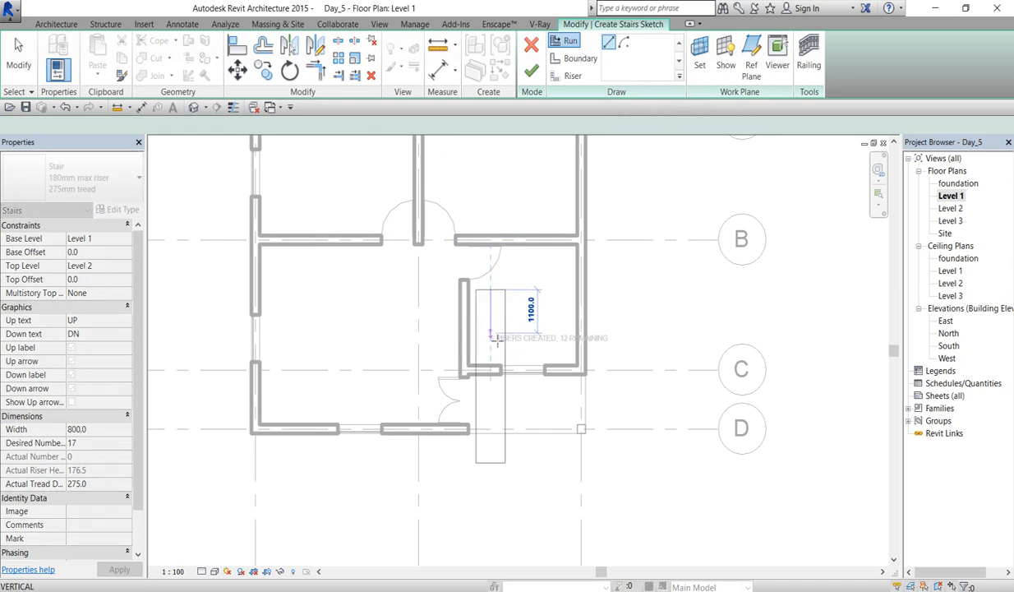
{"action": "right_click", "coordinate": [492, 311]}
{"action": "left_click", "coordinate": [522, 317]}
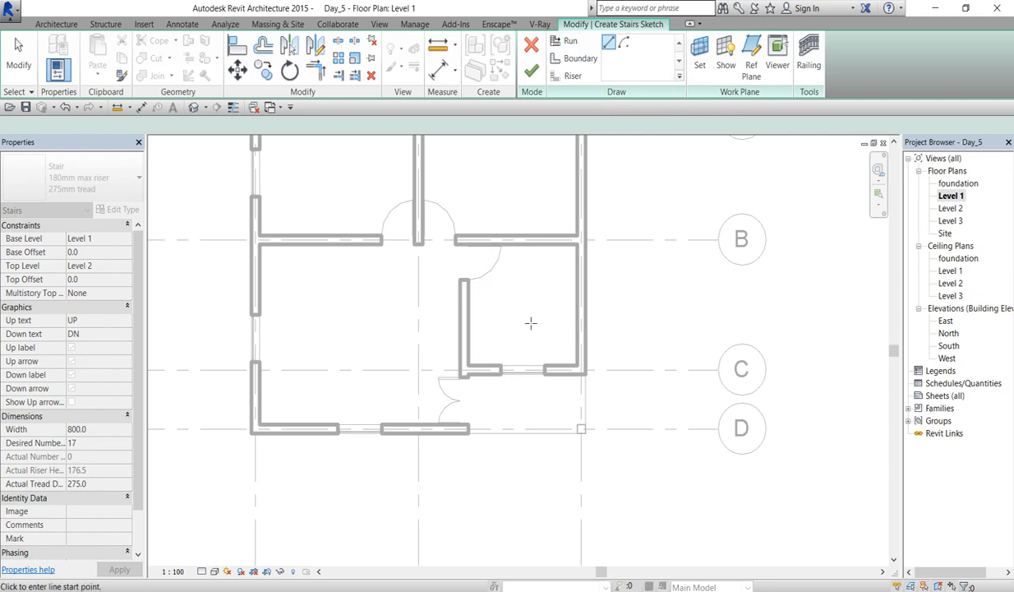
{"action": "left_click", "coordinate": [485, 286]}
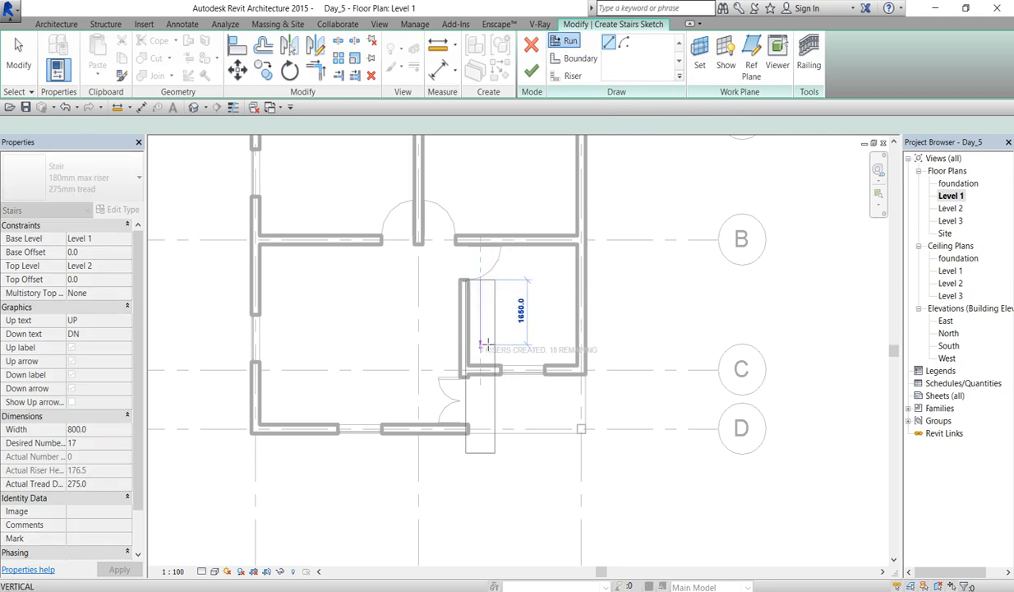
{"action": "left_click", "coordinate": [484, 345]}
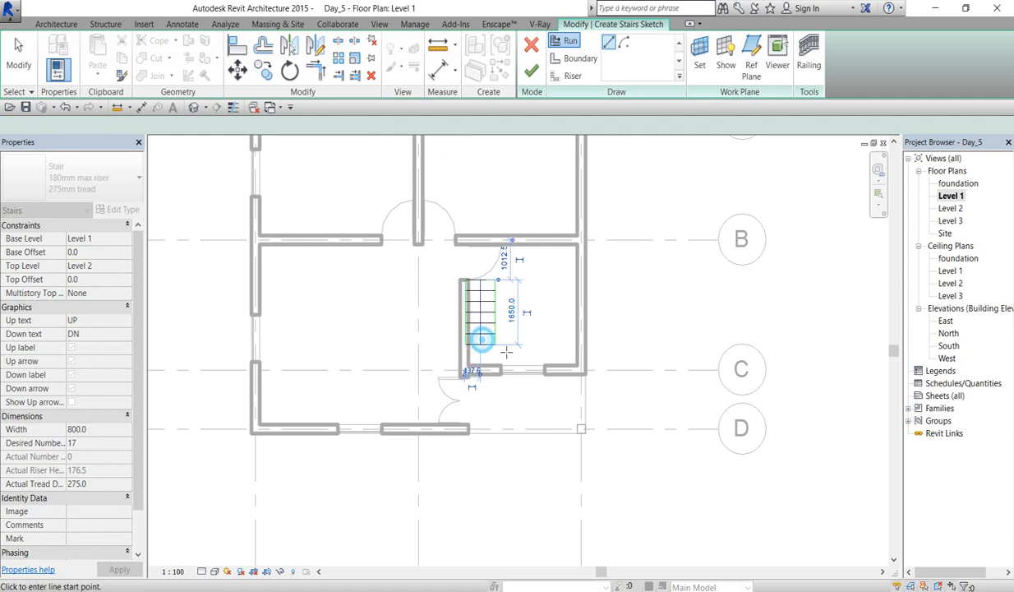
Step: Add a 1100 mm eastward run along the south wall and a northward run along the east wall, completing 17 risers
{"action": "left_click", "coordinate": [505, 355]}
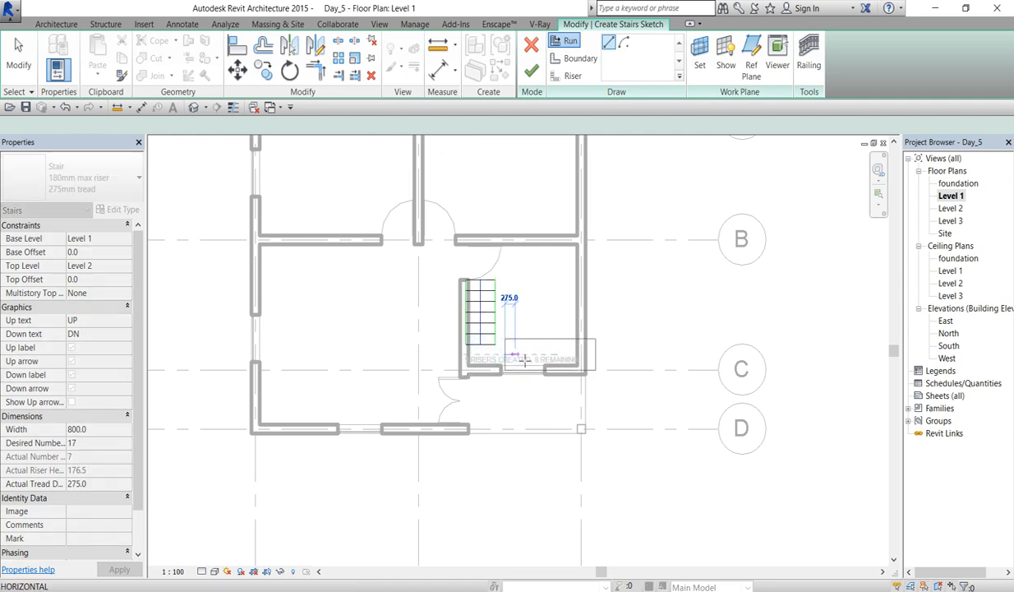
{"action": "left_click", "coordinate": [544, 355]}
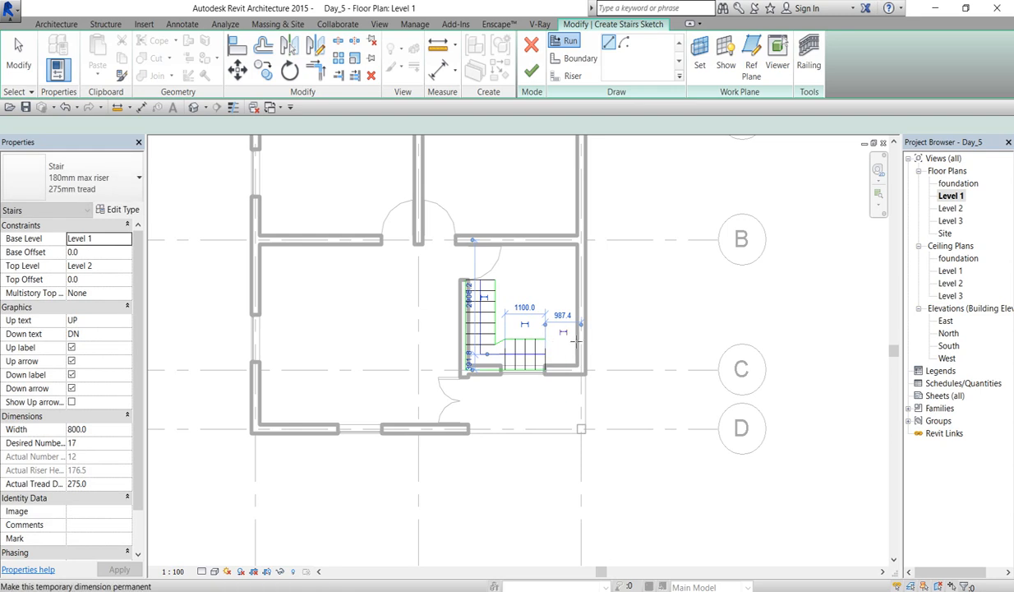
{"action": "scroll", "coordinate": [564, 340], "scroll_direction": "up", "scroll_amount": 2}
{"action": "left_click", "coordinate": [563, 335]}
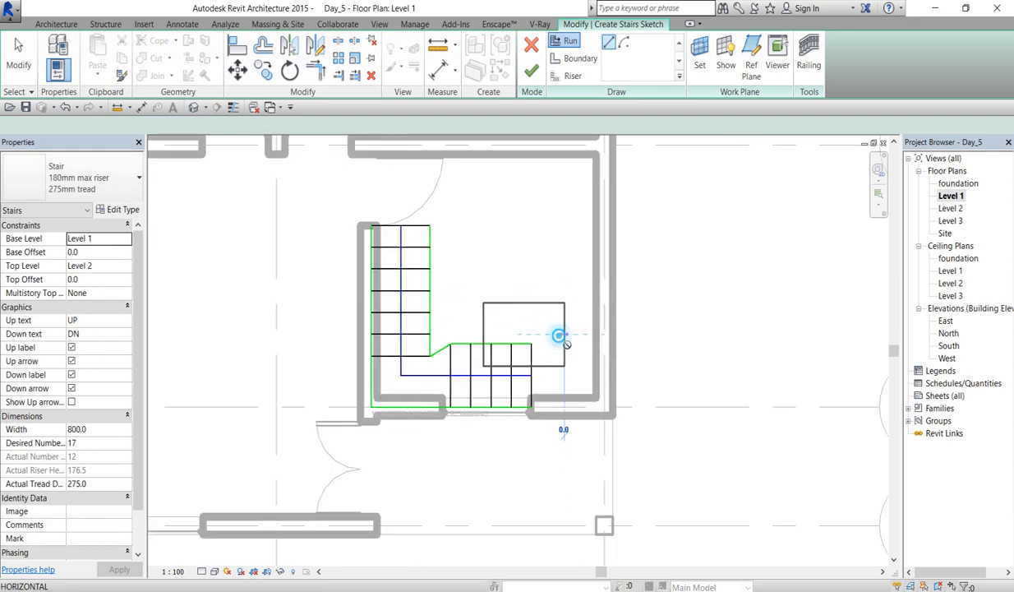
{"action": "left_click", "coordinate": [563, 250]}
{"action": "right_click", "coordinate": [536, 206]}
{"action": "left_click", "coordinate": [546, 209]}
{"action": "scroll", "coordinate": [437, 302], "scroll_direction": "up", "scroll_amount": 2}
{"action": "scroll", "coordinate": [430, 256], "scroll_direction": "down", "scroll_amount": 2}
{"action": "scroll", "coordinate": [433, 321], "scroll_direction": "up", "scroll_amount": 2}
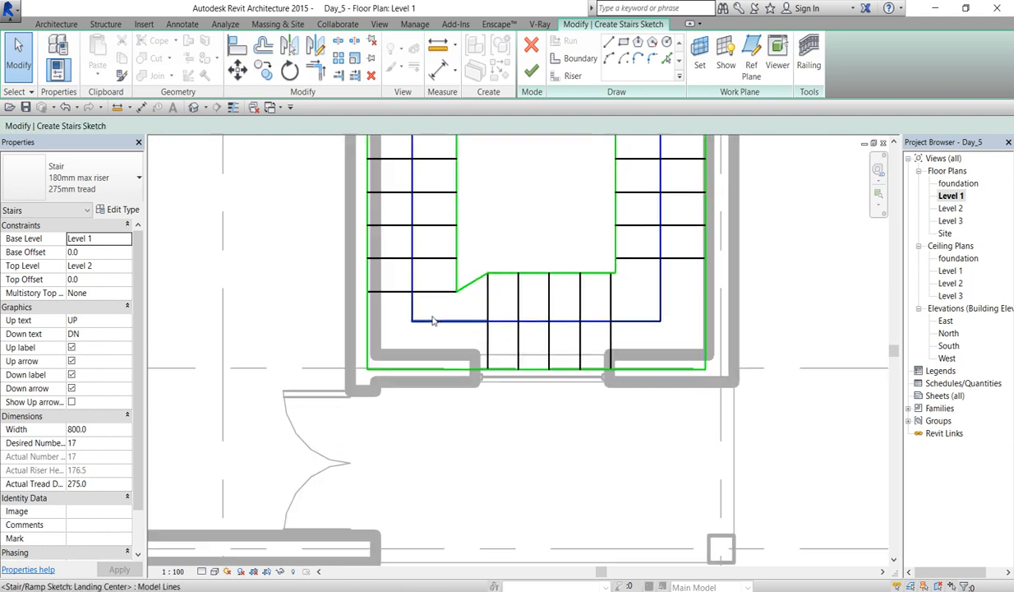
{"action": "scroll", "coordinate": [418, 300], "scroll_direction": "down", "scroll_amount": 3}
Step: Nudge the stair's west run slightly north, unjoining the elements that cannot stay joined
{"action": "mouse_move", "coordinate": [365, 177]}
{"action": "left_mouse_down"}
{"action": "mouse_move", "coordinate": [413, 289]}
{"action": "mouse_move", "coordinate": [440, 306]}
{"action": "left_mouse_up"}
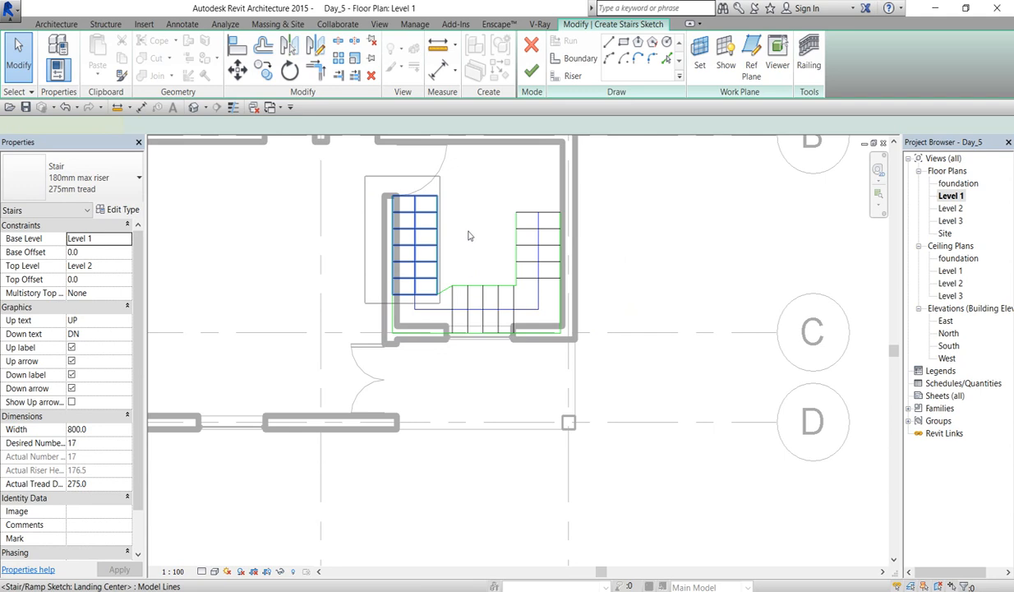
{"action": "key", "text": "Up"}
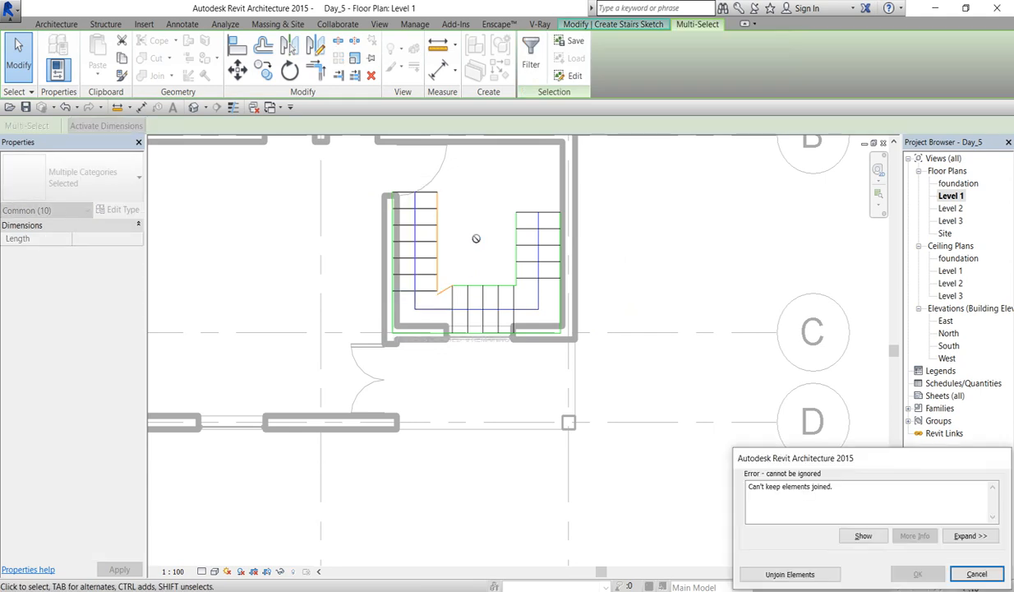
{"action": "left_click", "coordinate": [787, 574]}
{"action": "scroll", "coordinate": [345, 197], "scroll_direction": "up", "scroll_amount": 3}
{"action": "key", "text": "Up"}
{"action": "key", "text": "Up"}
{"action": "key", "text": "Up"}
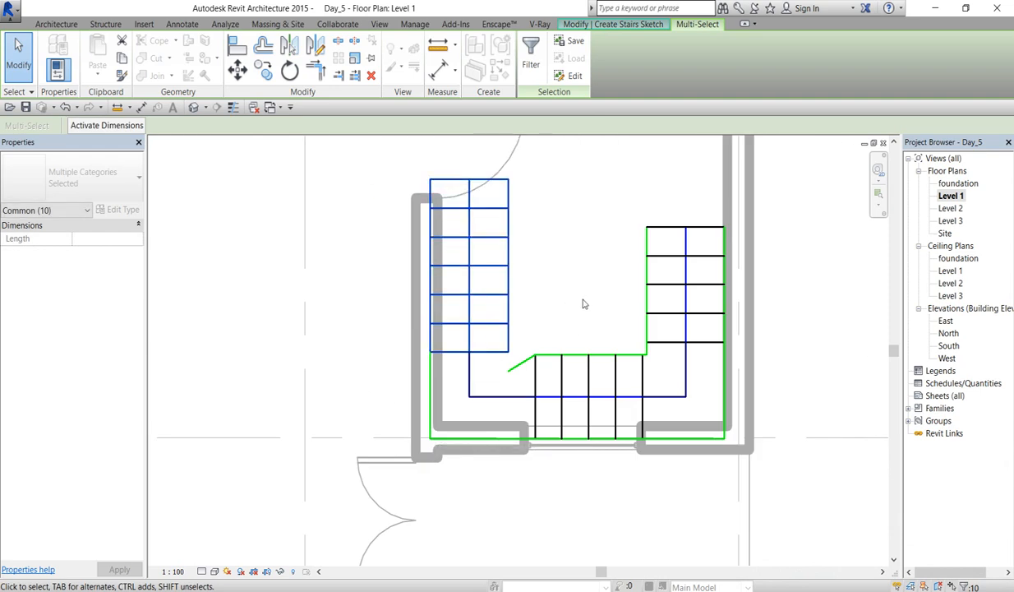
{"action": "left_click", "coordinate": [582, 297]}
{"action": "scroll", "coordinate": [544, 231], "scroll_direction": "down", "scroll_amount": 3}
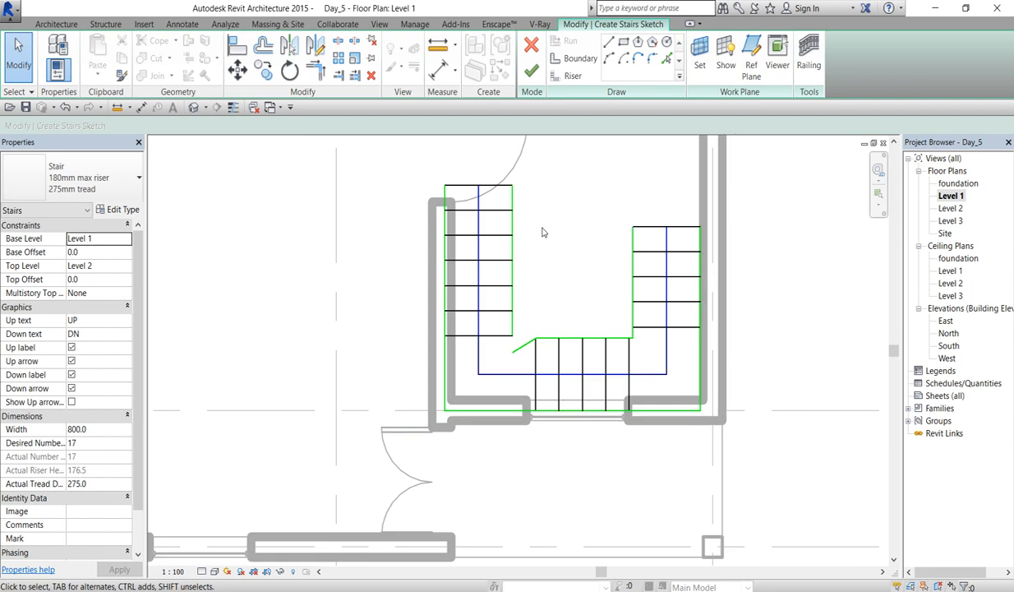
Step: Straighten the diagonal inner boundary line at the southwest landing and trim it to the west run's inner boundary
{"action": "scroll", "coordinate": [497, 201], "scroll_direction": "up", "scroll_amount": 3}
{"action": "left_click", "coordinate": [546, 379]}
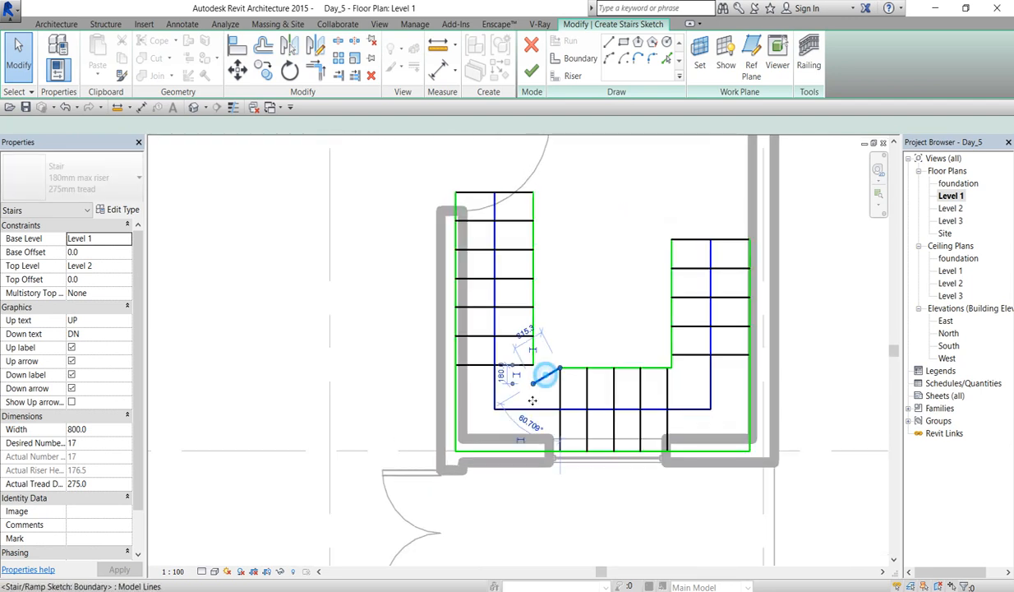
{"action": "left_click_drag", "start_coordinate": [533, 385], "coordinate": [532, 367]}
{"action": "left_click", "coordinate": [317, 72]}
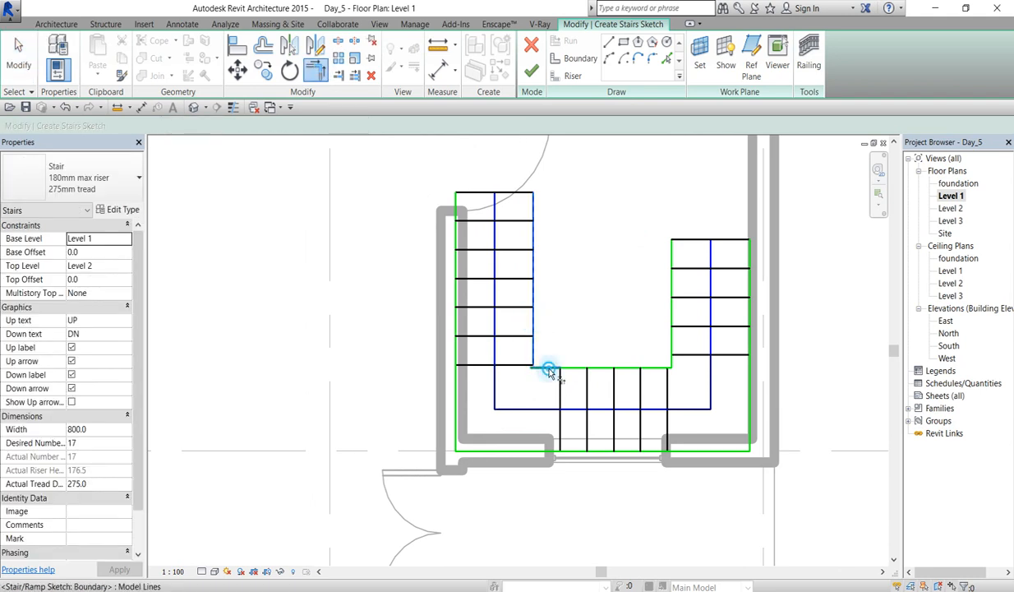
{"action": "right_click", "coordinate": [559, 288]}
{"action": "left_click", "coordinate": [584, 295]}
{"action": "right_click", "coordinate": [567, 288]}
{"action": "left_click", "coordinate": [585, 290]}
Step: Move the west run so its last riser meets the inner corner of the landing boundary
{"action": "left_click_drag", "start_coordinate": [425, 174], "coordinate": [533, 376]}
{"action": "scroll", "coordinate": [534, 375], "scroll_direction": "up", "scroll_amount": 4}
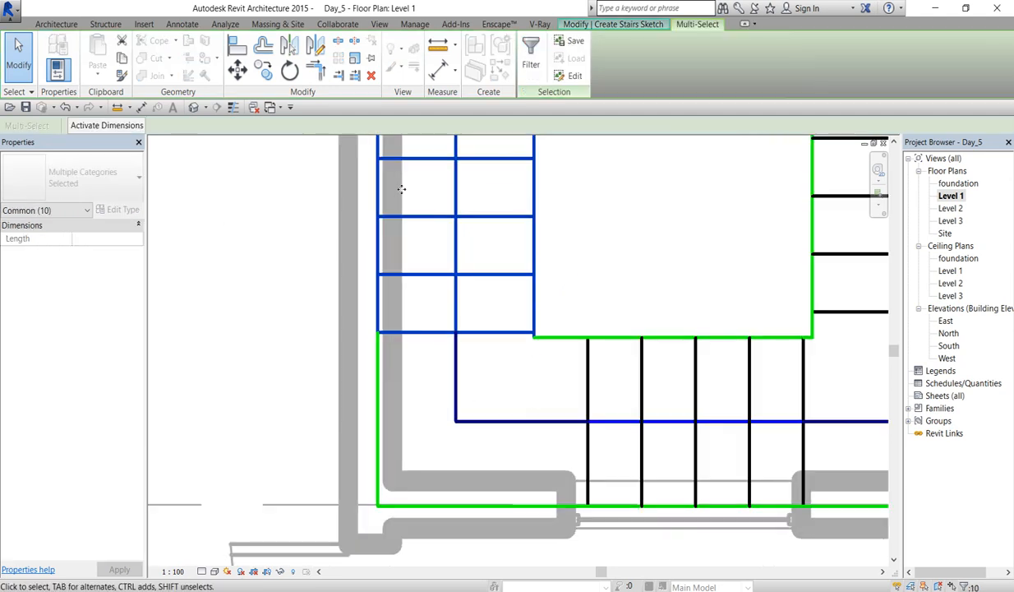
{"action": "left_click", "coordinate": [238, 71]}
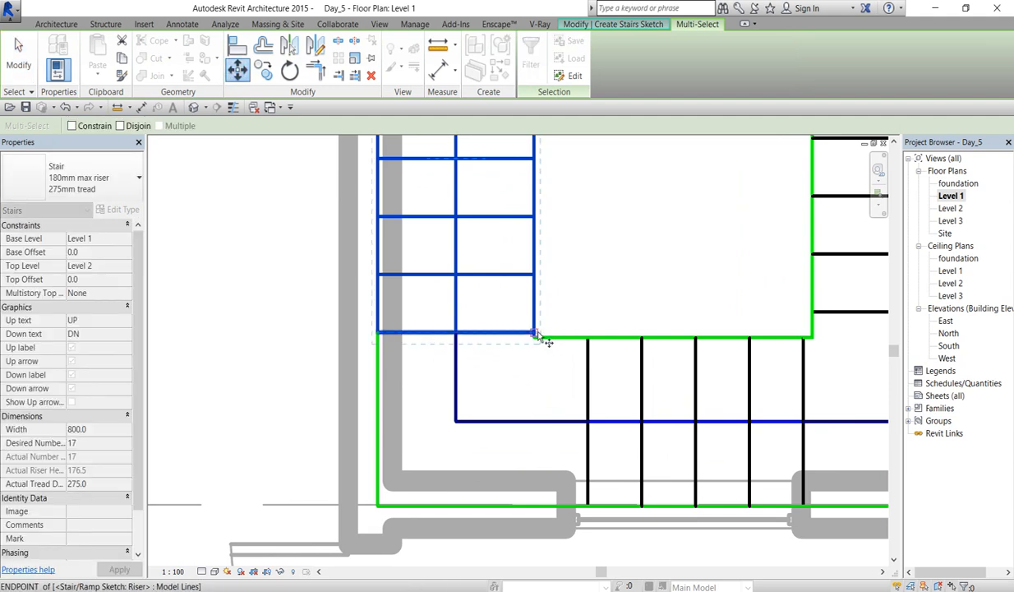
{"action": "scroll", "coordinate": [536, 338], "scroll_direction": "up", "scroll_amount": 3}
{"action": "left_click", "coordinate": [528, 337]}
{"action": "left_click", "coordinate": [530, 347]}
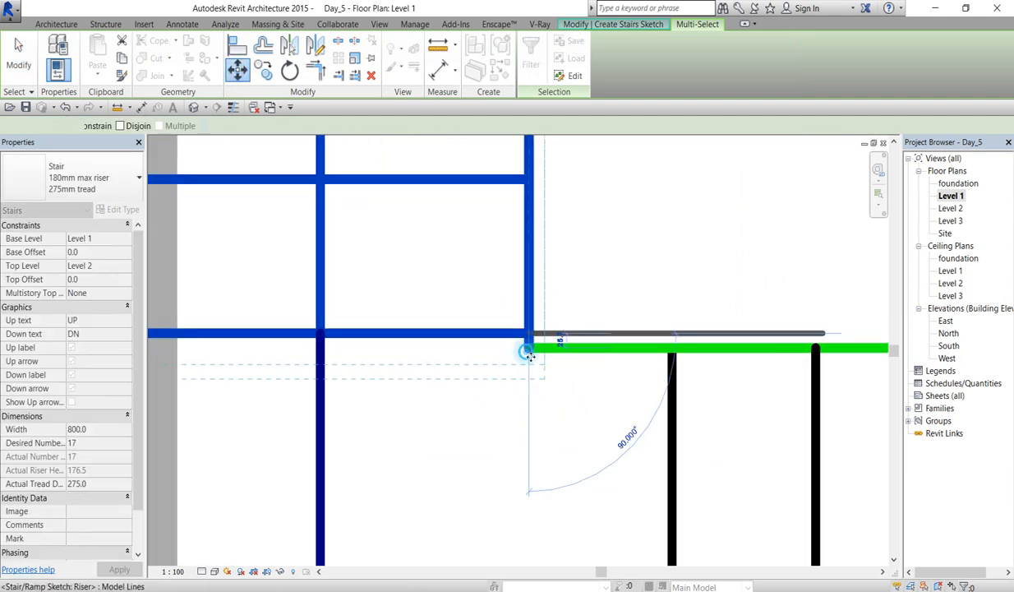
Step: Examine the U-shaped stair sketch for closed boundary corners and aligned risers
{"action": "scroll", "coordinate": [529, 352], "scroll_direction": "down", "scroll_amount": 6}
{"action": "scroll", "coordinate": [599, 336], "scroll_direction": "up", "scroll_amount": 4}
{"action": "scroll", "coordinate": [599, 337], "scroll_direction": "down", "scroll_amount": 5}
{"action": "scroll", "coordinate": [599, 336], "scroll_direction": "up", "scroll_amount": 5}
{"action": "scroll", "coordinate": [526, 317], "scroll_direction": "down", "scroll_amount": 2}
{"action": "scroll", "coordinate": [503, 327], "scroll_direction": "up", "scroll_amount": 1}
{"action": "scroll", "coordinate": [503, 327], "scroll_direction": "up", "scroll_amount": 2}
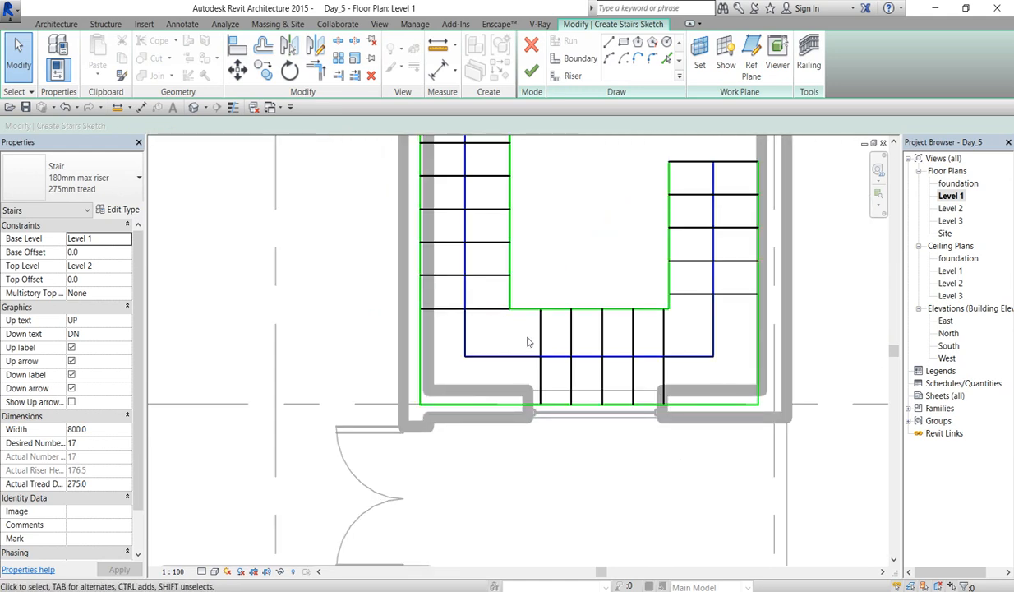
{"action": "scroll", "coordinate": [528, 342], "scroll_direction": "down", "scroll_amount": 4}
{"action": "scroll", "coordinate": [460, 235], "scroll_direction": "up", "scroll_amount": 2}
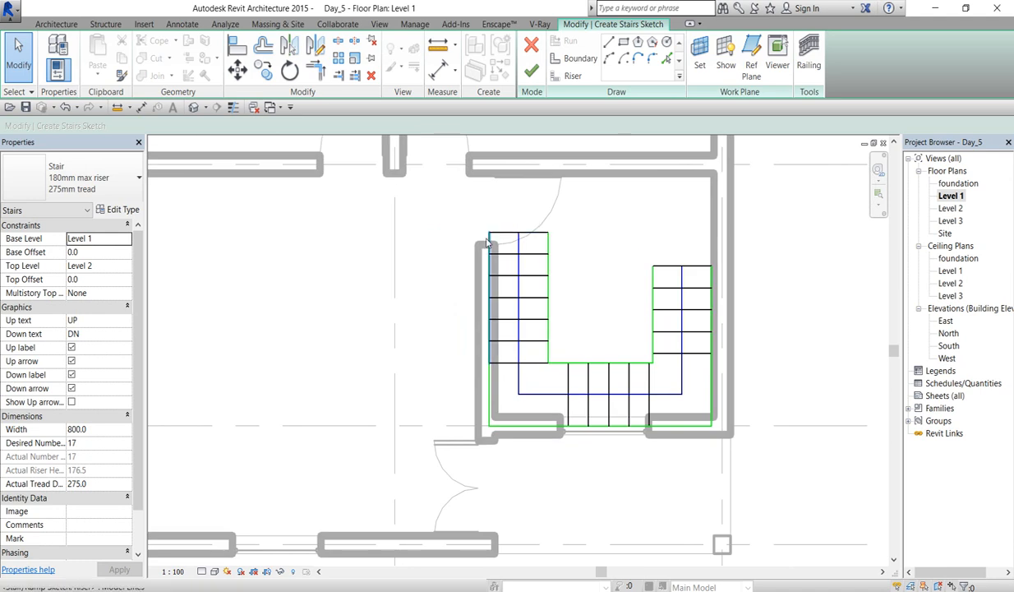
Step: Finish the U-shaped stair sketch and check the resulting stair in the Level 1 plan
{"action": "left_click", "coordinate": [532, 77]}
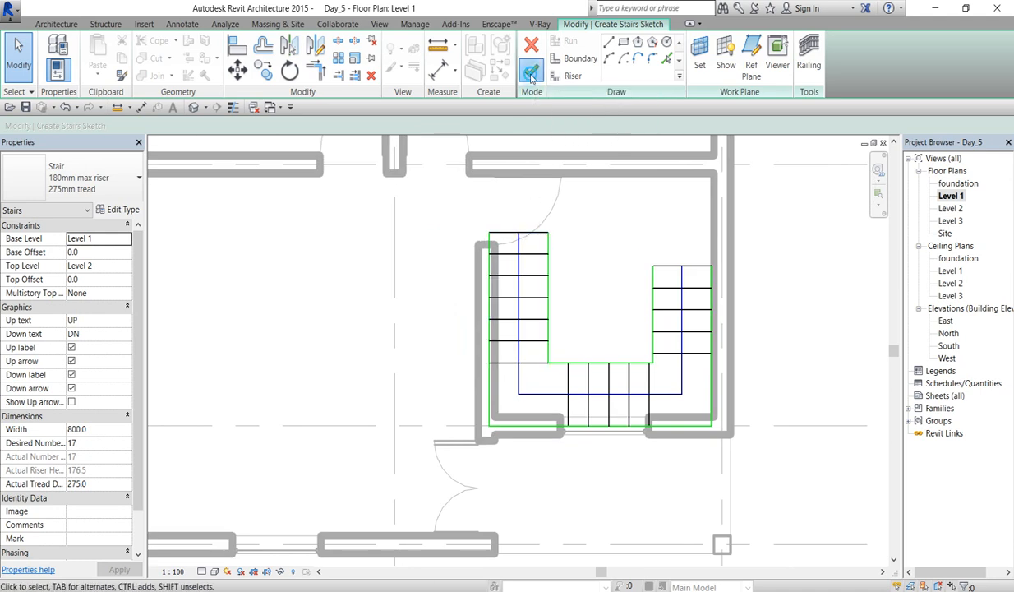
{"action": "left_click", "coordinate": [734, 276]}
{"action": "scroll", "coordinate": [542, 336], "scroll_direction": "down", "scroll_amount": 2}
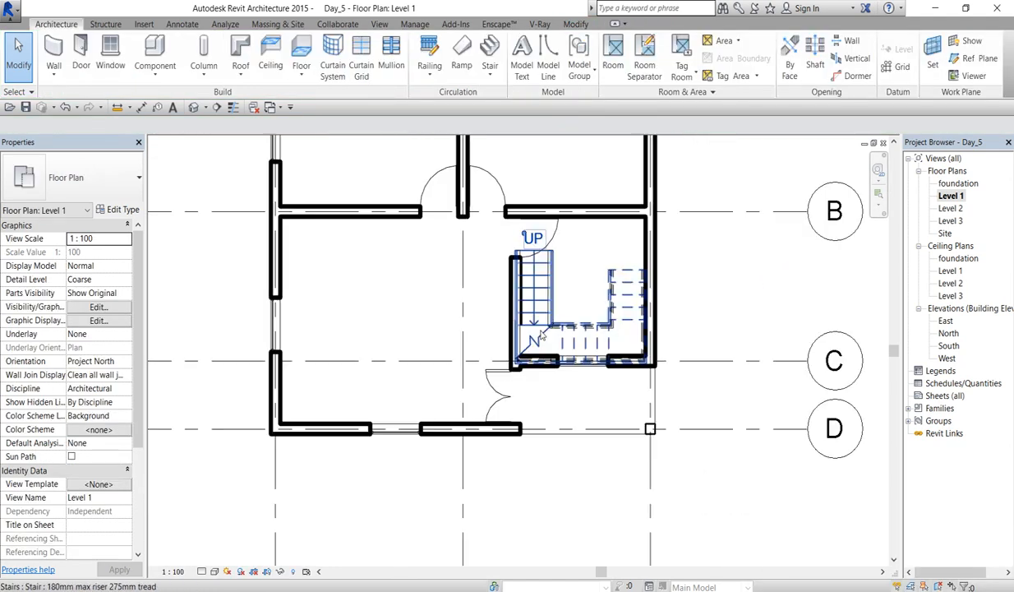
{"action": "left_click", "coordinate": [591, 343]}
{"action": "left_click", "coordinate": [565, 254]}
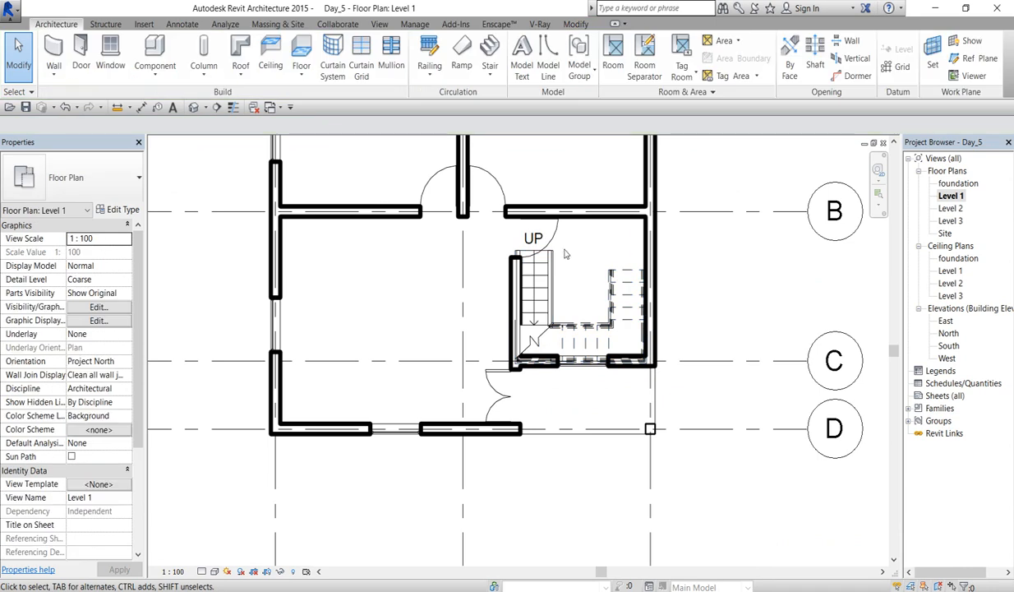
Step: Check the finished U-shaped stair in the Level 1 plan and reopen its sketch for editing
{"action": "left_click", "coordinate": [530, 288]}
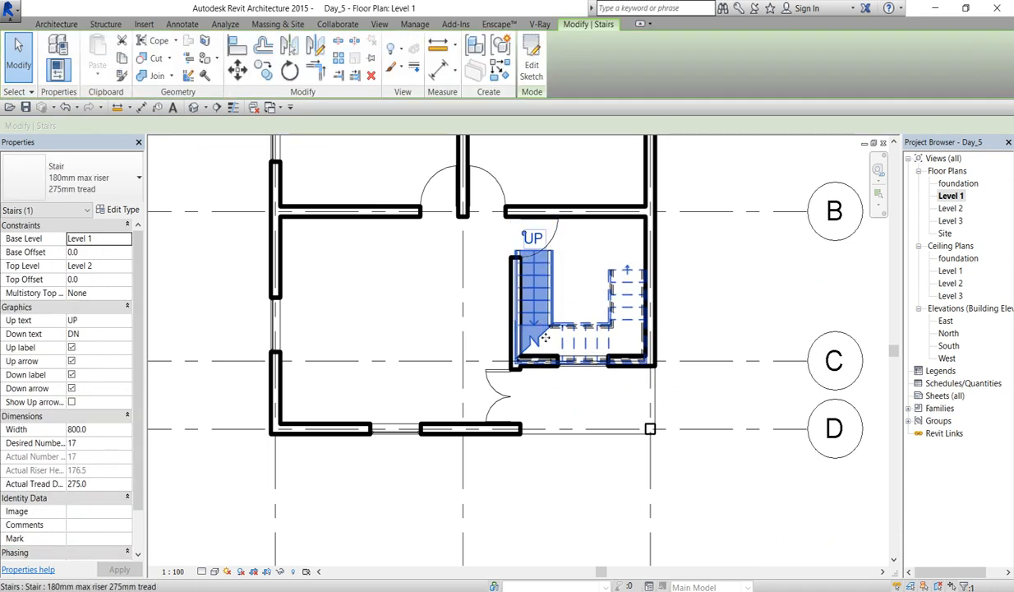
{"action": "scroll", "coordinate": [555, 290], "scroll_direction": "up", "scroll_amount": 3}
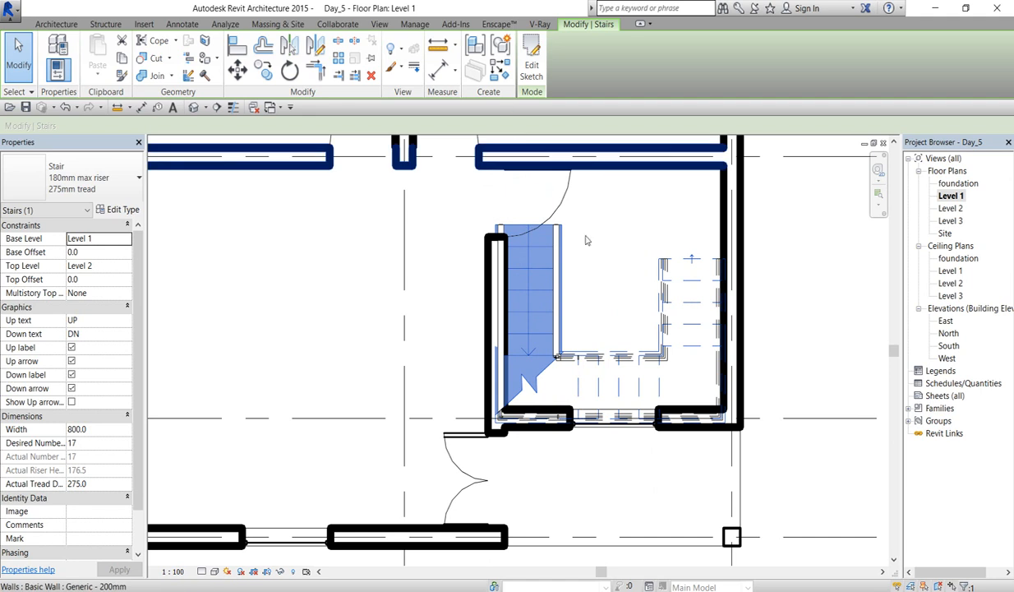
{"action": "left_click", "coordinate": [640, 230]}
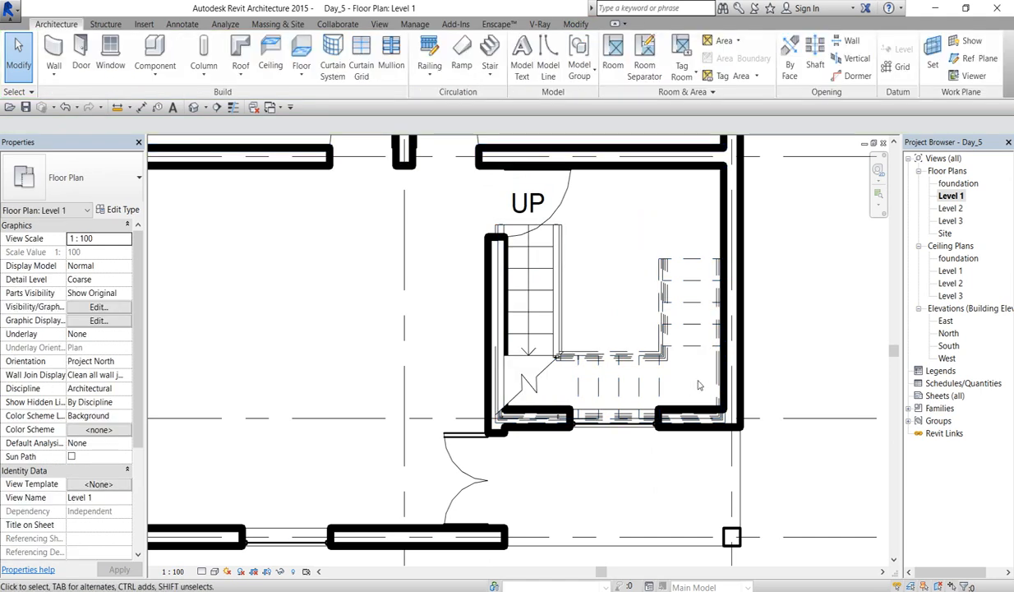
{"action": "left_click", "coordinate": [528, 312]}
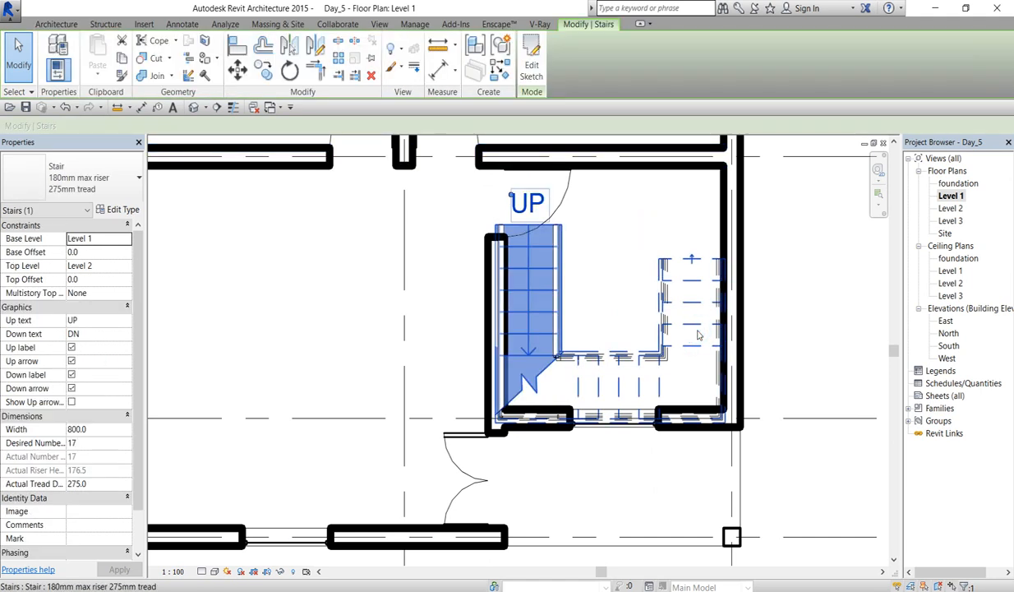
{"action": "left_click", "coordinate": [531, 65]}
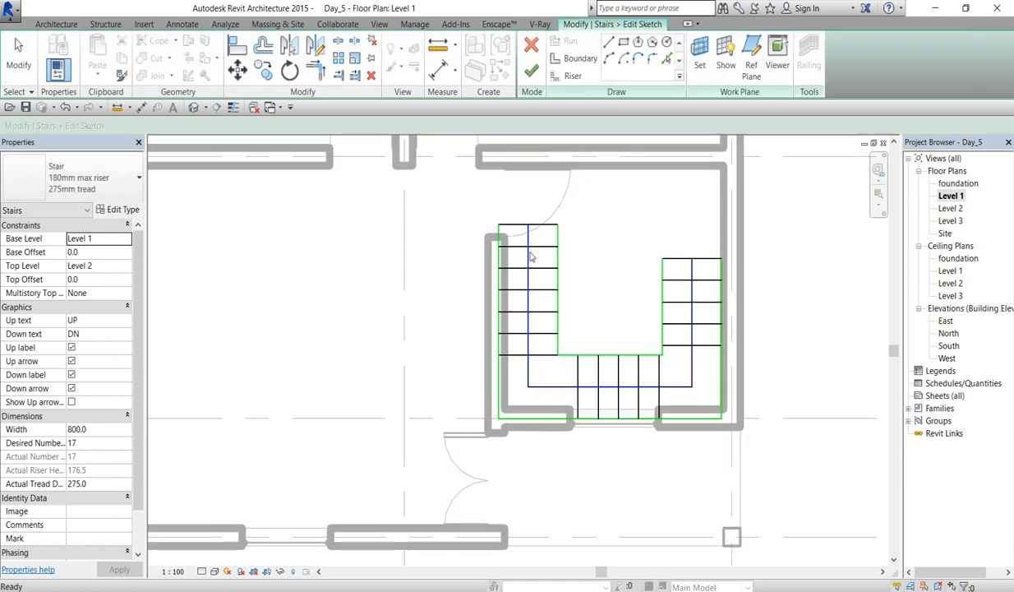
Step: Trim both boundary lines of the west run back to the second riser from its north end
{"action": "scroll", "coordinate": [530, 255], "scroll_direction": "up", "scroll_amount": 2}
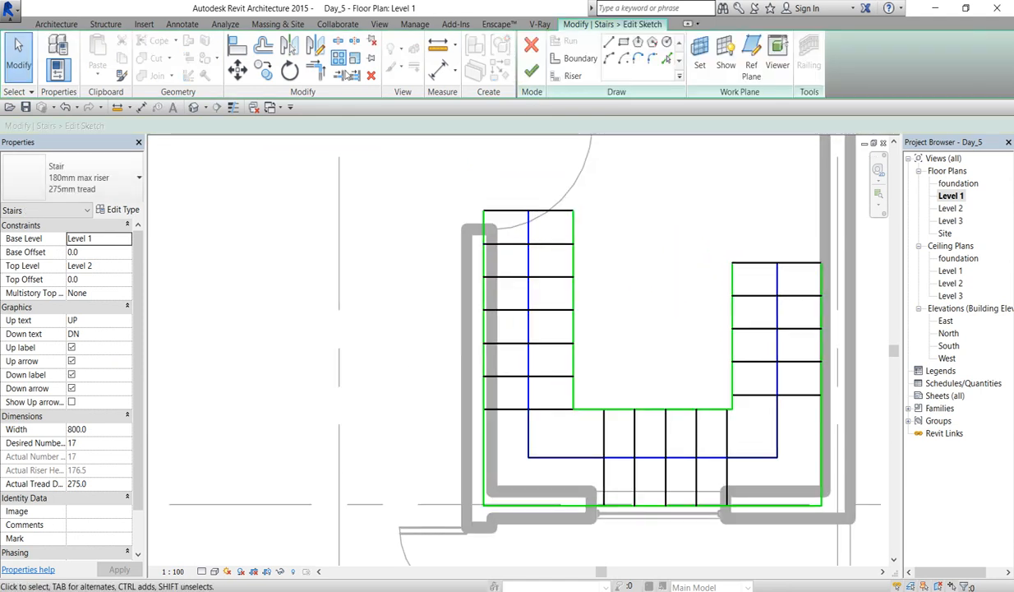
{"action": "left_click", "coordinate": [315, 71]}
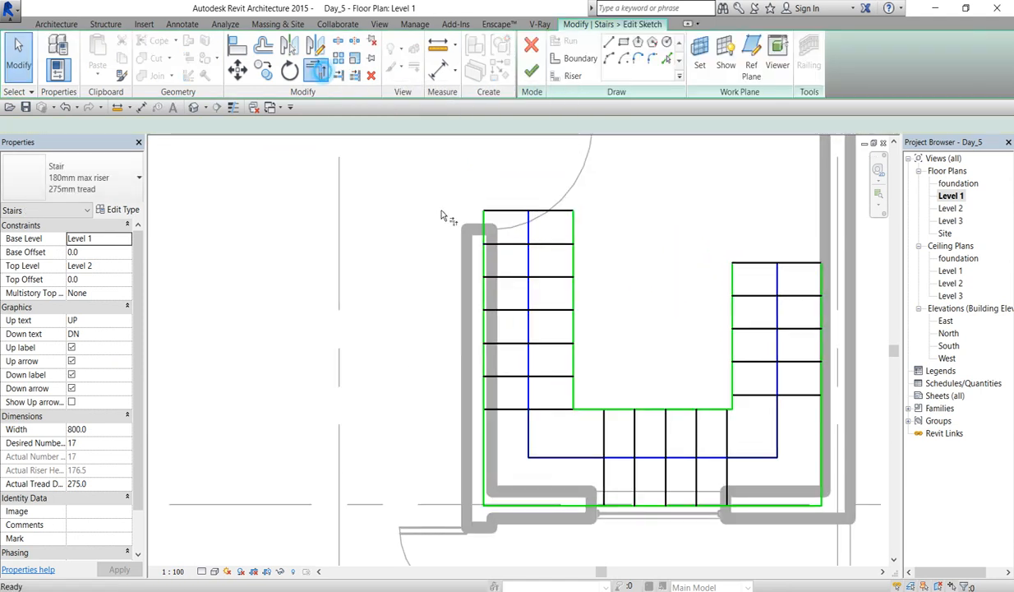
{"action": "left_click", "coordinate": [511, 244]}
{"action": "left_click", "coordinate": [483, 253]}
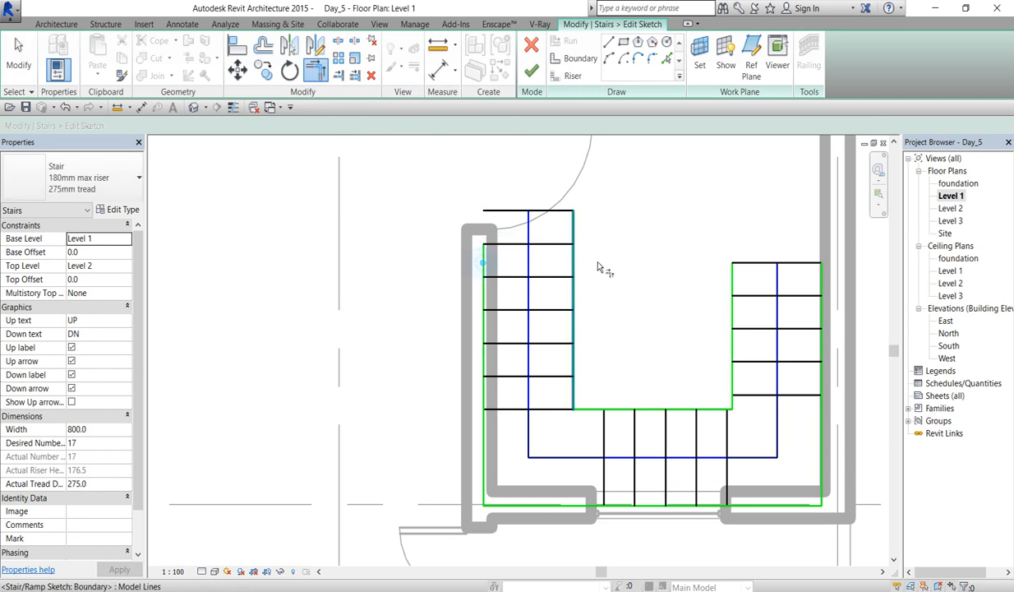
{"action": "left_click", "coordinate": [559, 246]}
{"action": "left_click", "coordinate": [573, 255]}
{"action": "right_click", "coordinate": [599, 209]}
{"action": "left_click", "coordinate": [640, 218]}
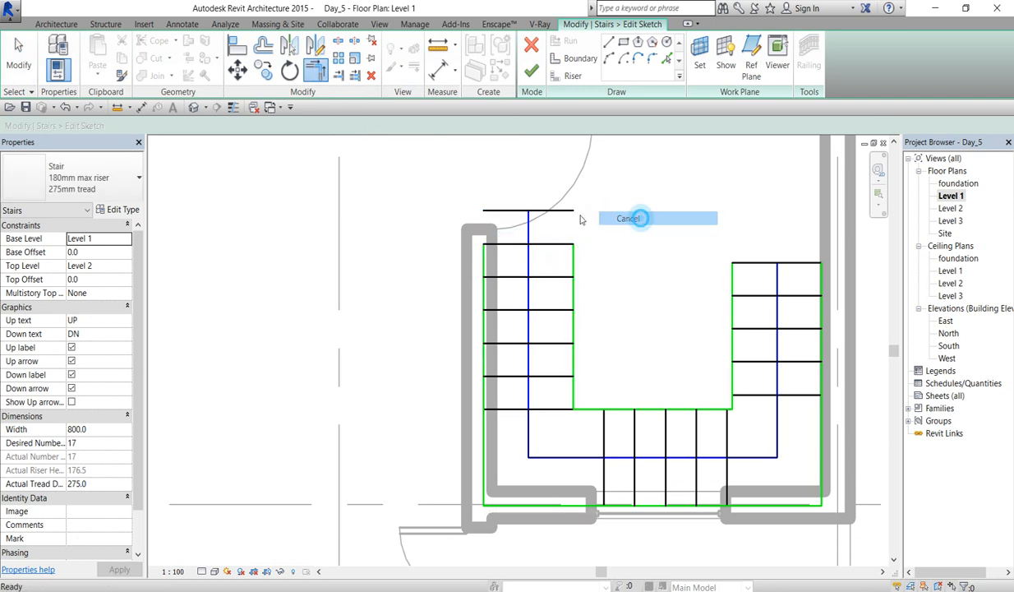
Step: Delete the loose northernmost riser of the west run
{"action": "left_click", "coordinate": [558, 212]}
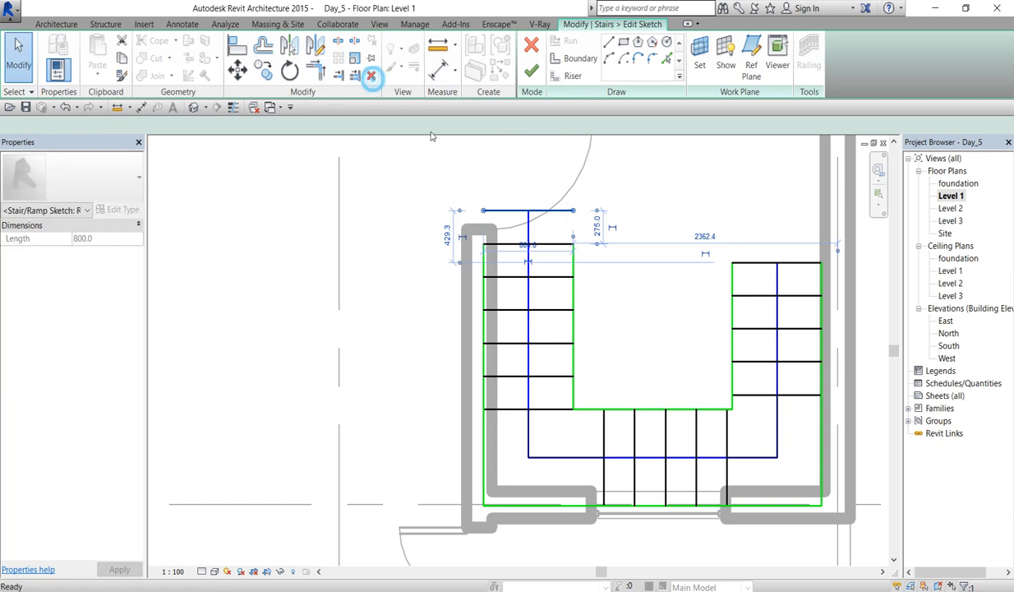
{"action": "left_click", "coordinate": [371, 75]}
{"action": "scroll", "coordinate": [509, 239], "scroll_direction": "down", "scroll_amount": 3}
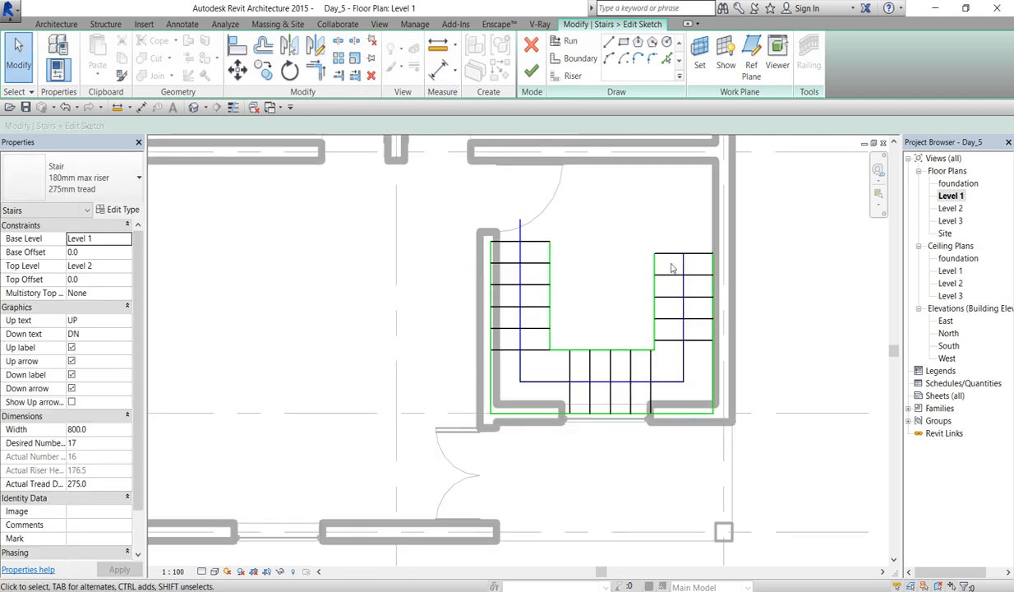
Step: Draw an extra horizontal riser about 825 mm long just north of the east run
{"action": "scroll", "coordinate": [681, 267], "scroll_direction": "up", "scroll_amount": 2}
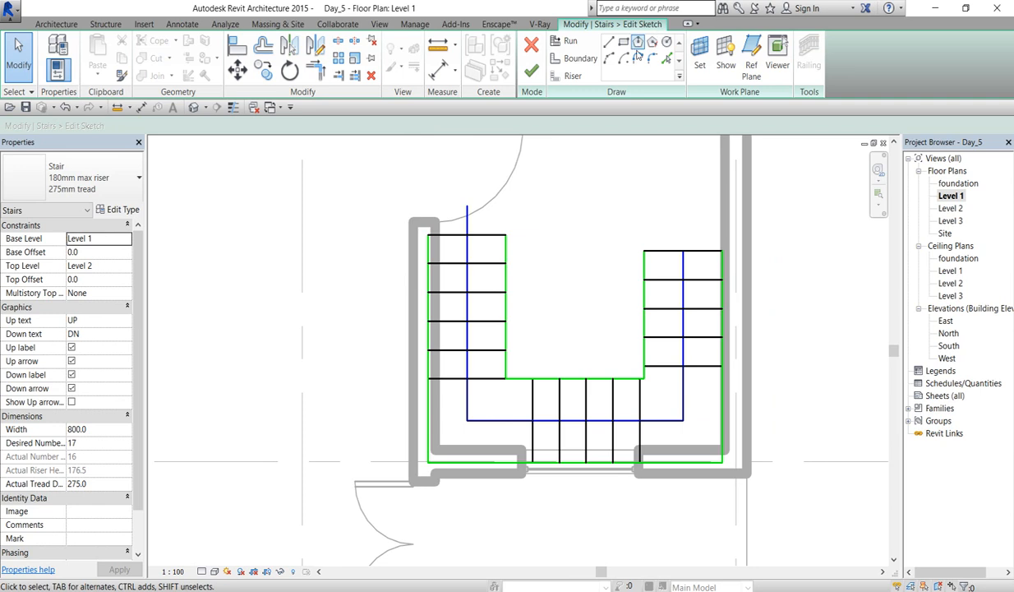
{"action": "left_click", "coordinate": [573, 76]}
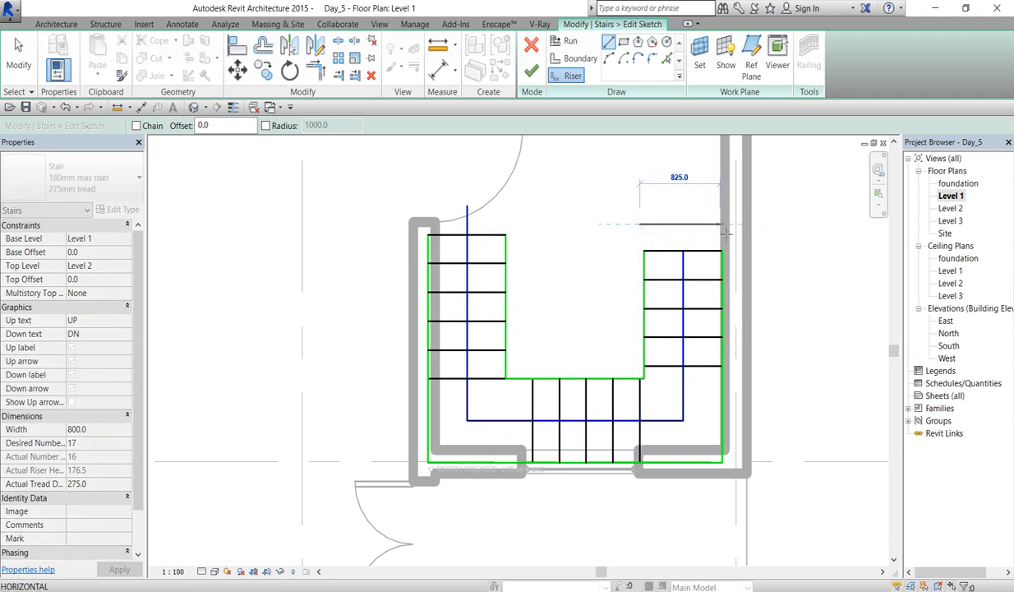
{"action": "right_click", "coordinate": [668, 200]}
{"action": "left_click", "coordinate": [698, 209]}
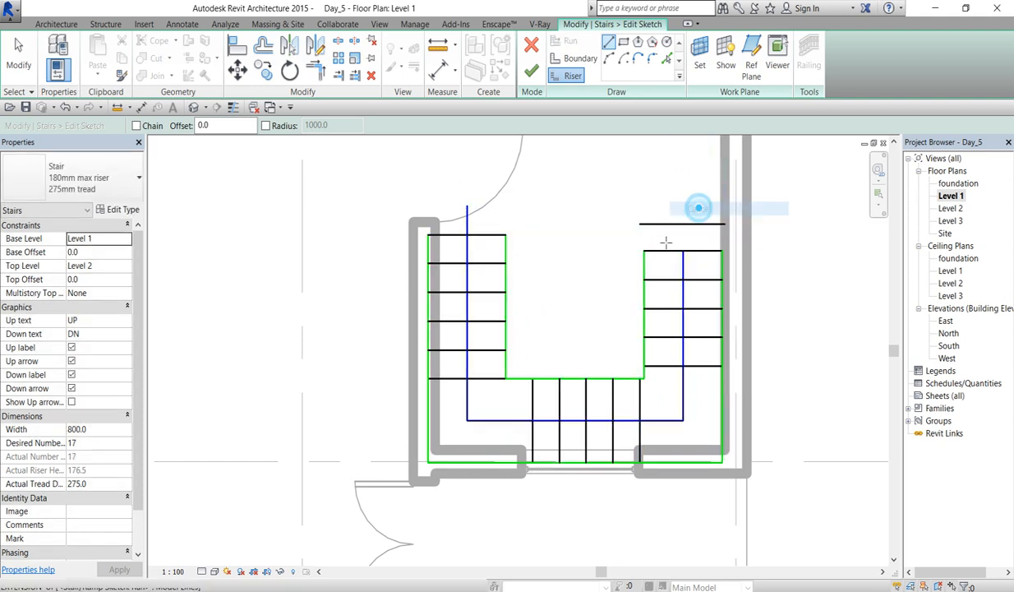
{"action": "key", "text": "Escape"}
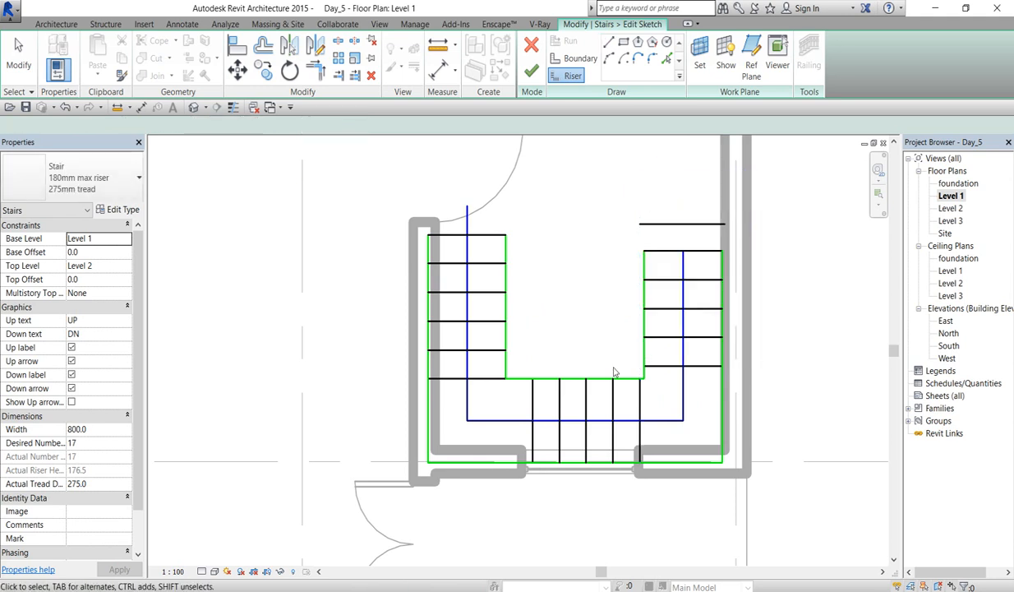
Step: Extend both boundary lines of the east run to the new riser, trimming them into closed corners
{"action": "scroll", "coordinate": [646, 459], "scroll_direction": "down", "scroll_amount": 3}
{"action": "scroll", "coordinate": [609, 481], "scroll_direction": "up", "scroll_amount": 3}
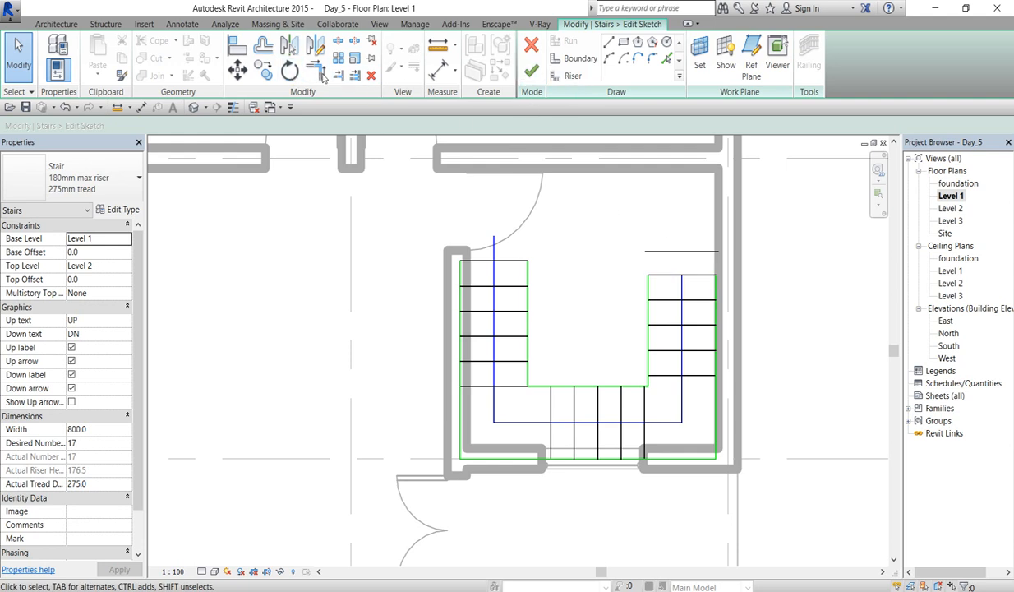
{"action": "left_click", "coordinate": [318, 73]}
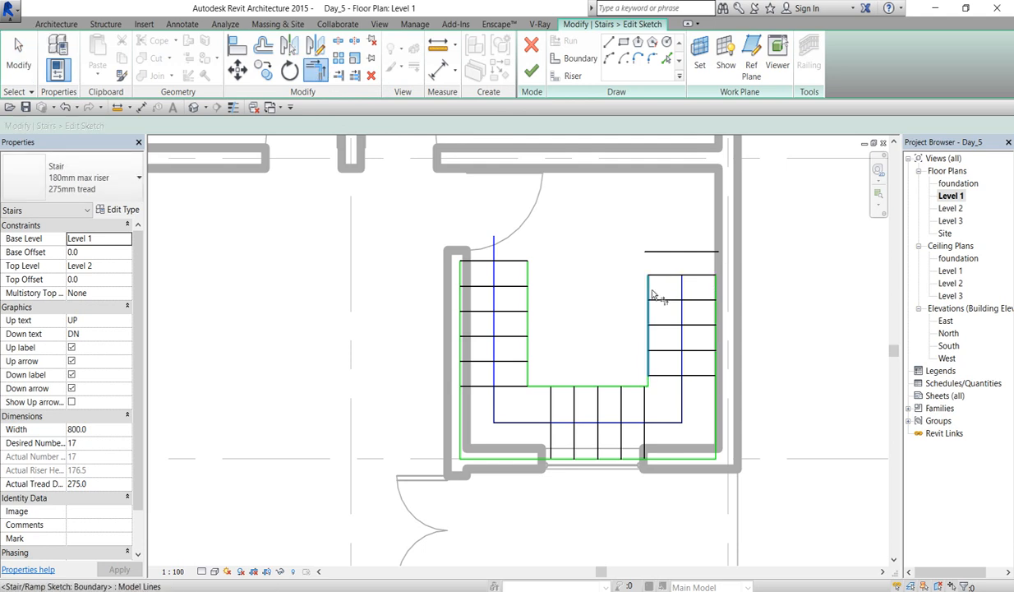
{"action": "left_click", "coordinate": [686, 253]}
{"action": "left_click", "coordinate": [714, 290]}
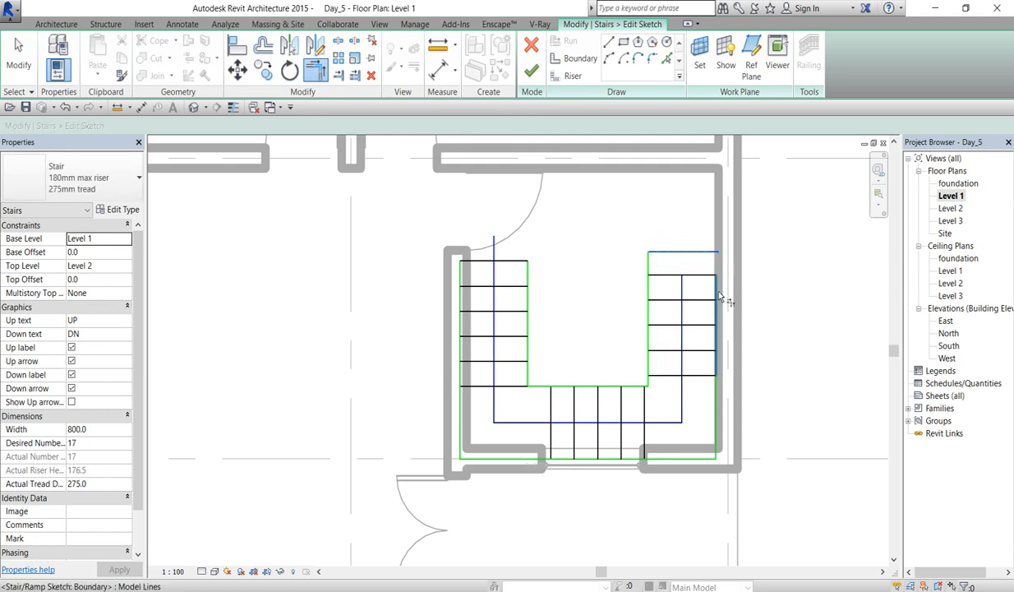
{"action": "right_click", "coordinate": [600, 242]}
{"action": "left_click", "coordinate": [622, 251]}
Step: Move the entire stair sketch north so its south boundary meets the inner face of the south wall
{"action": "scroll", "coordinate": [623, 249], "scroll_direction": "down", "scroll_amount": 3}
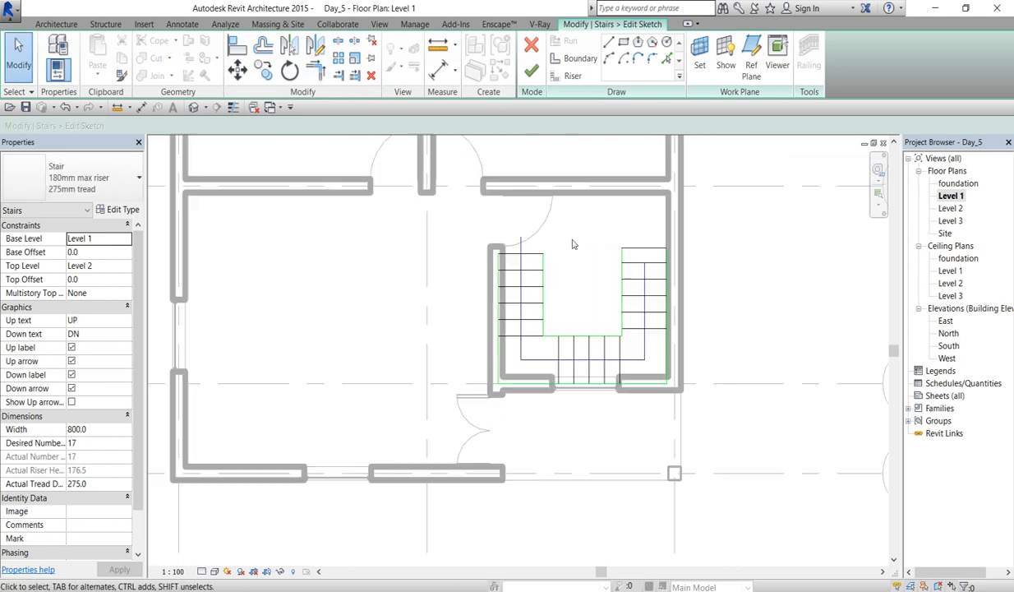
{"action": "scroll", "coordinate": [540, 303], "scroll_direction": "up", "scroll_amount": 3}
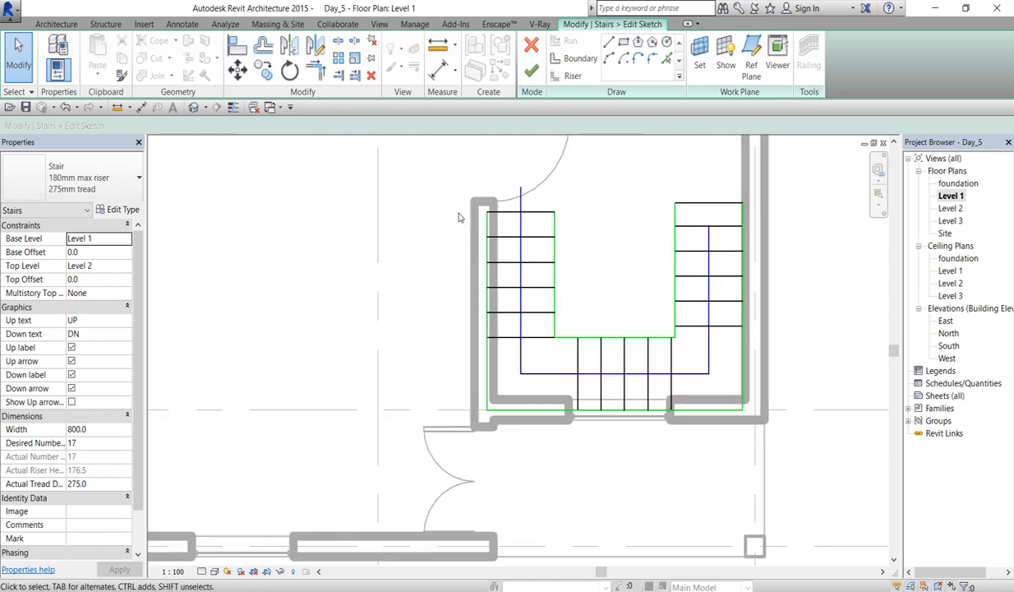
{"action": "mouse_move", "coordinate": [503, 232]}
{"action": "left_mouse_down"}
{"action": "mouse_move", "coordinate": [694, 397]}
{"action": "mouse_move", "coordinate": [763, 432]}
{"action": "left_mouse_up"}
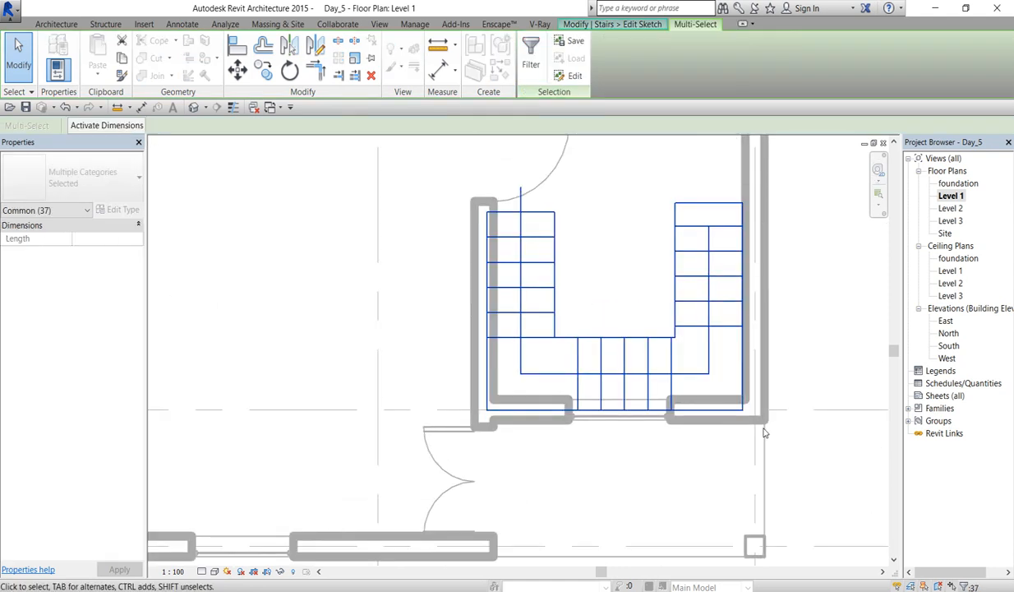
{"action": "left_click", "coordinate": [237, 70]}
{"action": "scroll", "coordinate": [736, 441], "scroll_direction": "up", "scroll_amount": 3}
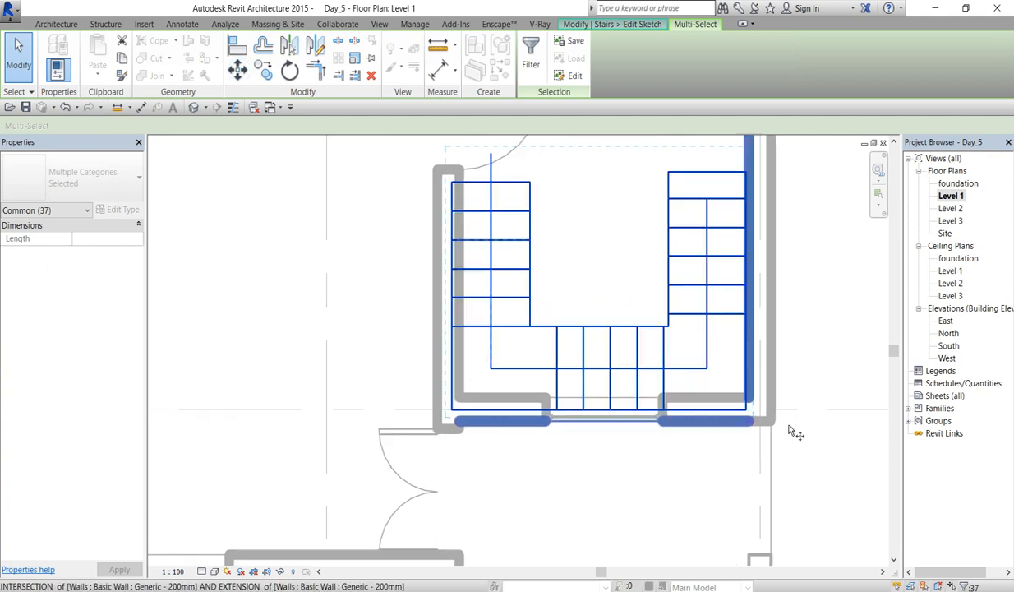
{"action": "left_click", "coordinate": [730, 407]}
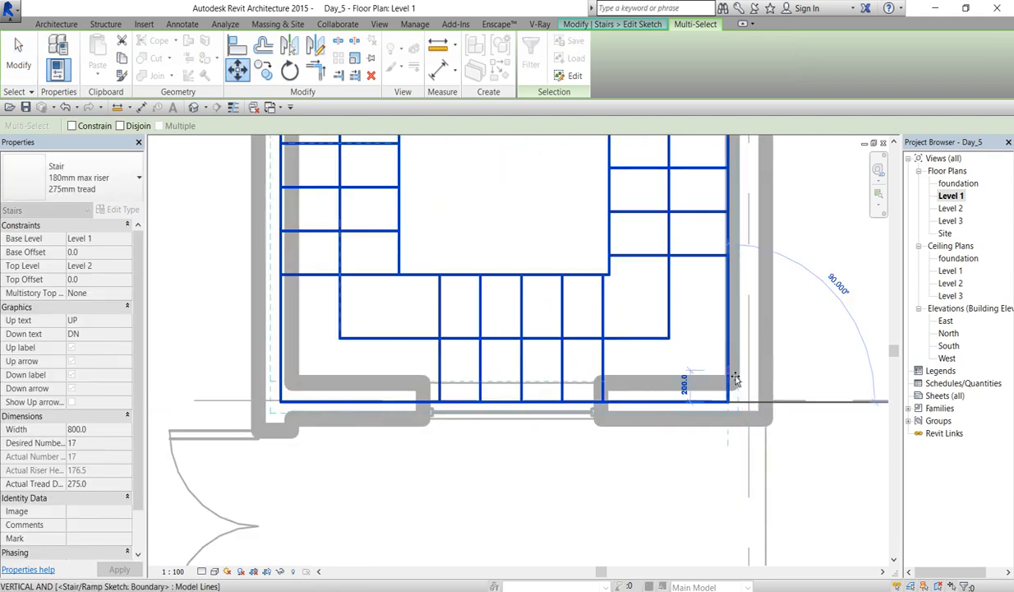
{"action": "left_click", "coordinate": [729, 376]}
{"action": "scroll", "coordinate": [532, 340], "scroll_direction": "down", "scroll_amount": 3}
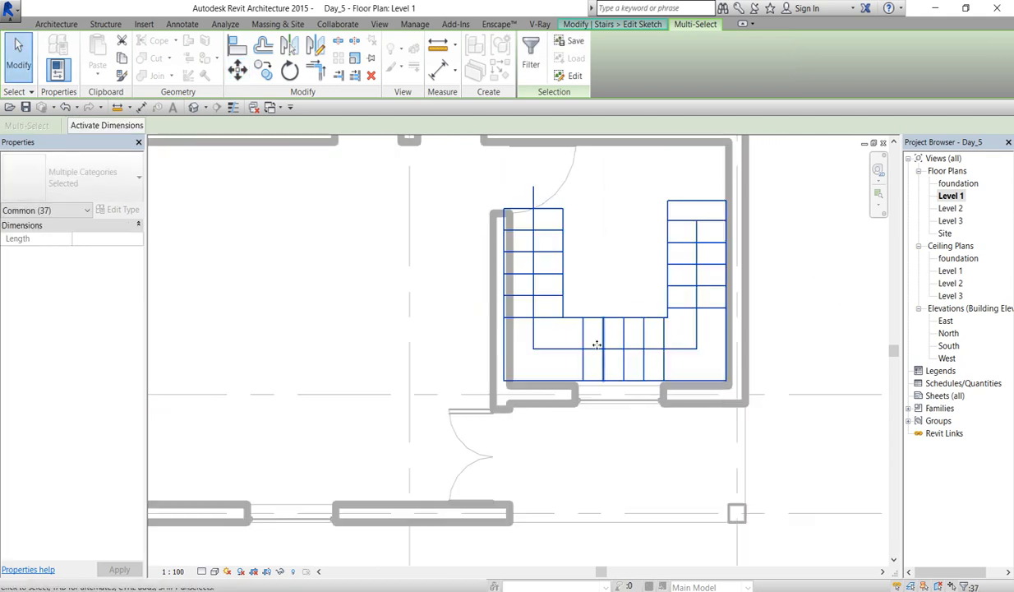
Step: Nudge the west run's risers and boundary lines east until its outer boundary meets the inner wall face
{"action": "scroll", "coordinate": [517, 264], "scroll_direction": "up", "scroll_amount": 2}
{"action": "scroll", "coordinate": [516, 264], "scroll_direction": "up", "scroll_amount": 1}
{"action": "left_click_drag", "start_coordinate": [463, 135], "coordinate": [615, 511]}
{"action": "key", "text": "Right"}
{"action": "key", "text": "Right"}
{"action": "key", "text": "Right"}
{"action": "key", "text": "Right"}
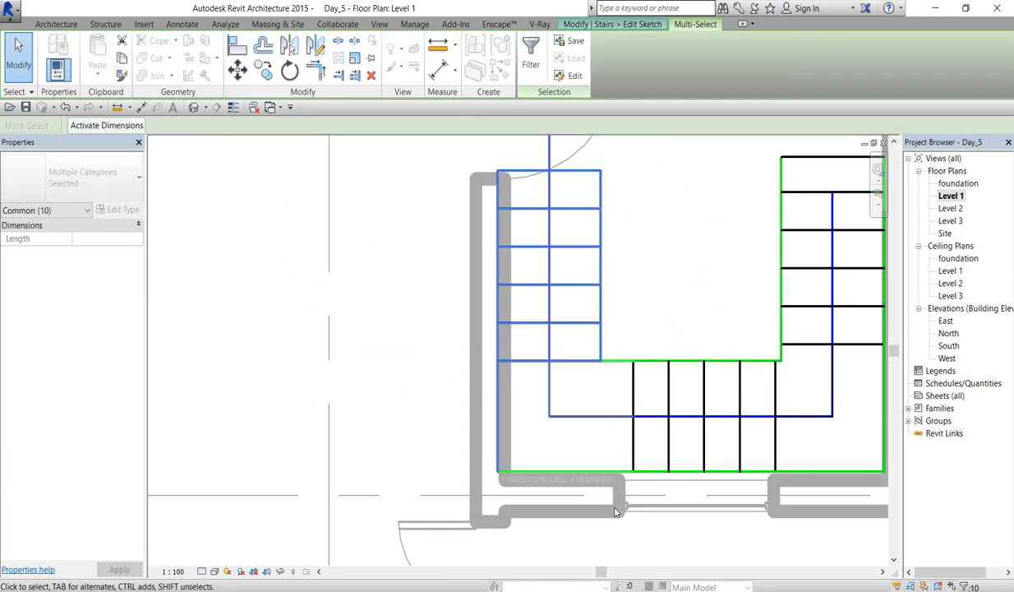
Step: Finish the edited stair sketch and clear the selection
{"action": "scroll", "coordinate": [615, 511], "scroll_direction": "down", "scroll_amount": 3}
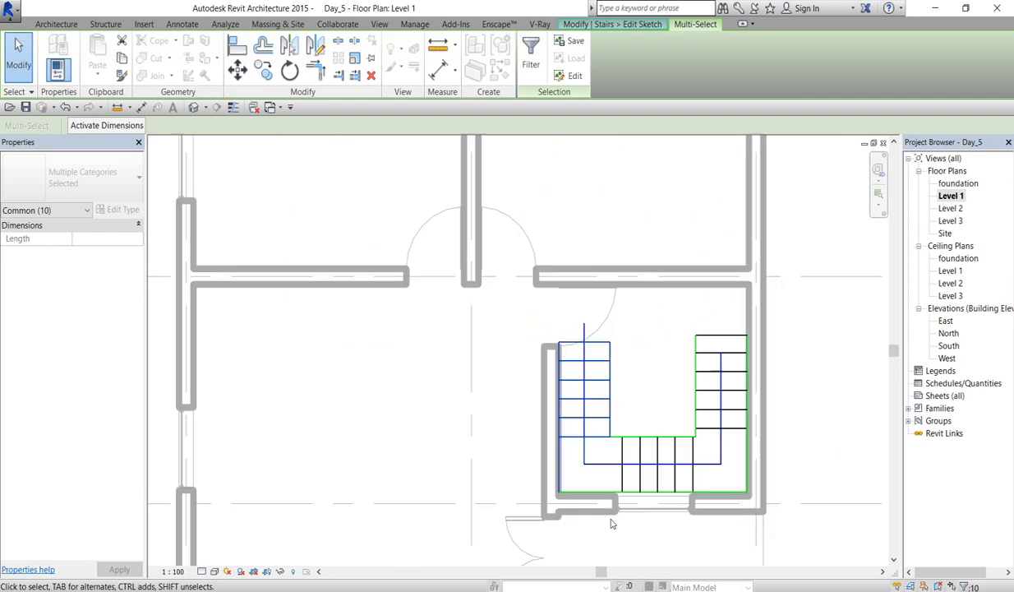
{"action": "left_click", "coordinate": [643, 322]}
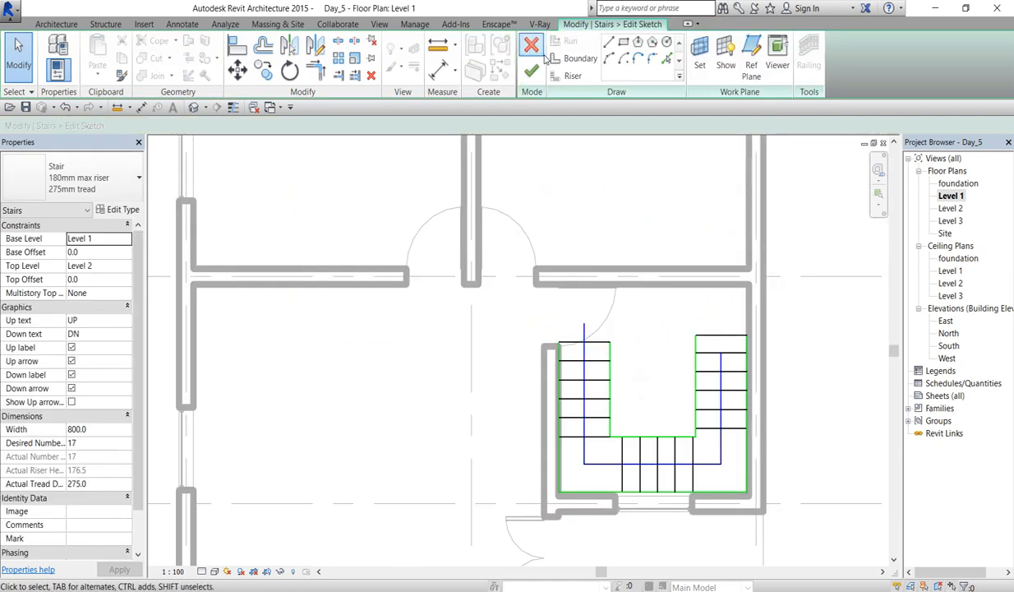
{"action": "left_click", "coordinate": [531, 74]}
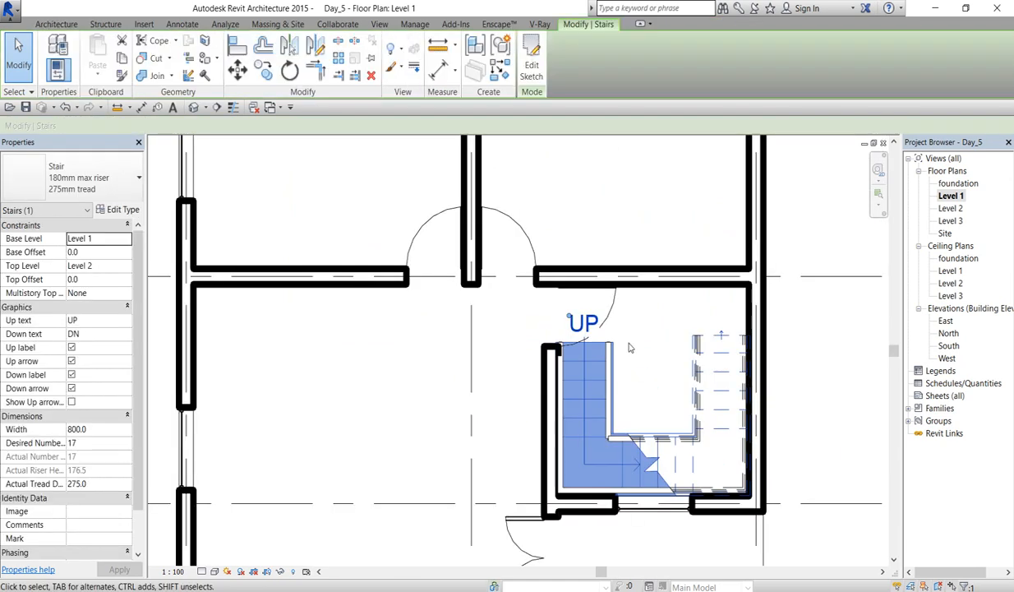
{"action": "left_click", "coordinate": [639, 345]}
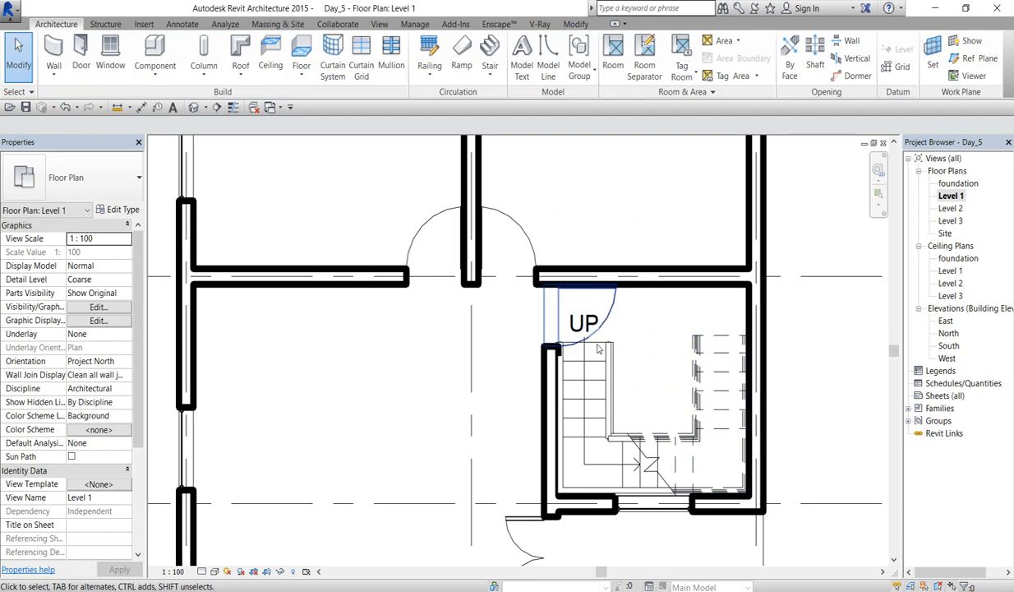
Step: Flip the stair's up direction so that it starts climbing from the east run
{"action": "left_click", "coordinate": [737, 371]}
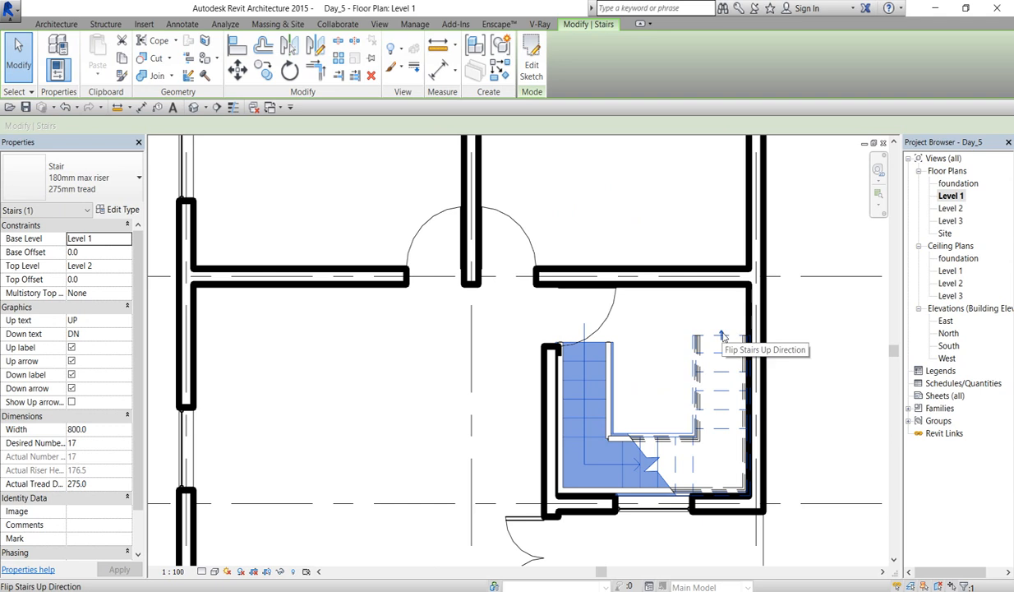
{"action": "left_click", "coordinate": [721, 337]}
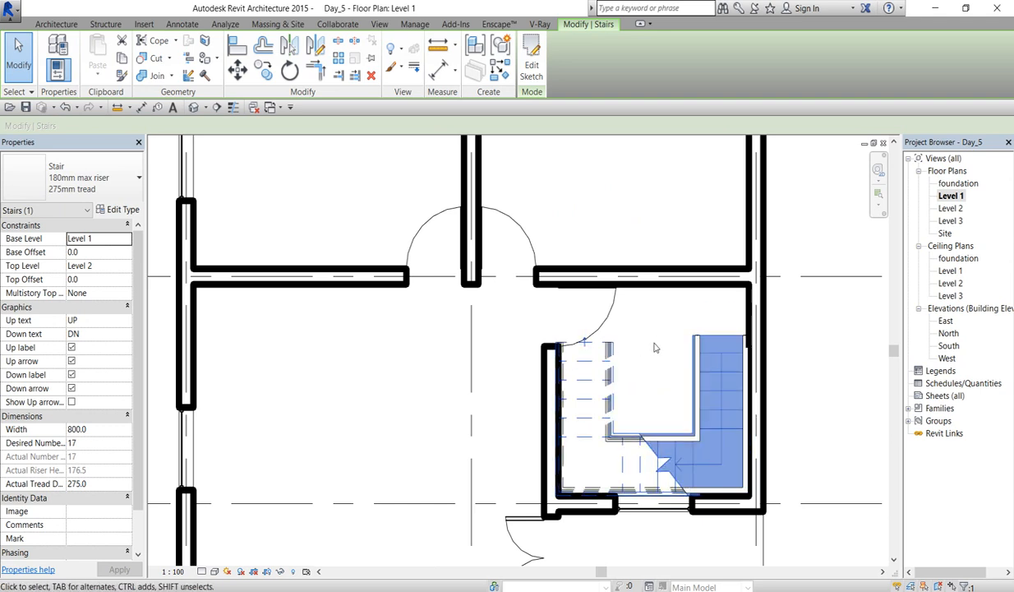
{"action": "left_click", "coordinate": [660, 353]}
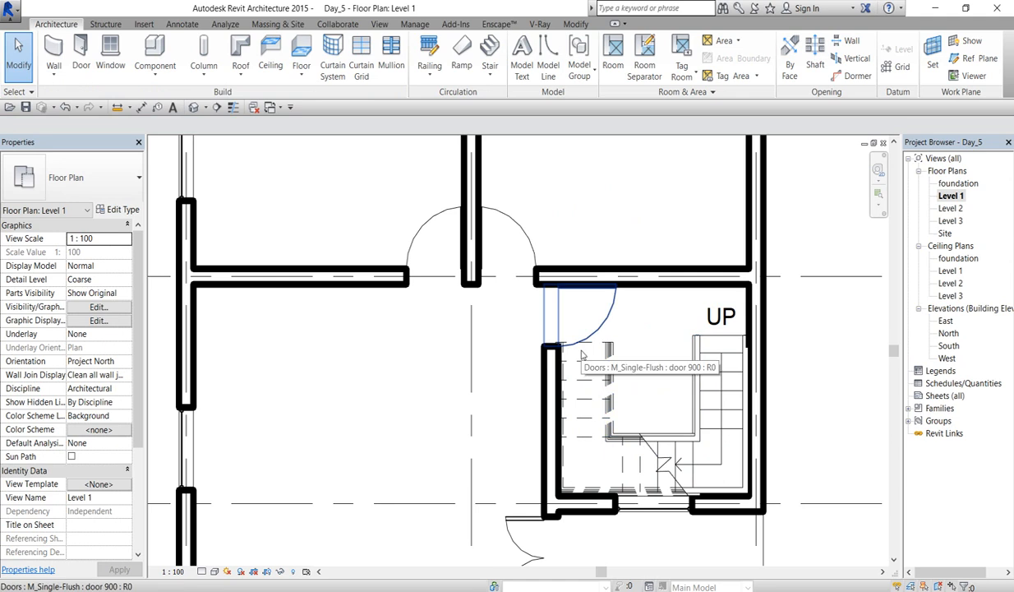
Step: Open the Level 2 floor plan and examine the stair's upper end there
{"action": "scroll", "coordinate": [650, 353], "scroll_direction": "down", "scroll_amount": 4}
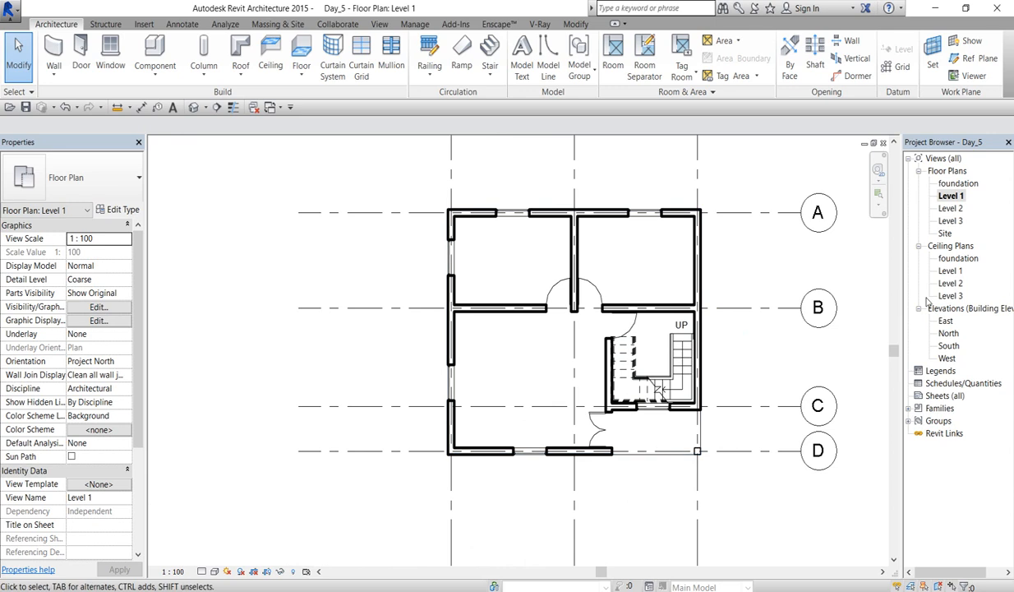
{"action": "double_click", "coordinate": [951, 209]}
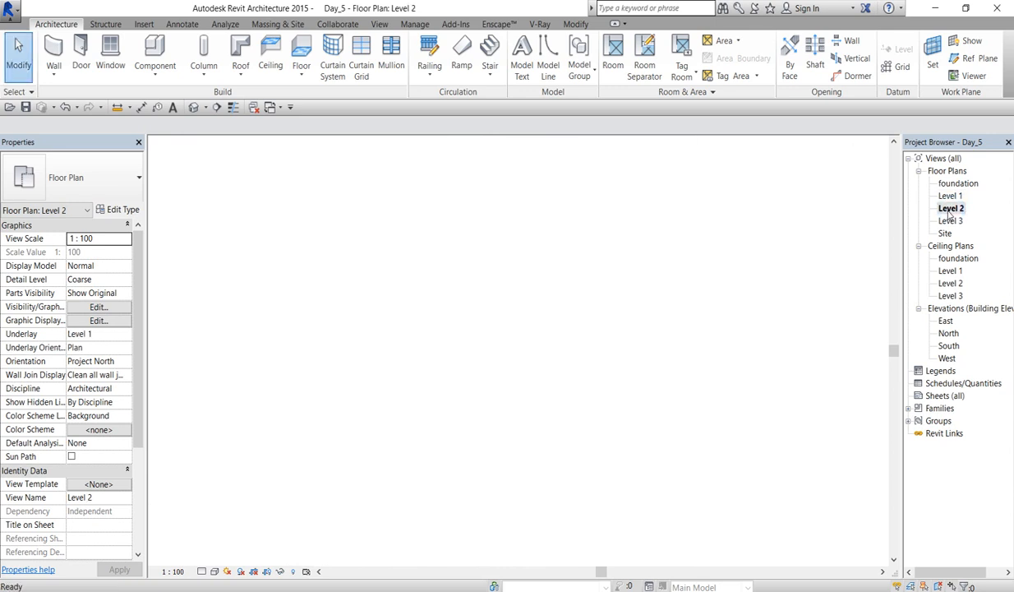
{"action": "scroll", "coordinate": [539, 454], "scroll_direction": "up", "scroll_amount": 5}
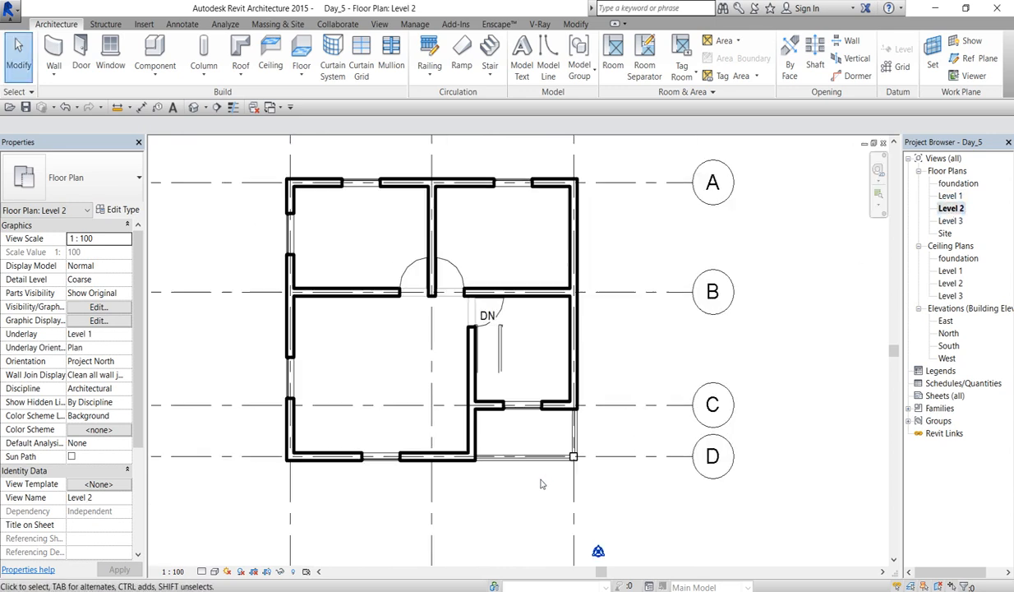
Step: Open the boundary of the Level 2 tiles 1st floor slab for editing
{"action": "left_click", "coordinate": [556, 452]}
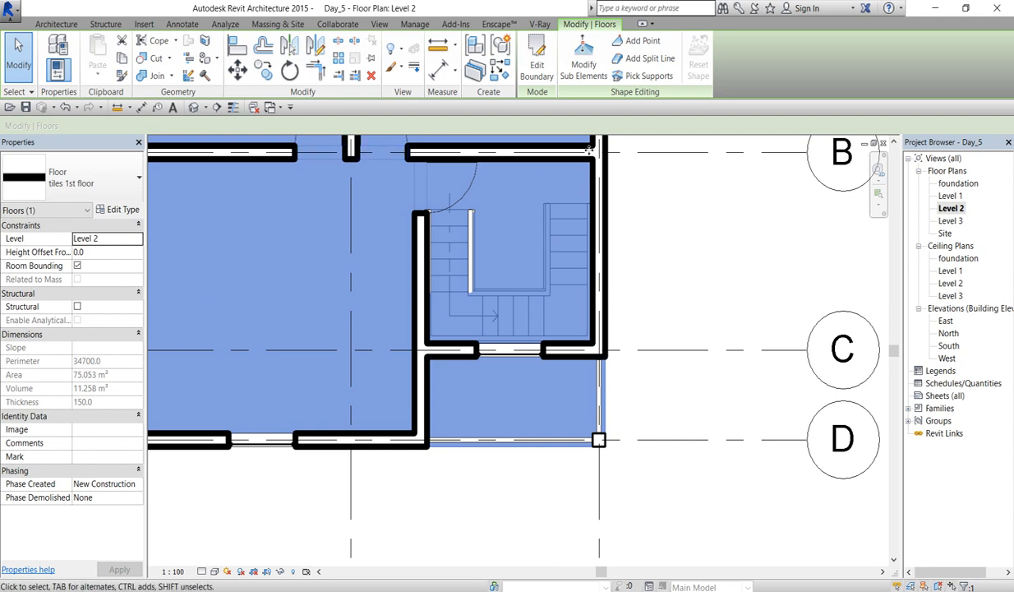
{"action": "left_click", "coordinate": [537, 71]}
{"action": "scroll", "coordinate": [653, 334], "scroll_direction": "down", "scroll_amount": 2}
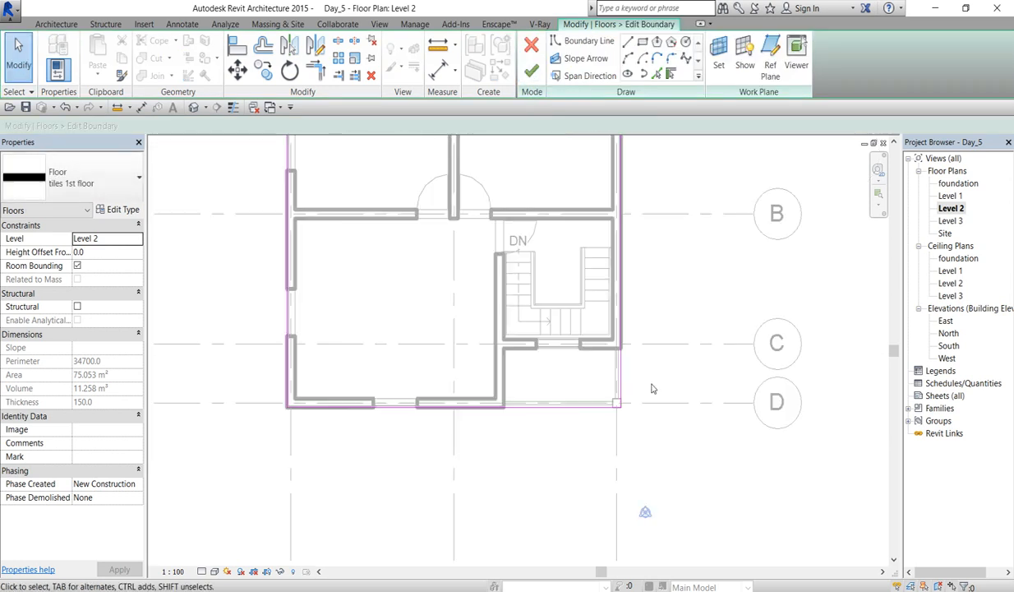
Step: Try to trace the floor opening by picking the west run's uppermost edge and the stair's inner railing lines as boundary
{"action": "left_click", "coordinate": [657, 74]}
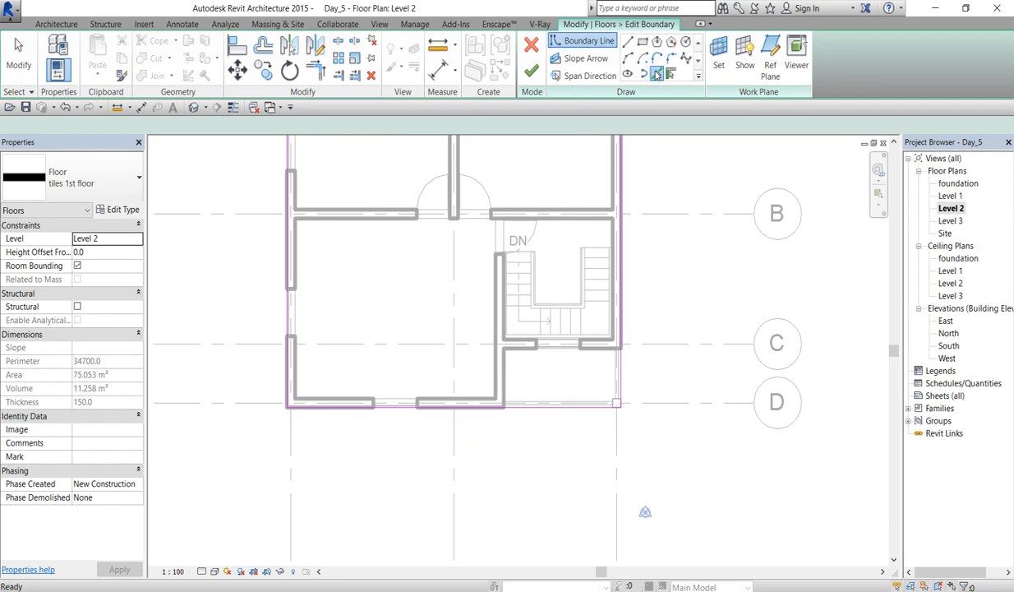
{"action": "scroll", "coordinate": [578, 277], "scroll_direction": "up", "scroll_amount": 1}
{"action": "scroll", "coordinate": [578, 277], "scroll_direction": "up", "scroll_amount": 2}
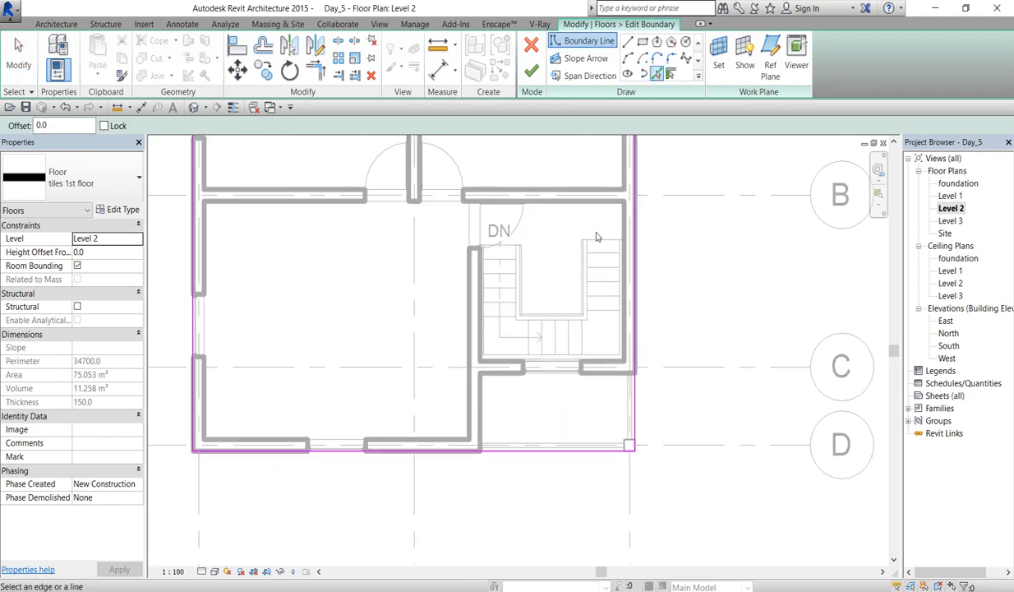
{"action": "scroll", "coordinate": [485, 254], "scroll_direction": "up", "scroll_amount": 2}
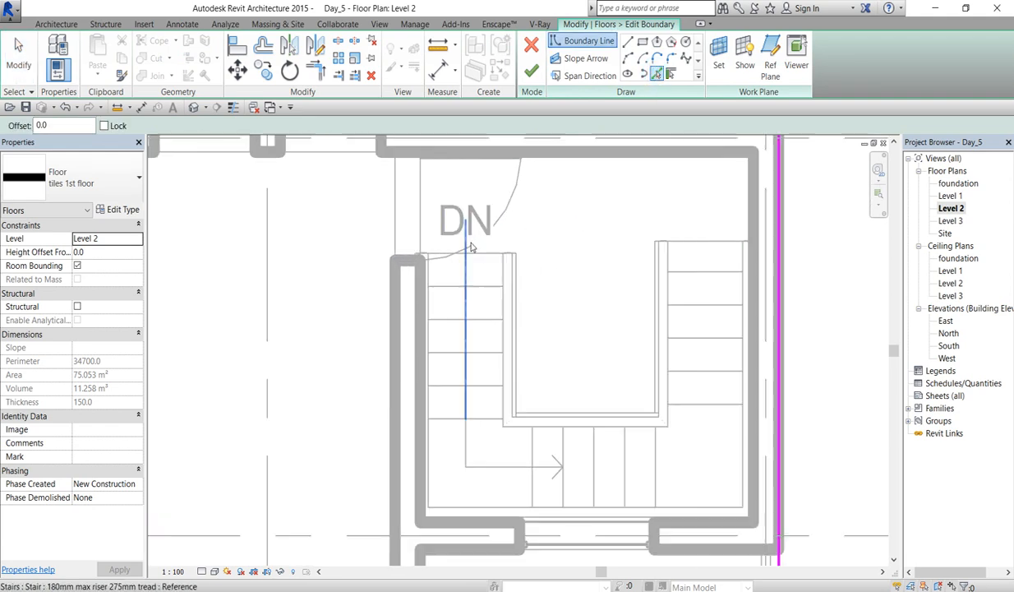
{"action": "left_click", "coordinate": [472, 254]}
{"action": "left_click", "coordinate": [516, 323]}
{"action": "left_click", "coordinate": [571, 417]}
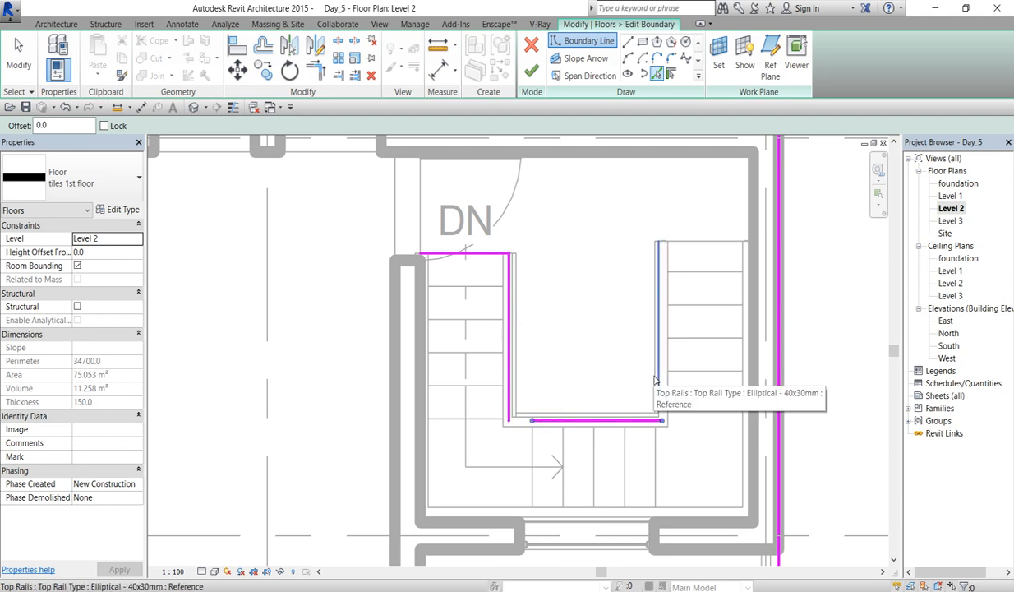
{"action": "scroll", "coordinate": [656, 380], "scroll_direction": "down", "scroll_amount": 3}
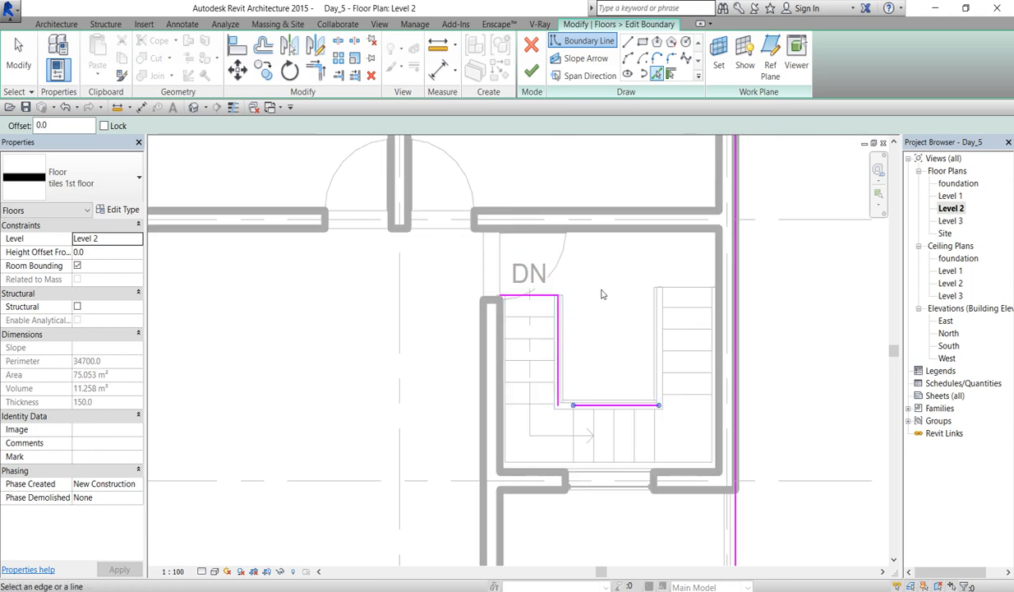
Step: Delete the three boundary lines picked along the stair and its inner railing
{"action": "right_click", "coordinate": [602, 288]}
{"action": "left_click", "coordinate": [612, 292]}
{"action": "right_click", "coordinate": [610, 275]}
{"action": "left_click", "coordinate": [649, 285]}
{"action": "mouse_move", "coordinate": [468, 259]}
{"action": "left_mouse_down"}
{"action": "mouse_move", "coordinate": [577, 374]}
{"action": "mouse_move", "coordinate": [665, 425]}
{"action": "left_mouse_up"}
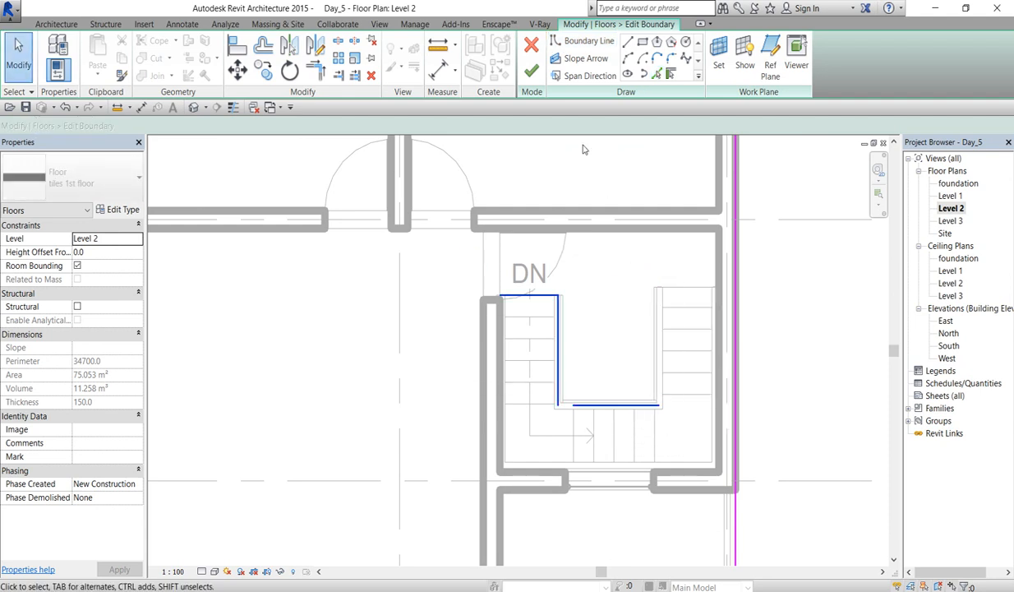
{"action": "left_click", "coordinate": [370, 74]}
Step: Sketch a rectangular floor opening about 2924 by 2175 mm, from the stair room's southeast inner corner to the west run's upper end
{"action": "left_click", "coordinate": [641, 41]}
{"action": "left_click", "coordinate": [715, 470]}
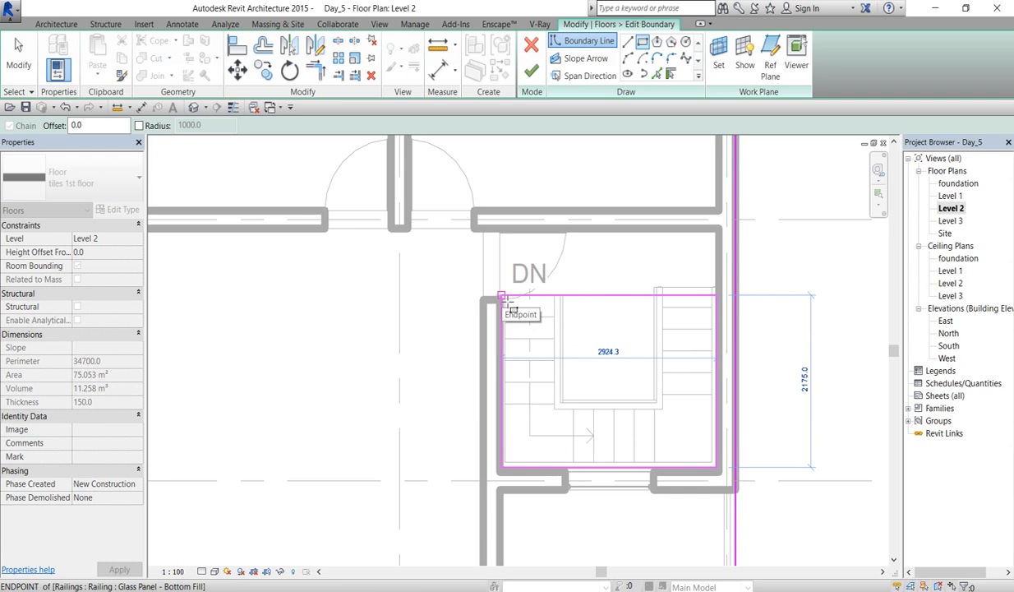
{"action": "left_click", "coordinate": [503, 298]}
{"action": "right_click", "coordinate": [605, 268]}
{"action": "left_click", "coordinate": [606, 270]}
{"action": "right_click", "coordinate": [604, 273]}
{"action": "left_click", "coordinate": [611, 277]}
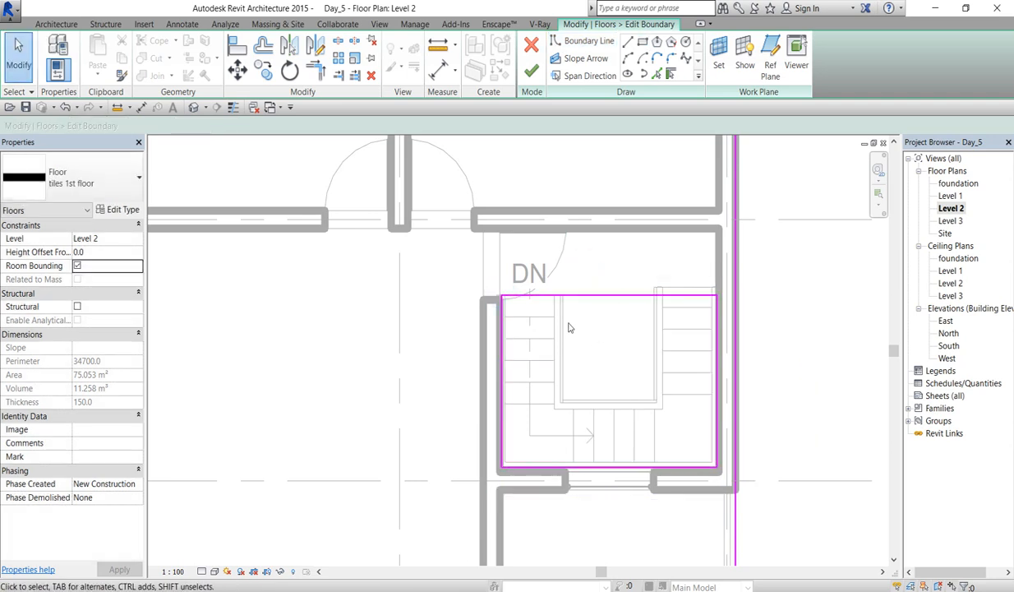
Step: Finish the floor boundary edit with the stair opening and clear the selection
{"action": "scroll", "coordinate": [570, 328], "scroll_direction": "down", "scroll_amount": 3}
{"action": "scroll", "coordinate": [608, 335], "scroll_direction": "up", "scroll_amount": 2}
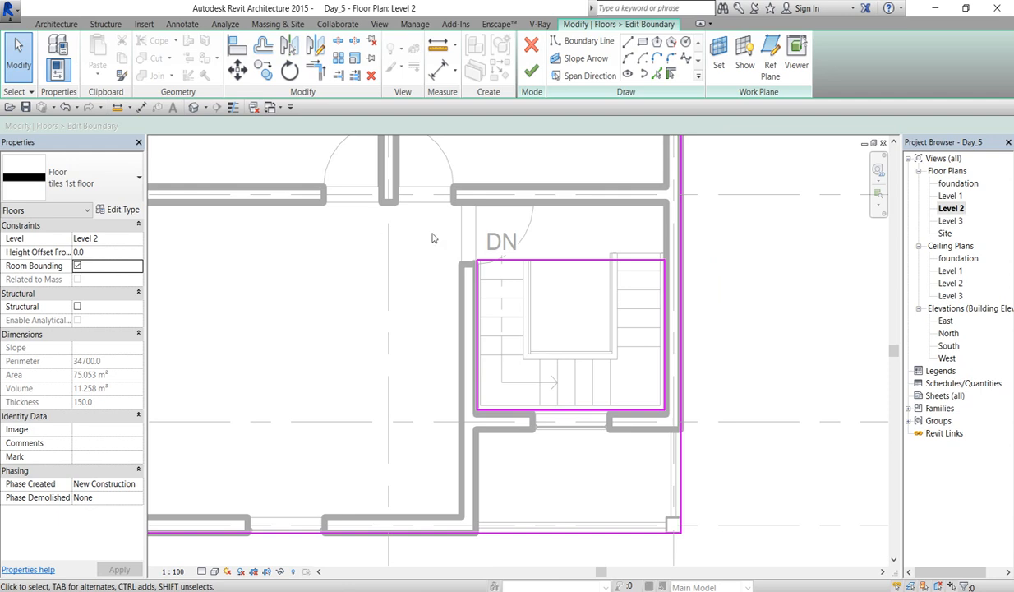
{"action": "scroll", "coordinate": [415, 251], "scroll_direction": "down", "scroll_amount": 3}
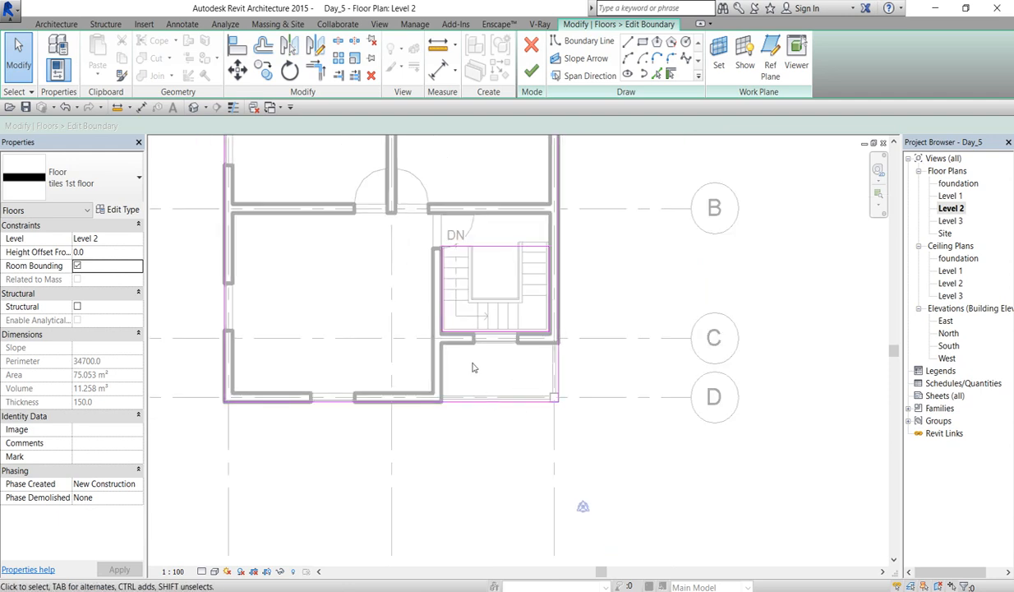
{"action": "scroll", "coordinate": [473, 368], "scroll_direction": "up", "scroll_amount": 1}
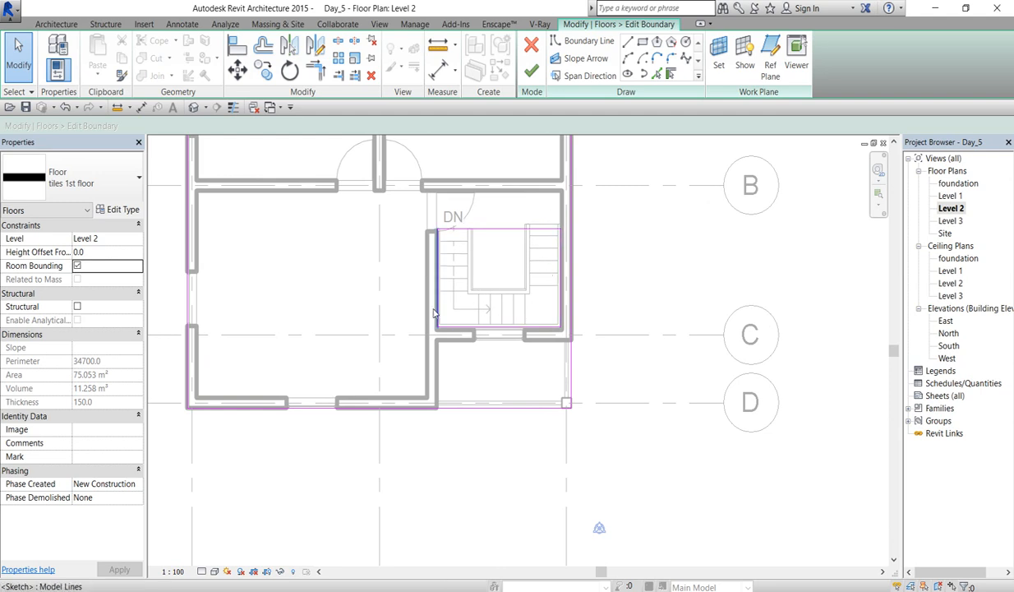
{"action": "left_click", "coordinate": [532, 70]}
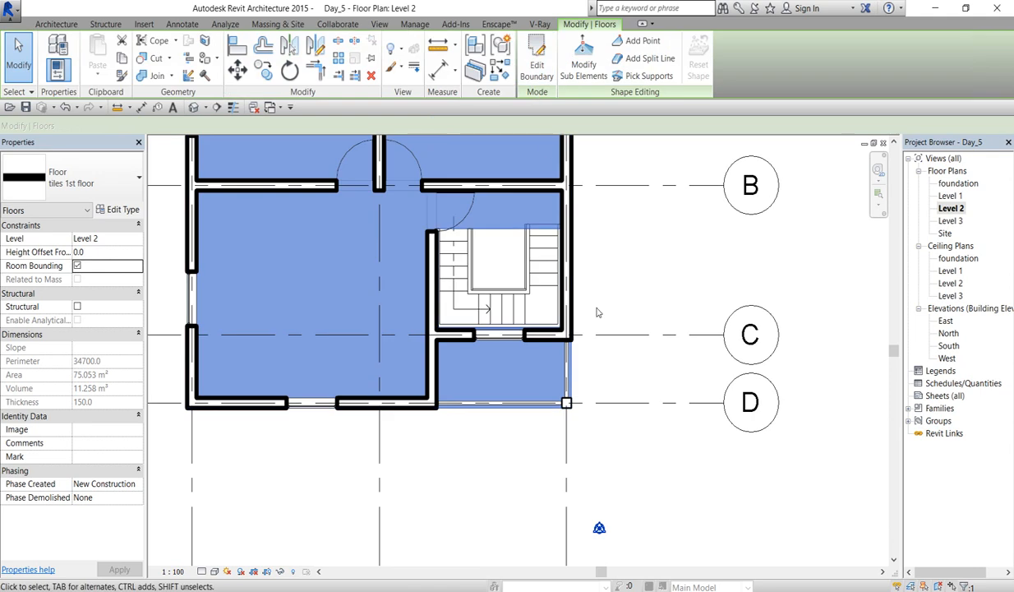
{"action": "left_click", "coordinate": [622, 304]}
Step: Draw a north–south building section through the stairwell looking west, and shift it east onto the stair's east run
{"action": "scroll", "coordinate": [609, 295], "scroll_direction": "down", "scroll_amount": 2}
{"action": "scroll", "coordinate": [534, 263], "scroll_direction": "up", "scroll_amount": 3}
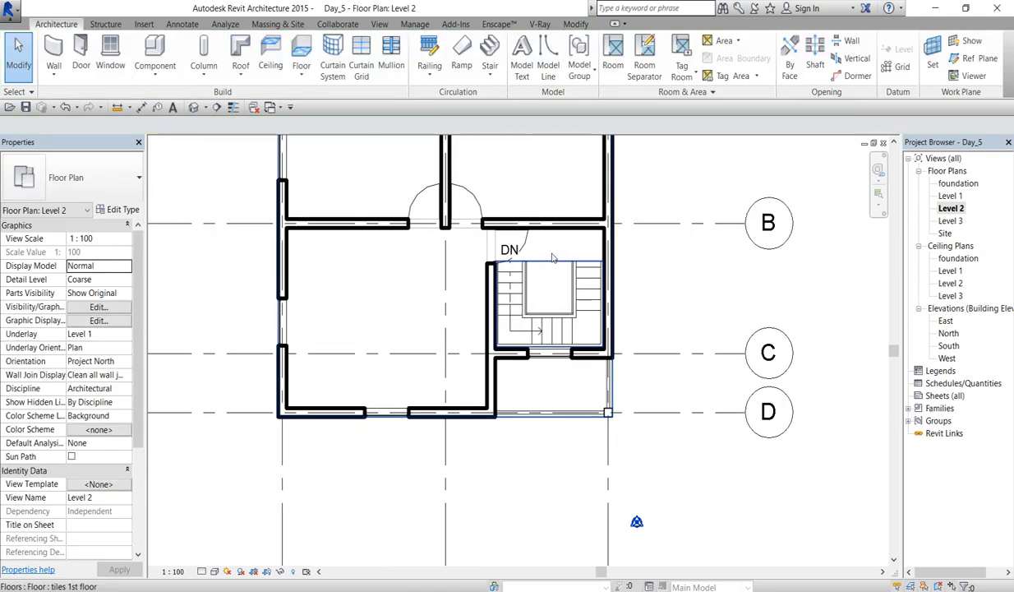
{"action": "scroll", "coordinate": [567, 320], "scroll_direction": "down", "scroll_amount": 4}
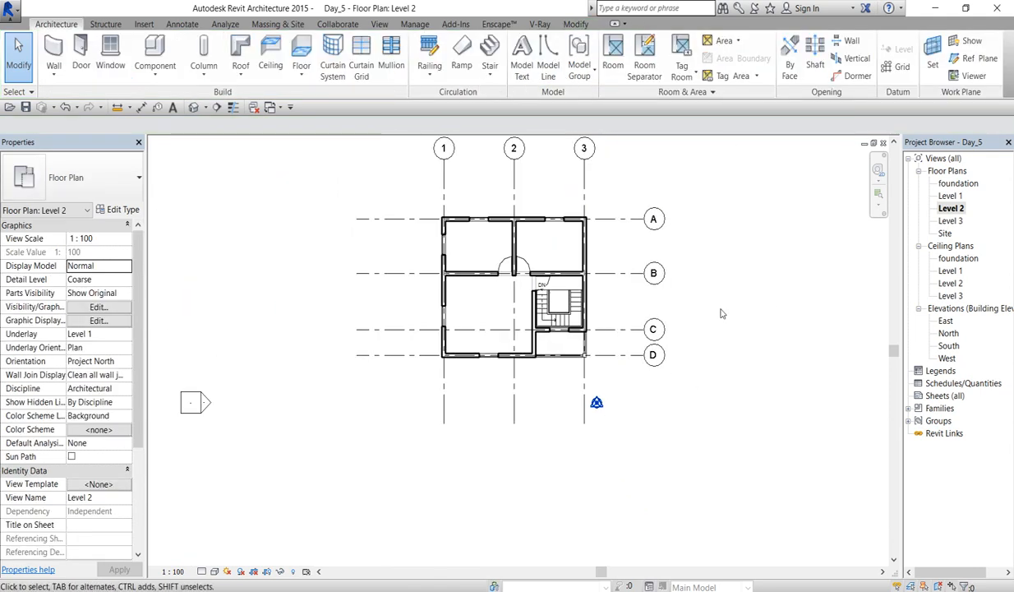
{"action": "scroll", "coordinate": [506, 299], "scroll_direction": "up", "scroll_amount": 2}
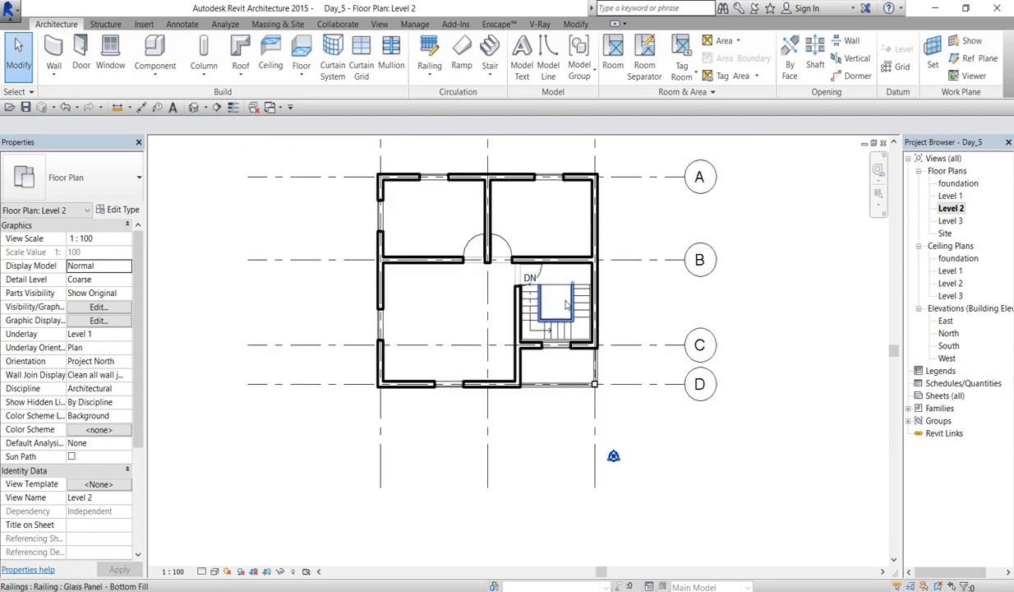
{"action": "scroll", "coordinate": [456, 319], "scroll_direction": "up", "scroll_amount": 1}
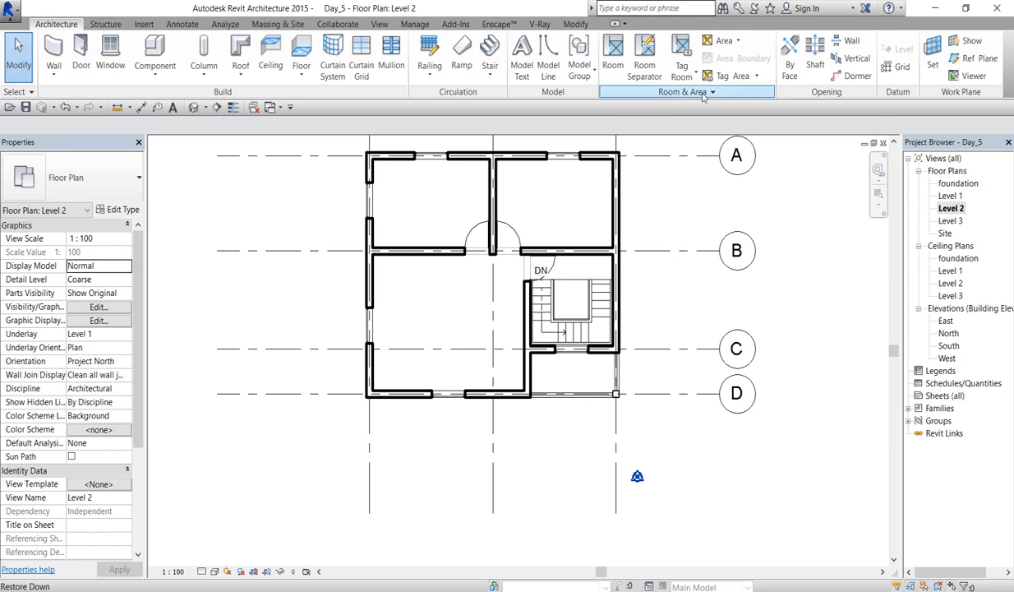
{"action": "left_click", "coordinate": [383, 24]}
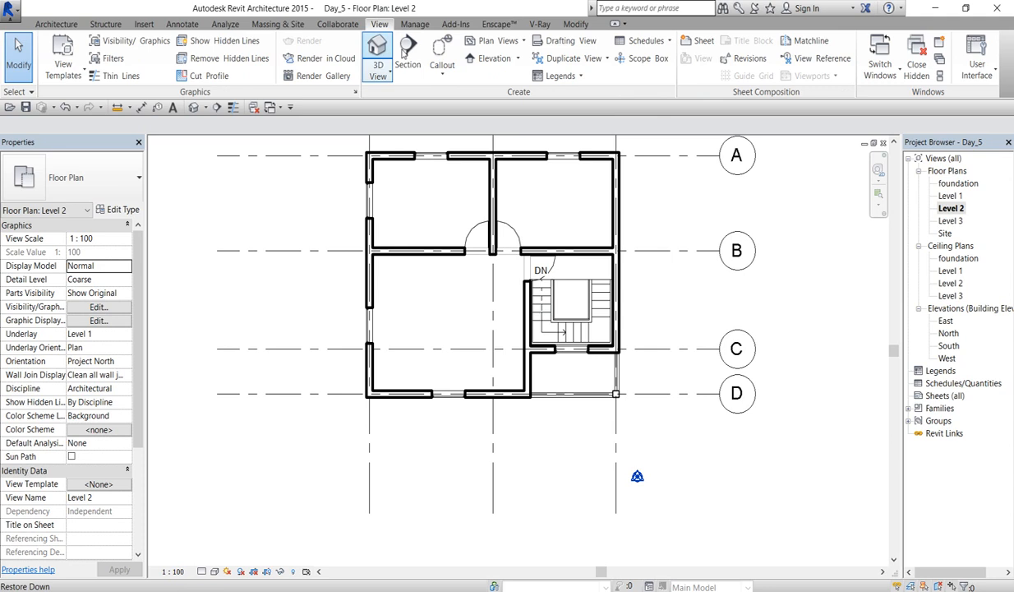
{"action": "left_click", "coordinate": [402, 66]}
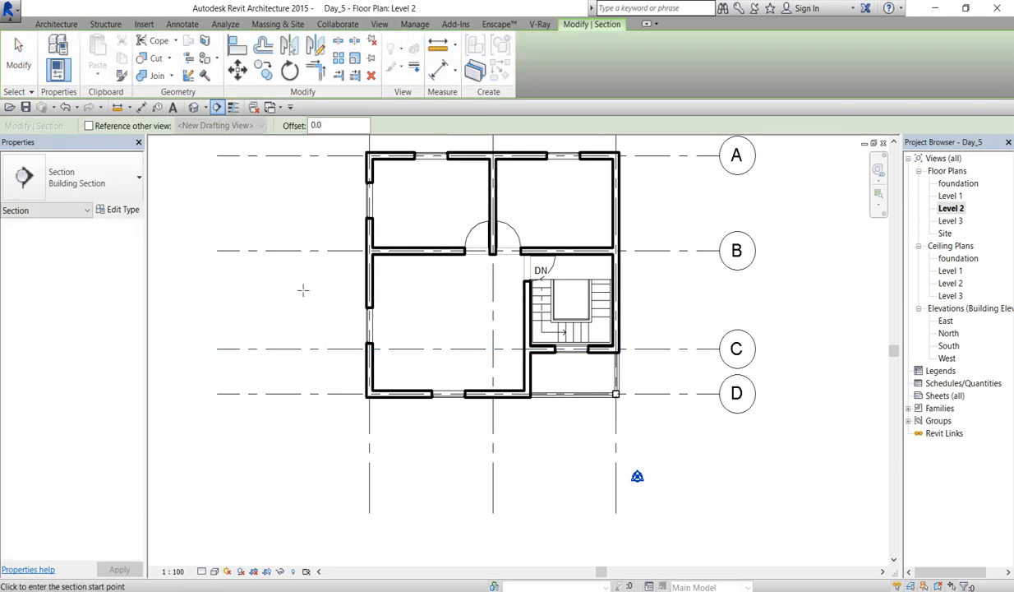
{"action": "left_click", "coordinate": [581, 454]}
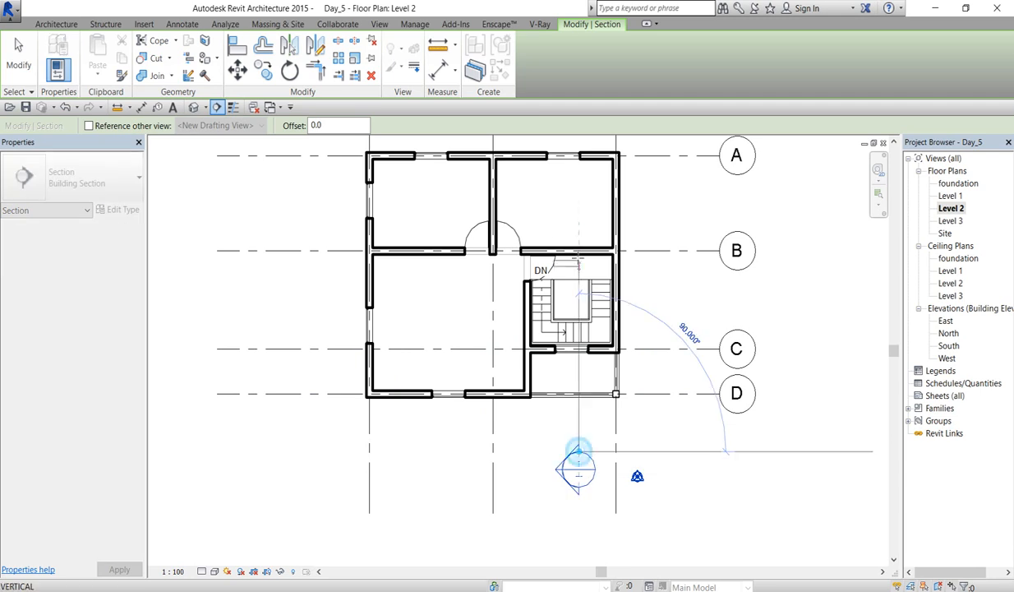
{"action": "left_click", "coordinate": [580, 138]}
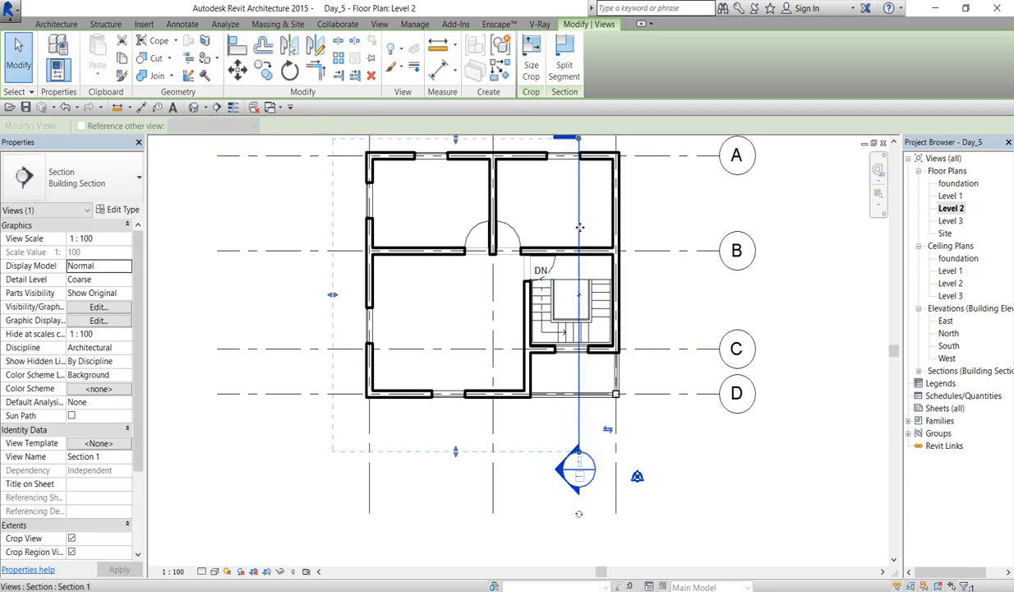
{"action": "left_click_drag", "start_coordinate": [598, 229], "coordinate": [598, 227]}
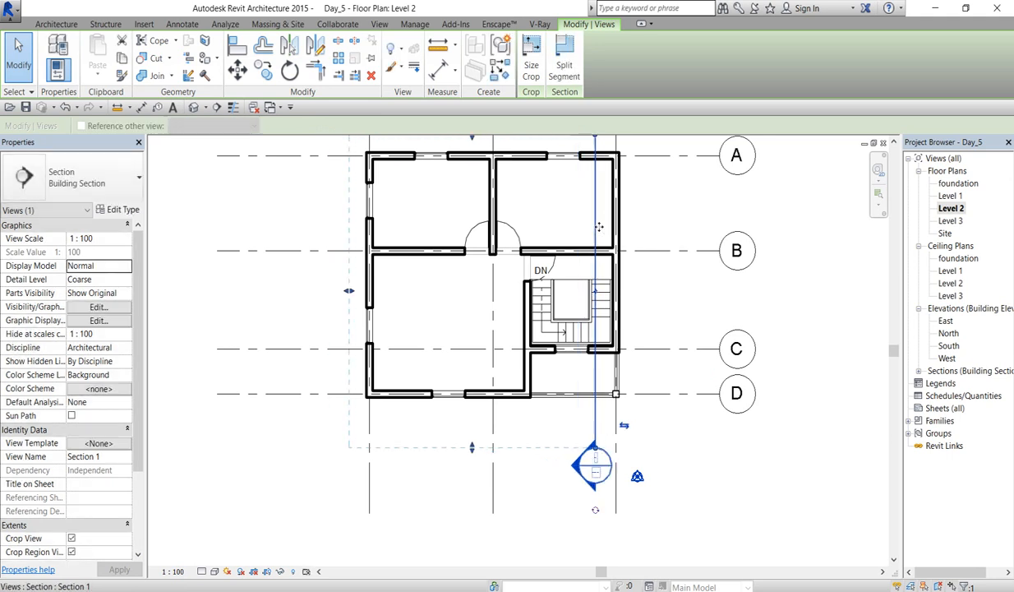
Step: Open the Section 1 view and examine the stair's runs and its meeting with the Level 2 floor
{"action": "right_click", "coordinate": [597, 227]}
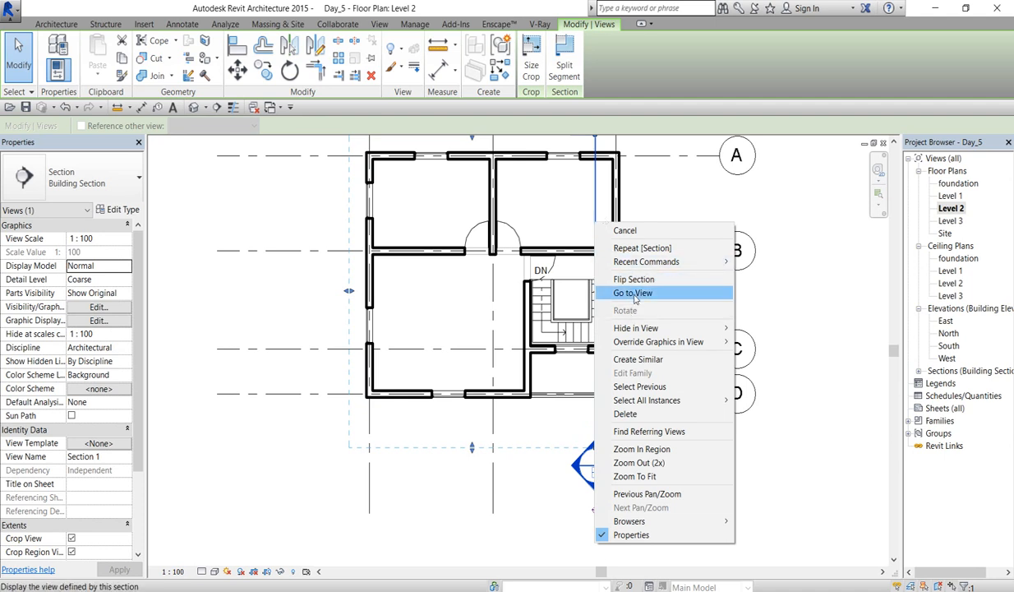
{"action": "left_click", "coordinate": [649, 202]}
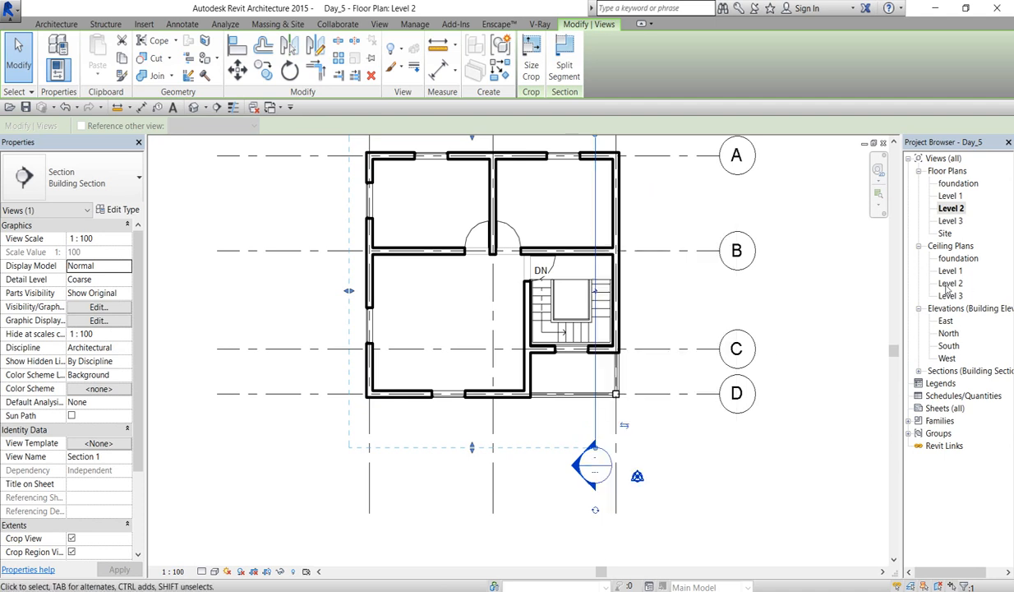
{"action": "left_click", "coordinate": [919, 371]}
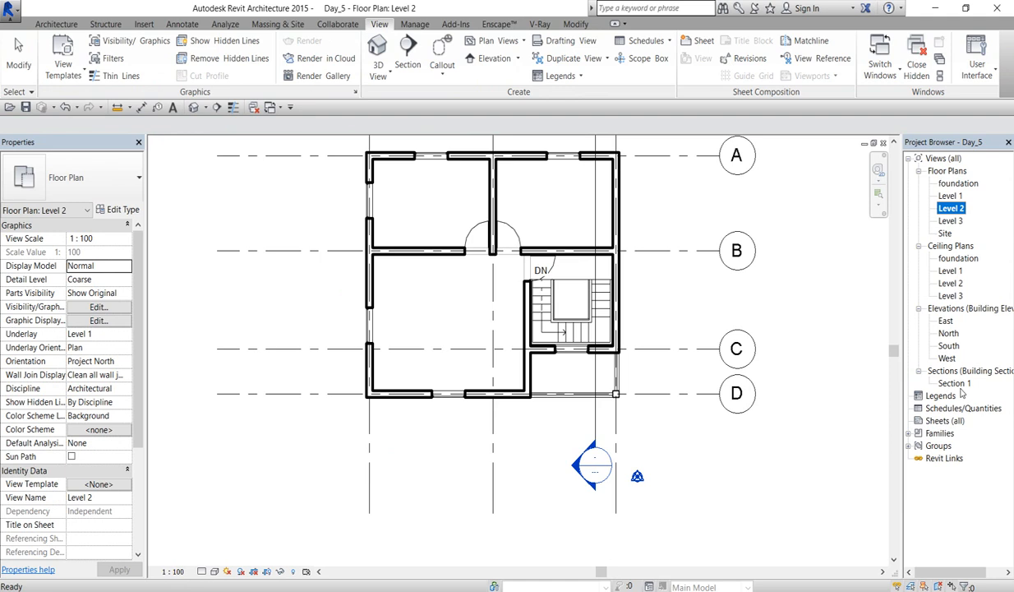
{"action": "double_click", "coordinate": [955, 384]}
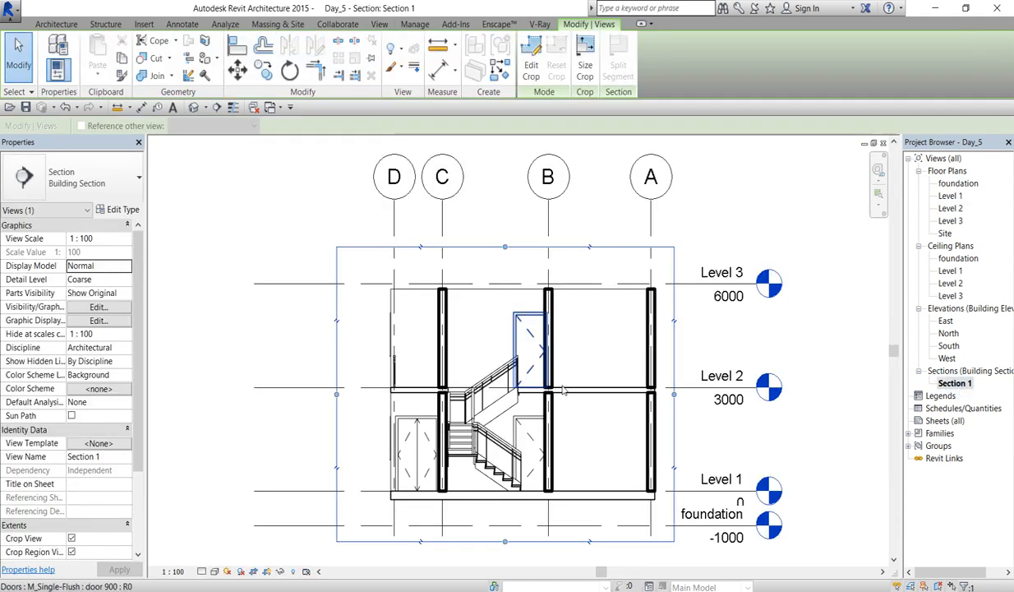
{"action": "left_click", "coordinate": [657, 358]}
{"action": "scroll", "coordinate": [486, 455], "scroll_direction": "up", "scroll_amount": 5}
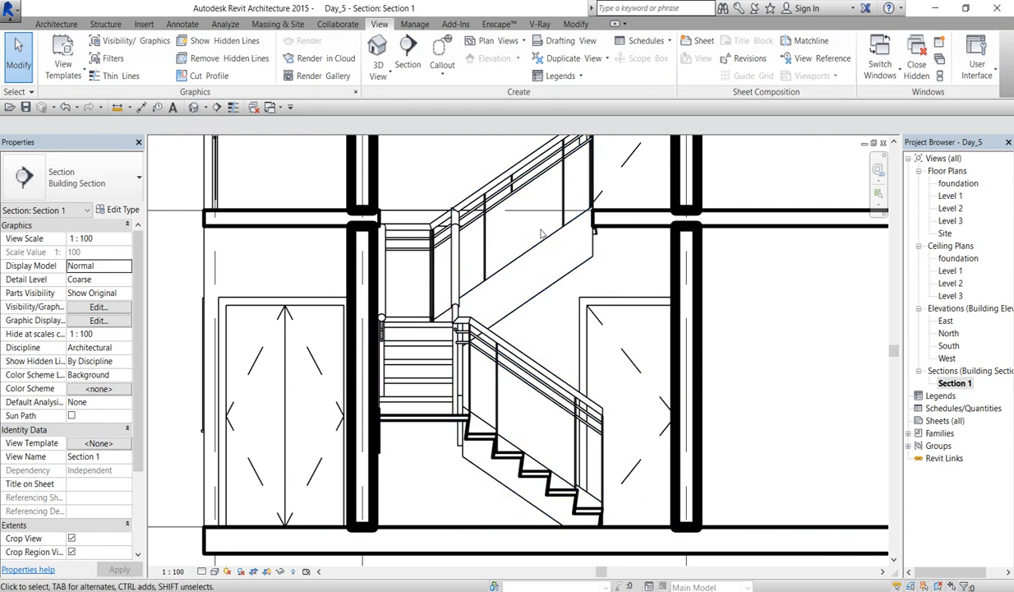
{"action": "scroll", "coordinate": [490, 401], "scroll_direction": "down", "scroll_amount": 2}
{"action": "scroll", "coordinate": [489, 401], "scroll_direction": "down", "scroll_amount": 1}
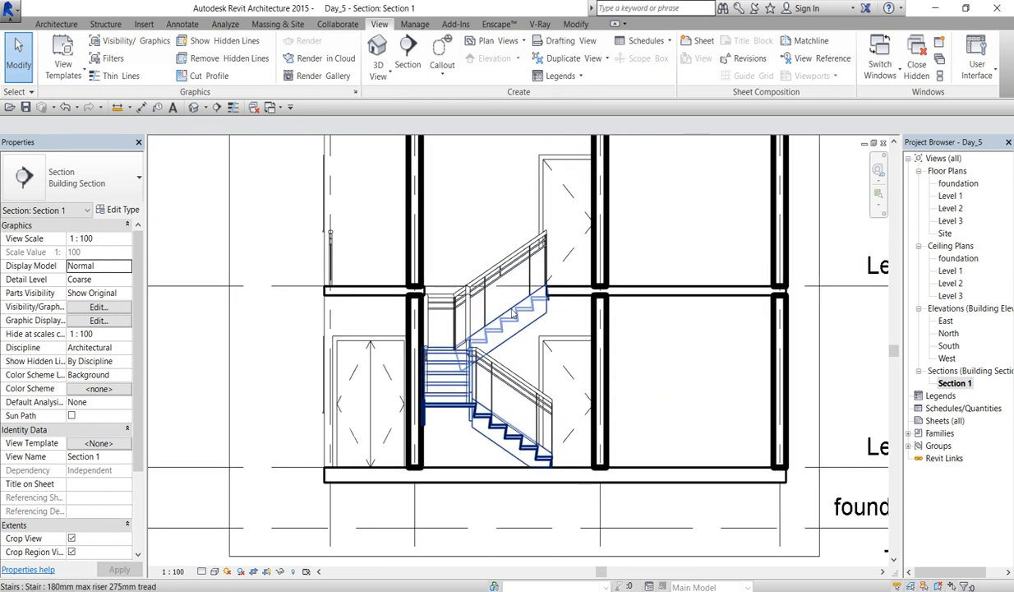
Step: Change the stair's type to Monolithic Stair and clear the selection
{"action": "left_click", "coordinate": [503, 442]}
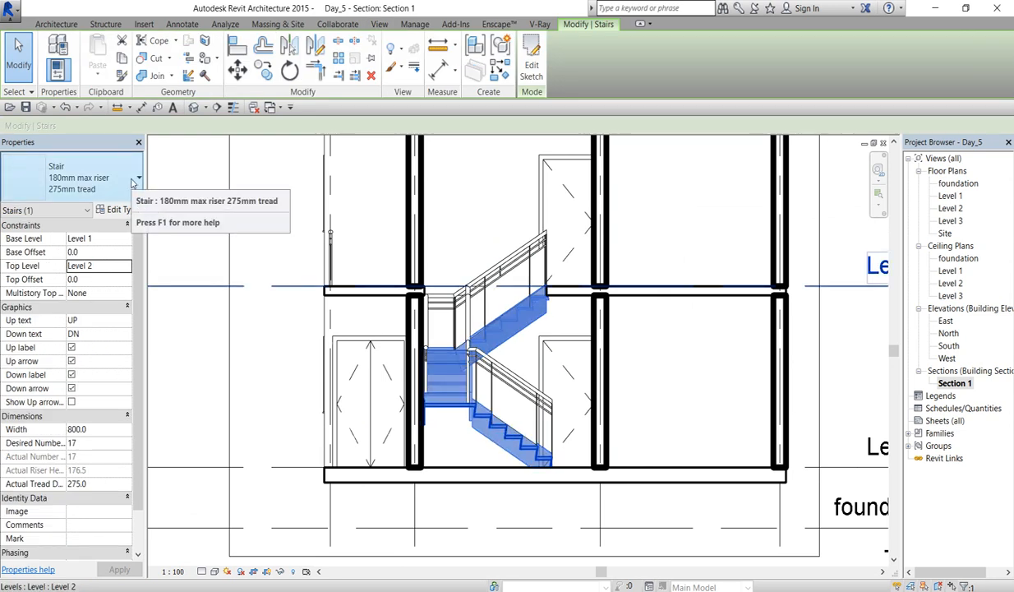
{"action": "left_click", "coordinate": [134, 181]}
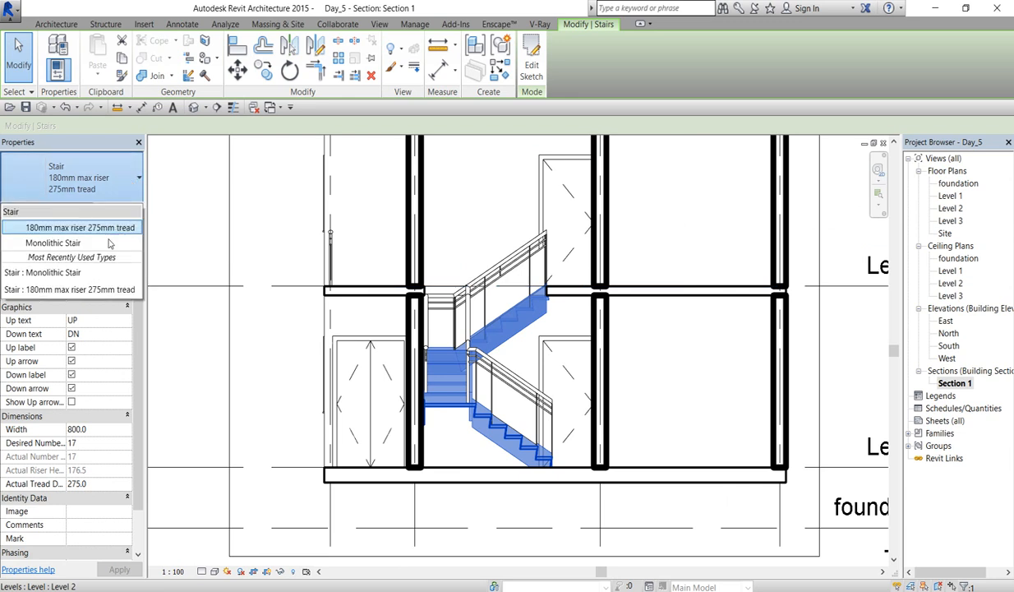
{"action": "left_click", "coordinate": [76, 243]}
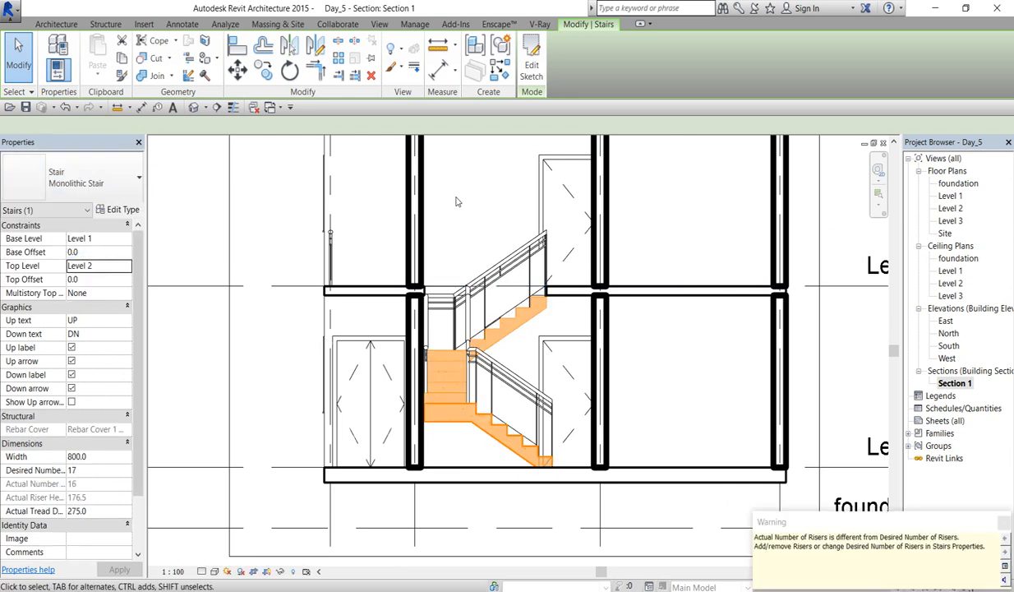
{"action": "left_click", "coordinate": [459, 197]}
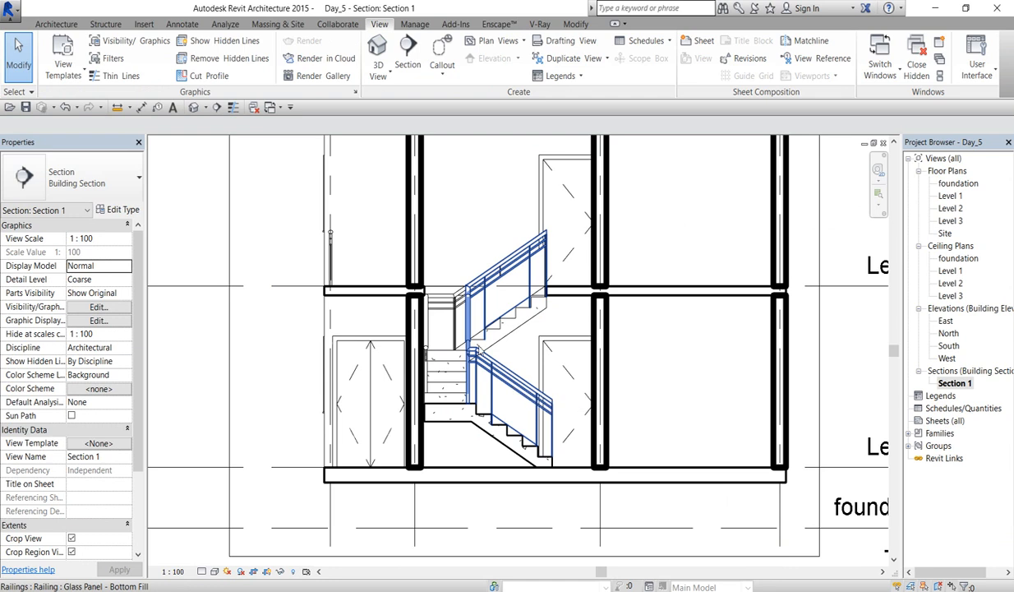
Step: Change the monolithic stair's type to 180mm max riser 275mm tread and clear the selection
{"action": "scroll", "coordinate": [497, 440], "scroll_direction": "up", "scroll_amount": 2}
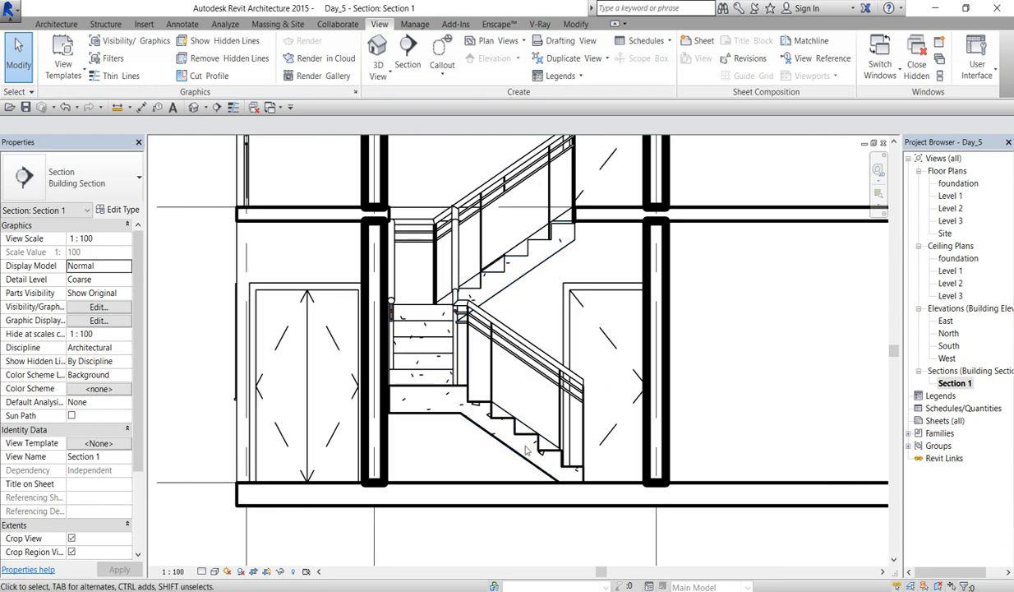
{"action": "left_click", "coordinate": [517, 461]}
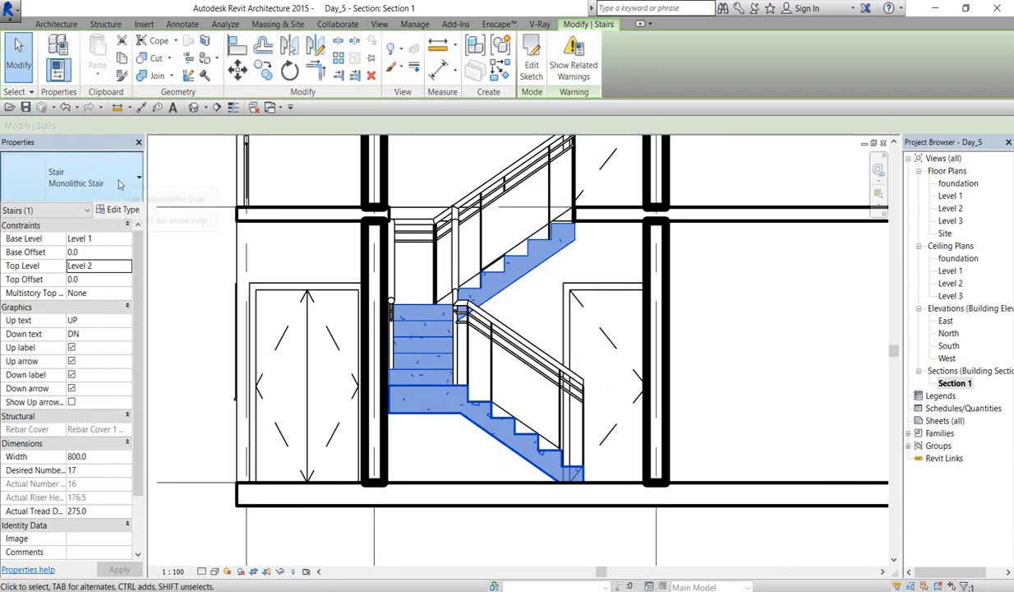
{"action": "left_click", "coordinate": [114, 174]}
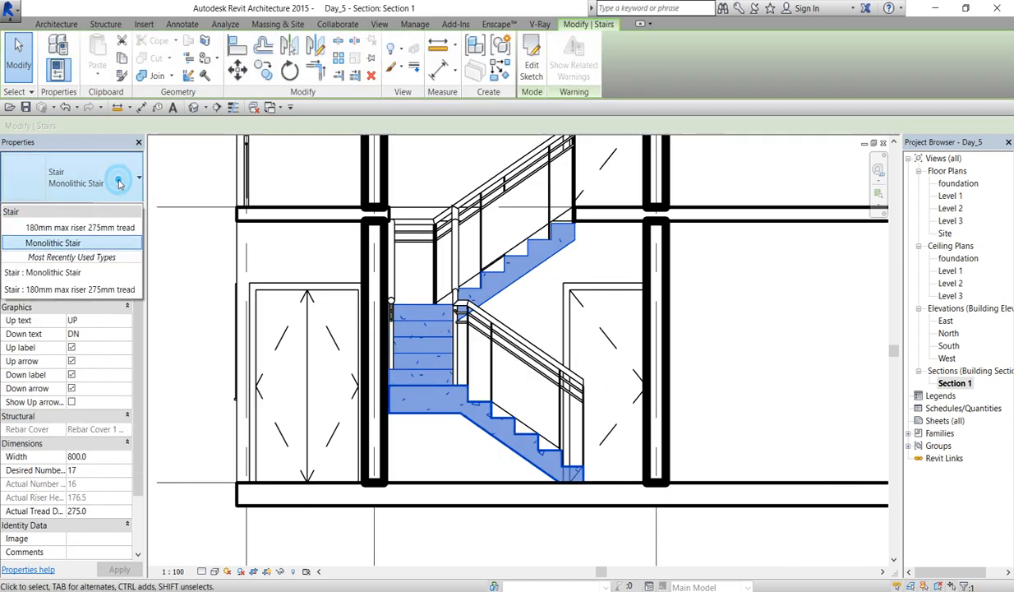
{"action": "left_click", "coordinate": [97, 228]}
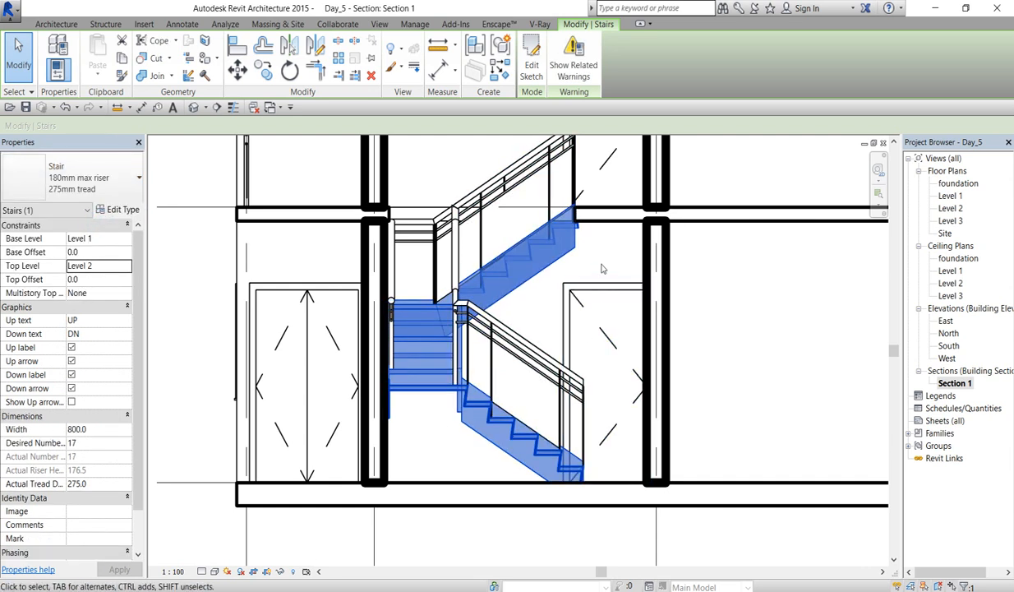
{"action": "left_click", "coordinate": [603, 264]}
Step: Switch the stair's type back to Monolithic Stair and clear the selection
{"action": "left_click", "coordinate": [561, 258]}
{"action": "left_click", "coordinate": [113, 177]}
{"action": "left_click", "coordinate": [80, 243]}
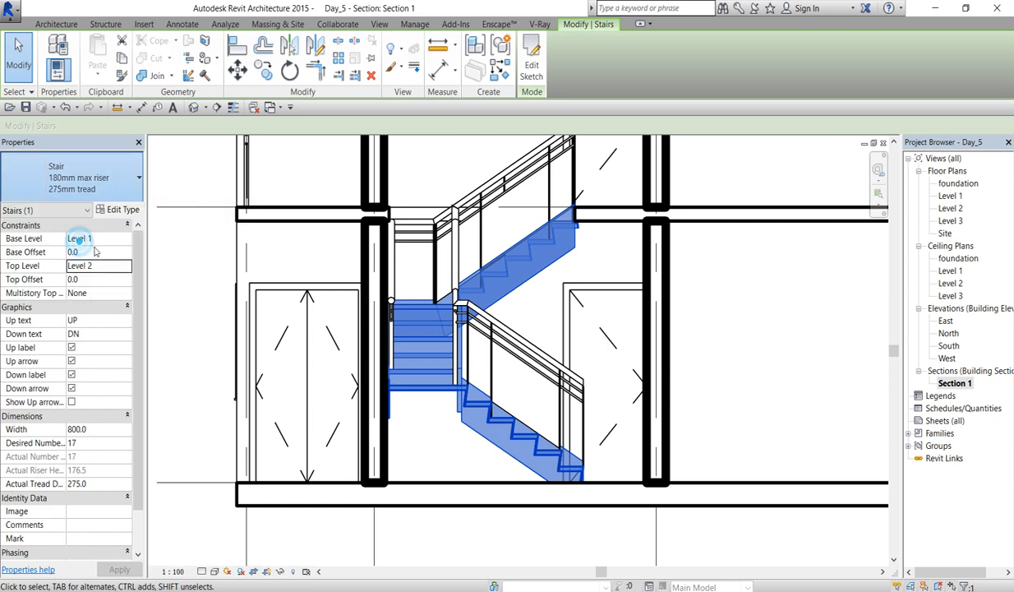
{"action": "left_click", "coordinate": [600, 251]}
{"action": "scroll", "coordinate": [601, 251], "scroll_direction": "down", "scroll_amount": 4}
{"action": "scroll", "coordinate": [538, 323], "scroll_direction": "up", "scroll_amount": 3}
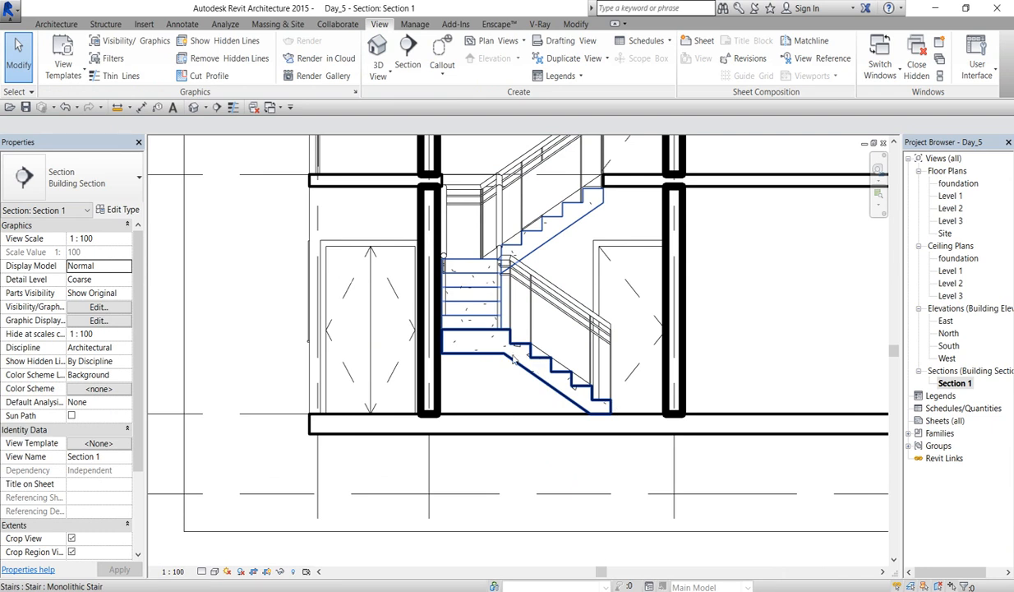
{"action": "scroll", "coordinate": [512, 358], "scroll_direction": "down", "scroll_amount": 3}
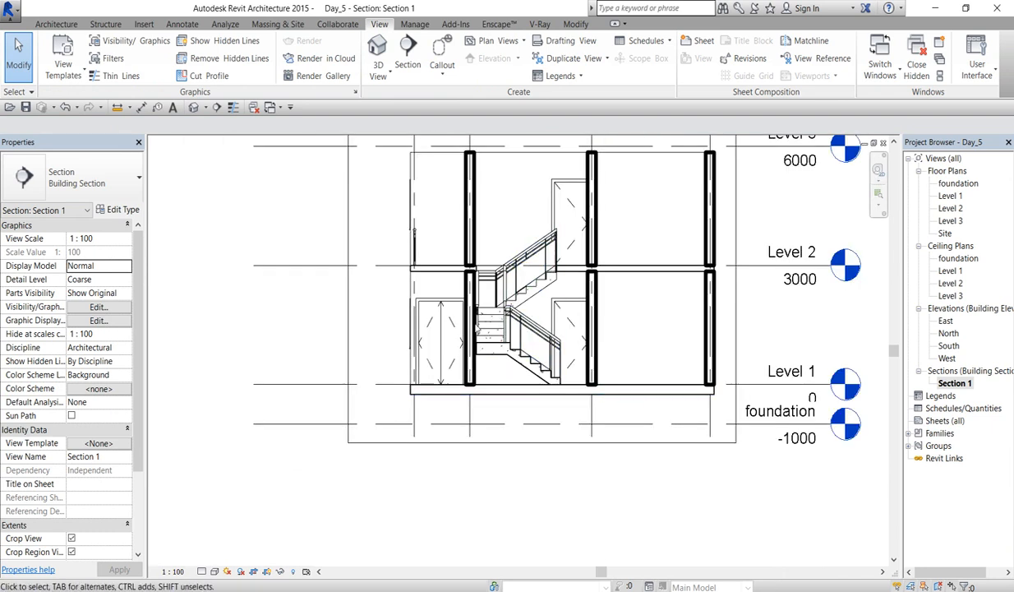
{"action": "scroll", "coordinate": [470, 384], "scroll_direction": "down", "scroll_amount": 1}
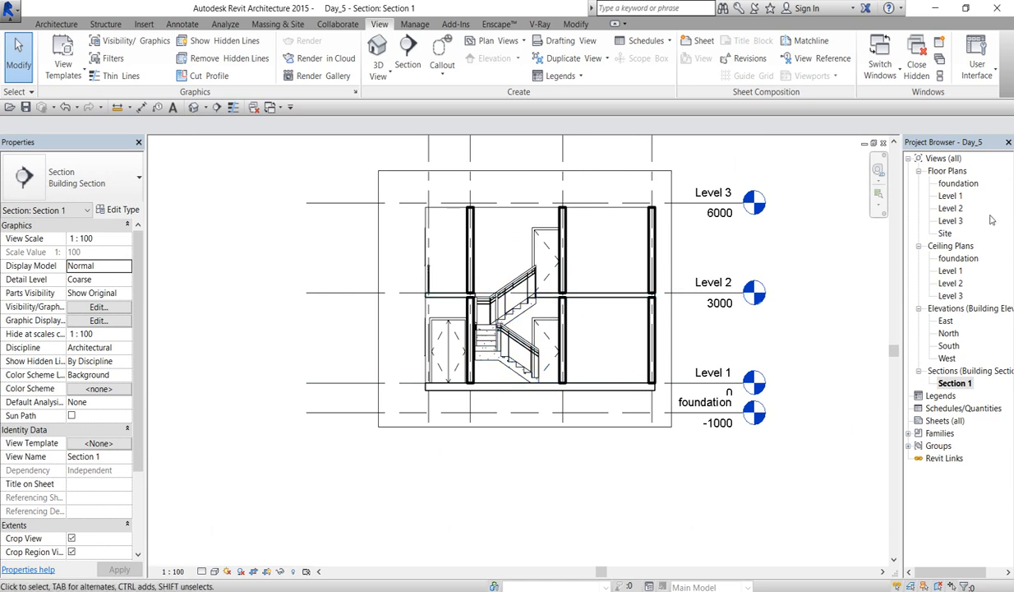
Step: In the Level 1 plan, draw an east–west building section through the stairwell just south of grid B and flip it to look south
{"action": "double_click", "coordinate": [951, 197]}
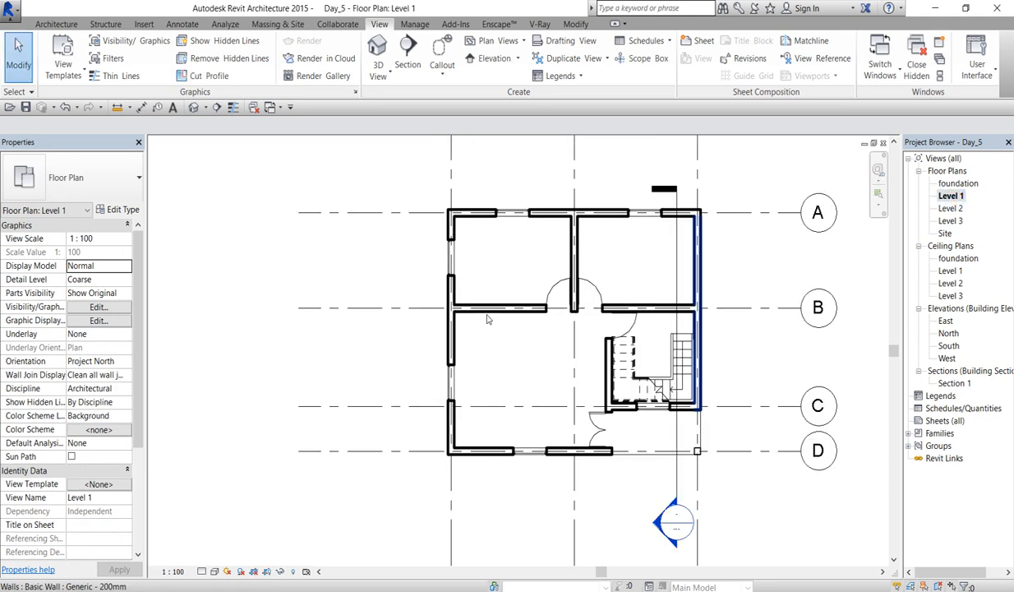
{"action": "left_click", "coordinate": [651, 300]}
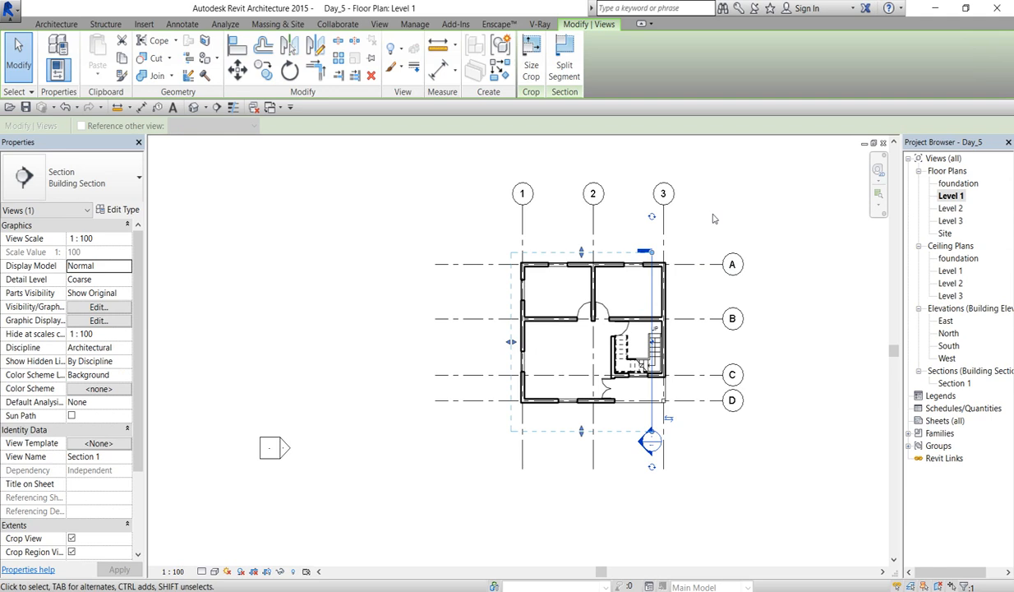
{"action": "left_click", "coordinate": [499, 74]}
{"action": "left_click", "coordinate": [464, 331]}
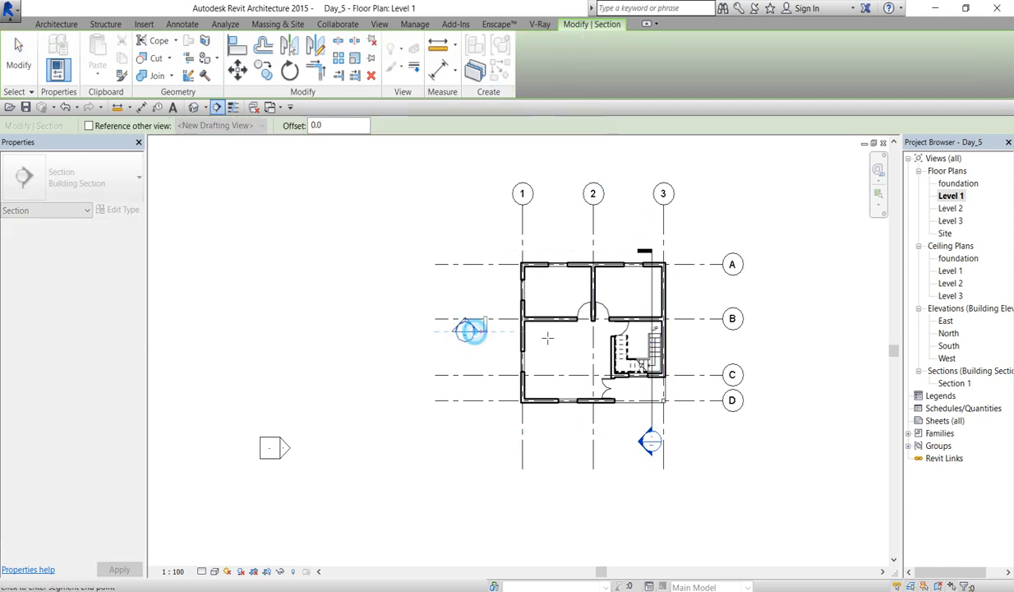
{"action": "left_click", "coordinate": [699, 330]}
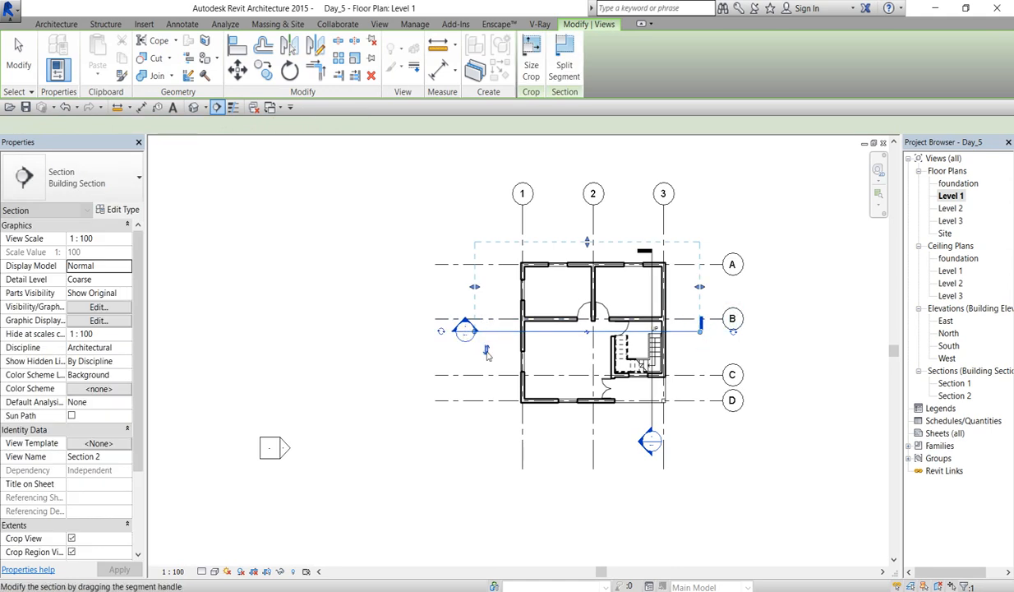
{"action": "key", "text": "Escape"}
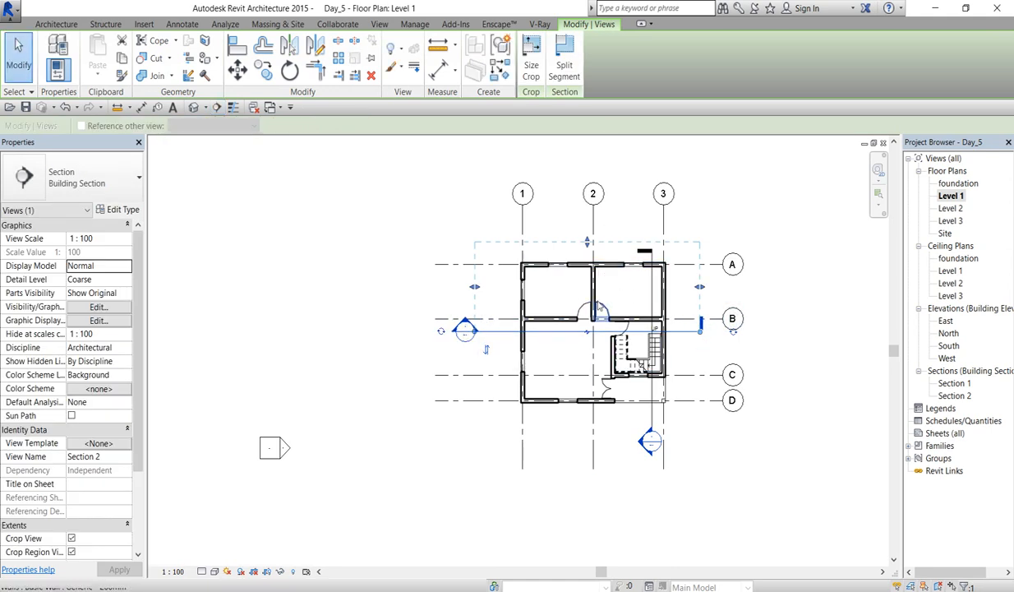
{"action": "left_click", "coordinate": [486, 351]}
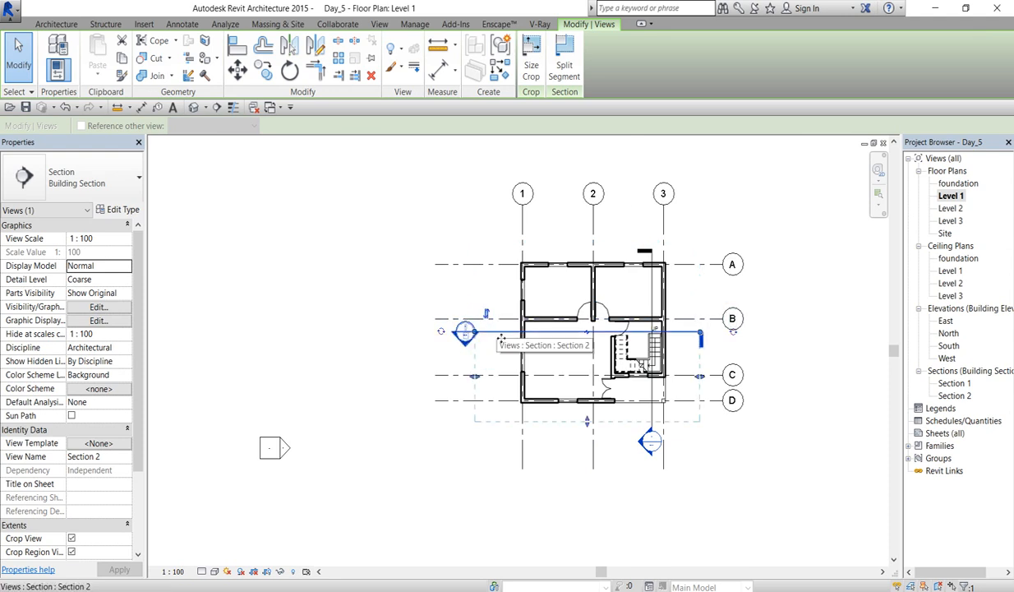
Step: Open the new Section 2 view and compare the stair's appearance there with the Section 1 view
{"action": "right_click", "coordinate": [497, 332]}
{"action": "left_click", "coordinate": [536, 83]}
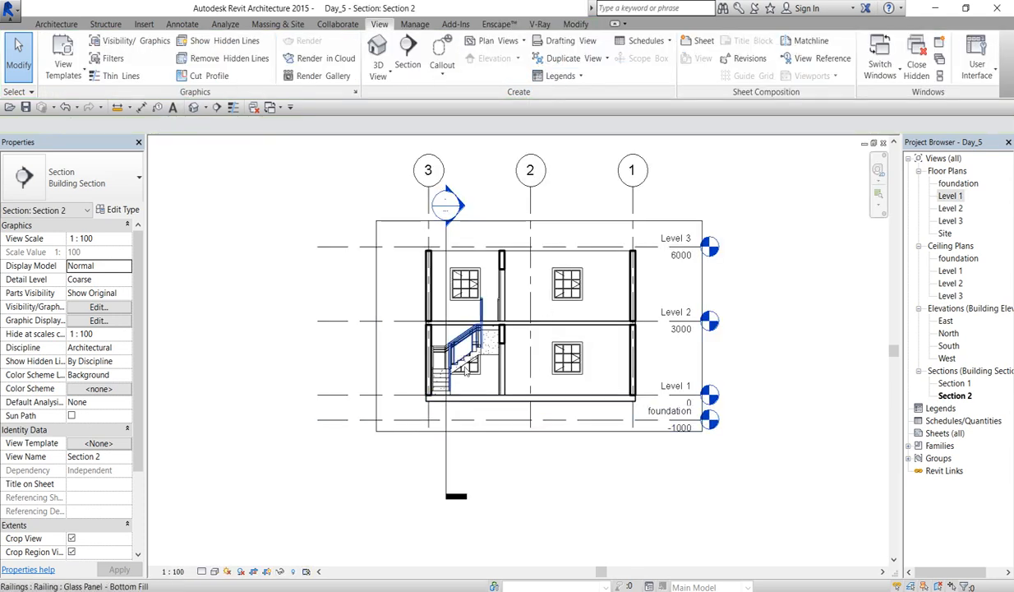
{"action": "scroll", "coordinate": [422, 367], "scroll_direction": "up", "scroll_amount": 4}
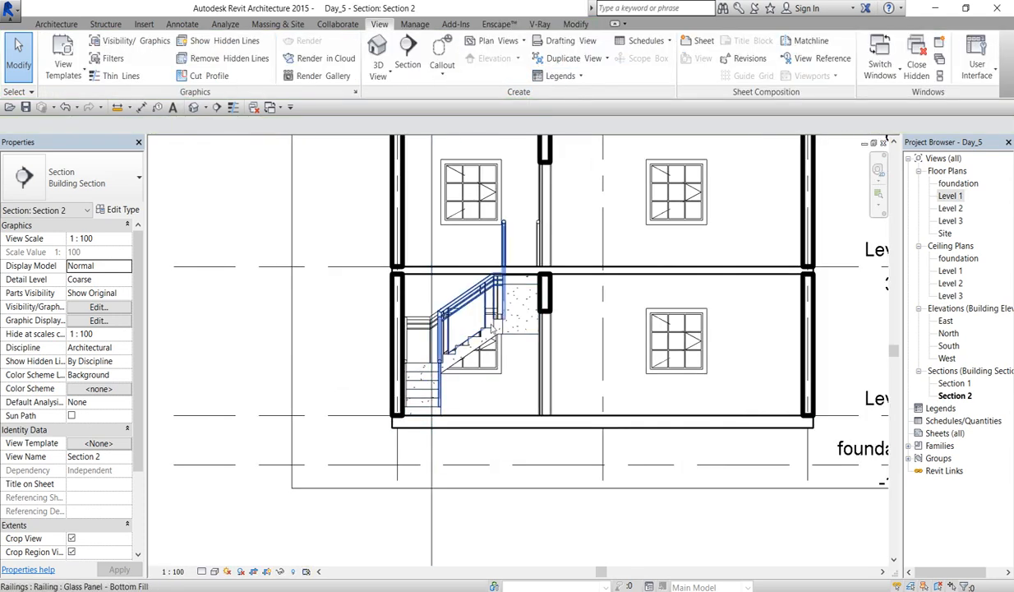
{"action": "scroll", "coordinate": [527, 286], "scroll_direction": "down", "scroll_amount": 2}
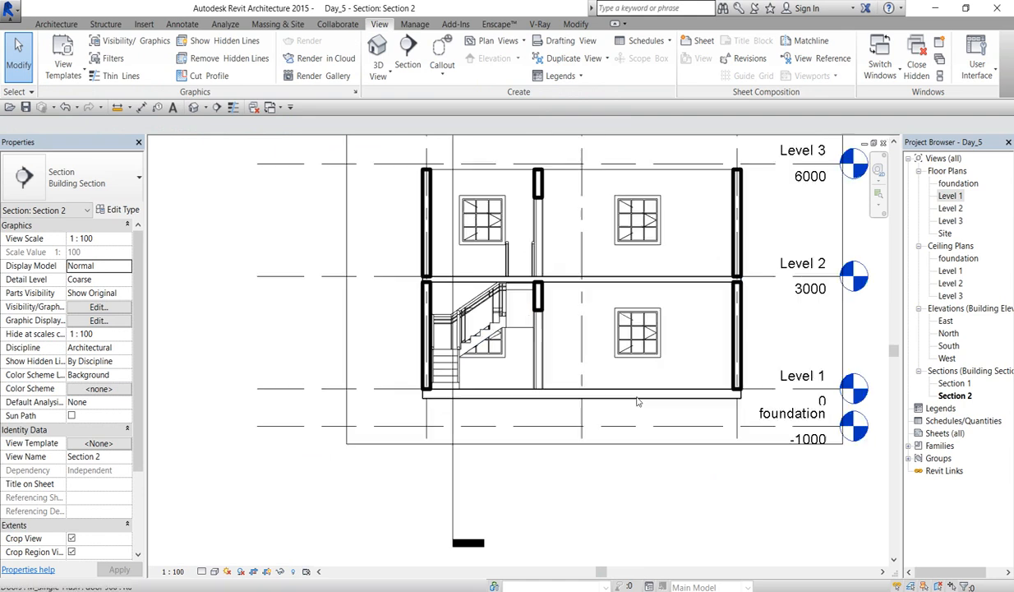
{"action": "left_click", "coordinate": [955, 383]}
{"action": "double_click", "coordinate": [955, 384]}
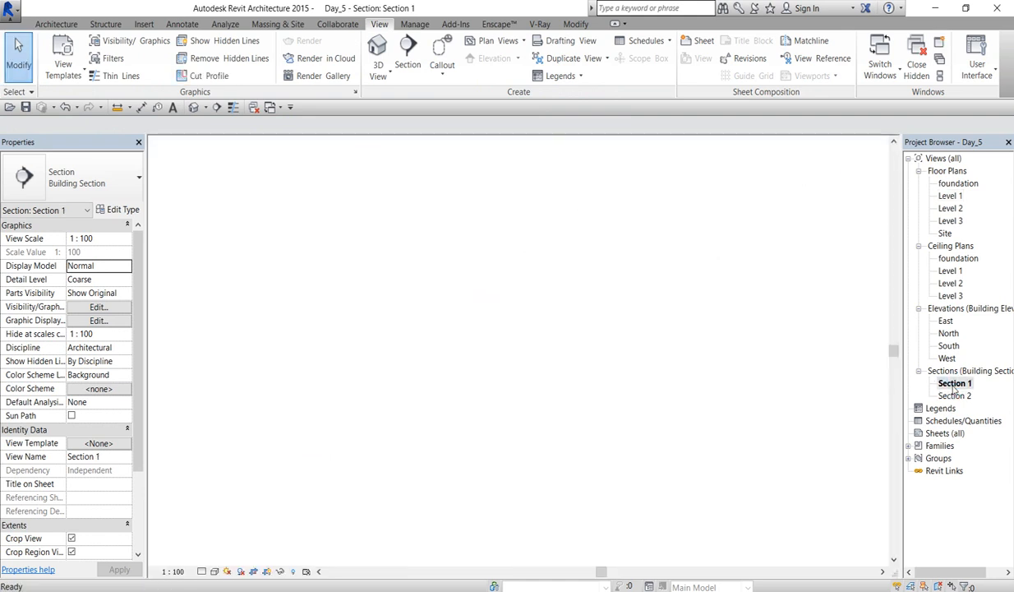
{"action": "scroll", "coordinate": [509, 374], "scroll_direction": "down", "scroll_amount": 2}
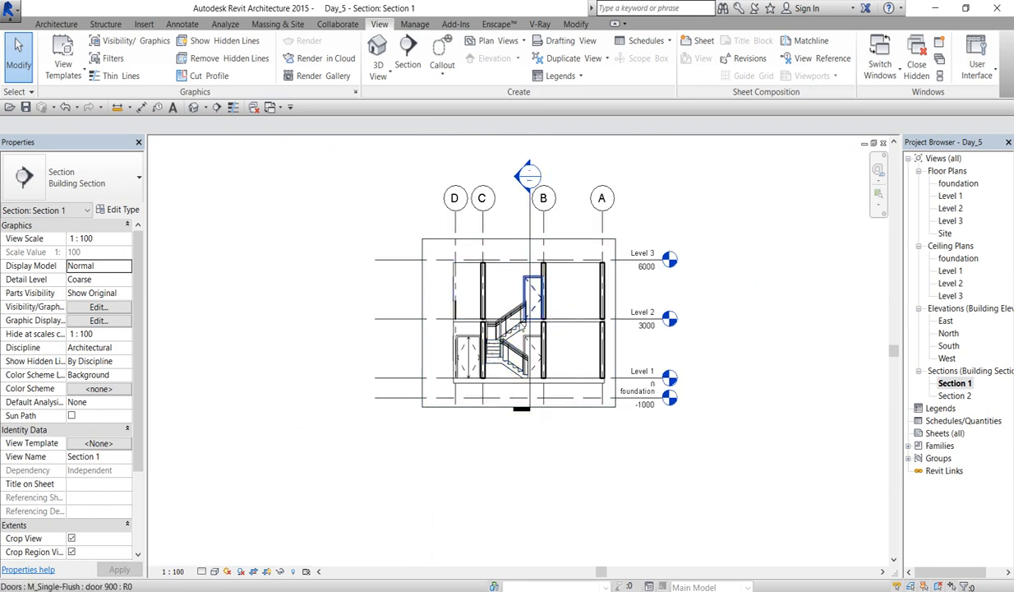
{"action": "scroll", "coordinate": [497, 365], "scroll_direction": "up", "scroll_amount": 3}
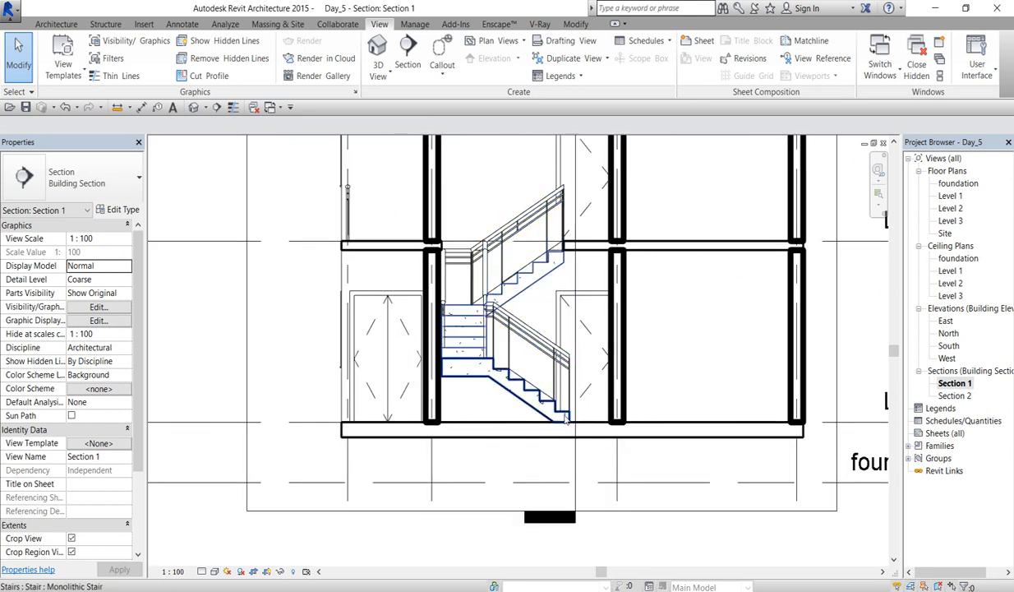
{"action": "double_click", "coordinate": [956, 396]}
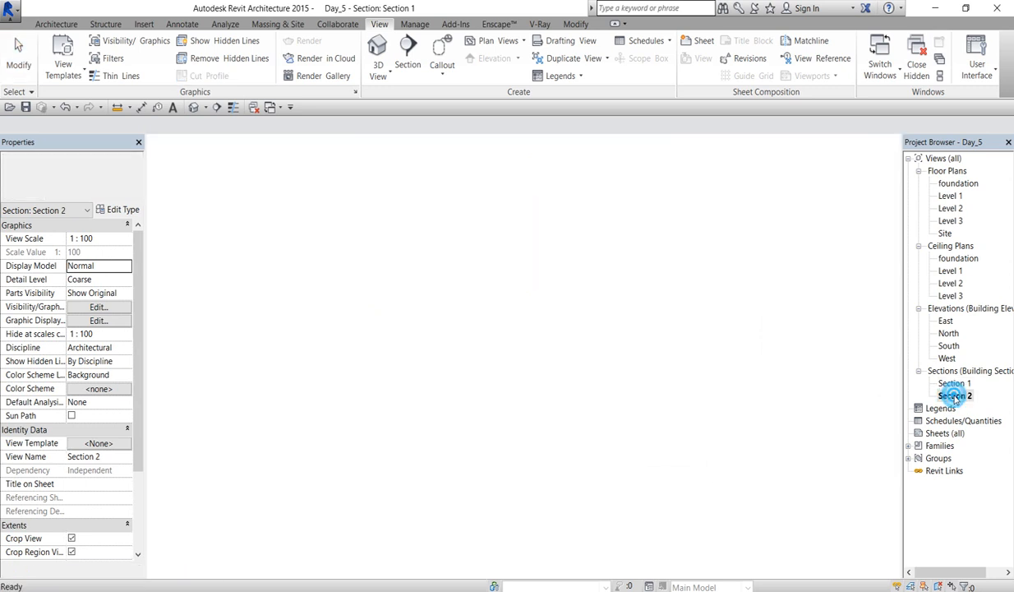
{"action": "scroll", "coordinate": [409, 395], "scroll_direction": "up", "scroll_amount": 2}
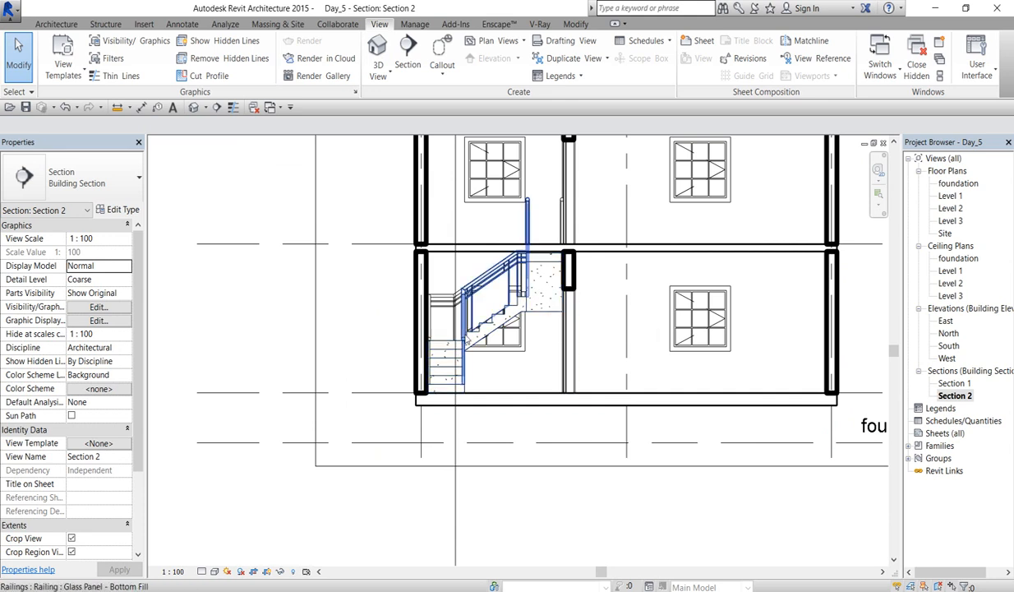
{"action": "scroll", "coordinate": [466, 339], "scroll_direction": "down", "scroll_amount": 2}
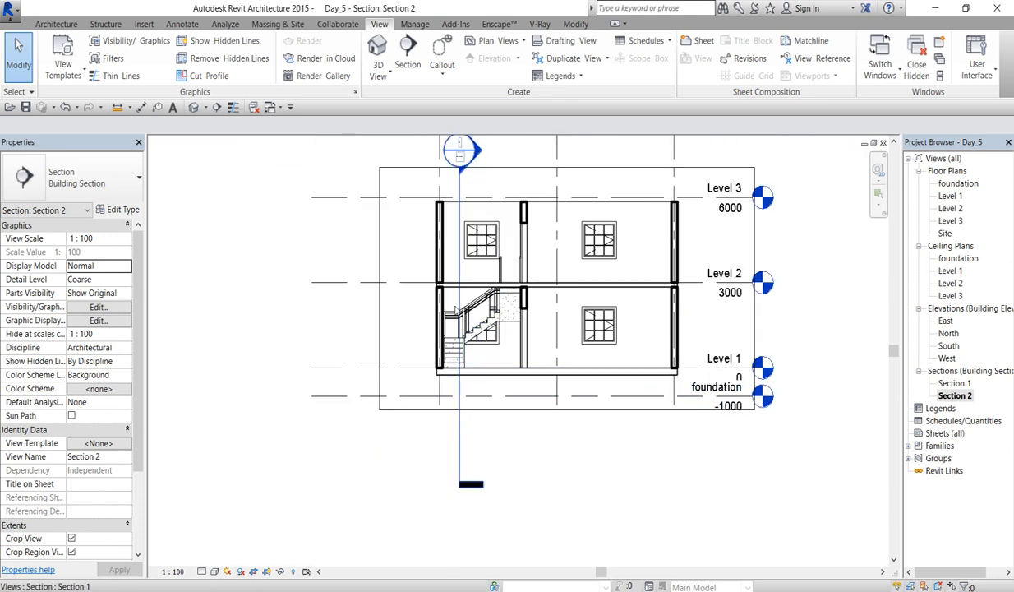
{"action": "scroll", "coordinate": [522, 235], "scroll_direction": "up", "scroll_amount": 3}
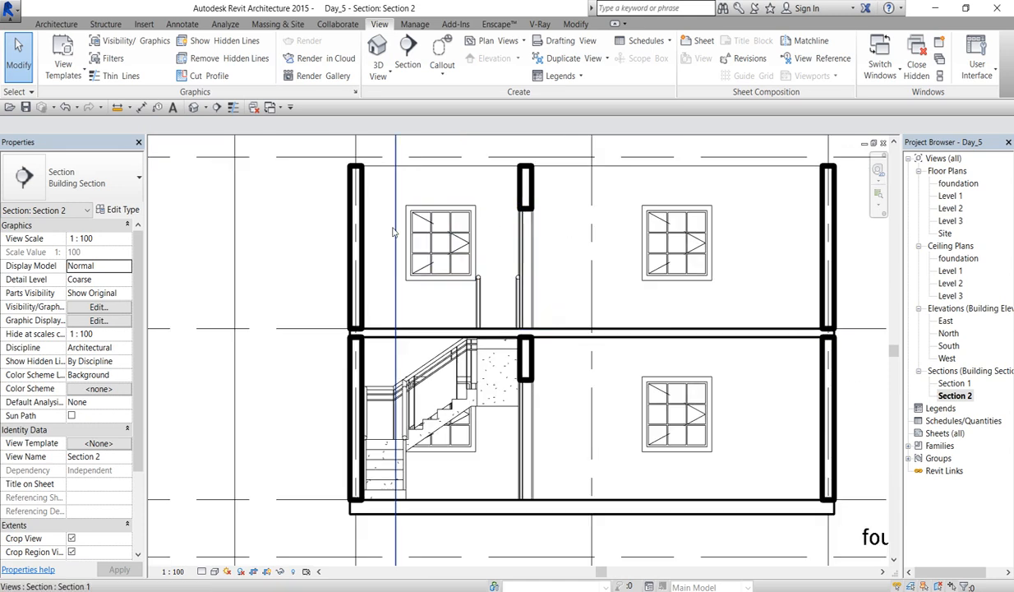
{"action": "scroll", "coordinate": [464, 237], "scroll_direction": "down", "scroll_amount": 2}
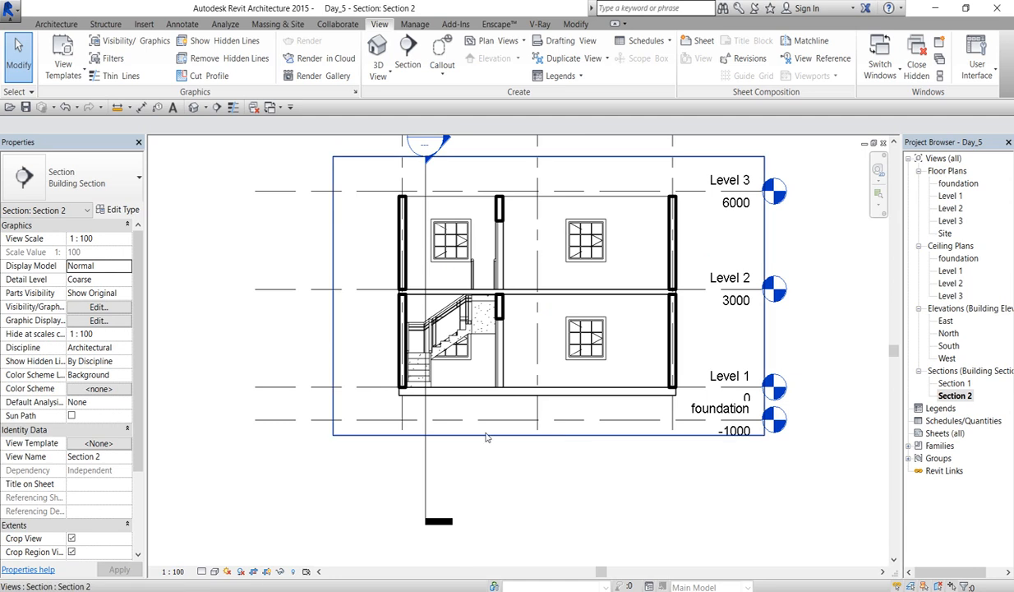
Step: Examine the section line's position in the Level 1 plan and review the Section 2 view against it
{"action": "double_click", "coordinate": [950, 197]}
{"action": "scroll", "coordinate": [538, 399], "scroll_direction": "up", "scroll_amount": 2}
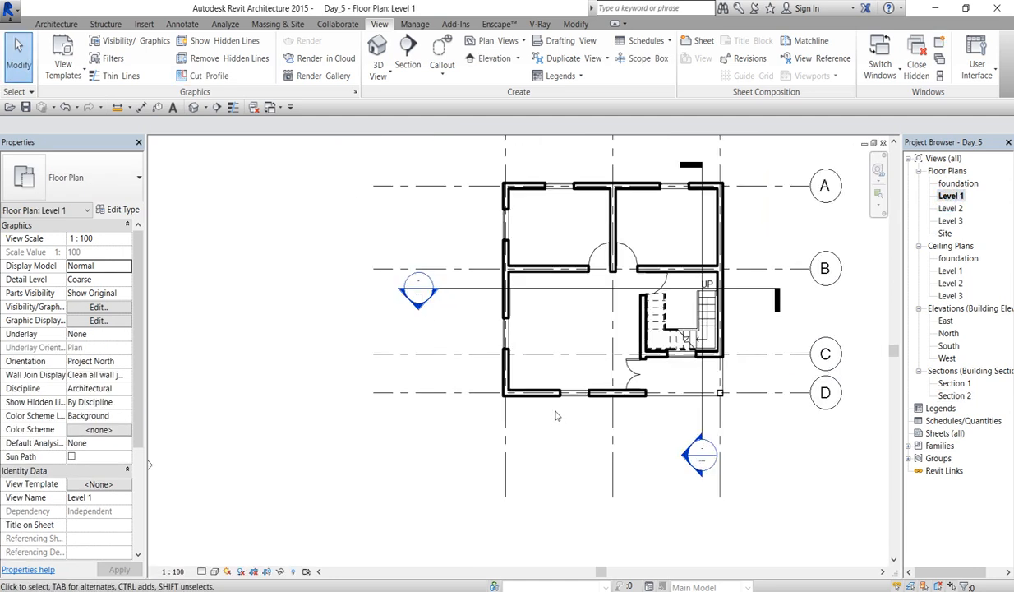
{"action": "scroll", "coordinate": [522, 397], "scroll_direction": "up", "scroll_amount": 3}
{"action": "scroll", "coordinate": [526, 398], "scroll_direction": "down", "scroll_amount": 5}
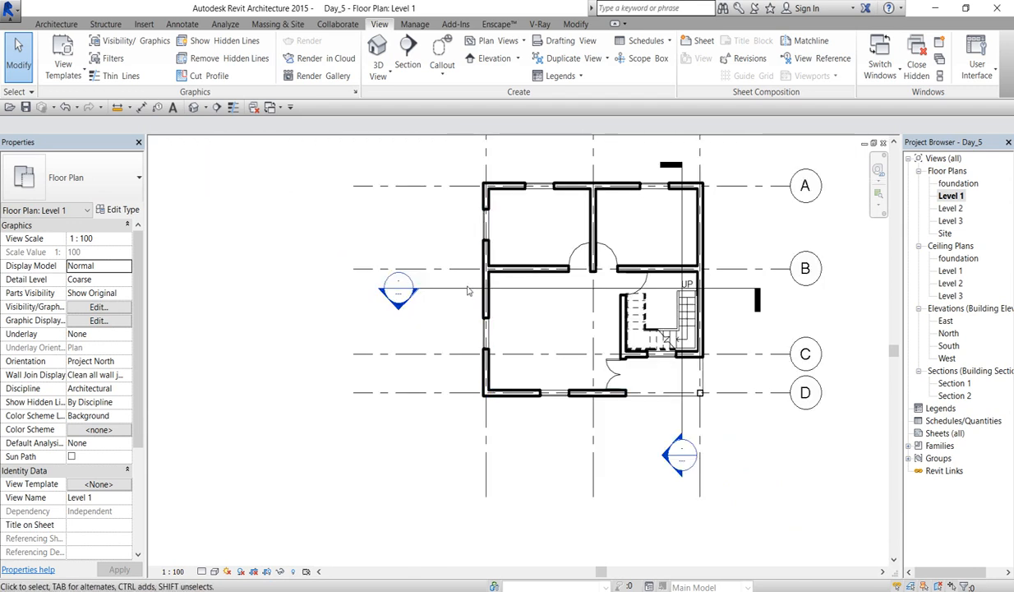
{"action": "left_click", "coordinate": [955, 397]}
{"action": "double_click", "coordinate": [956, 396]}
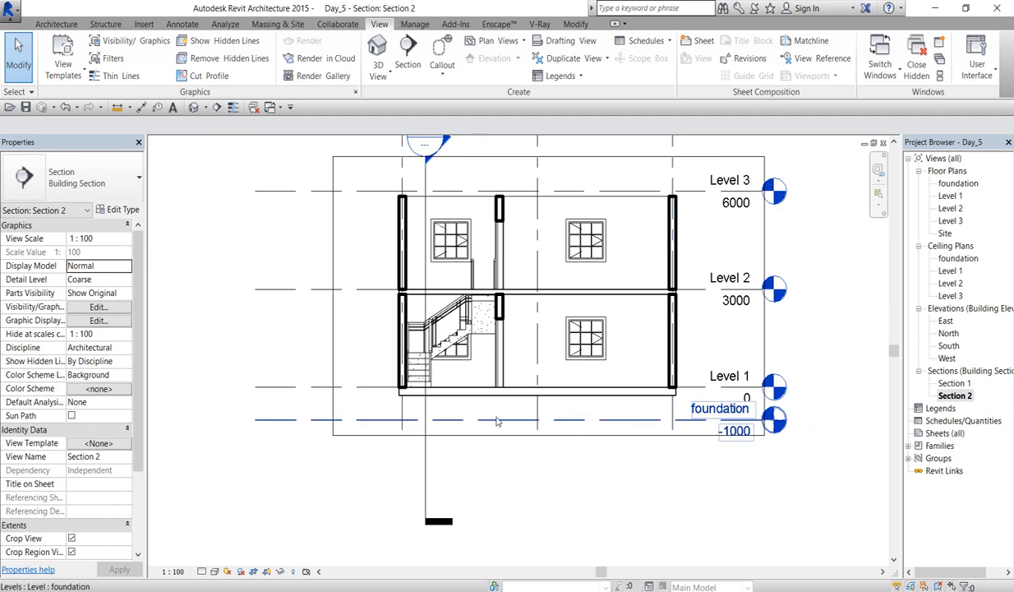
Step: In the Level 1 plan, select all visible Generic - 200mm walls and copy them to the clipboard
{"action": "double_click", "coordinate": [953, 196]}
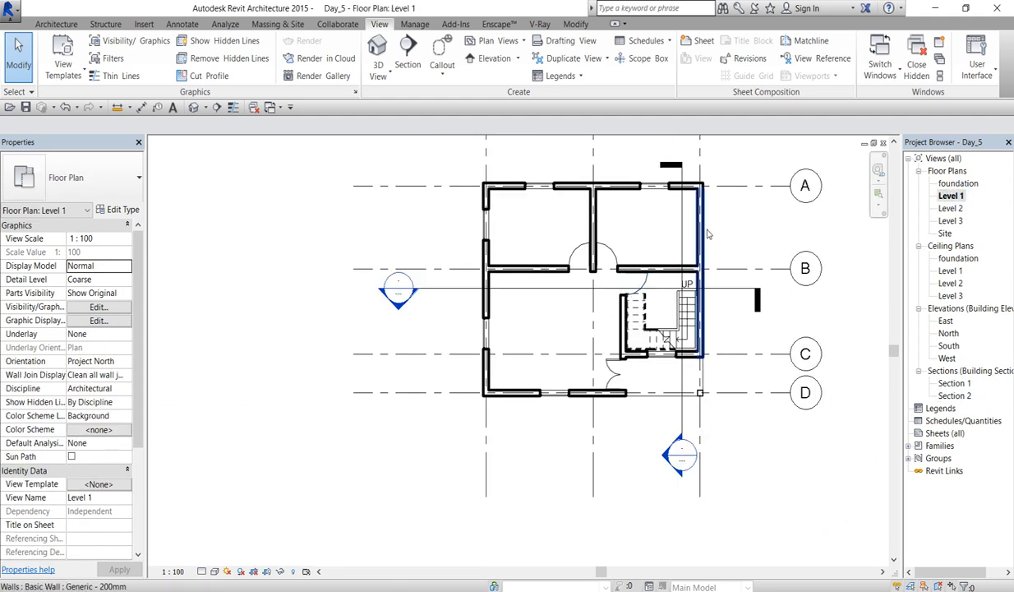
{"action": "left_click", "coordinate": [705, 237]}
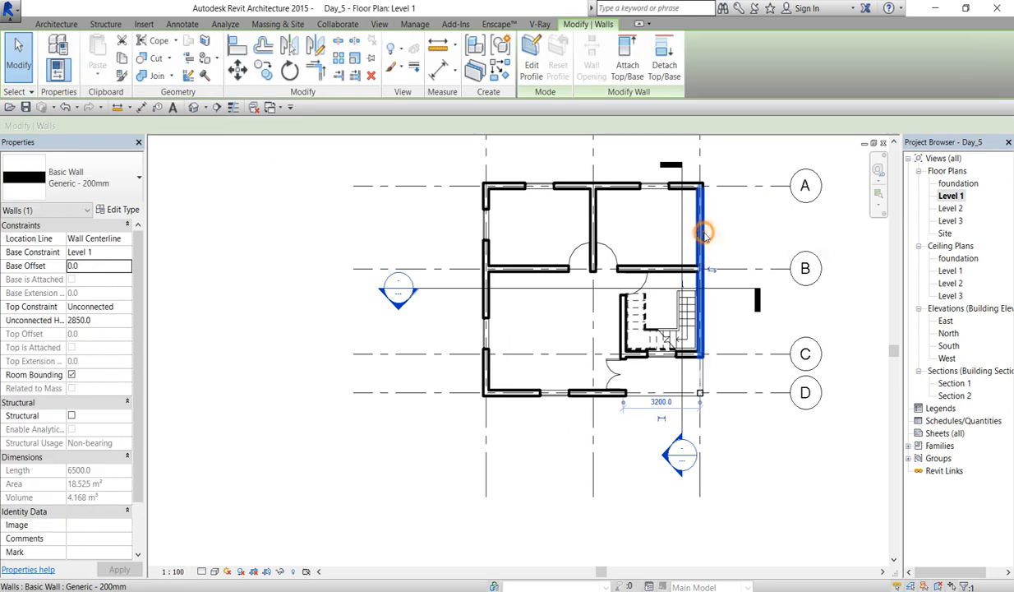
{"action": "right_click", "coordinate": [704, 236]}
{"action": "mouse_move", "coordinate": [795, 344]}
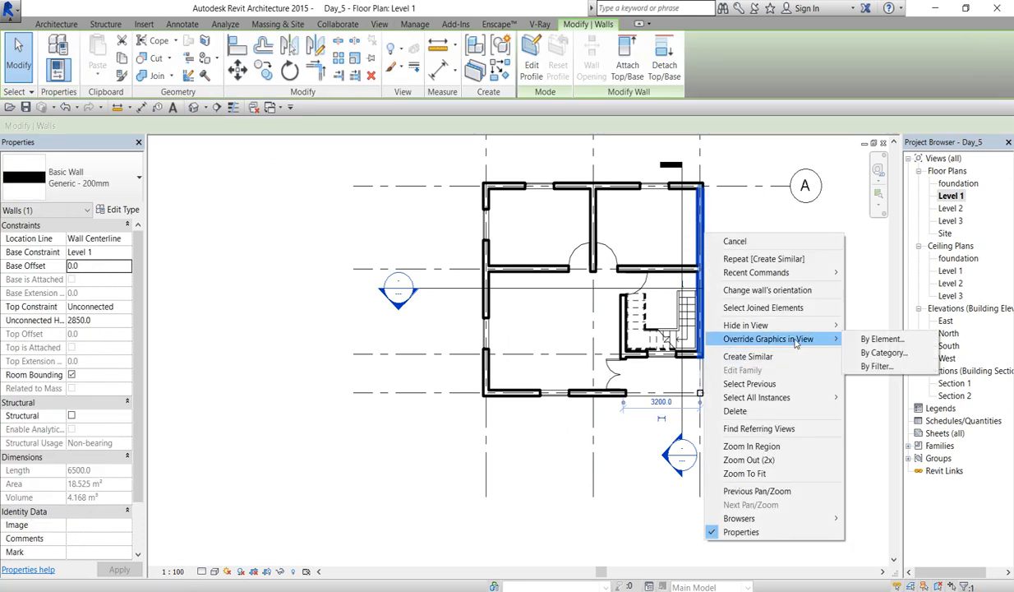
{"action": "mouse_move", "coordinate": [781, 398]}
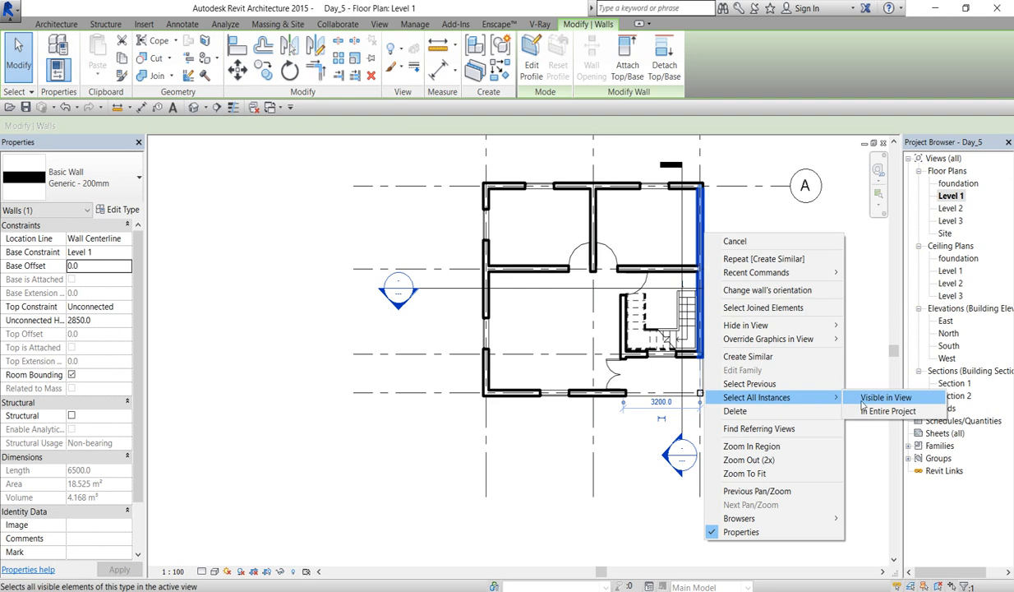
{"action": "left_click", "coordinate": [867, 398]}
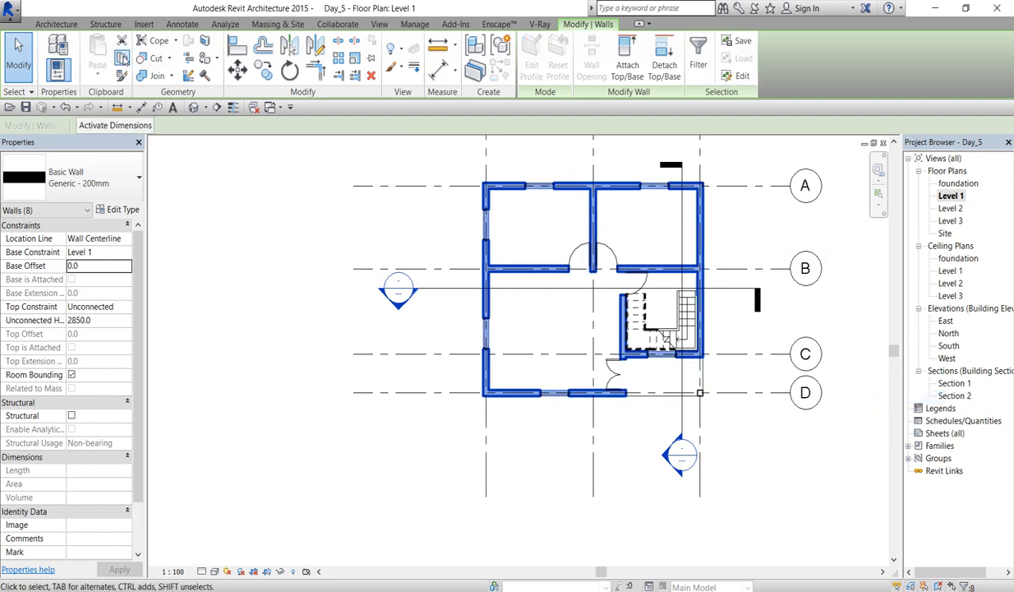
{"action": "left_click", "coordinate": [121, 58]}
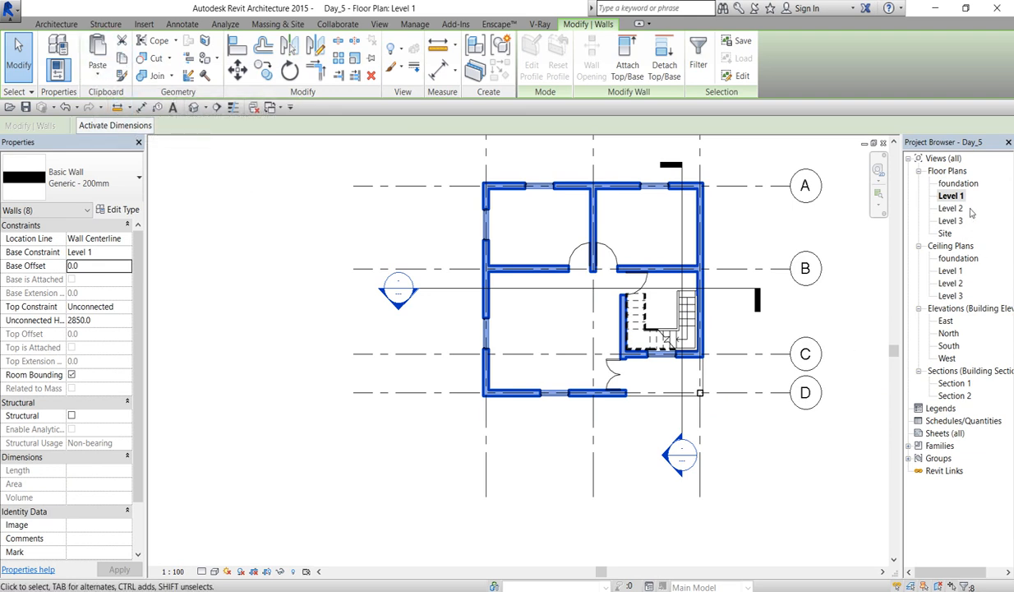
Step: Paste the copied walls into the foundation floor plan, aligned to the current view
{"action": "double_click", "coordinate": [958, 184]}
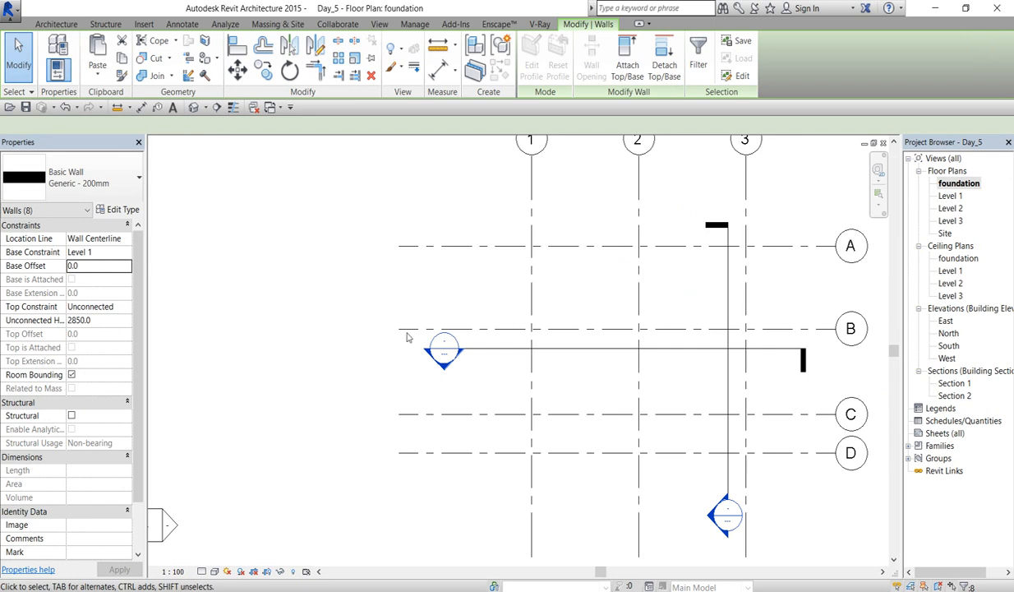
{"action": "scroll", "coordinate": [286, 356], "scroll_direction": "down", "scroll_amount": 2}
{"action": "left_click", "coordinate": [97, 74]}
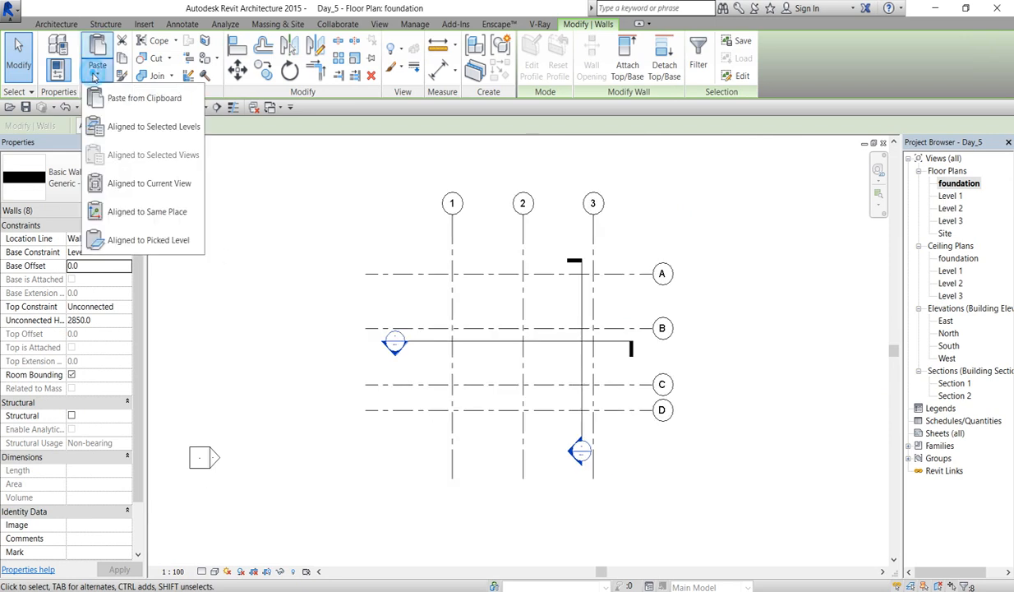
{"action": "left_click", "coordinate": [144, 186]}
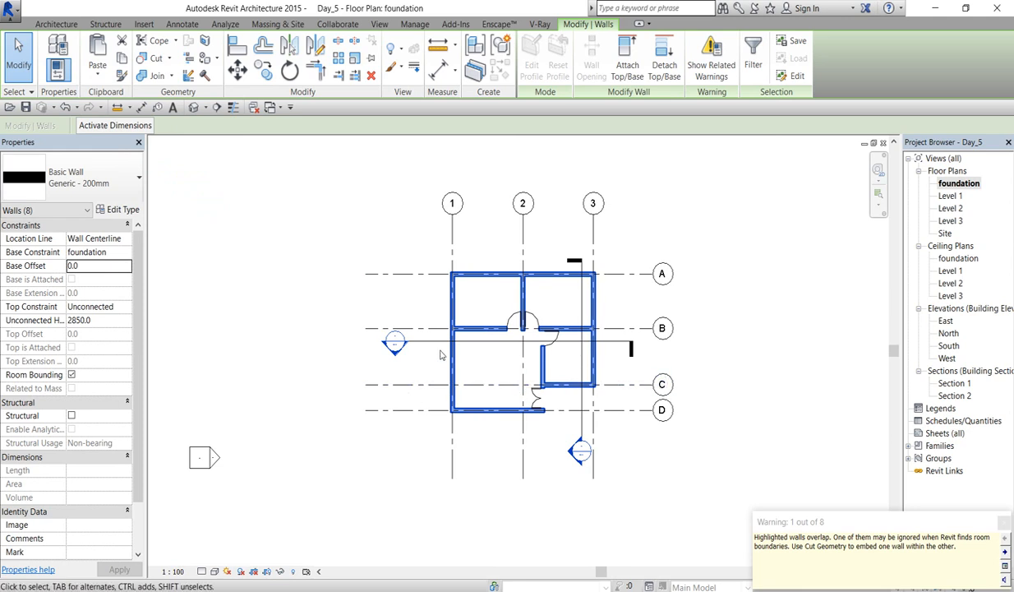
Step: Set the foundation walls' unconnected height to 800, delete the window instances that cannot be cut, and clear the selection
{"action": "left_click", "coordinate": [105, 323]}
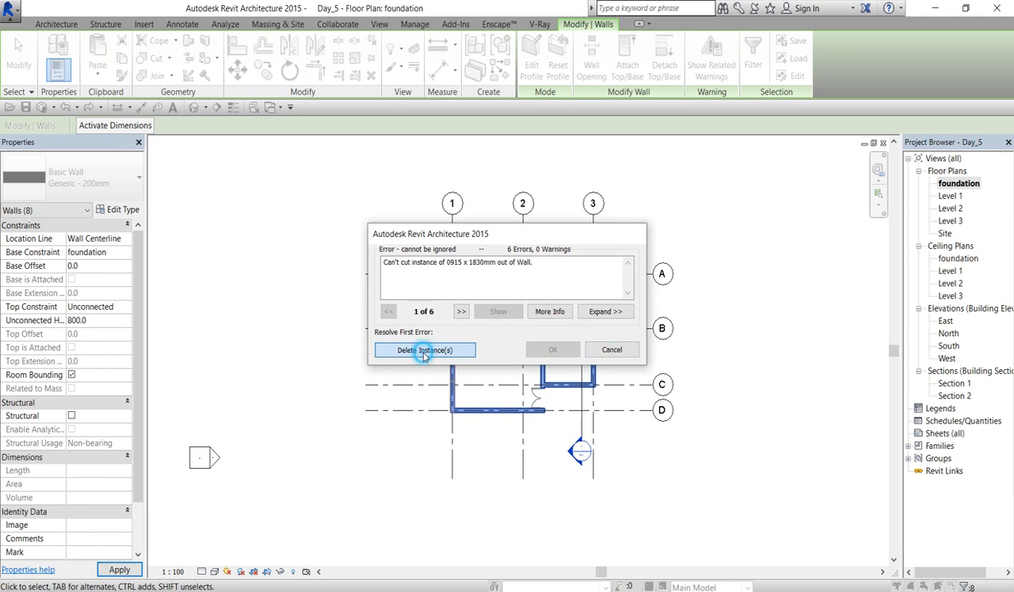
{"action": "left_click", "coordinate": [425, 350]}
{"action": "left_click", "coordinate": [541, 456]}
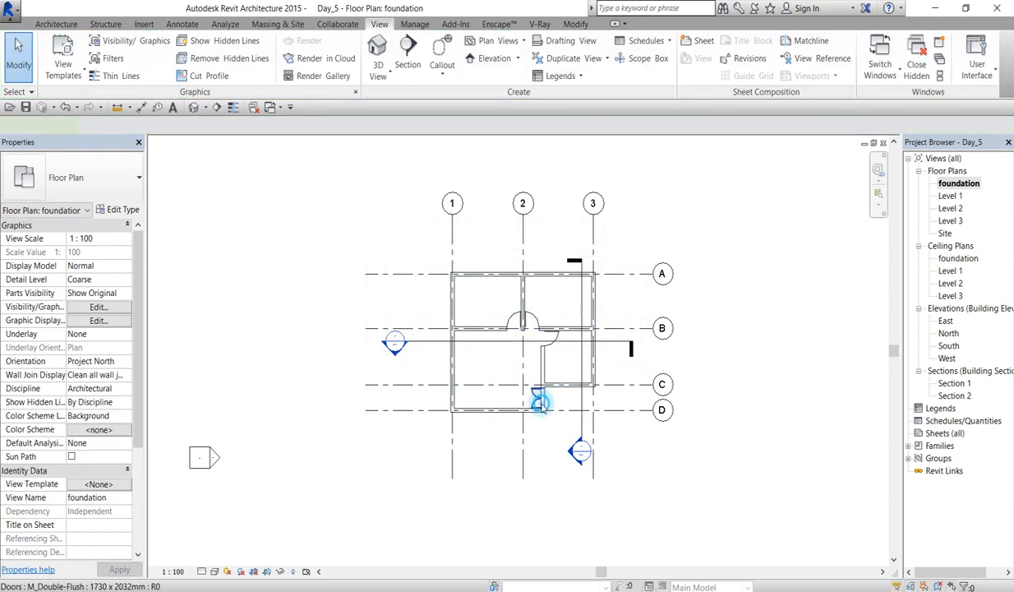
Step: Delete the copied double door, stairwell door and both doors beside grid 2 from the foundation plan
{"action": "left_click", "coordinate": [542, 407]}
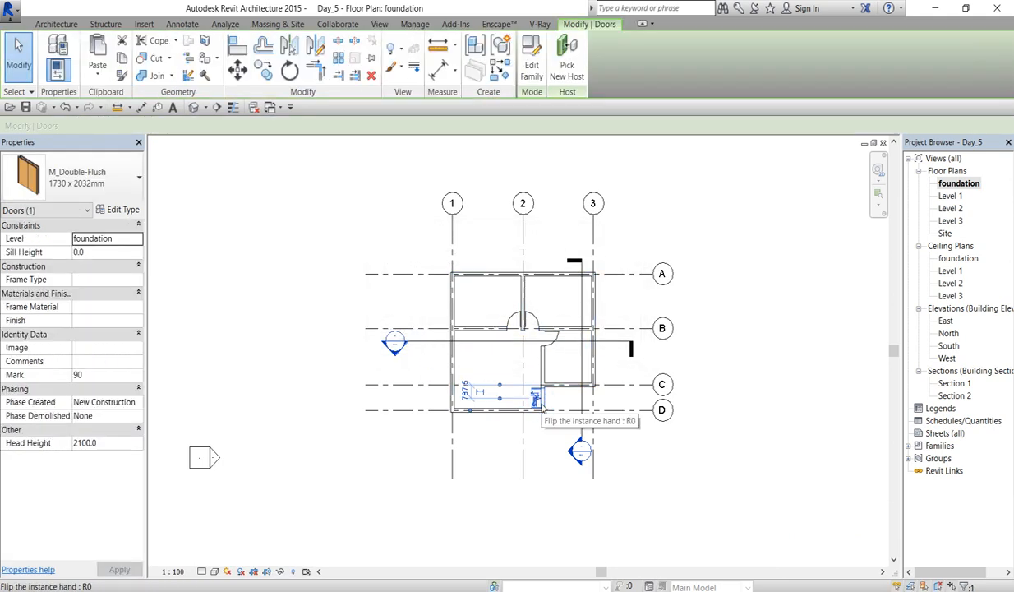
{"action": "key", "text": "Delete"}
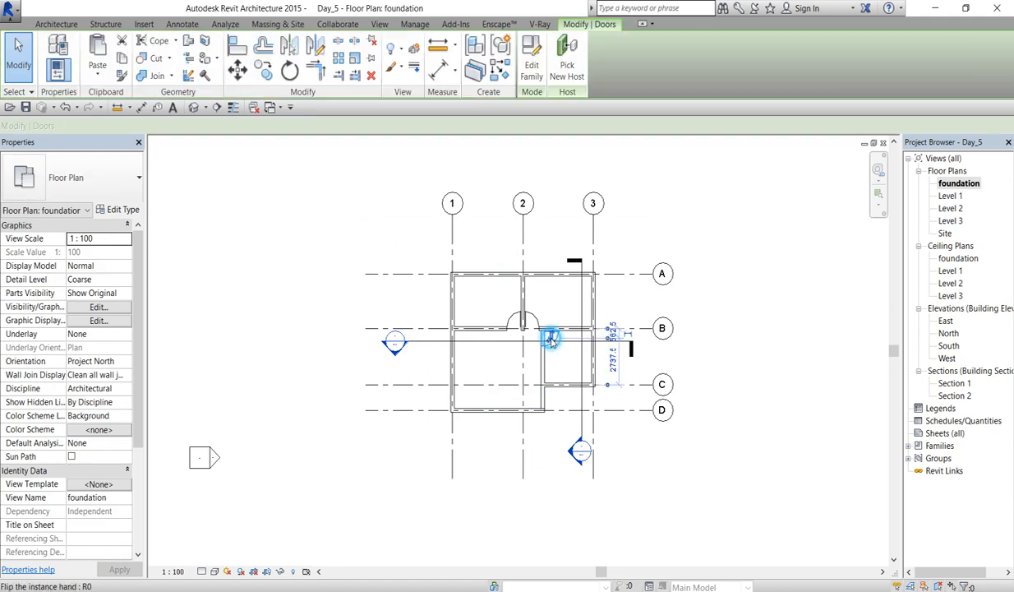
{"action": "left_click", "coordinate": [538, 325]}
{"action": "key", "text": "Escape"}
{"action": "left_click", "coordinate": [532, 323]}
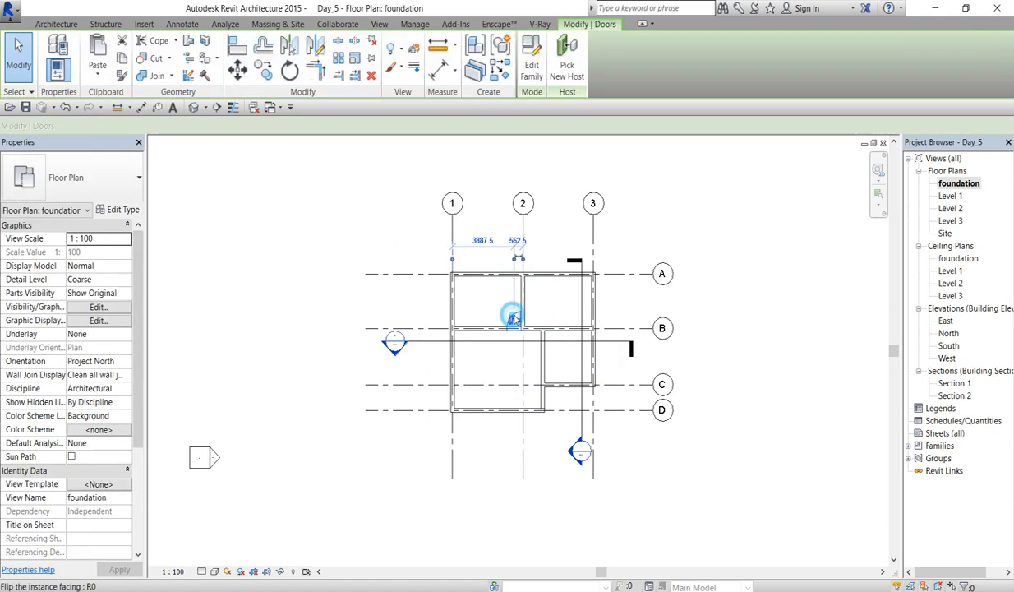
{"action": "key", "text": "Delete"}
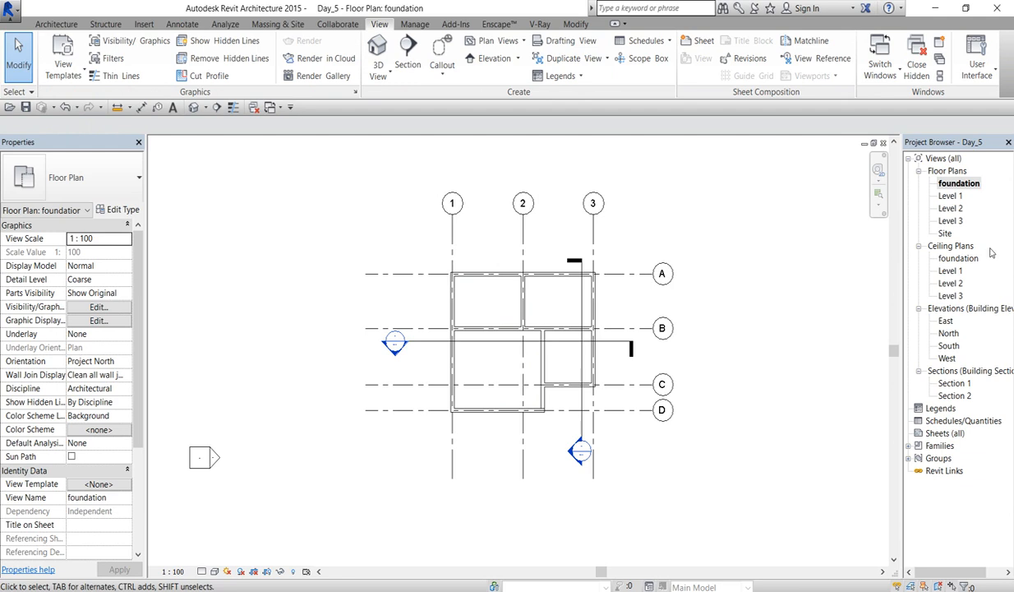
Step: In Section 1, set the Level 1 floor type's (tiles 5) structure layer thickness to 200
{"action": "double_click", "coordinate": [953, 383]}
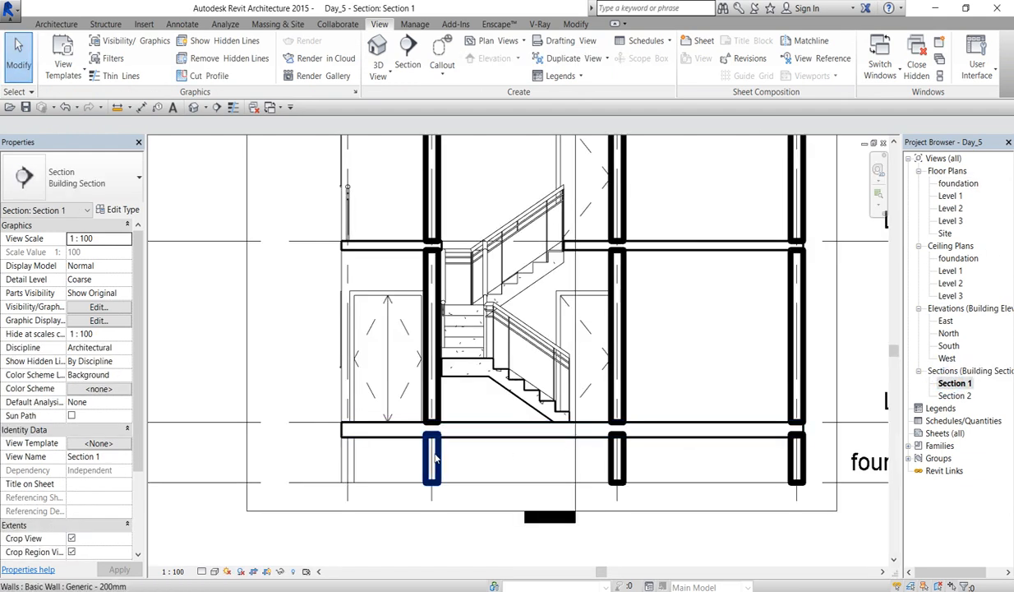
{"action": "scroll", "coordinate": [395, 444], "scroll_direction": "down", "scroll_amount": 2}
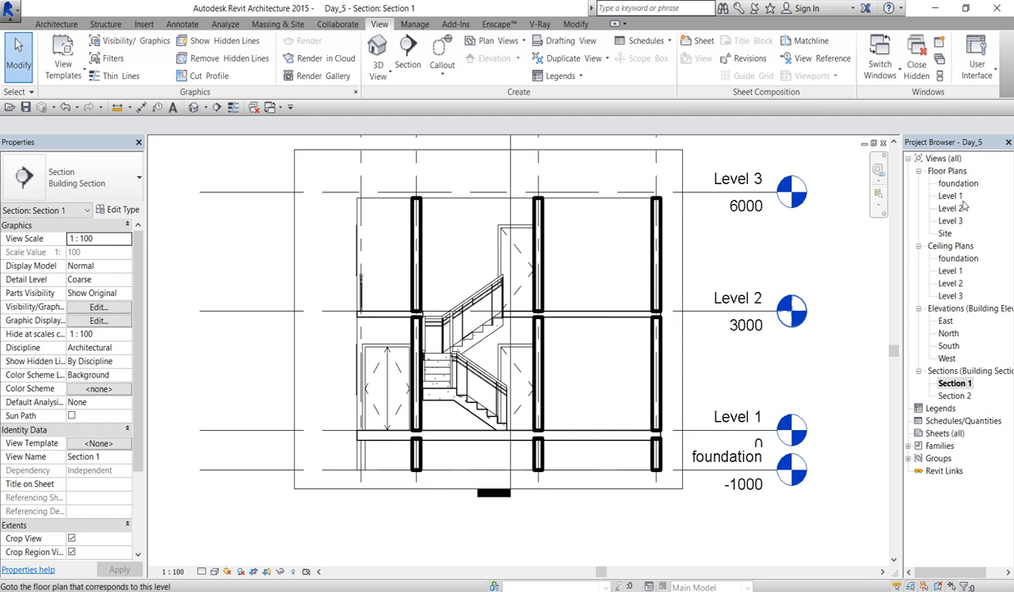
{"action": "left_click", "coordinate": [623, 435]}
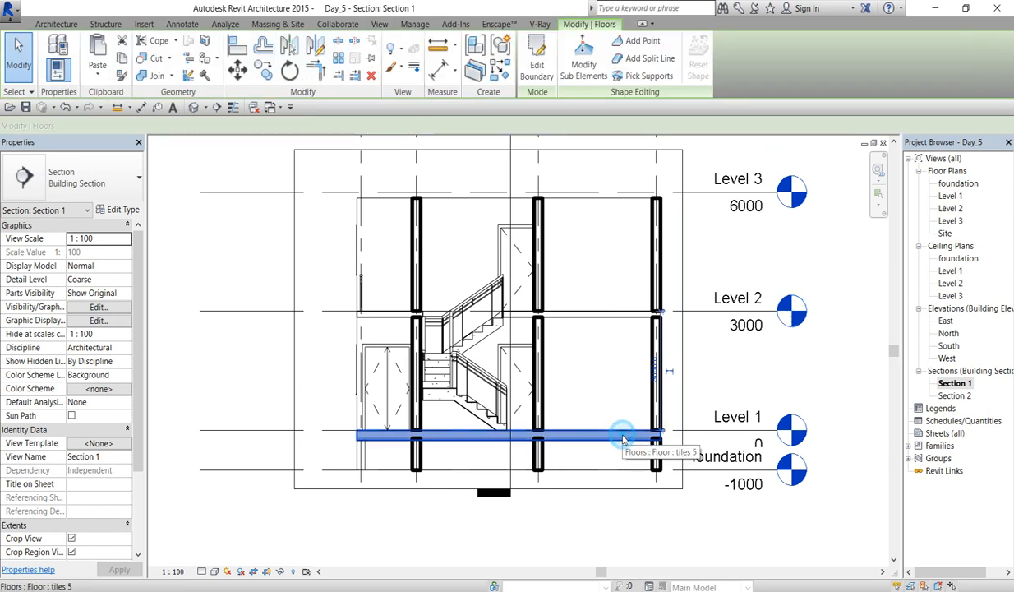
{"action": "left_click", "coordinate": [123, 209]}
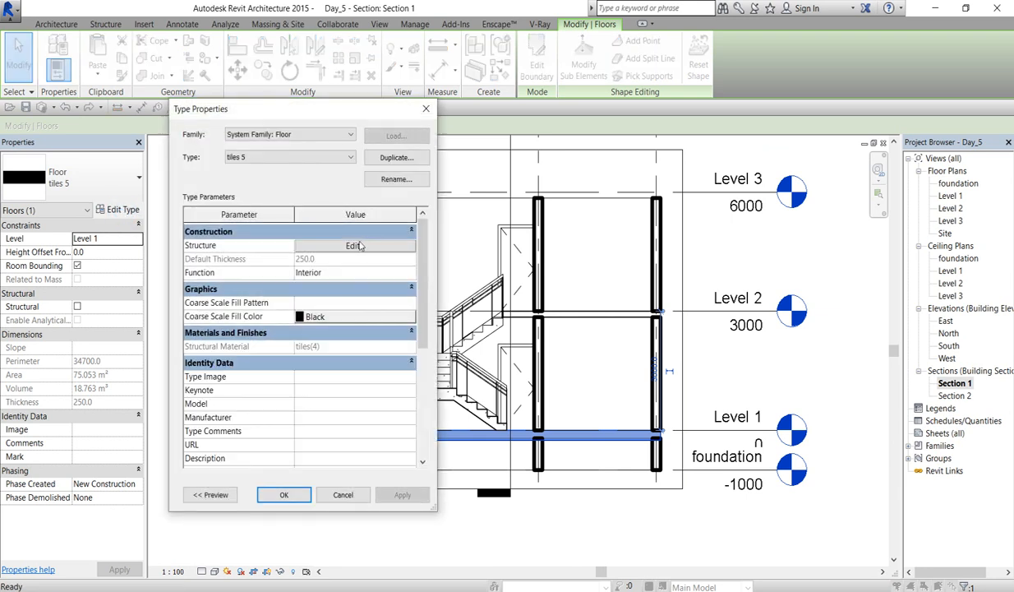
{"action": "left_click", "coordinate": [354, 246]}
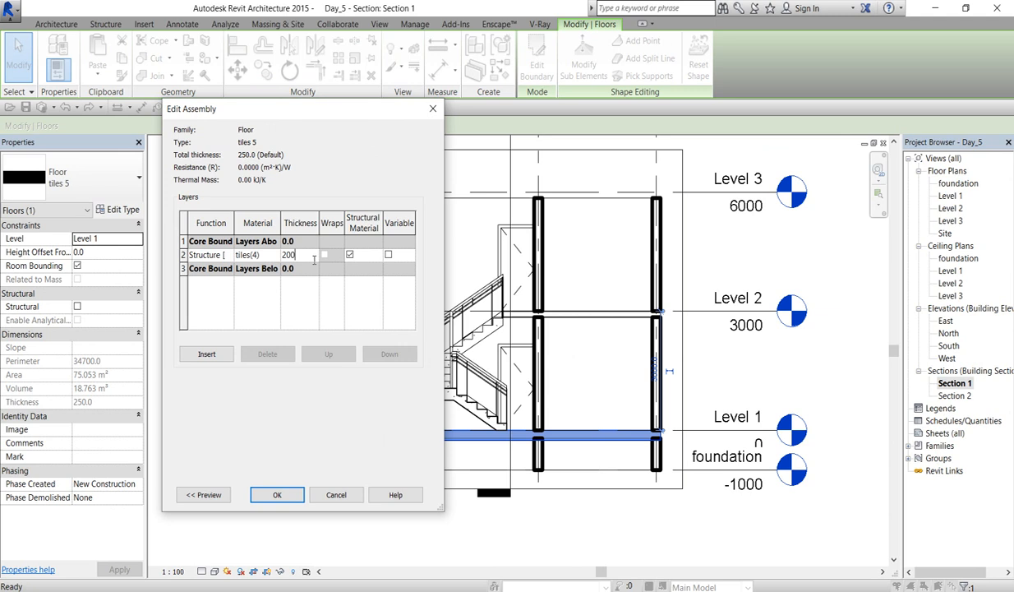
{"action": "left_click", "coordinate": [279, 495]}
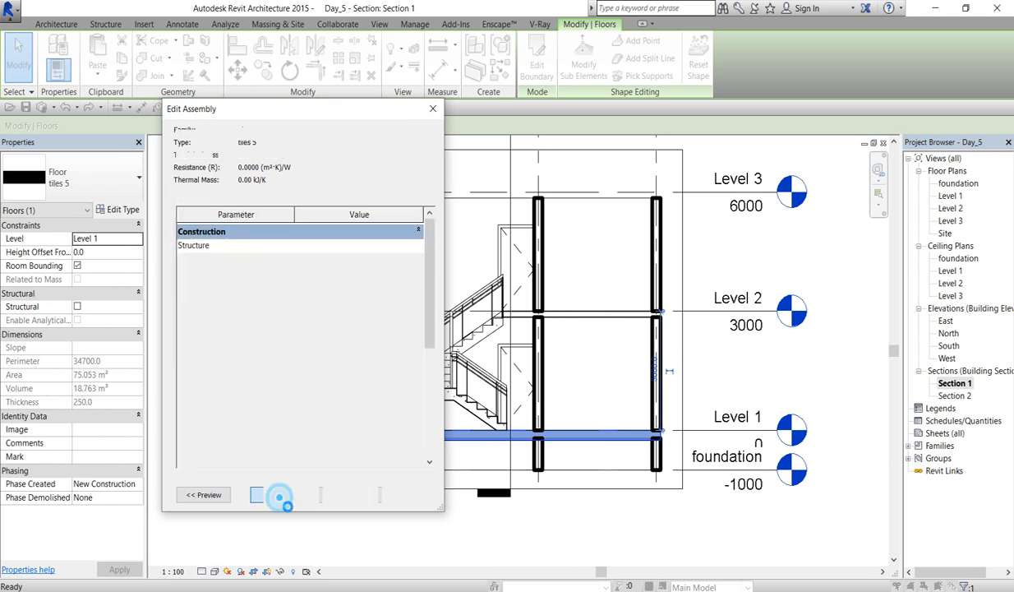
{"action": "left_click", "coordinate": [275, 478]}
{"action": "left_click", "coordinate": [324, 455]}
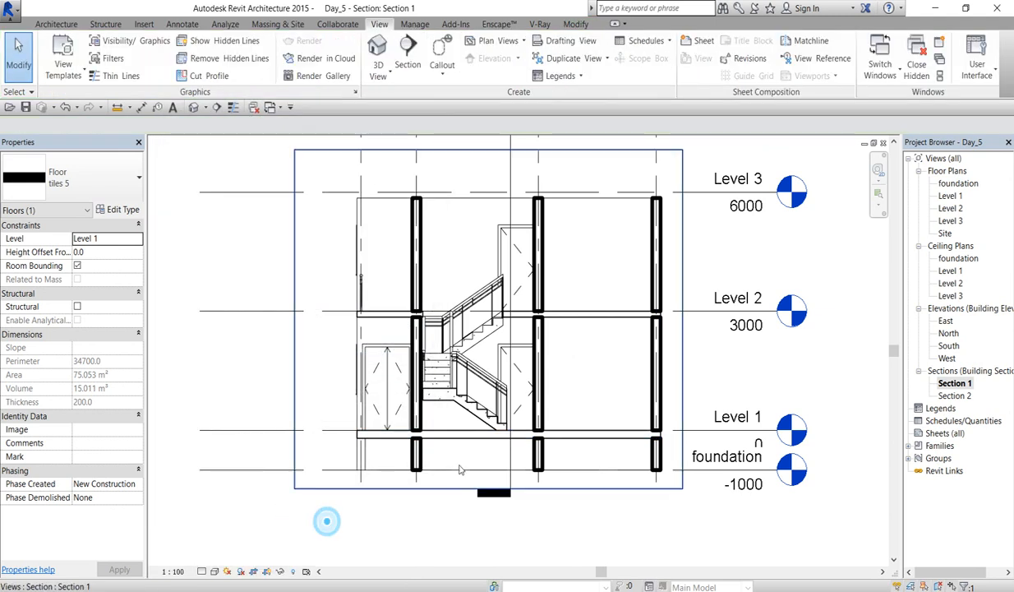
Step: Examine the foundation walls and floor in Section 1 and Section 2, and return to the Level 1 plan to review the section lines
{"action": "scroll", "coordinate": [326, 444], "scroll_direction": "up", "scroll_amount": 4}
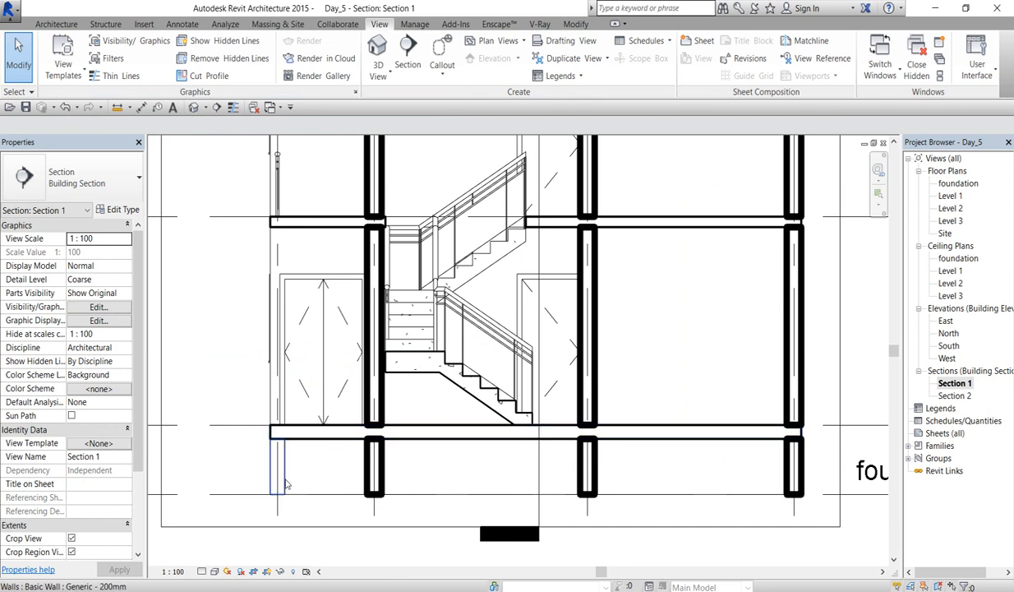
{"action": "scroll", "coordinate": [304, 476], "scroll_direction": "down", "scroll_amount": 3}
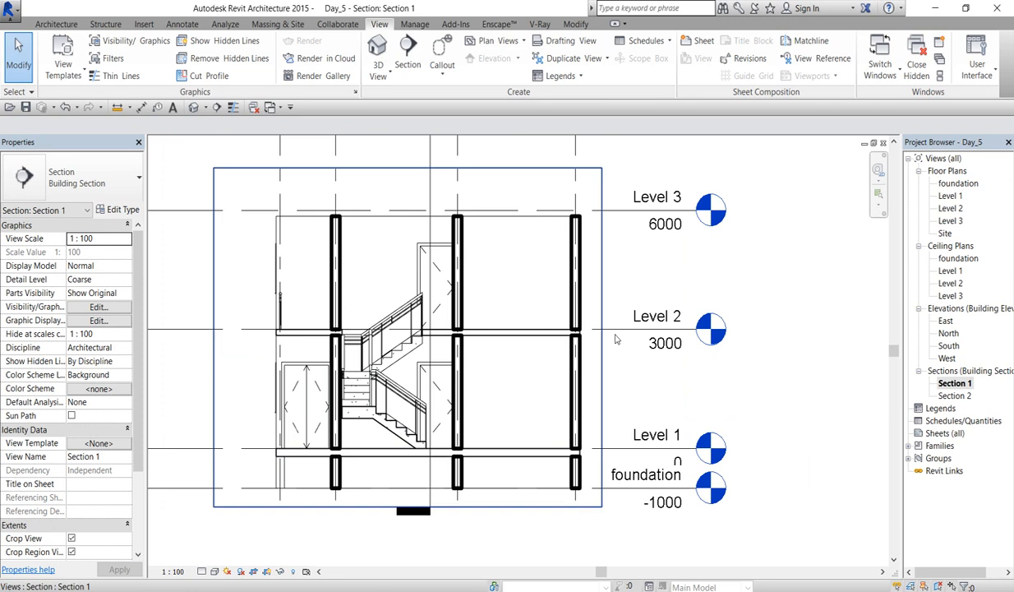
{"action": "double_click", "coordinate": [951, 196]}
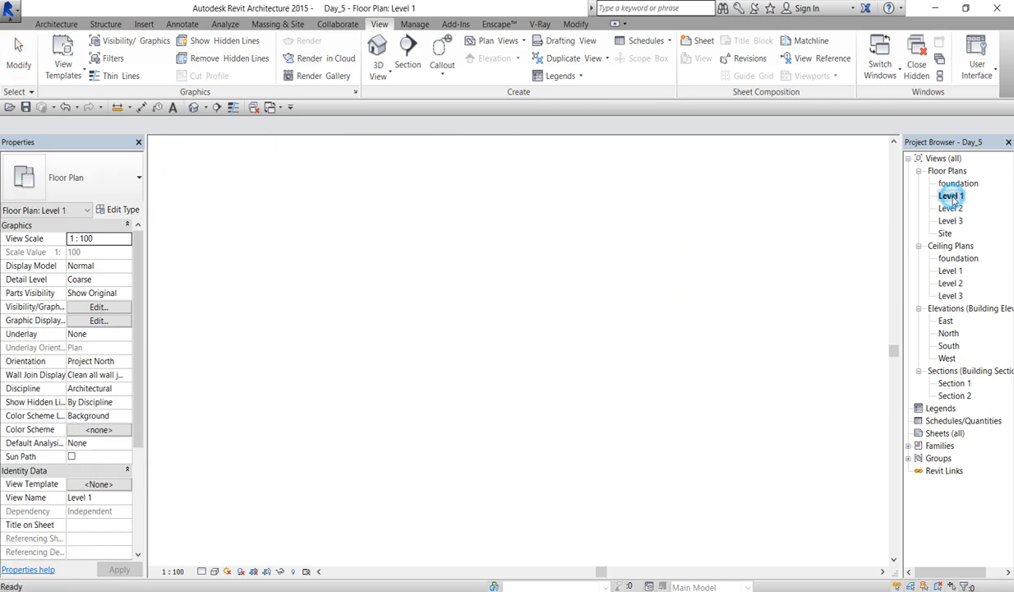
{"action": "double_click", "coordinate": [955, 395]}
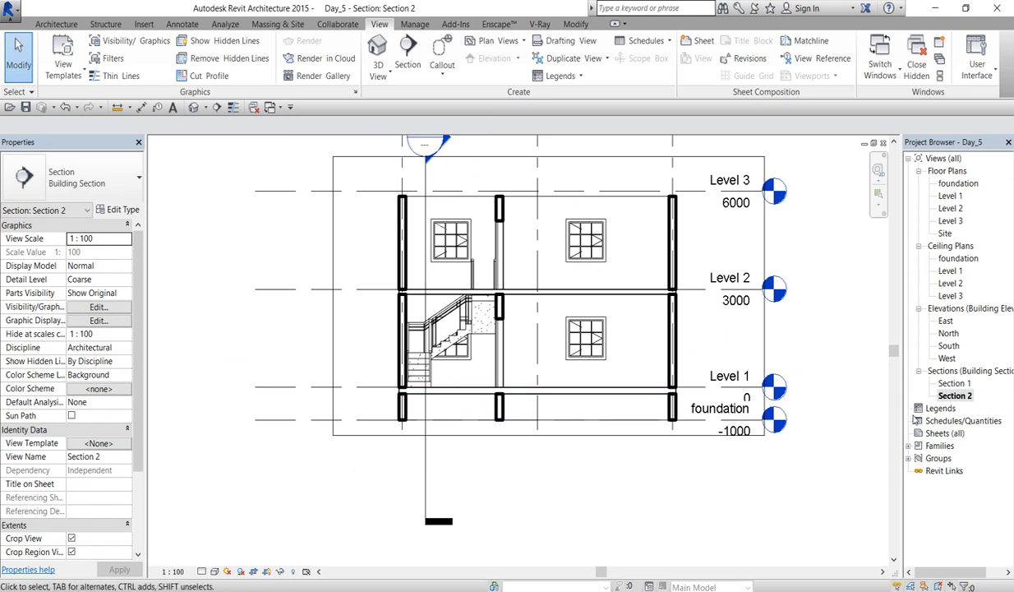
{"action": "double_click", "coordinate": [953, 383]}
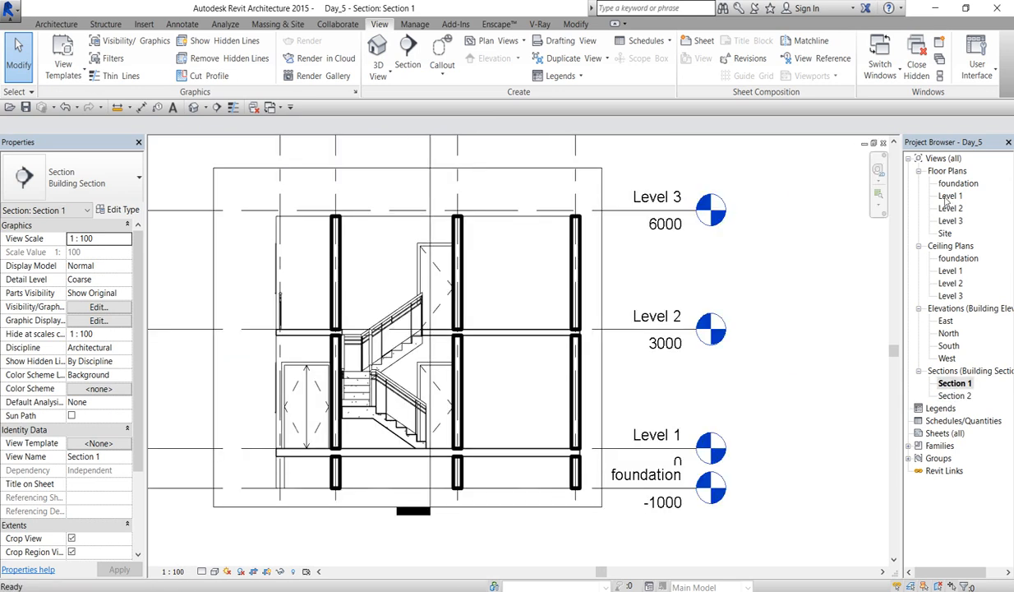
{"action": "double_click", "coordinate": [949, 196]}
{"action": "scroll", "coordinate": [357, 377], "scroll_direction": "down", "scroll_amount": 4}
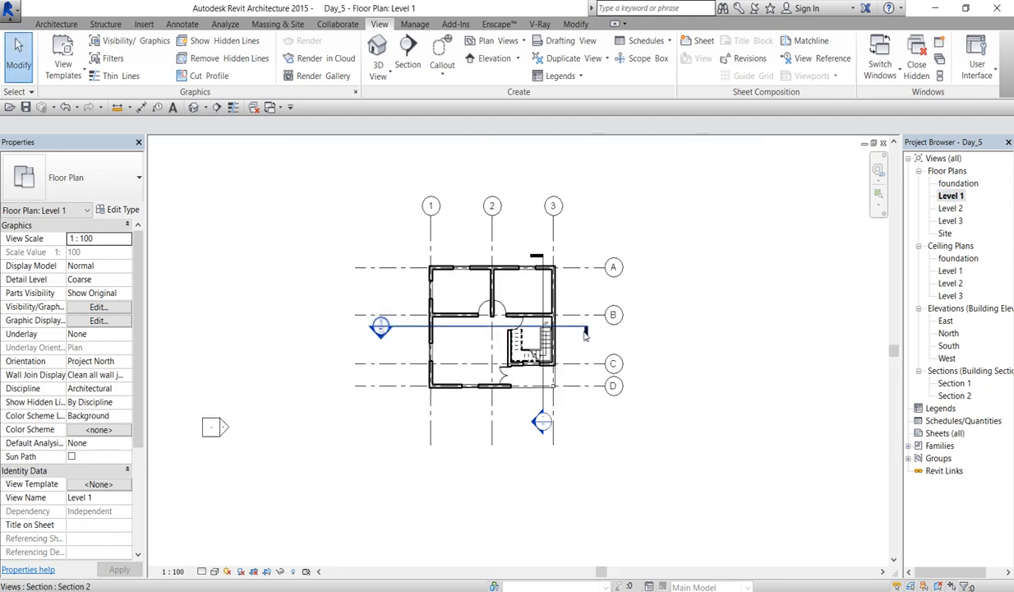
{"action": "scroll", "coordinate": [557, 358], "scroll_direction": "up", "scroll_amount": 4}
{"action": "scroll", "coordinate": [413, 355], "scroll_direction": "up", "scroll_amount": 1}
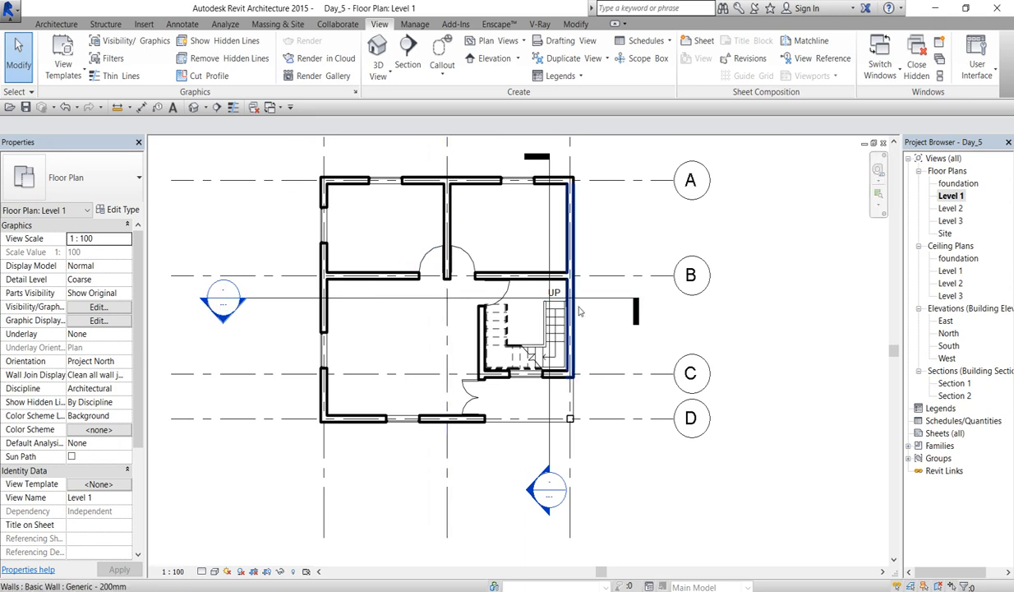
{"action": "scroll", "coordinate": [574, 303], "scroll_direction": "down", "scroll_amount": 1}
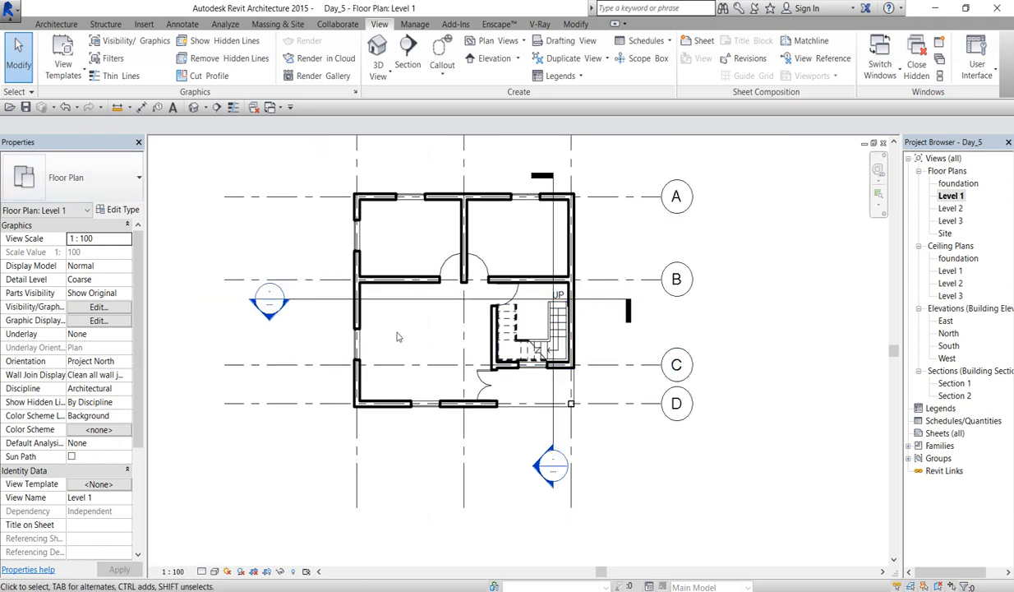
Step: Place the Dining_Table_w_chairs_6492 component in the Level 1 room between grids A and B, beside the west exterior wall
{"action": "left_click", "coordinate": [56, 24]}
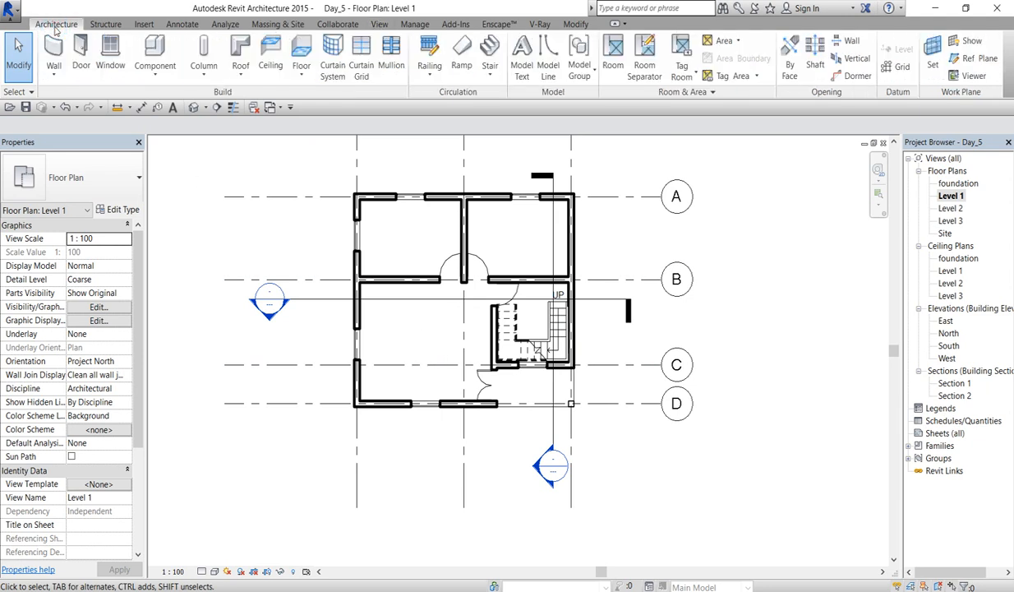
{"action": "left_click", "coordinate": [161, 52]}
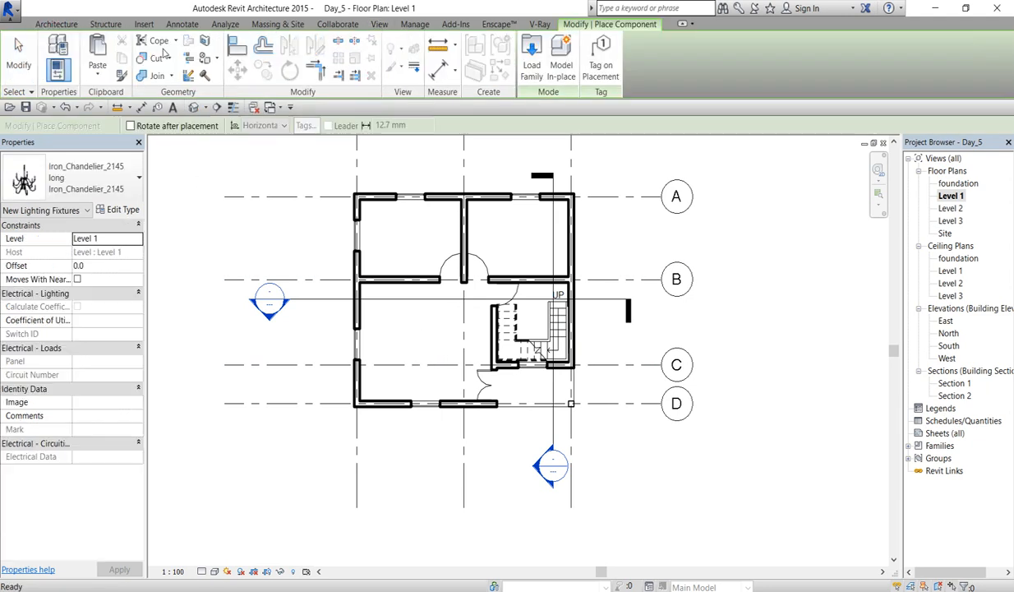
{"action": "left_click", "coordinate": [121, 181]}
{"action": "scroll", "coordinate": [92, 377], "scroll_direction": "up", "scroll_amount": 1}
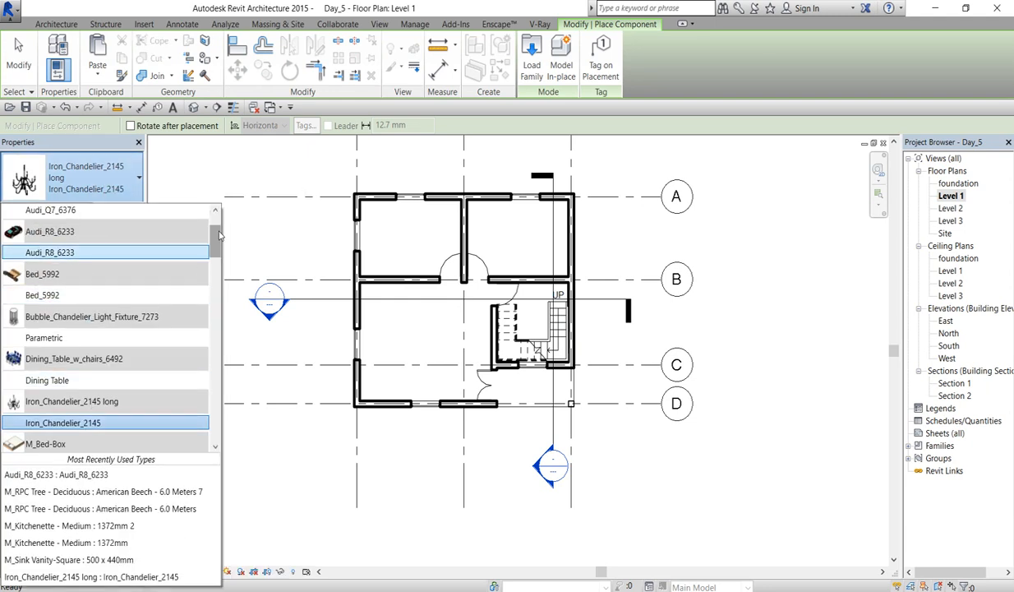
{"action": "left_click_drag", "start_coordinate": [214, 245], "coordinate": [217, 263]}
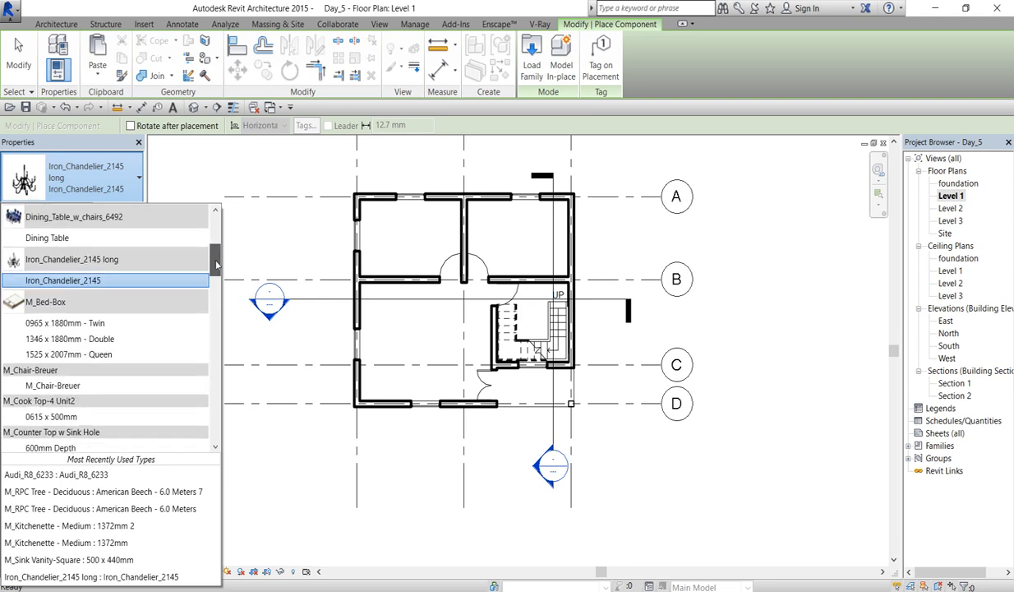
{"action": "left_click", "coordinate": [51, 238]}
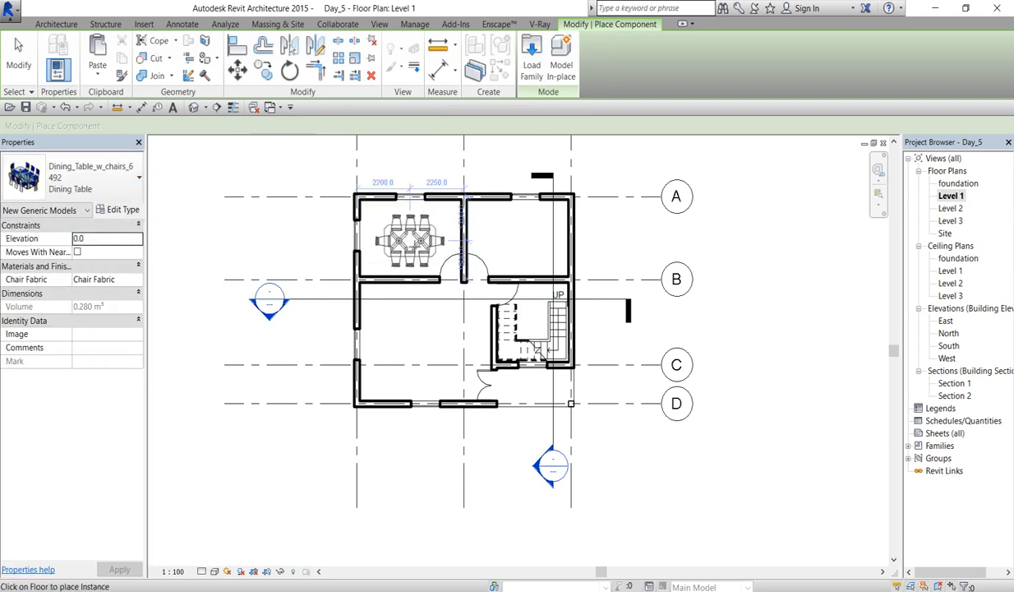
{"action": "left_click", "coordinate": [411, 240]}
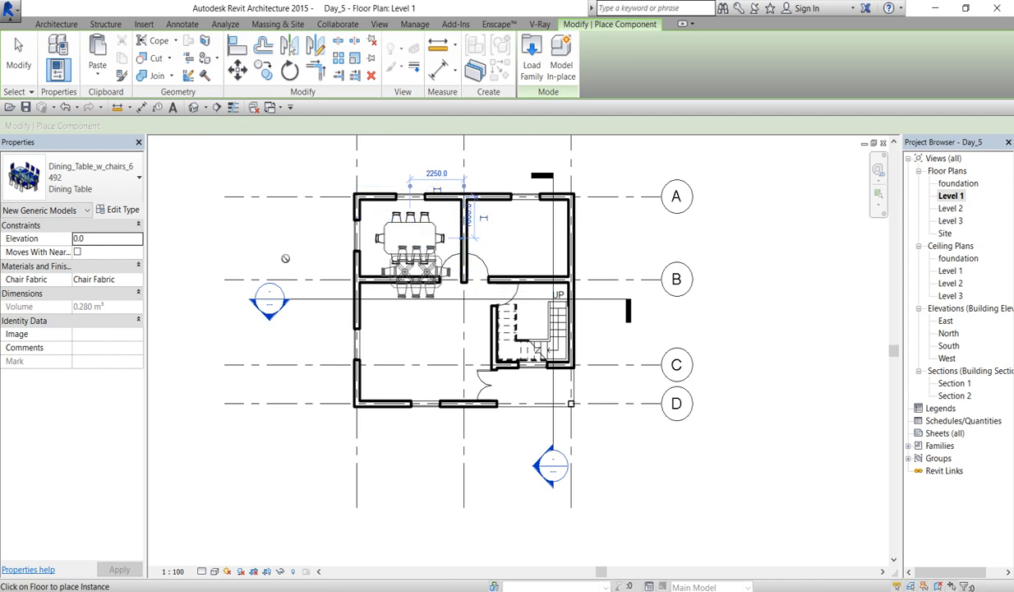
{"action": "key", "text": "Escape"}
{"action": "key", "text": "Escape"}
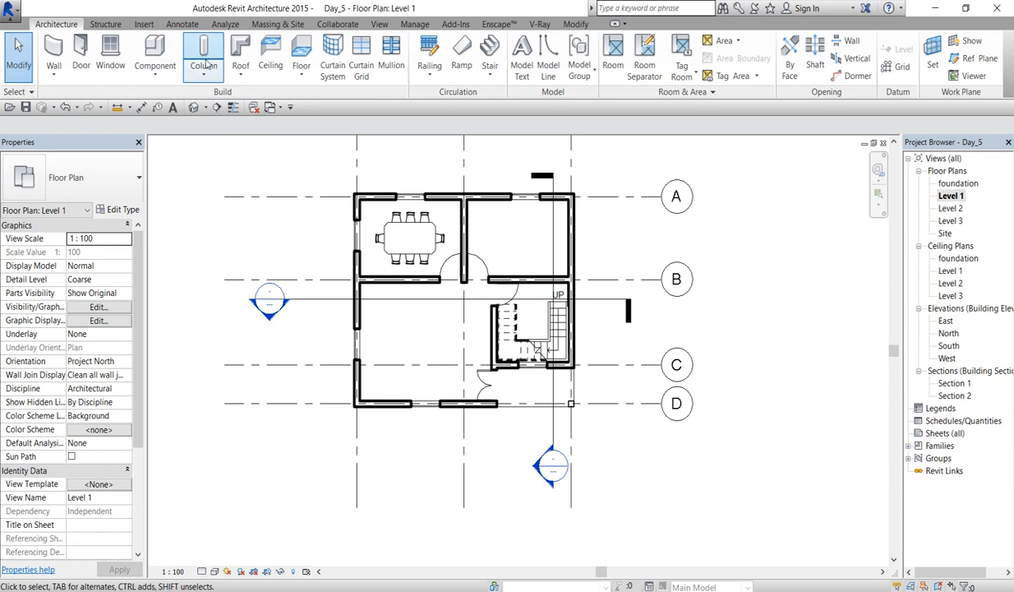
Step: Place the sectional_sofa_6482 component in the large living room below grid B
{"action": "left_click", "coordinate": [154, 51]}
{"action": "left_click", "coordinate": [123, 176]}
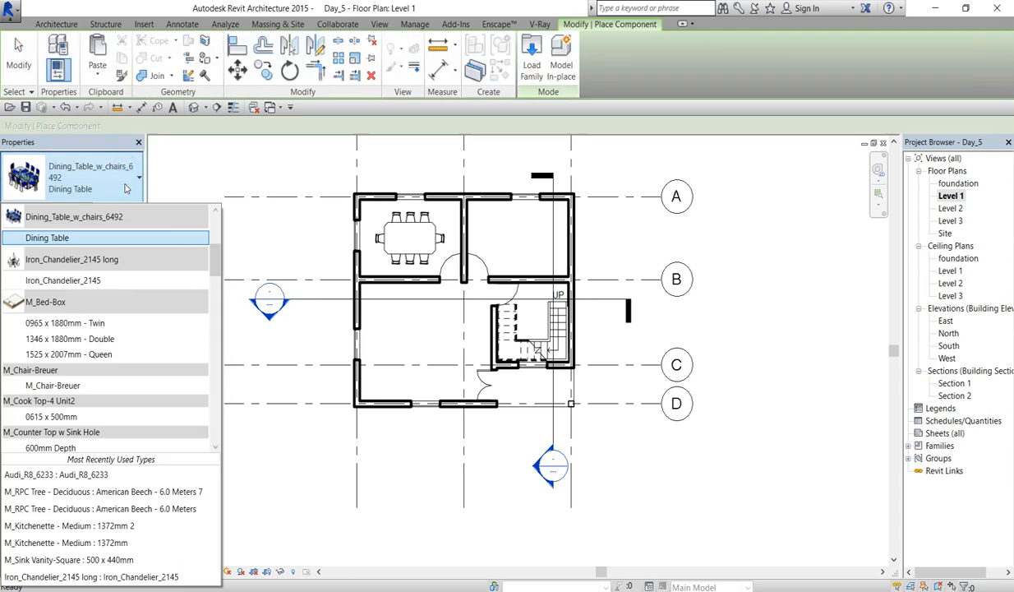
{"action": "scroll", "coordinate": [216, 263], "scroll_direction": "down", "scroll_amount": 15}
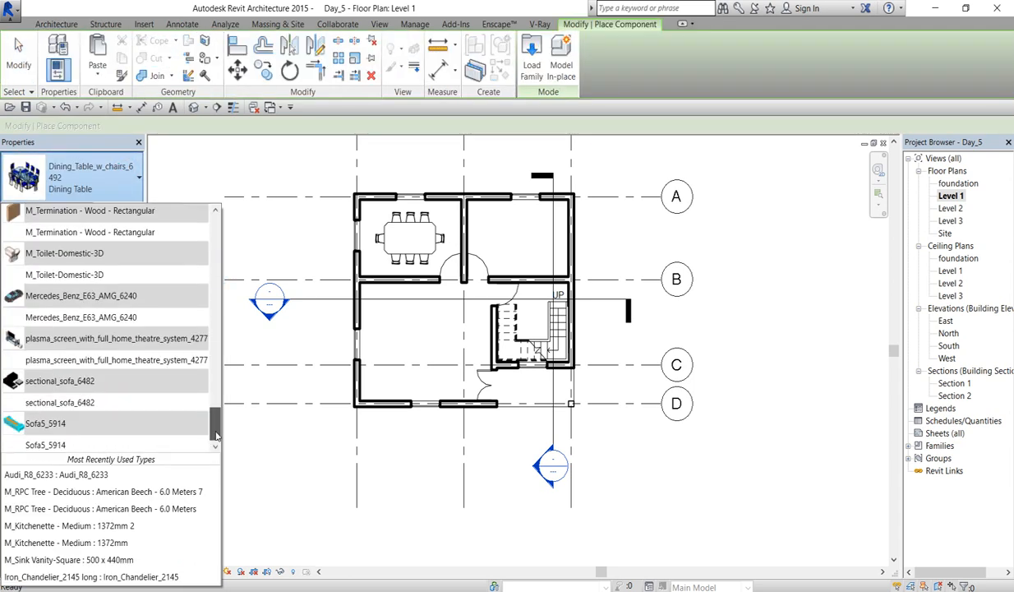
{"action": "left_click", "coordinate": [68, 401]}
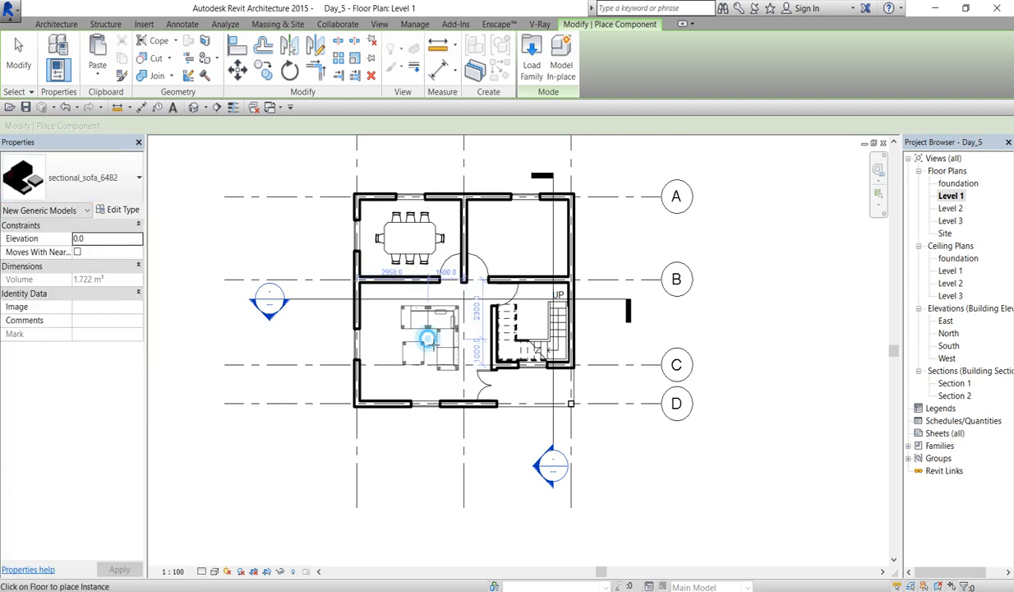
Step: Place the plasma_screen_with_full_home_theatre_system component, rotated upright, along the living room's west wall facing the sofa
{"action": "left_click", "coordinate": [137, 195]}
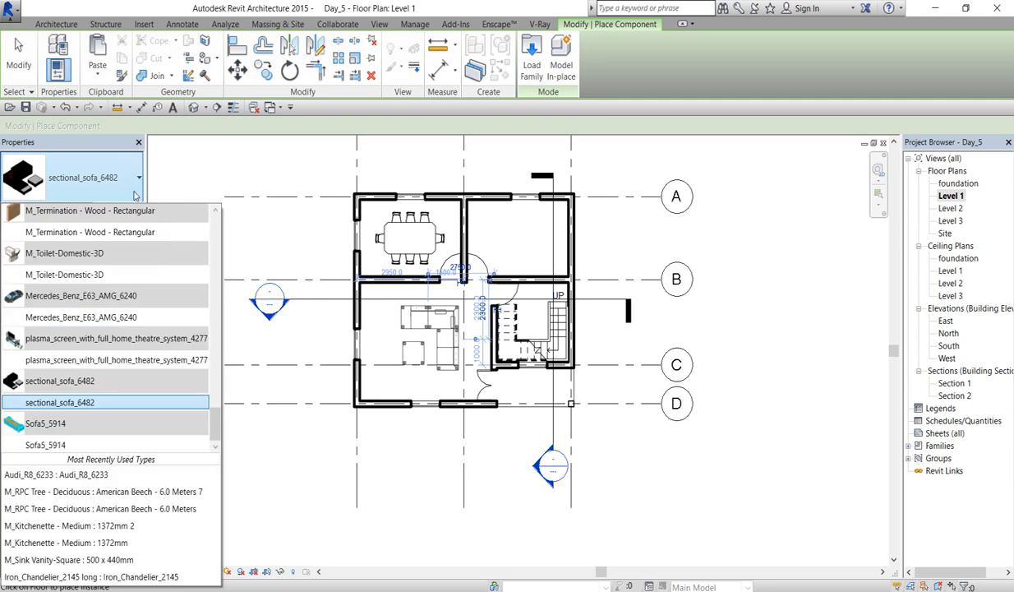
{"action": "left_click", "coordinate": [83, 361]}
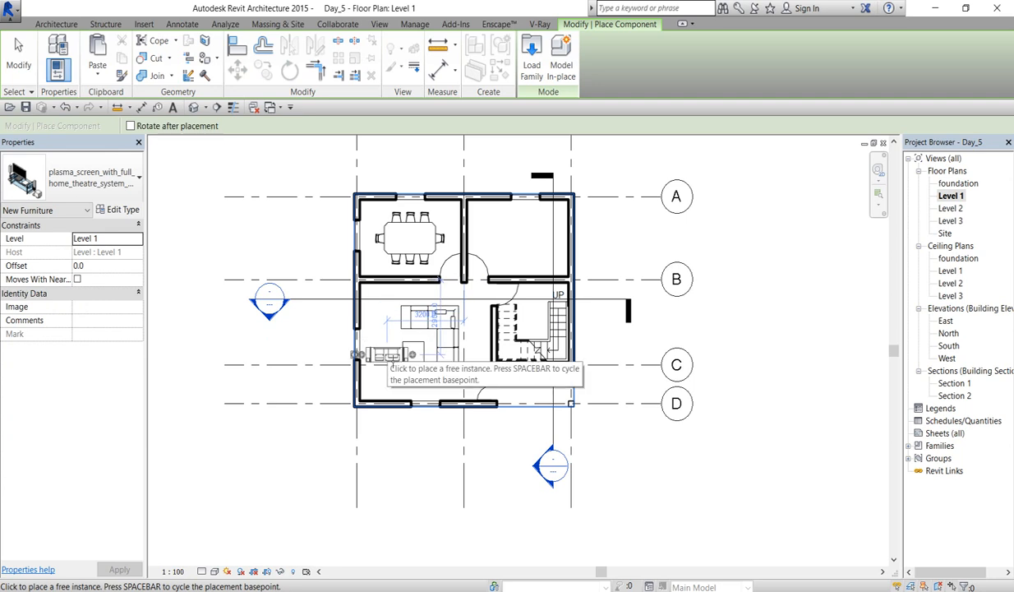
{"action": "key", "text": "space"}
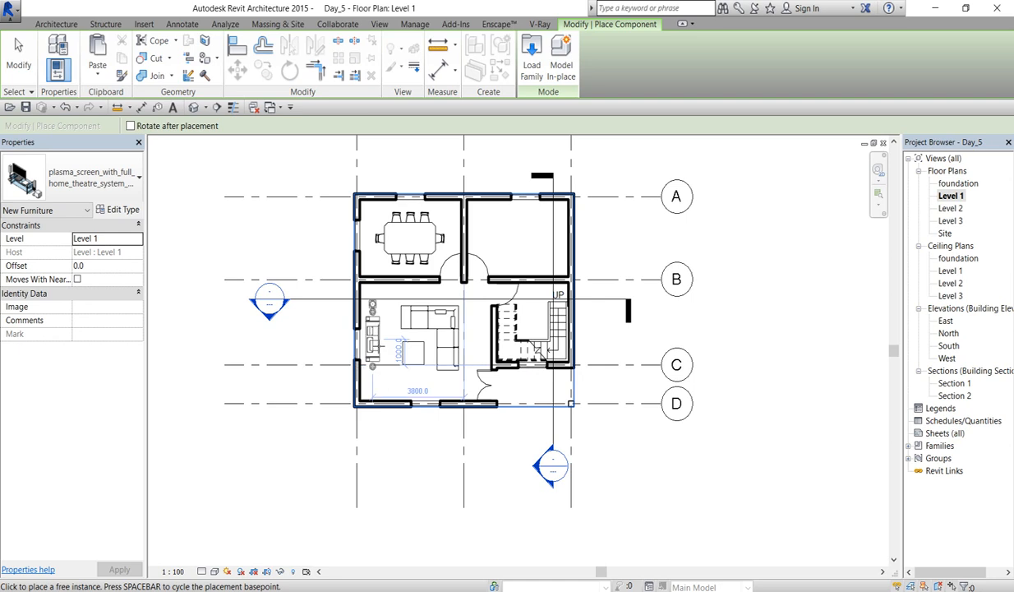
{"action": "left_click", "coordinate": [373, 329]}
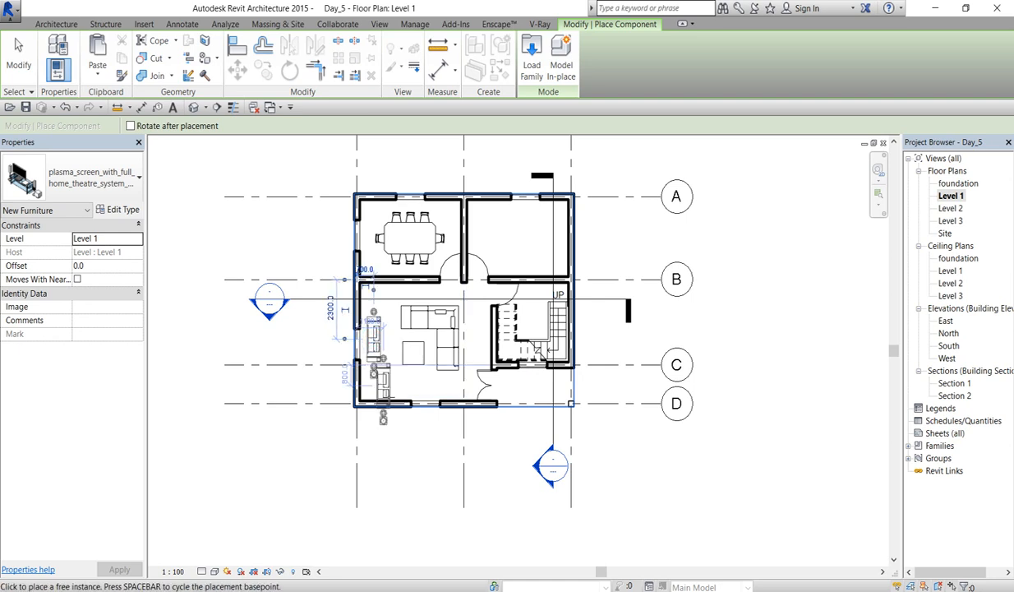
{"action": "key", "text": "Escape"}
{"action": "key", "text": "Escape"}
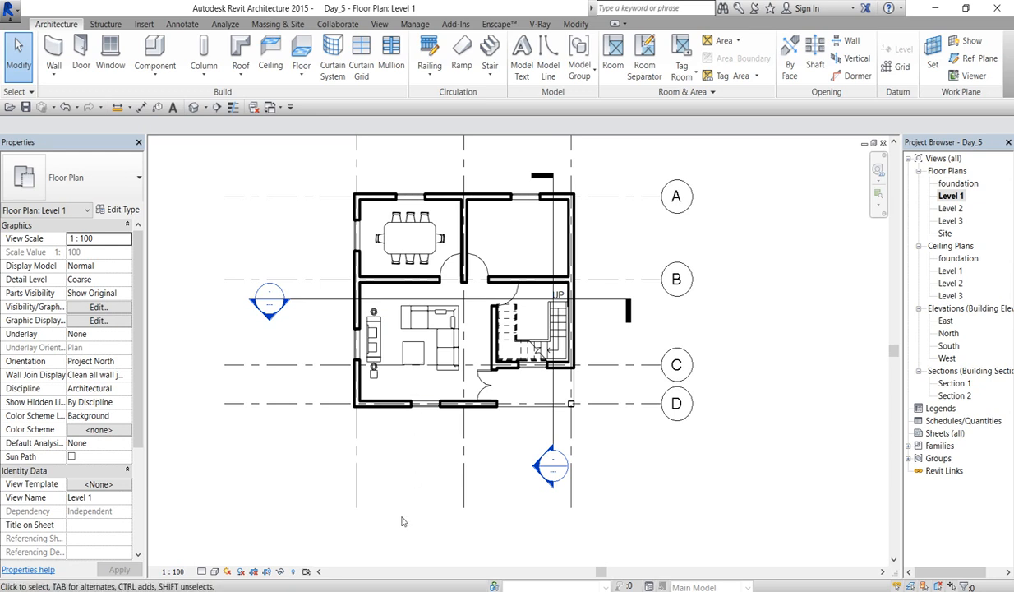
{"action": "left_click", "coordinate": [484, 271]}
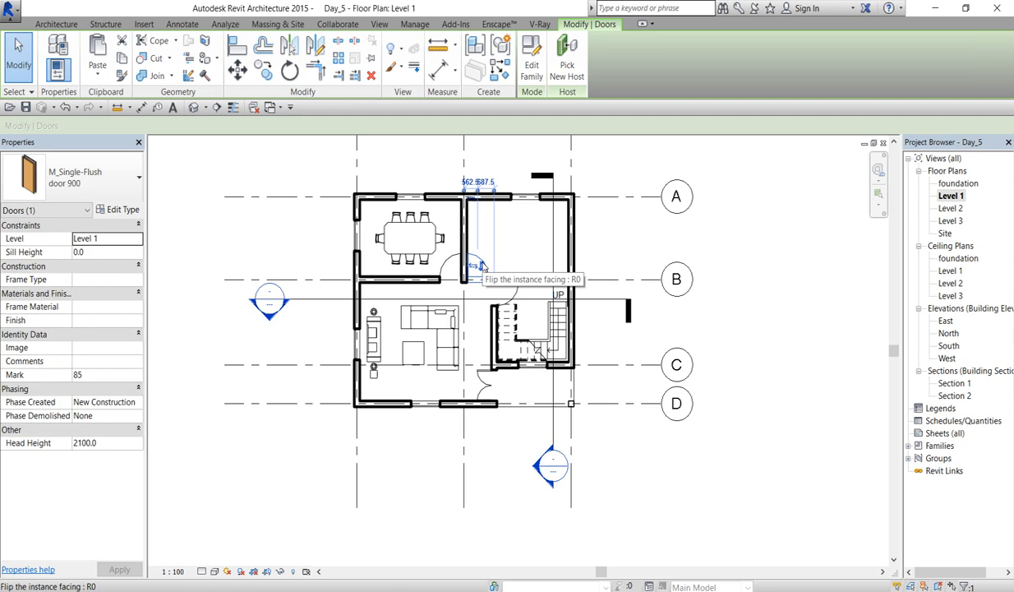
{"action": "key", "text": "Escape"}
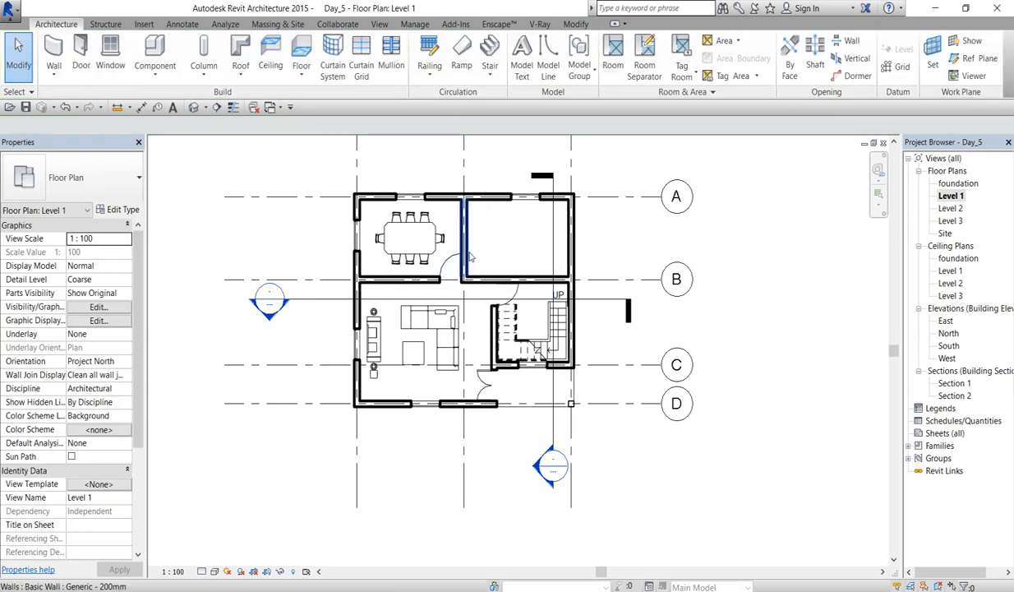
{"action": "scroll", "coordinate": [472, 251], "scroll_direction": "up", "scroll_amount": 3}
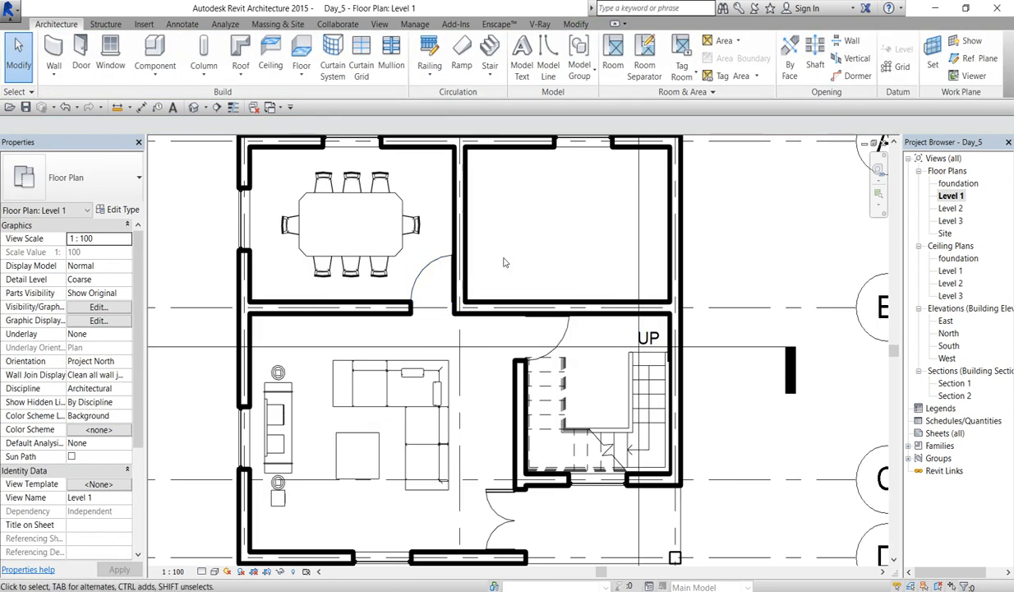
{"action": "scroll", "coordinate": [507, 268], "scroll_direction": "down", "scroll_amount": 3}
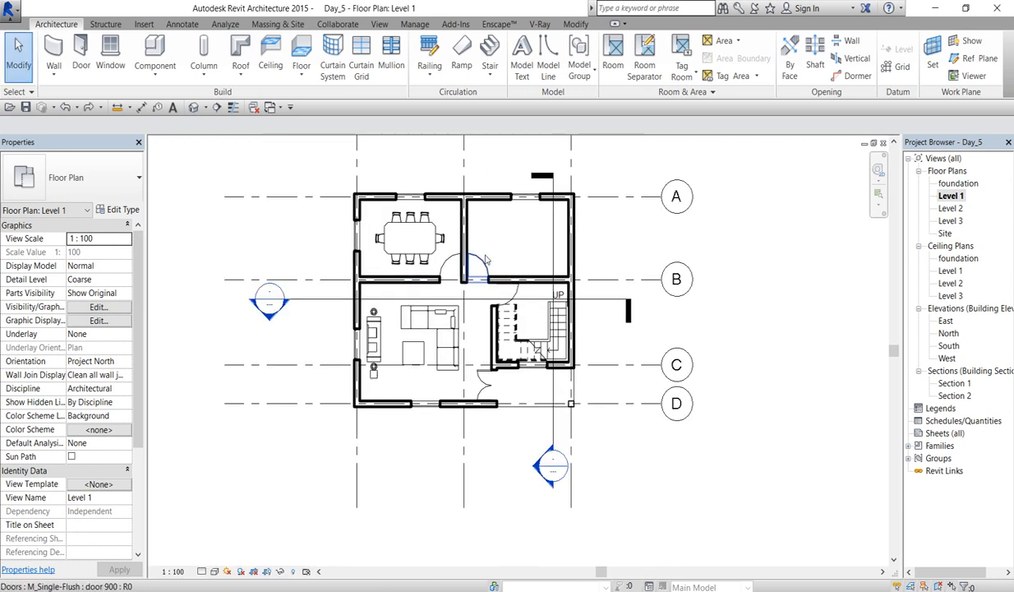
Step: Rehost the northeast room's 900 door from the grid B wall onto the partition shared with the dining room
{"action": "left_click", "coordinate": [484, 262]}
{"action": "scroll", "coordinate": [457, 272], "scroll_direction": "up", "scroll_amount": 3}
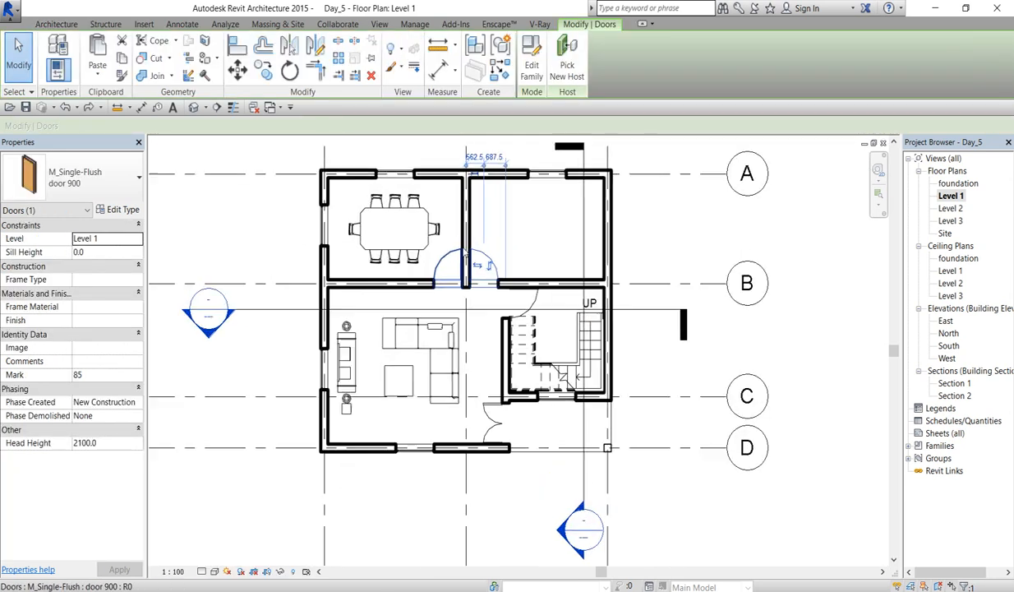
{"action": "left_click", "coordinate": [567, 66]}
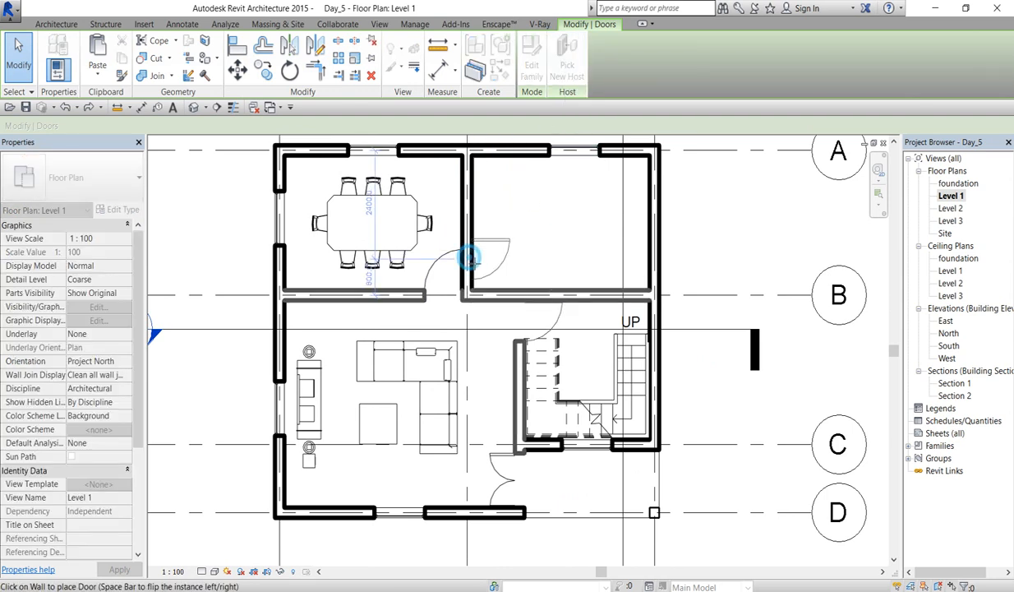
{"action": "left_click", "coordinate": [469, 258]}
{"action": "right_click", "coordinate": [518, 198]}
{"action": "left_click", "coordinate": [539, 201]}
{"action": "right_click", "coordinate": [512, 198]}
{"action": "left_click", "coordinate": [542, 206]}
Step: Flip the rehosted door's hand and move it up the partition to about 1500 mm from the grid A wall
{"action": "left_click", "coordinate": [496, 263]}
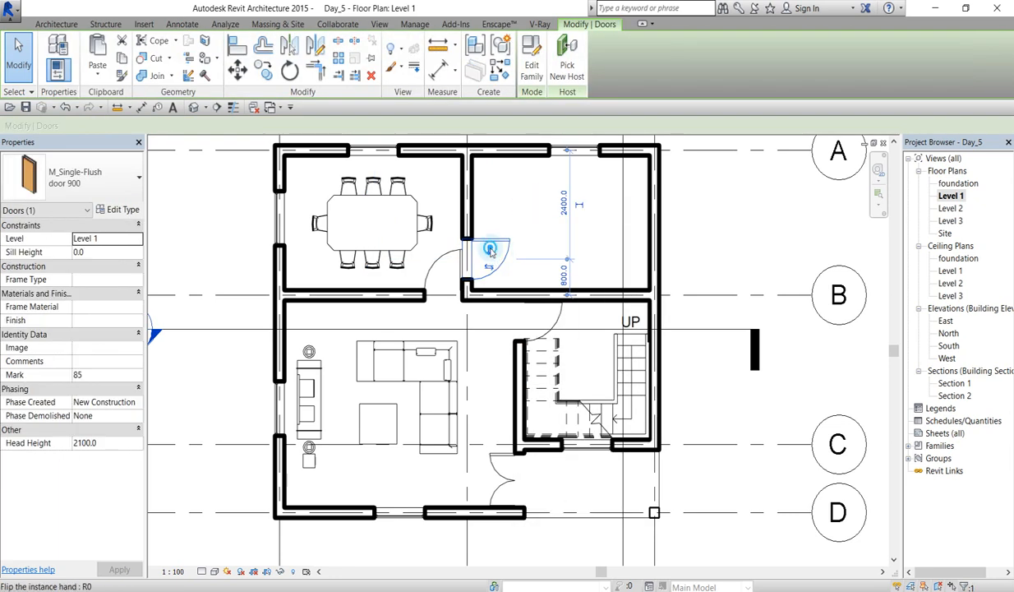
{"action": "left_click", "coordinate": [502, 214]}
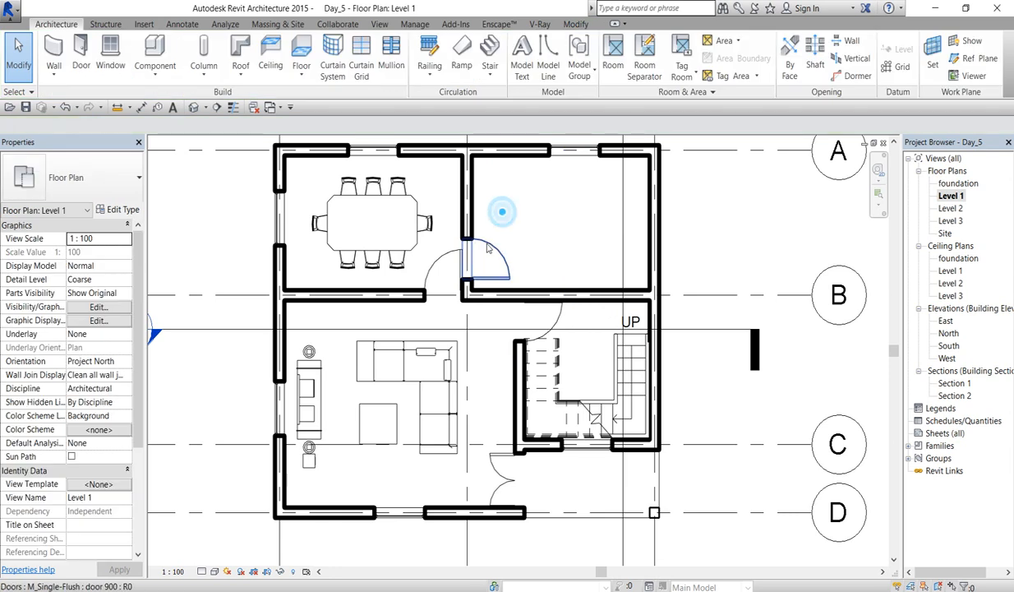
{"action": "left_click", "coordinate": [486, 247]}
{"action": "left_click_drag", "start_coordinate": [489, 246], "coordinate": [490, 201]}
{"action": "left_click", "coordinate": [526, 195]}
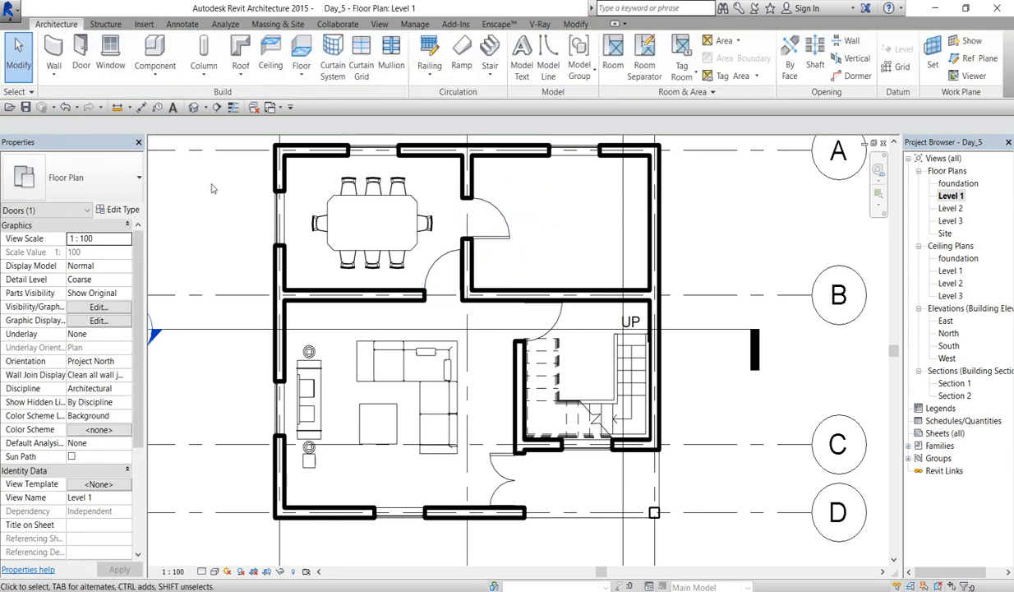
Step: Place the M_Kitchenette - Medium 1372mm component in the northeast room along the grid B wall
{"action": "left_click", "coordinate": [153, 58]}
{"action": "left_click", "coordinate": [123, 178]}
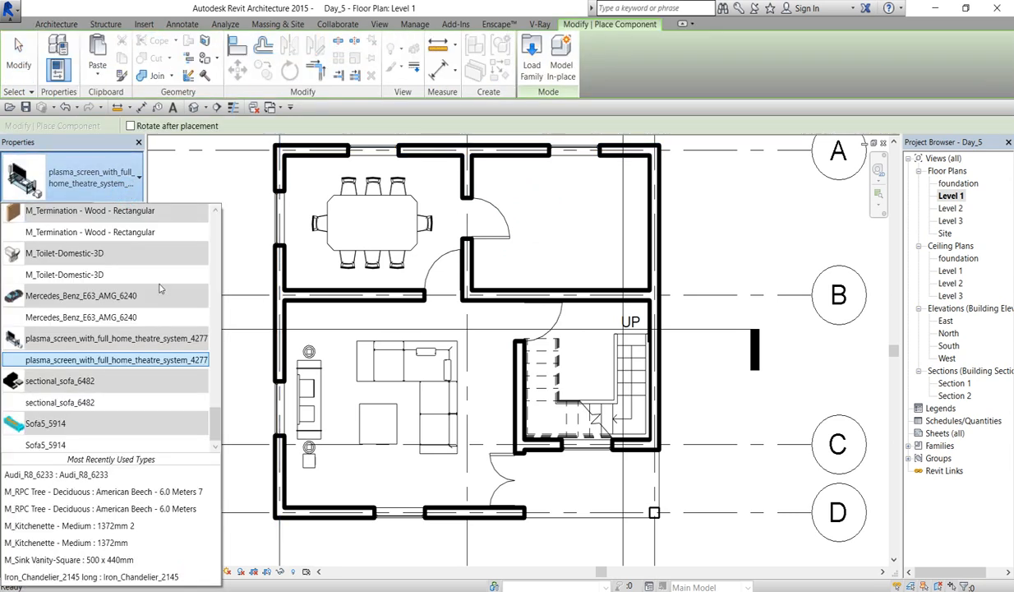
{"action": "left_click_drag", "start_coordinate": [218, 425], "coordinate": [213, 281]}
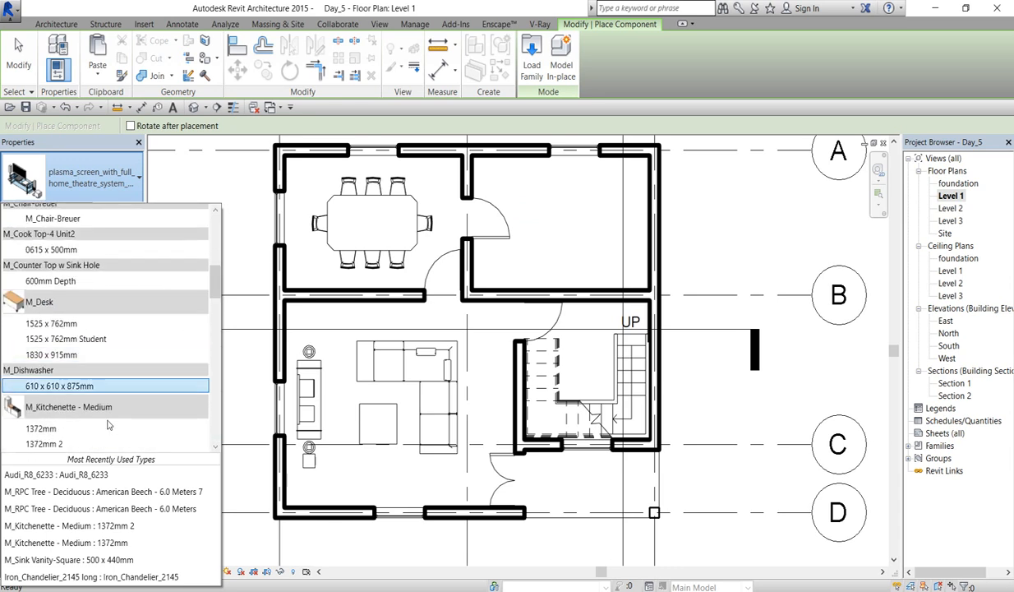
{"action": "left_click", "coordinate": [53, 443]}
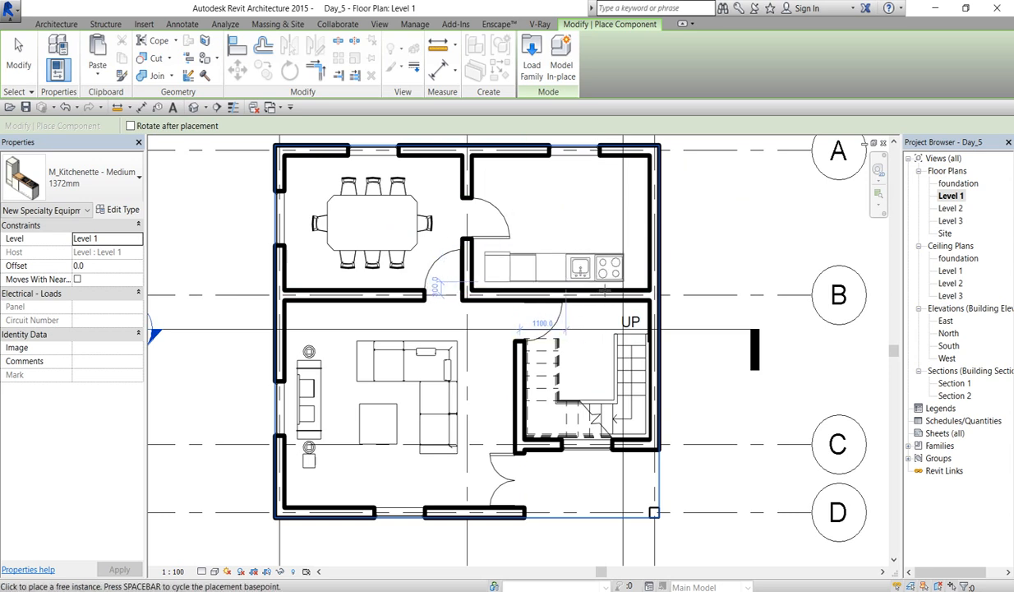
{"action": "left_click", "coordinate": [629, 277]}
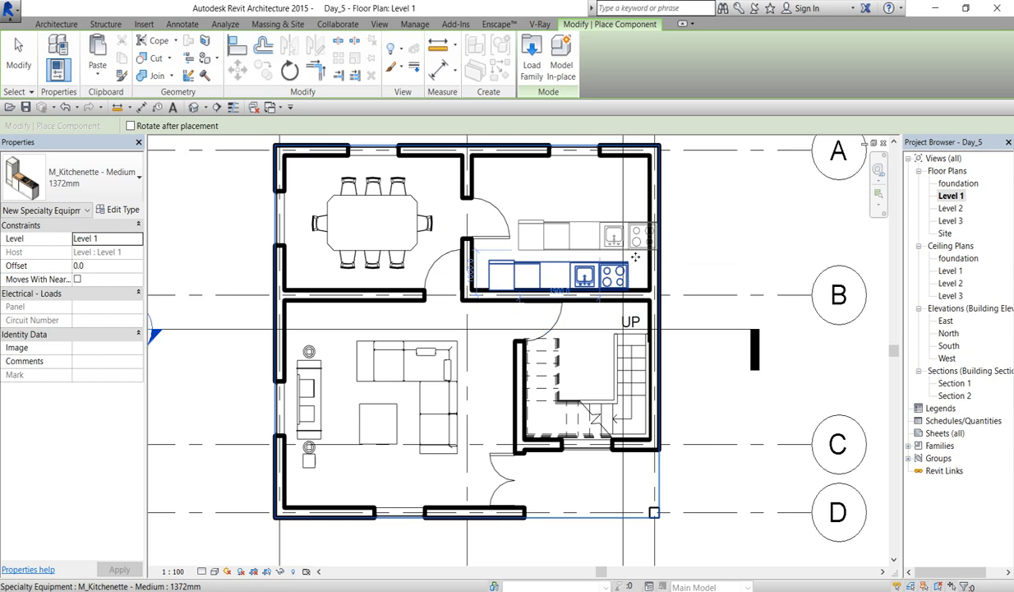
{"action": "key", "text": "Escape"}
{"action": "key", "text": "Escape"}
Step: Create a similar M_Single-Flush 900 door in the kitchen's grid A exterior wall, between the partition and the window
{"action": "scroll", "coordinate": [666, 250], "scroll_direction": "down", "scroll_amount": 3}
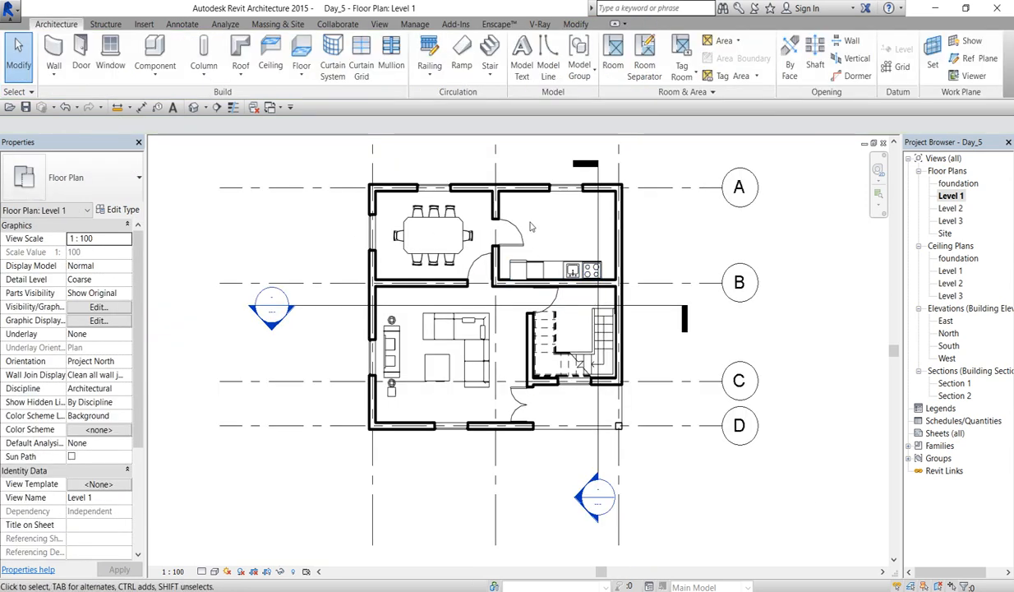
{"action": "scroll", "coordinate": [666, 250], "scroll_direction": "up", "scroll_amount": 1}
{"action": "left_click", "coordinate": [518, 235]}
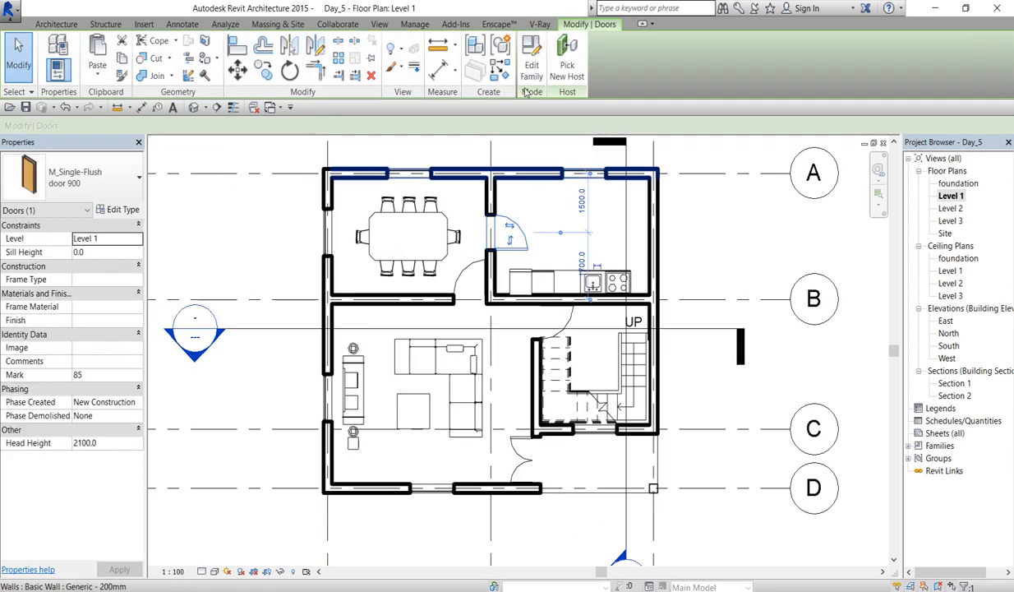
{"action": "left_click", "coordinate": [500, 75]}
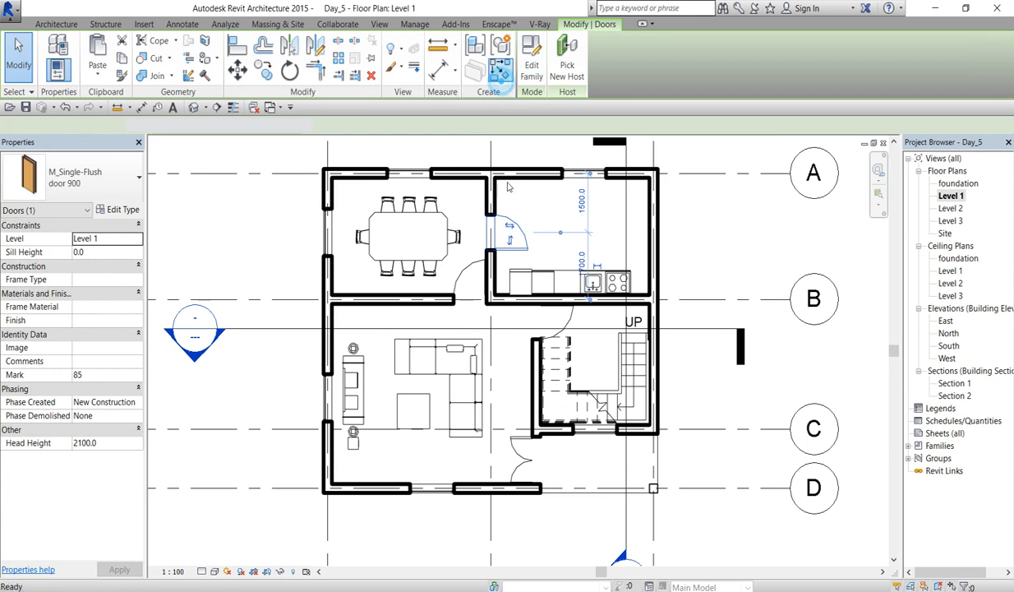
{"action": "left_click", "coordinate": [524, 184]}
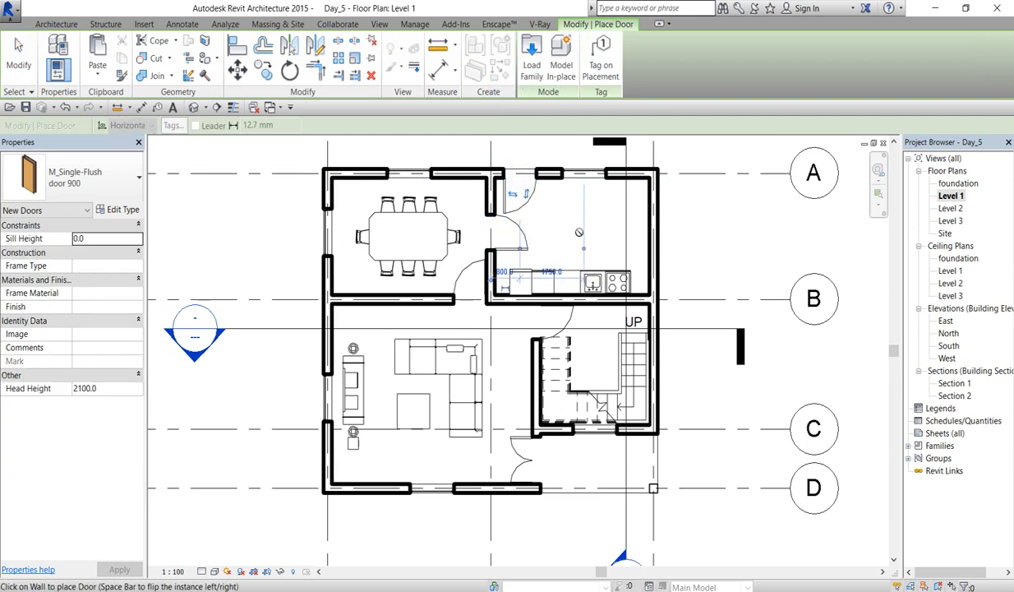
{"action": "scroll", "coordinate": [543, 218], "scroll_direction": "up", "scroll_amount": 1}
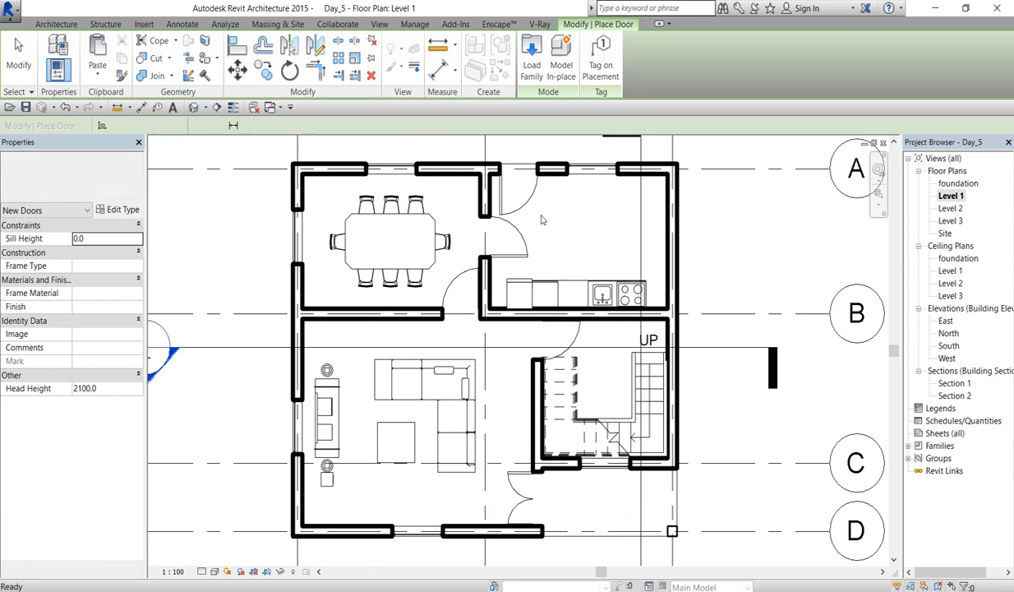
{"action": "key", "text": "Escape"}
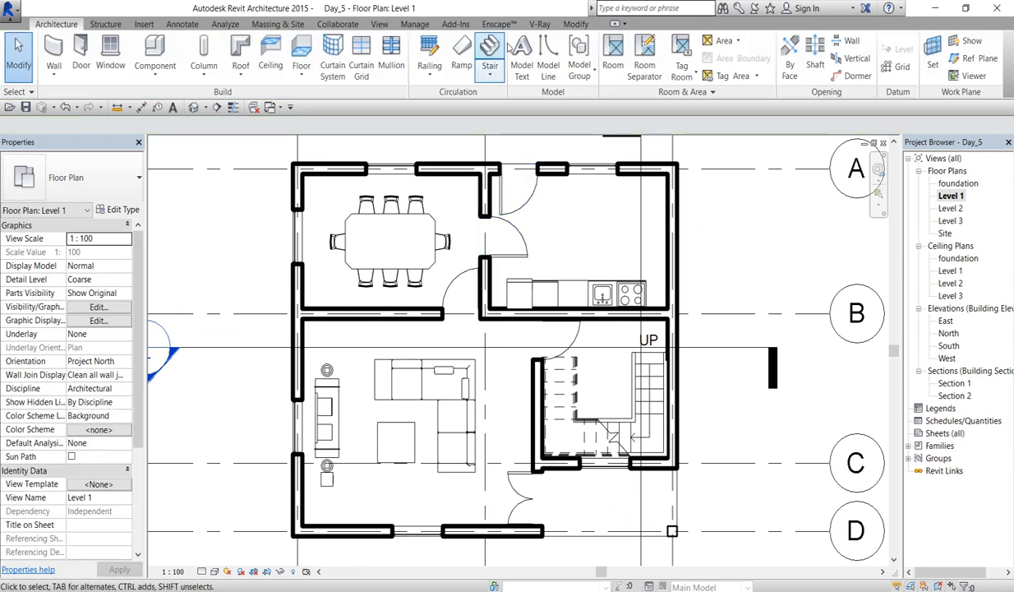
Step: Align the kitchen's exterior door edge with the kitchen-side face of the dining room partition
{"action": "left_click", "coordinate": [577, 25]}
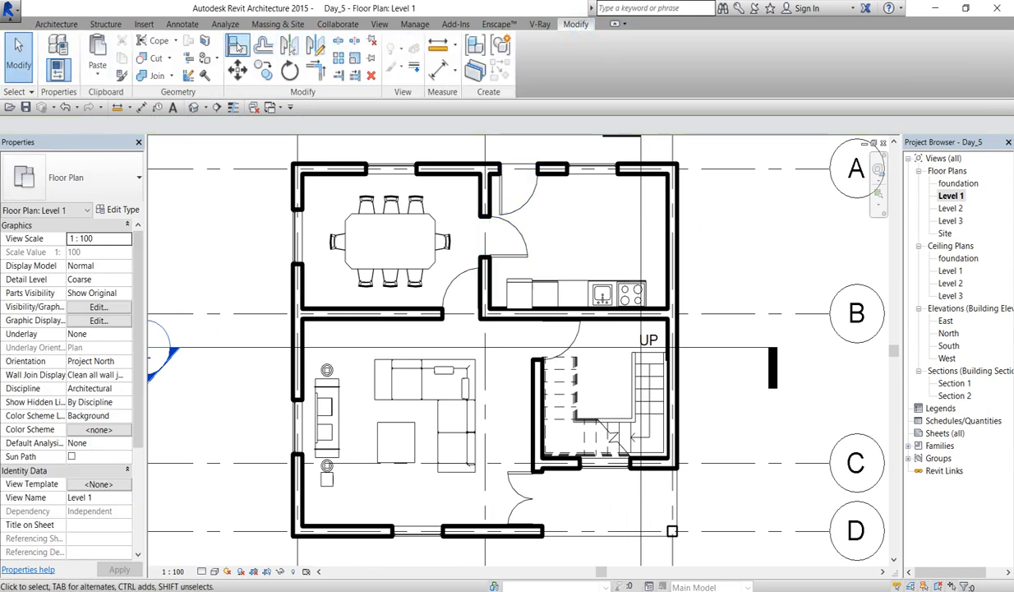
{"action": "left_click", "coordinate": [503, 191]}
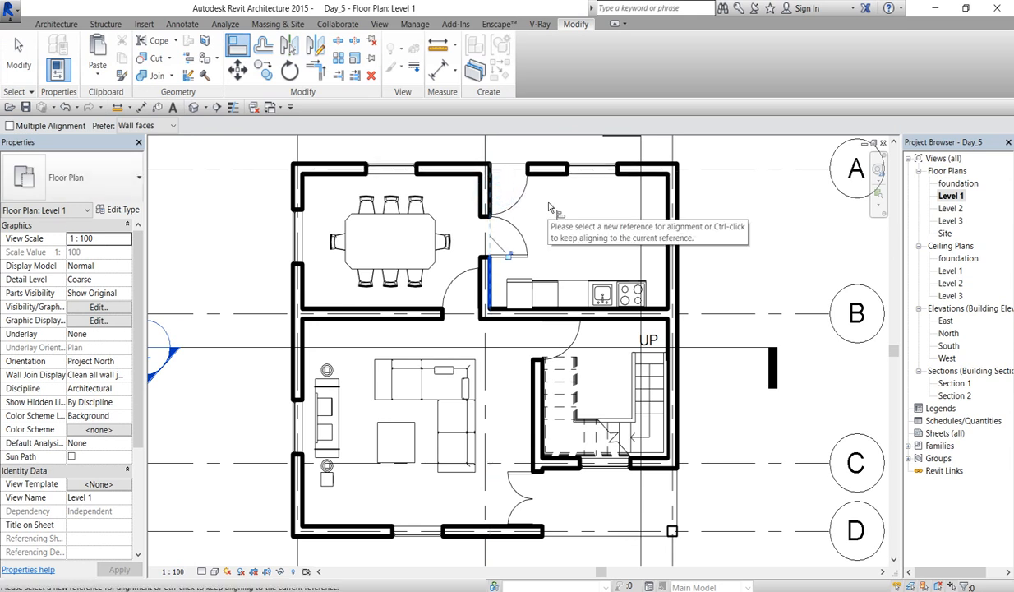
{"action": "scroll", "coordinate": [530, 197], "scroll_direction": "down", "scroll_amount": 3}
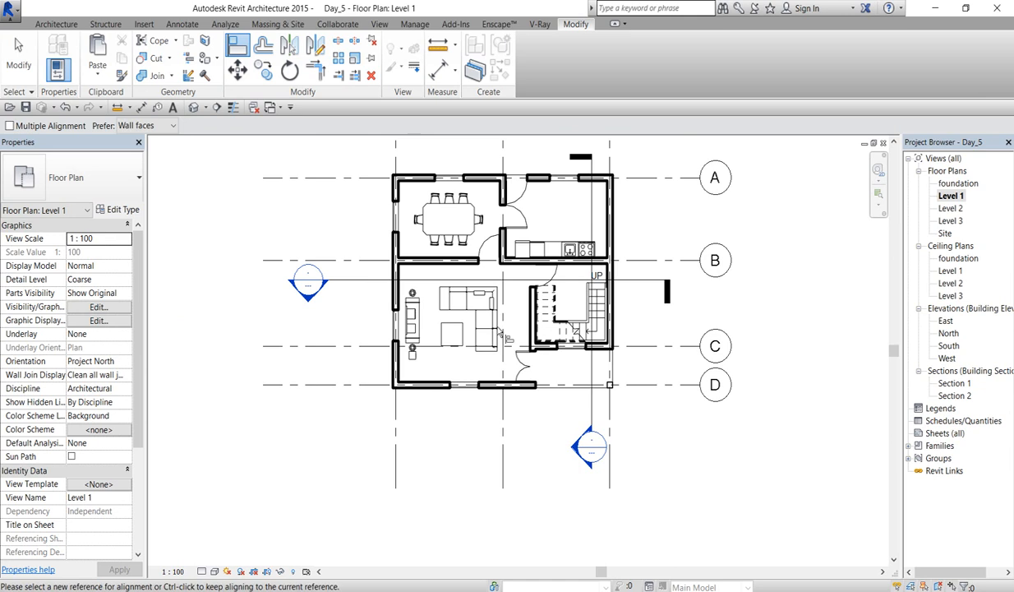
{"action": "right_click", "coordinate": [645, 205]}
{"action": "left_click", "coordinate": [674, 215]}
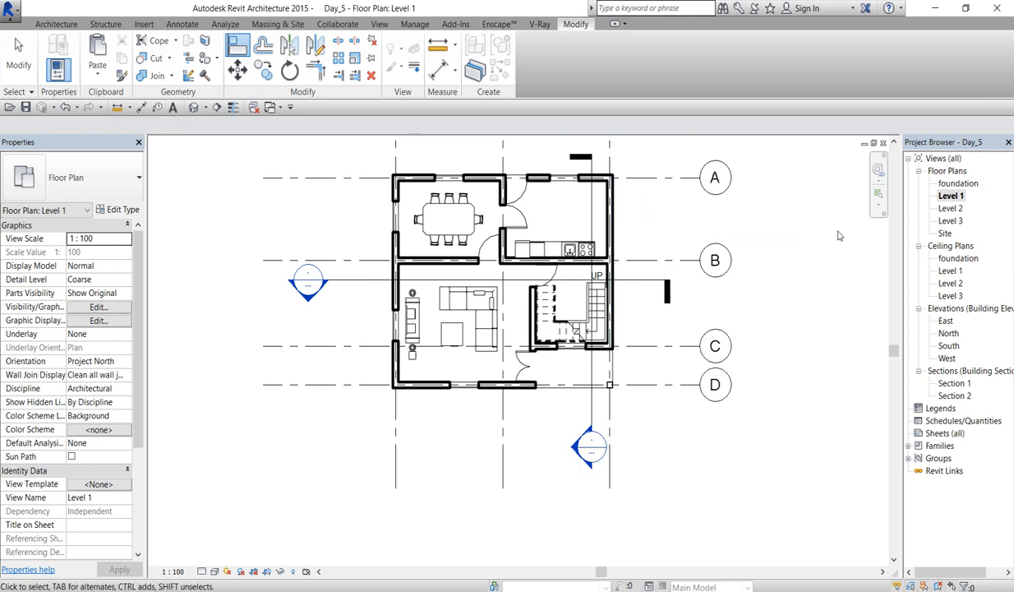
Step: Open the Level 2 floor plan and expand the choices for its Underlay property
{"action": "double_click", "coordinate": [951, 209]}
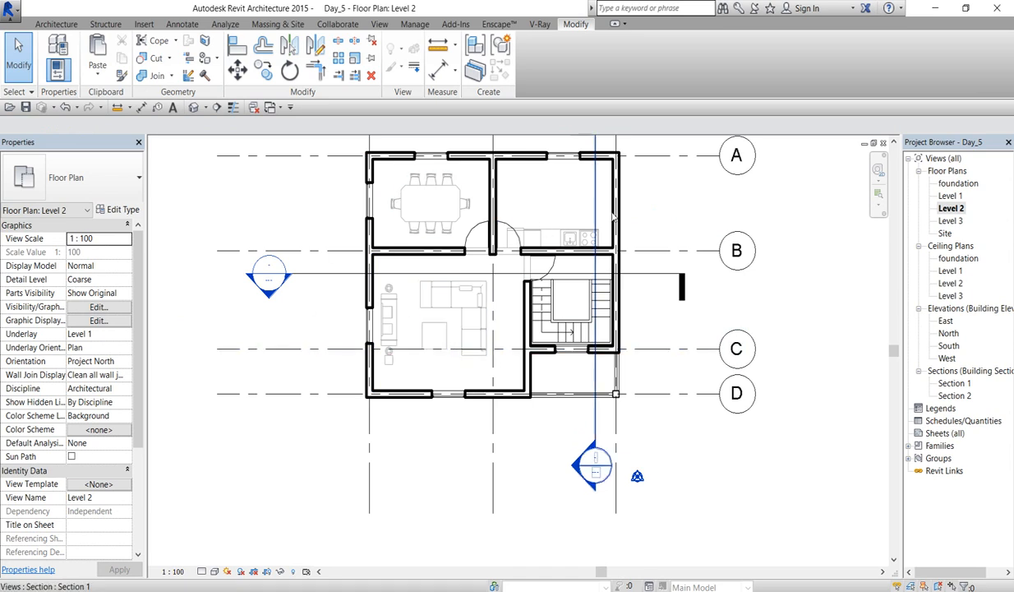
{"action": "left_click", "coordinate": [126, 336]}
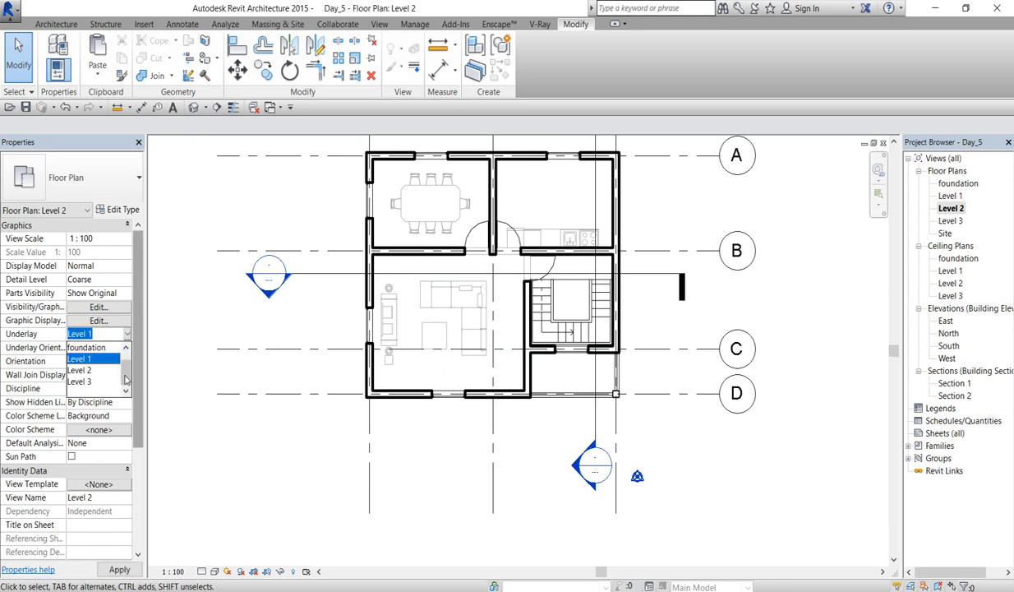
Step: Set the Level 2 floor plan's underlay to None
{"action": "left_click_drag", "start_coordinate": [126, 379], "coordinate": [126, 371]}
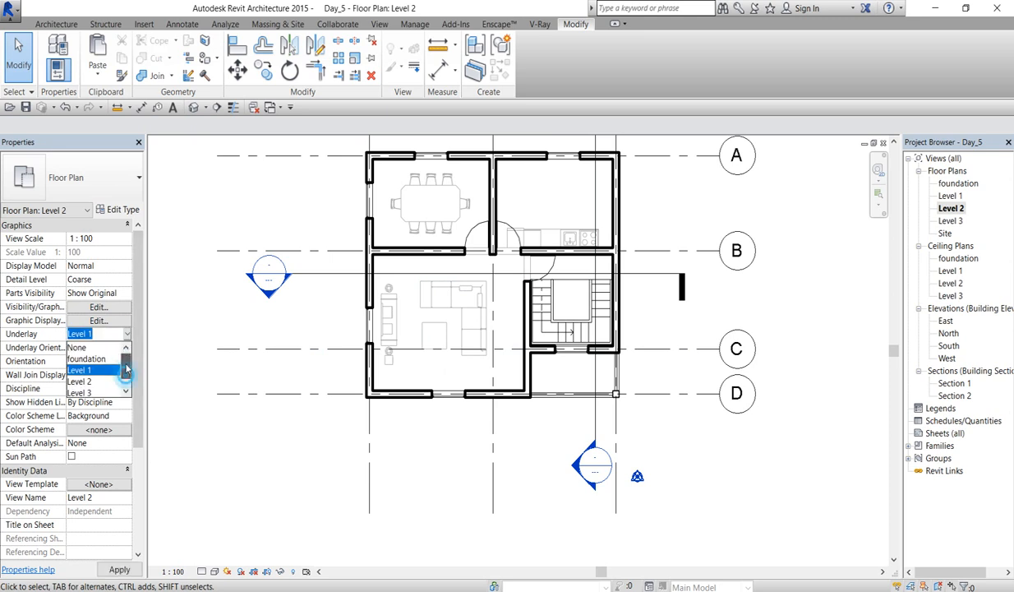
{"action": "left_click", "coordinate": [85, 349]}
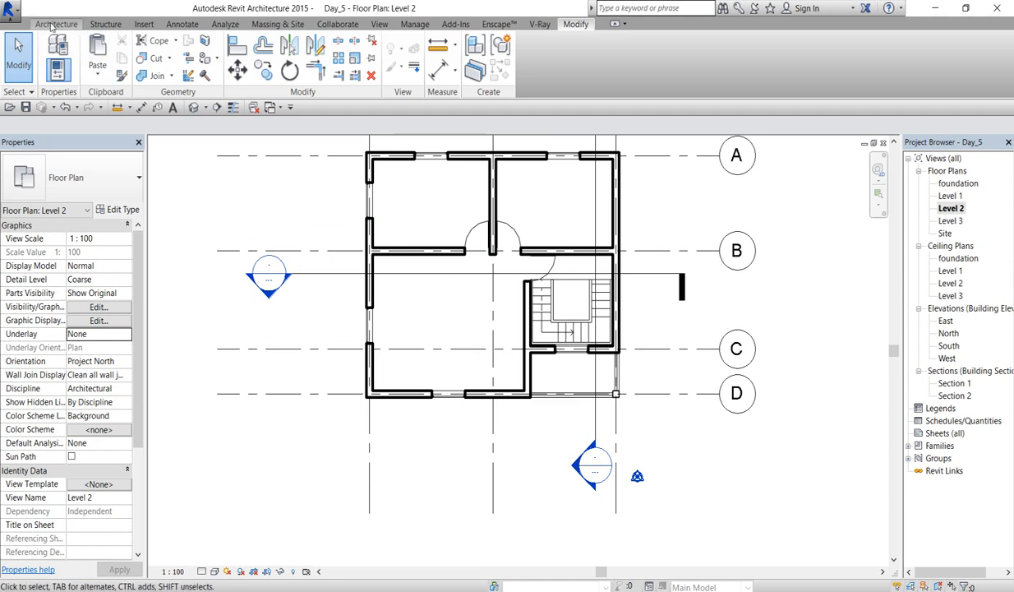
Step: Place a Bed_5992 component in the large room between grids B and D, with its headboard facing the west exterior wall
{"action": "left_click", "coordinate": [54, 25]}
{"action": "left_click", "coordinate": [154, 48]}
{"action": "left_click", "coordinate": [123, 180]}
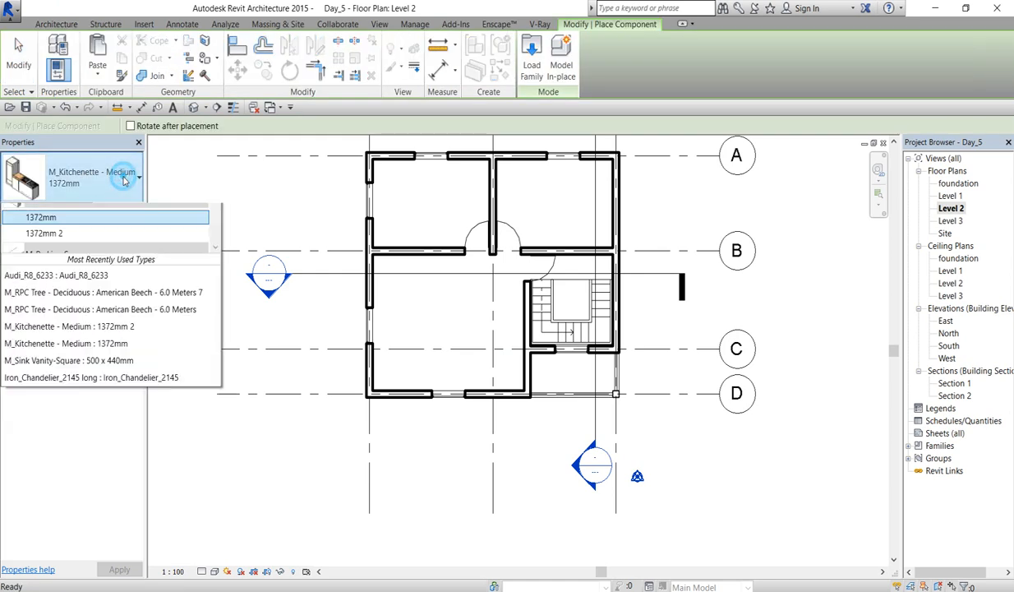
{"action": "left_click_drag", "start_coordinate": [216, 281], "coordinate": [218, 242]}
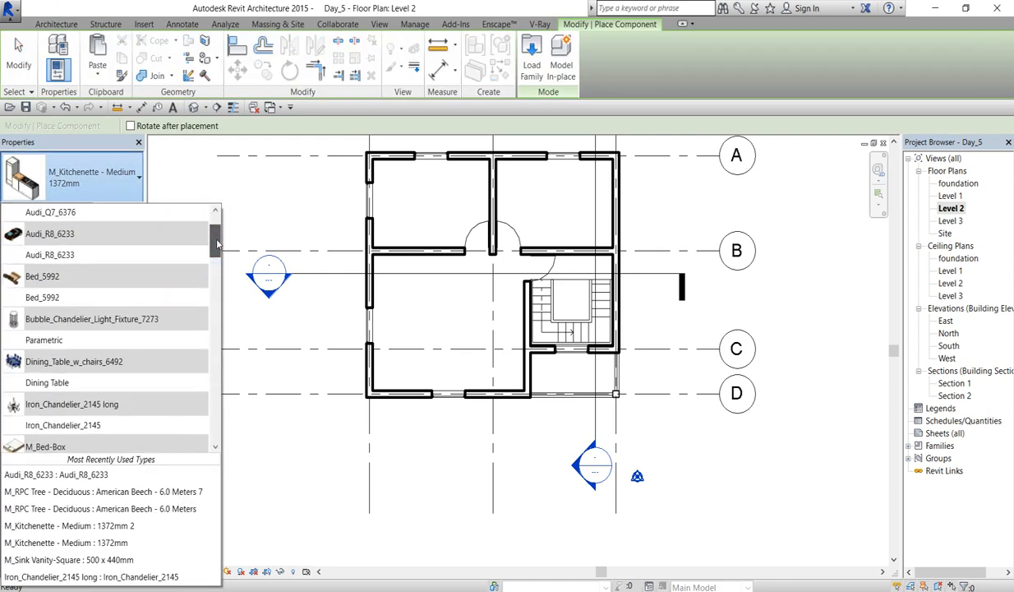
{"action": "left_click", "coordinate": [51, 299]}
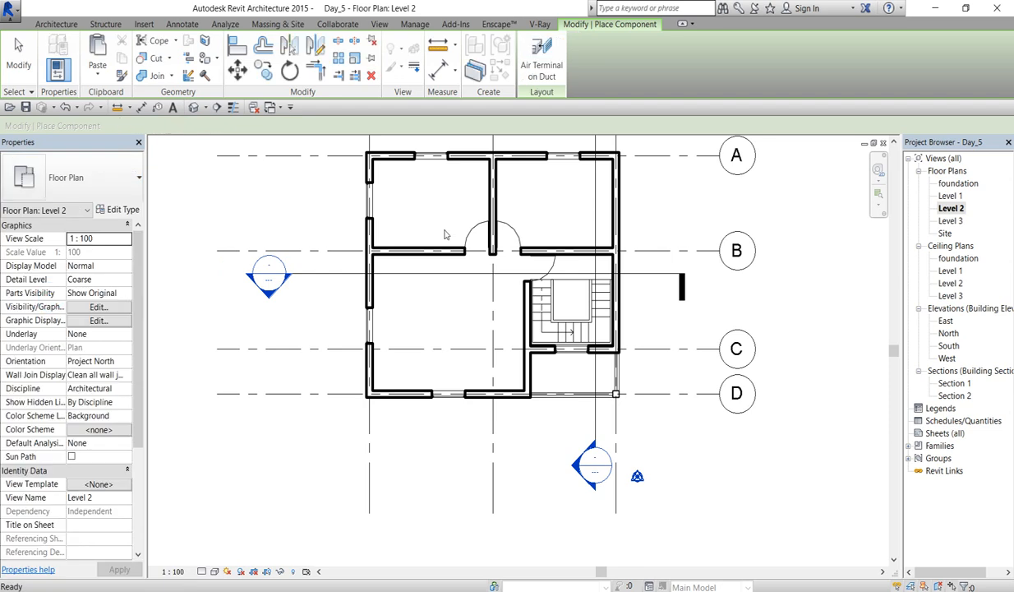
{"action": "key", "text": "space"}
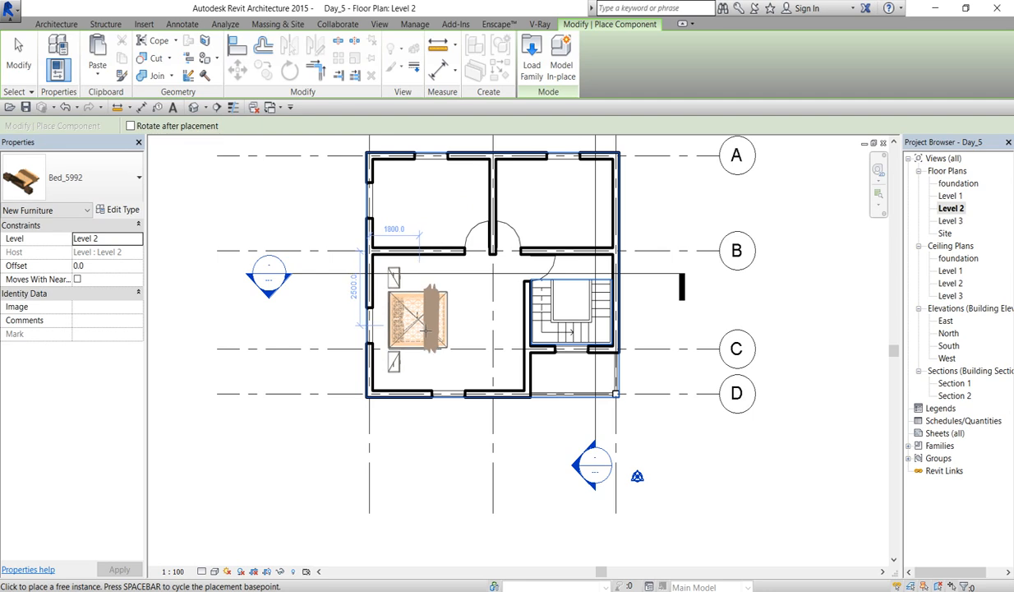
{"action": "left_click", "coordinate": [425, 329]}
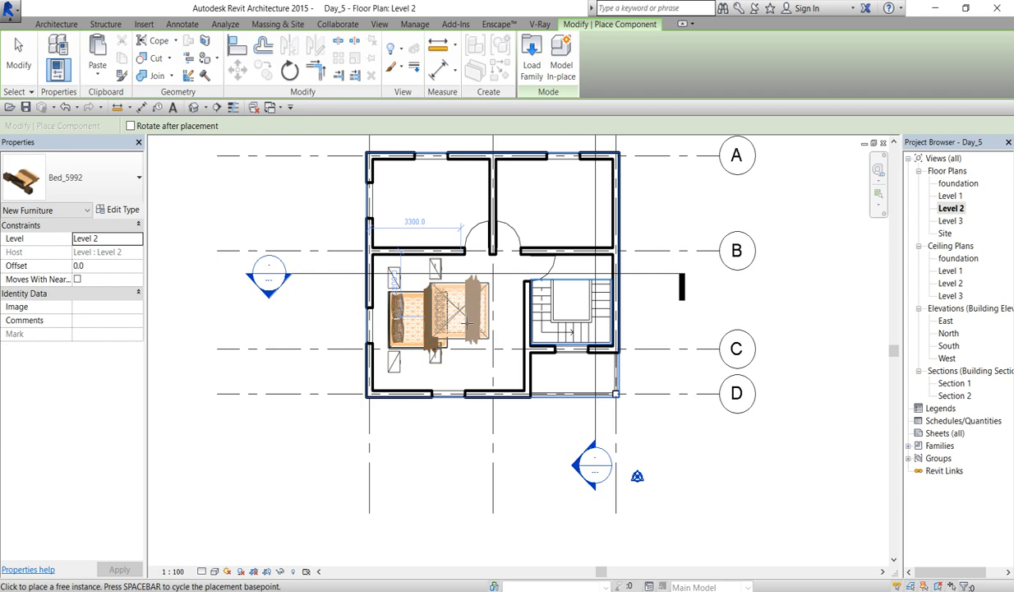
{"action": "key", "text": "Escape"}
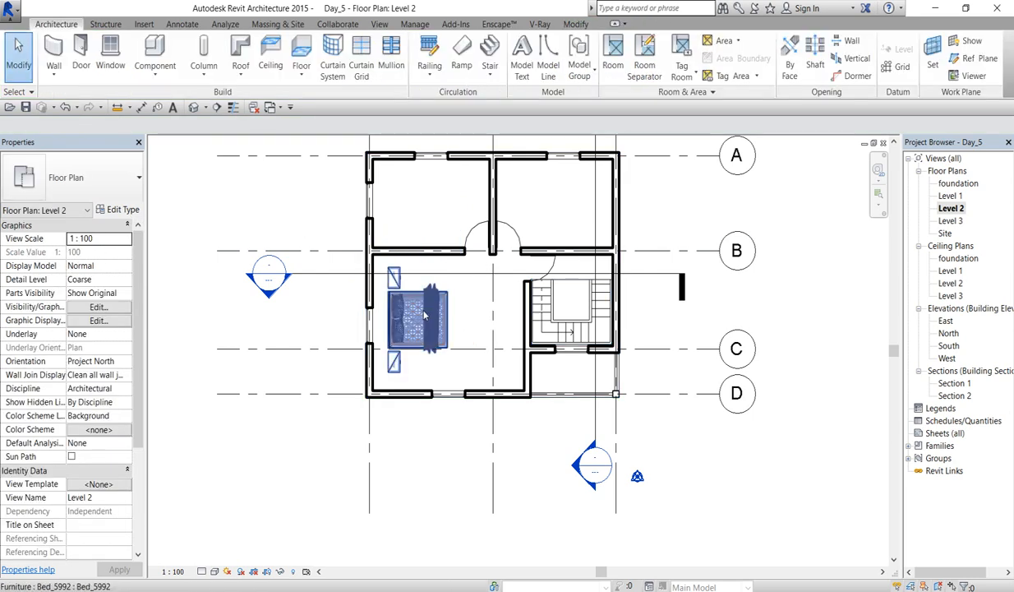
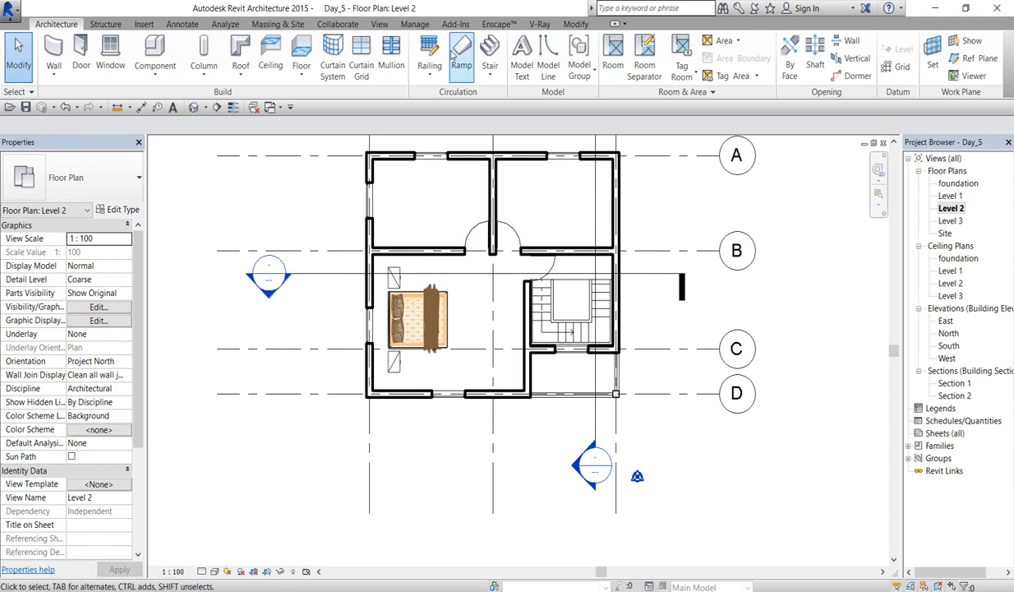
Step: Place an M_Sink Vanity-Square 500 x 440mm against the south wall of the northwest room, about 2200 mm from the west wall
{"action": "left_click", "coordinate": [154, 51]}
{"action": "left_click", "coordinate": [121, 179]}
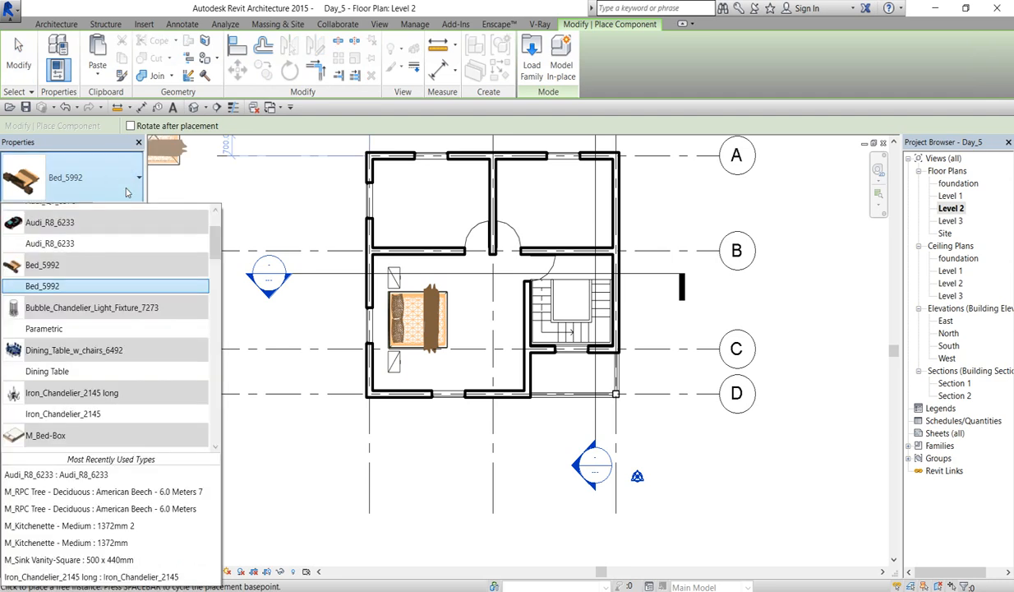
{"action": "left_click_drag", "start_coordinate": [215, 245], "coordinate": [217, 374]}
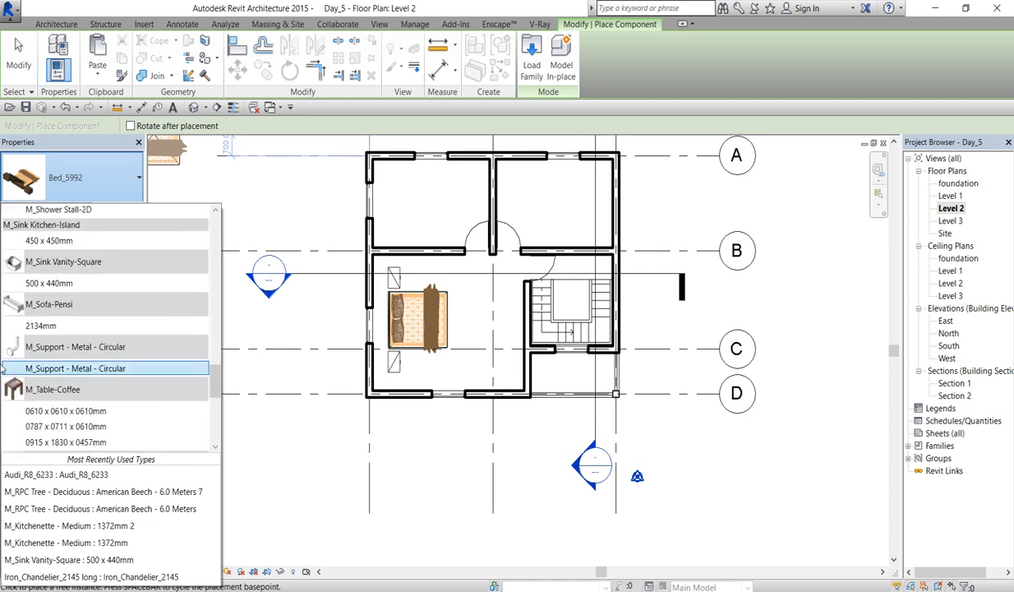
{"action": "left_click", "coordinate": [59, 283]}
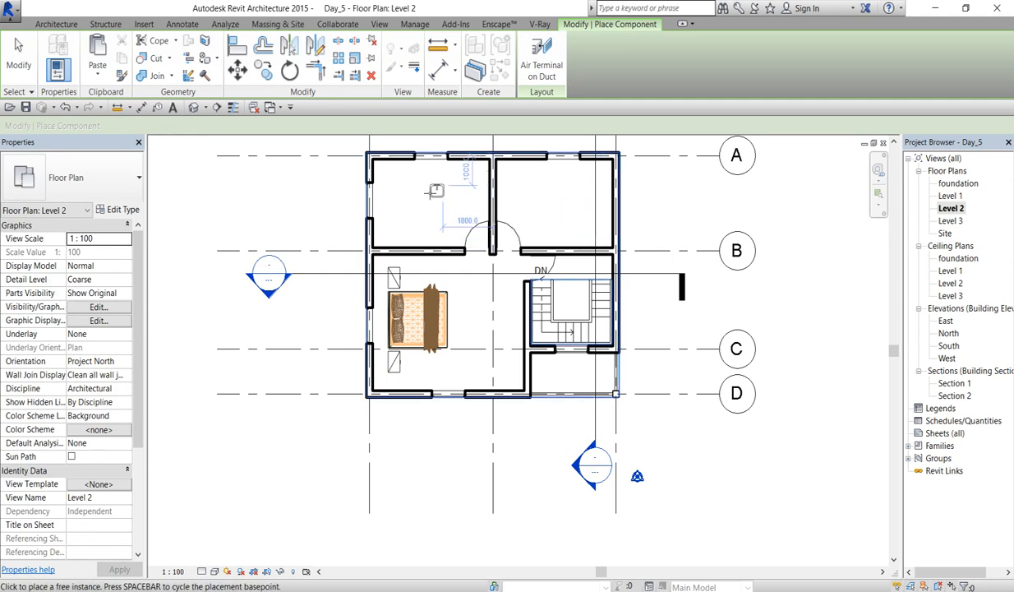
{"action": "left_click", "coordinate": [435, 238]}
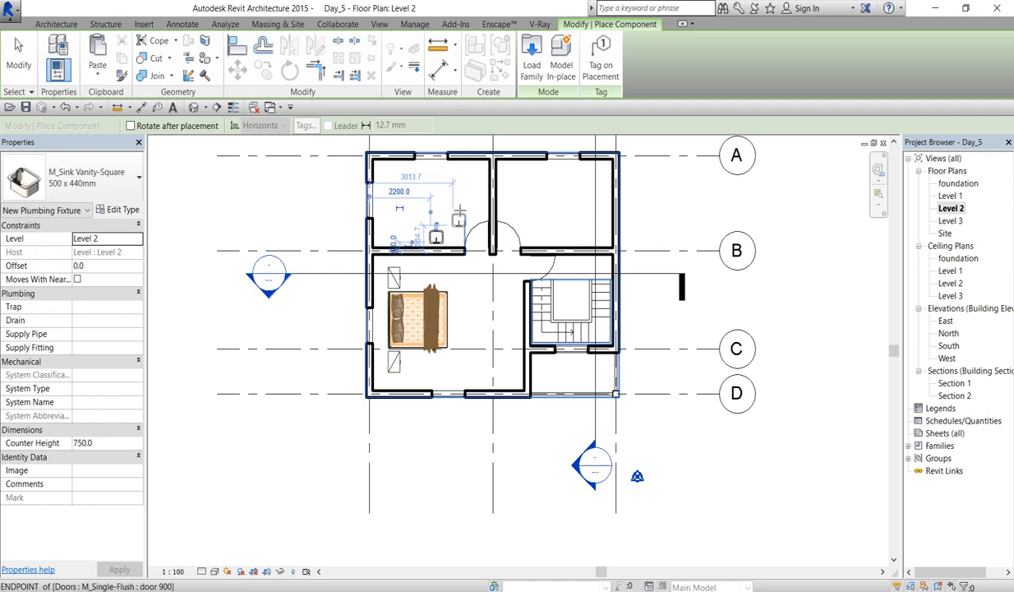
Step: Place an M_Toilet-Domestic-3D against the north wall of the northwest bathroom, opposite the sink
{"action": "left_click", "coordinate": [136, 177]}
{"action": "scroll", "coordinate": [213, 383], "scroll_direction": "down", "scroll_amount": 5}
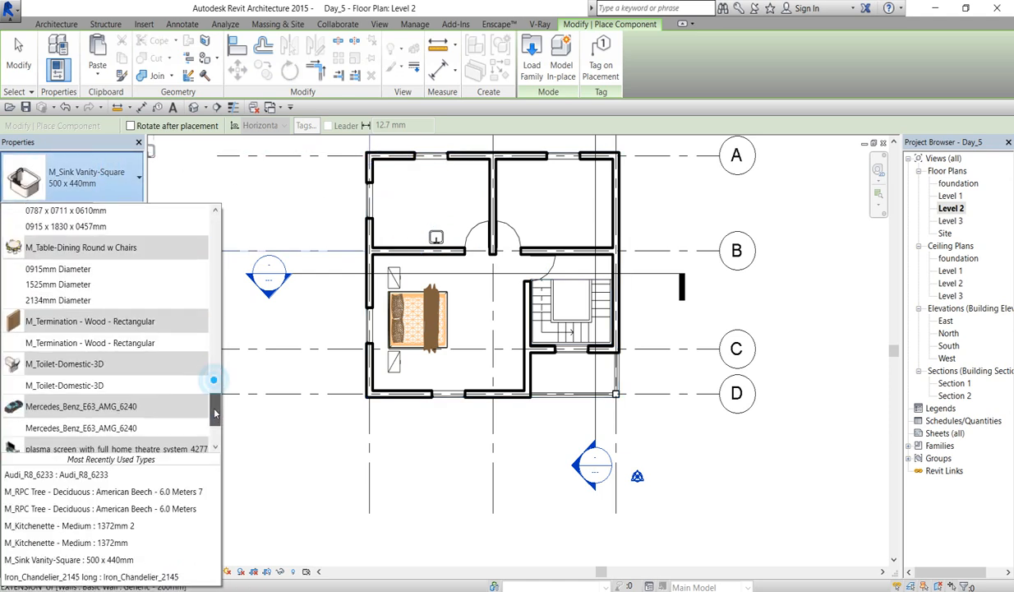
{"action": "left_click", "coordinate": [80, 276]}
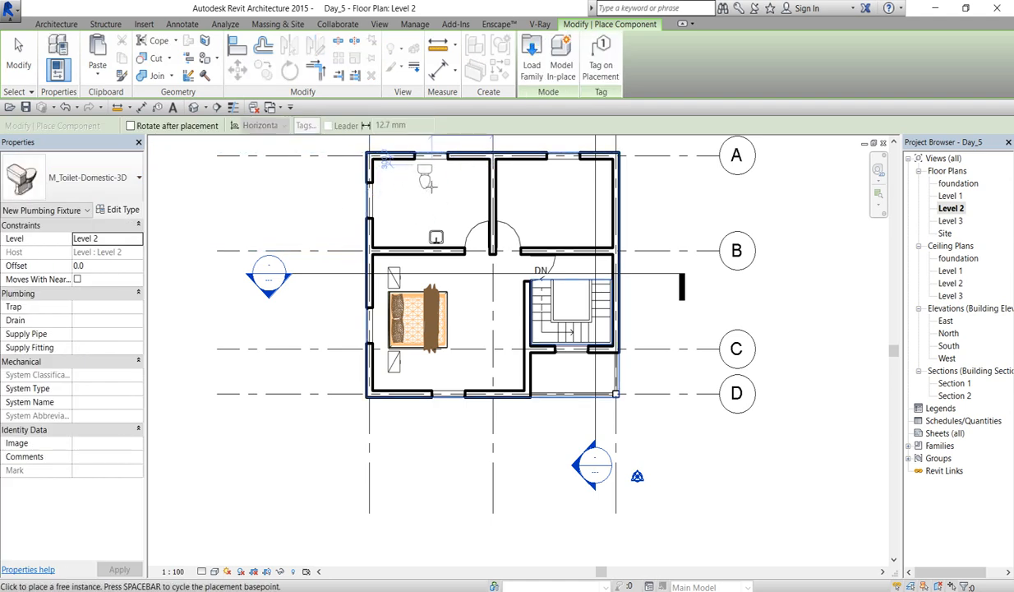
{"action": "left_click", "coordinate": [433, 179]}
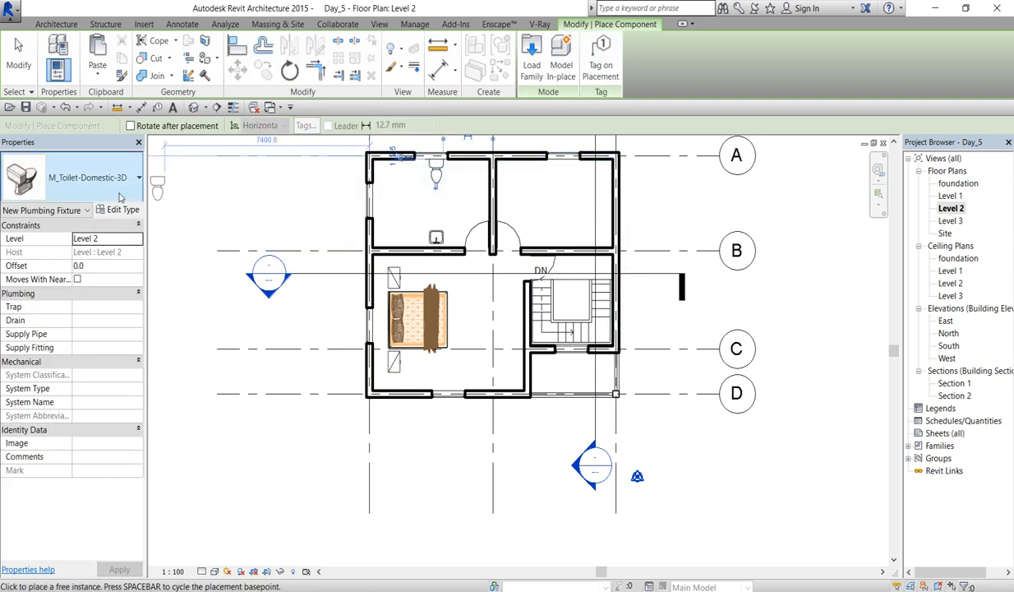
Step: Place an M_Shower Stall-2D against the west wall of the bathroom, between the toilet and the sink, and finish placing components
{"action": "left_click", "coordinate": [123, 180]}
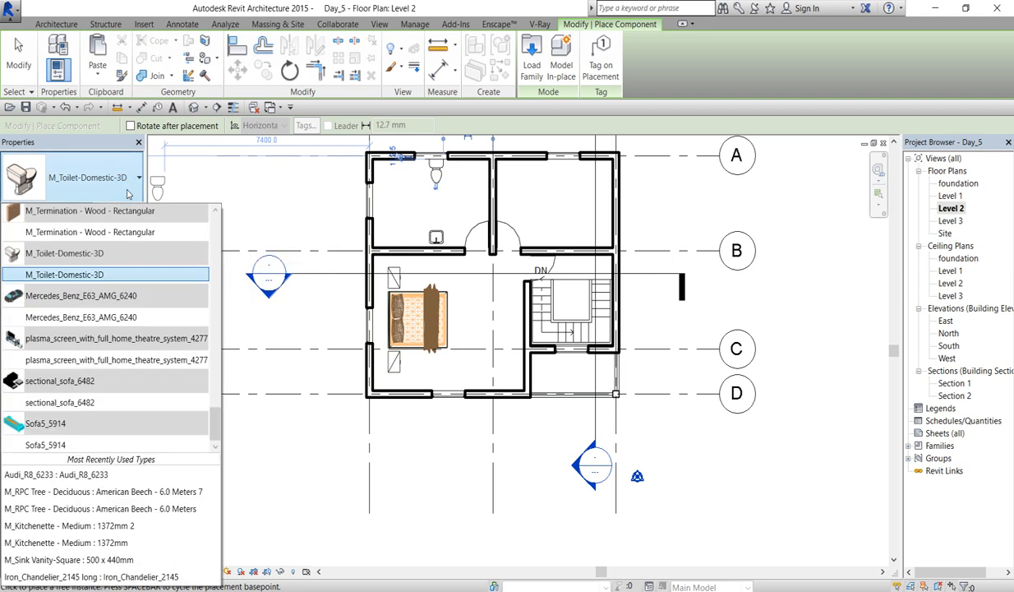
{"action": "left_click_drag", "start_coordinate": [219, 424], "coordinate": [220, 353]}
{"action": "left_click", "coordinate": [140, 351]}
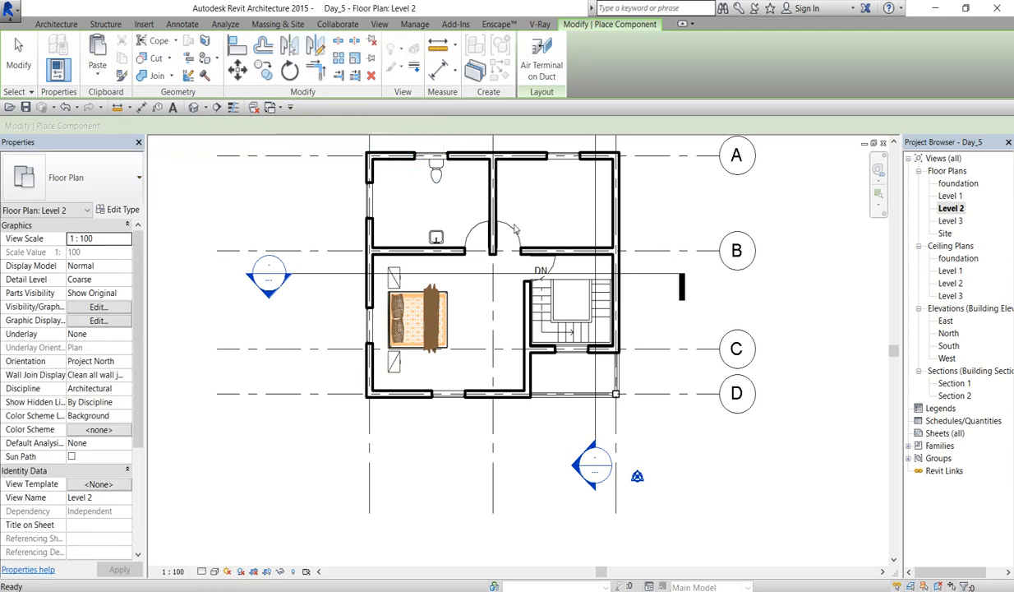
{"action": "left_click", "coordinate": [378, 216]}
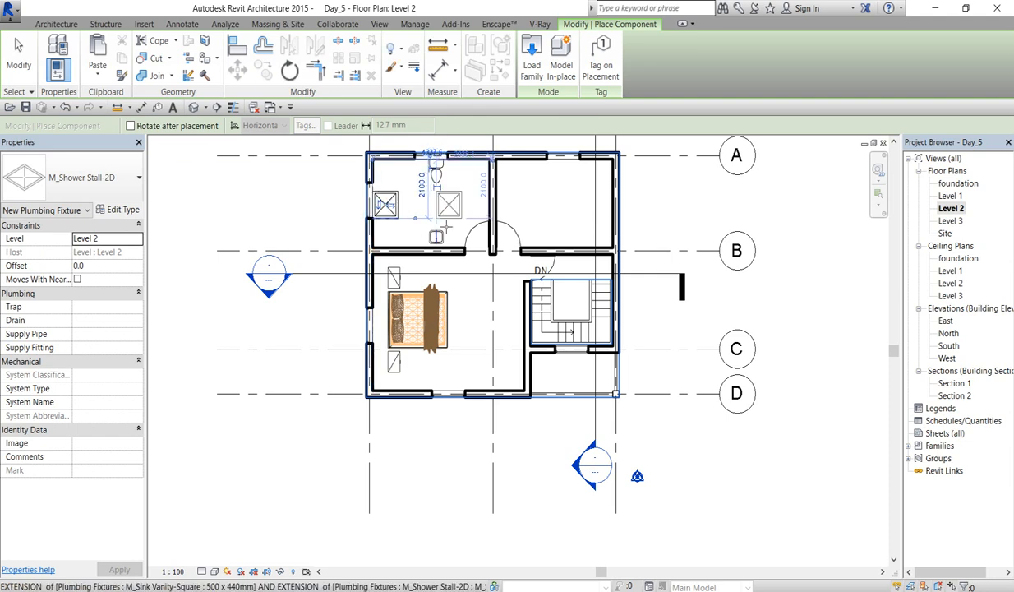
{"action": "key", "text": "Escape"}
{"action": "key", "text": "Escape"}
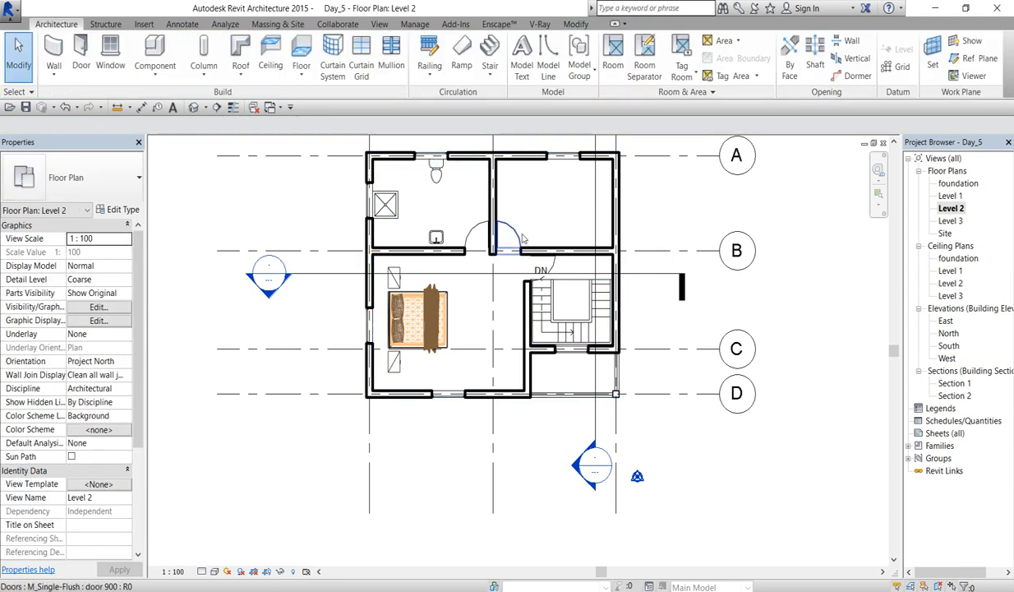
Step: Rehost the stair room's door 900 to the grid B wall north of the stairs, opening into the northeast room
{"action": "scroll", "coordinate": [522, 238], "scroll_direction": "up", "scroll_amount": 2}
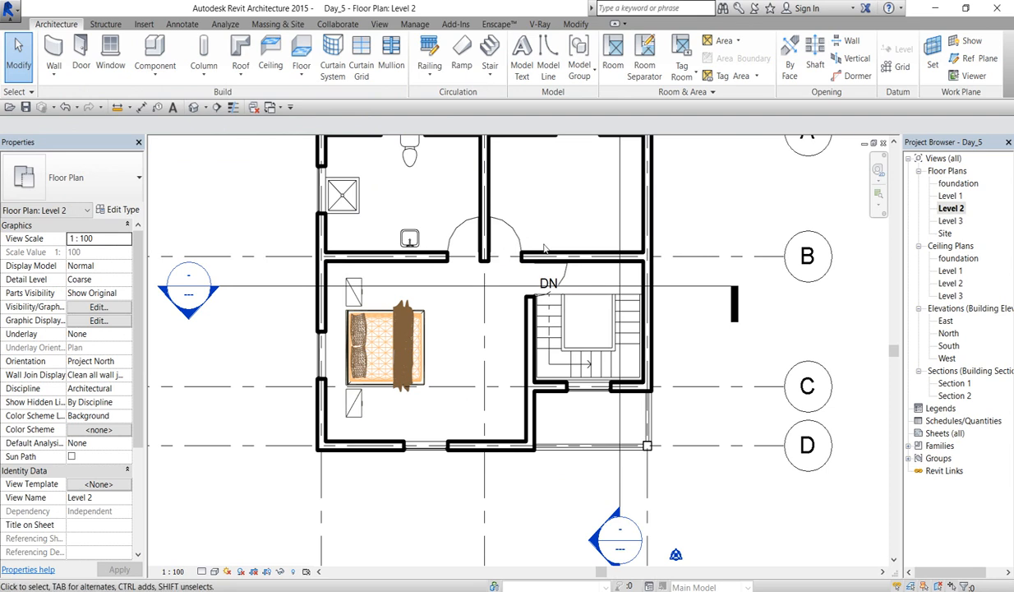
{"action": "left_click", "coordinate": [563, 279]}
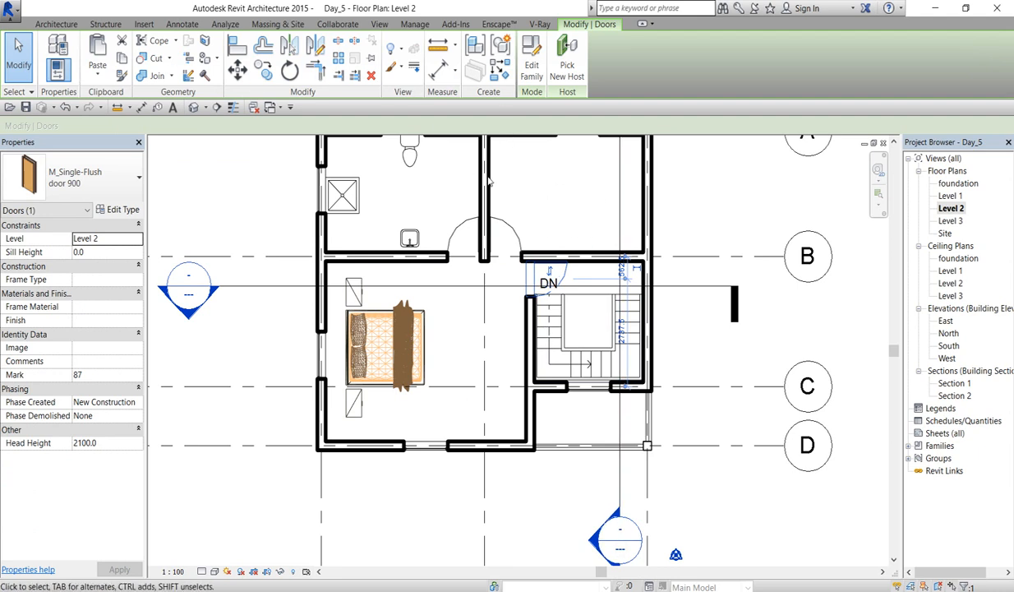
{"action": "left_click", "coordinate": [566, 67]}
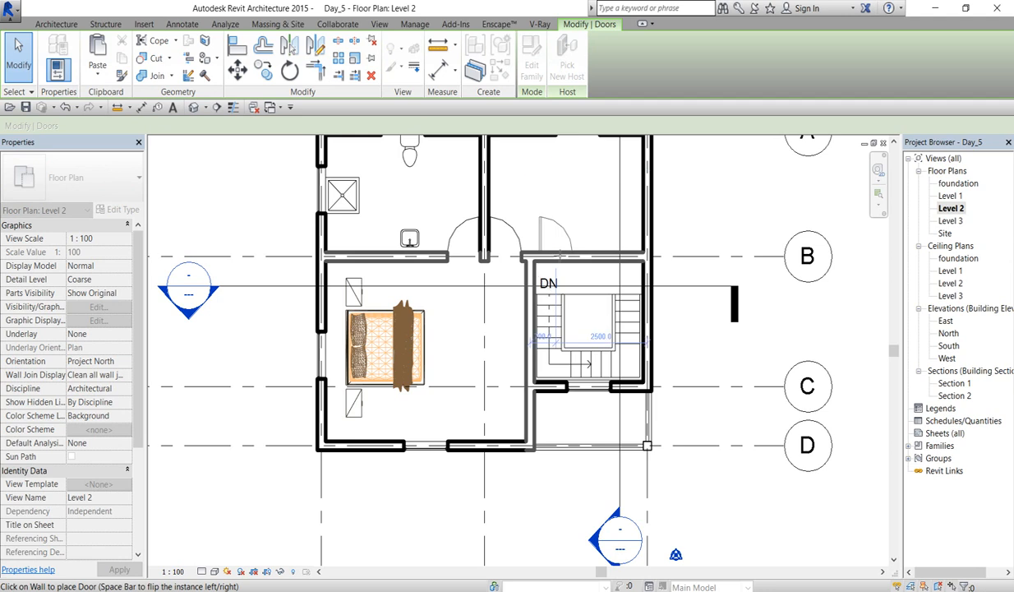
{"action": "left_click", "coordinate": [554, 248]}
{"action": "left_click", "coordinate": [551, 174]}
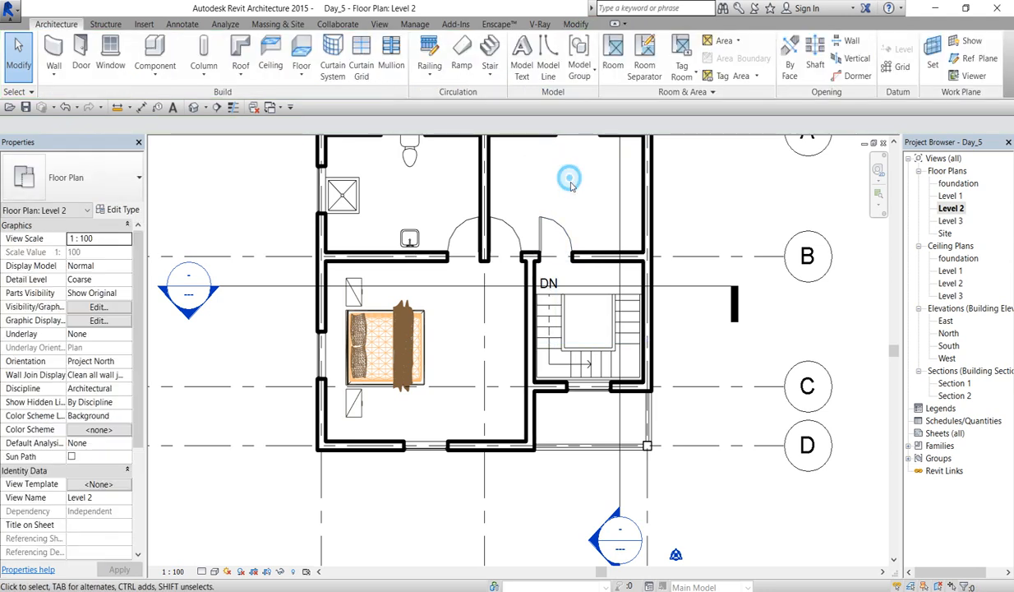
{"action": "right_click", "coordinate": [571, 183]}
{"action": "left_click", "coordinate": [592, 193]}
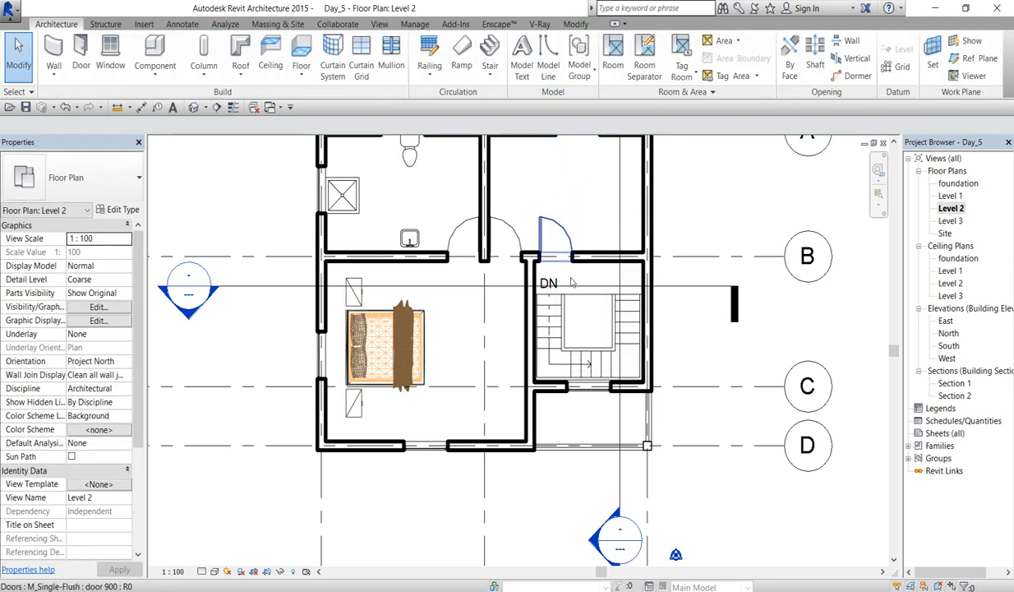
Step: Place an M_Sofa-Pensi 2134mm near the north wall of the northeast room, about 2100 mm from the east wall
{"action": "scroll", "coordinate": [573, 282], "scroll_direction": "down", "scroll_amount": 3}
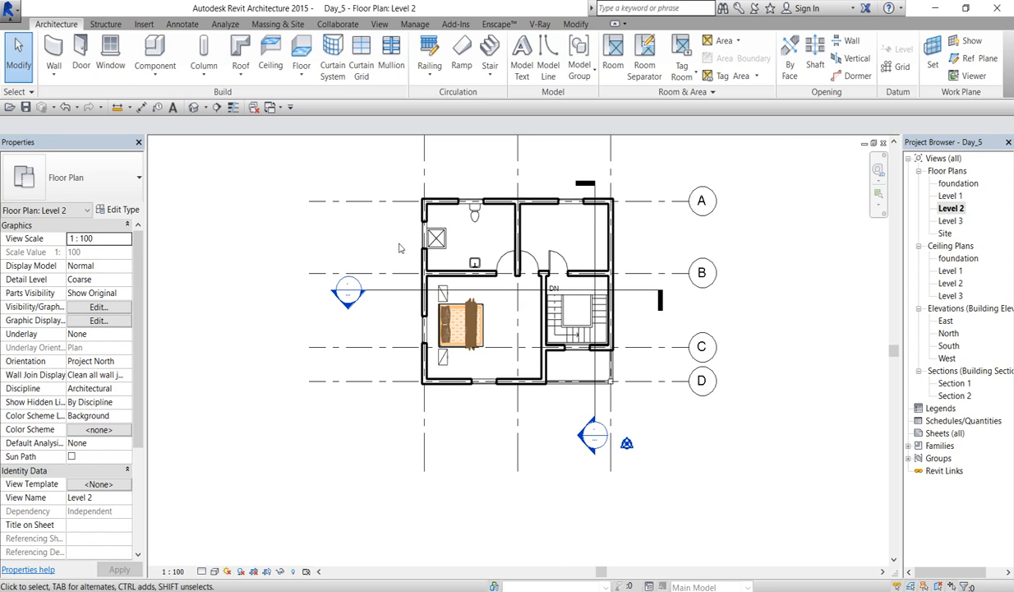
{"action": "left_click", "coordinate": [152, 54]}
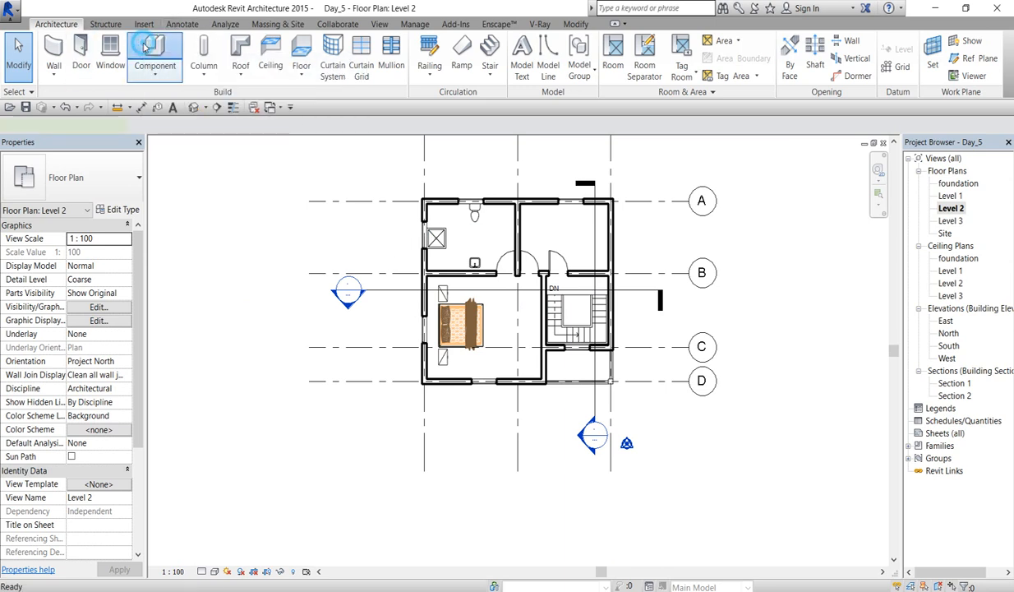
{"action": "left_click", "coordinate": [116, 180]}
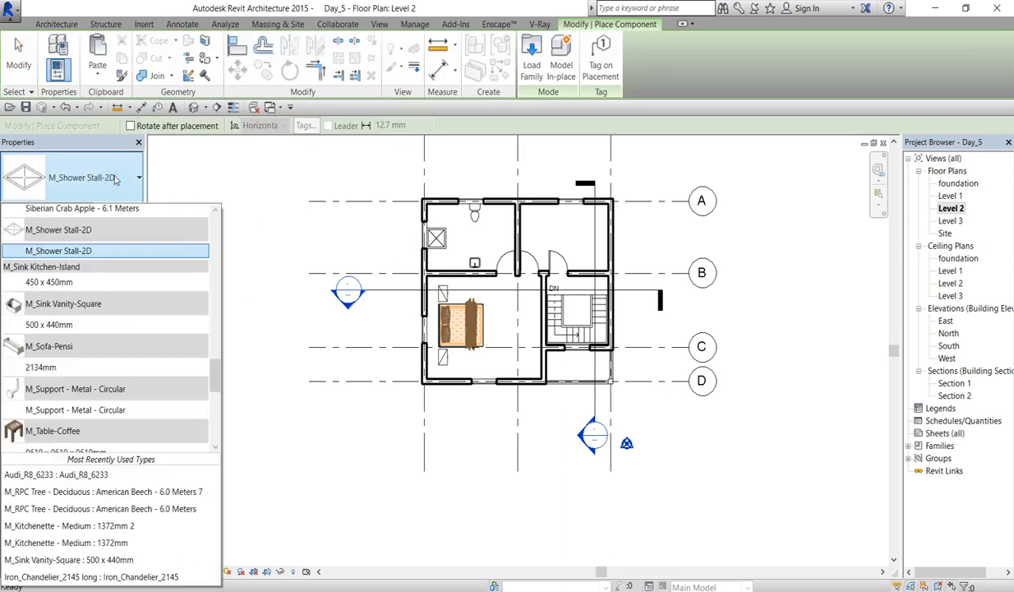
{"action": "left_click", "coordinate": [50, 368]}
{"action": "scroll", "coordinate": [587, 220], "scroll_direction": "up", "scroll_amount": 3}
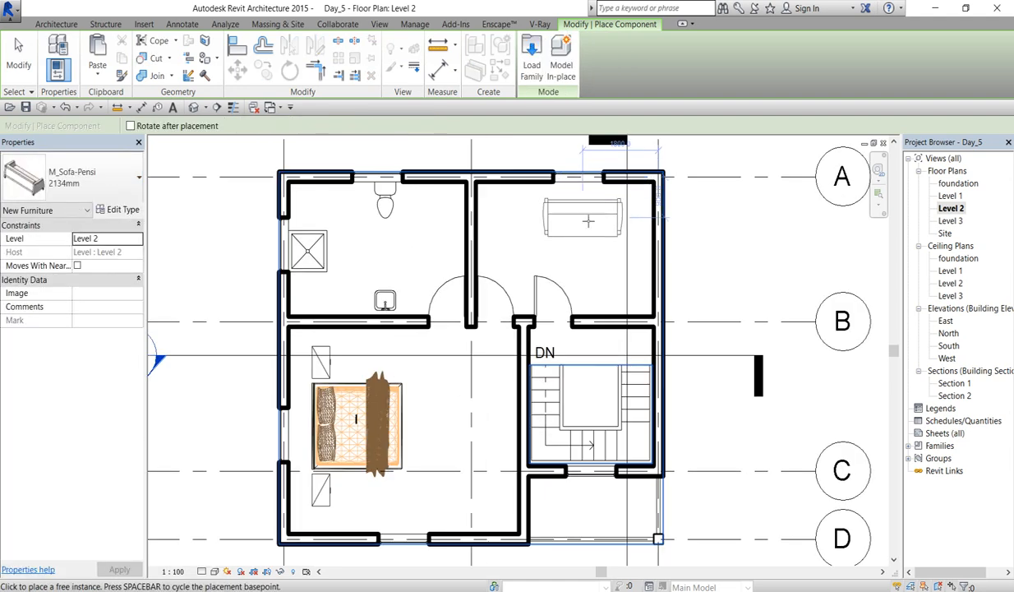
{"action": "left_click", "coordinate": [573, 212]}
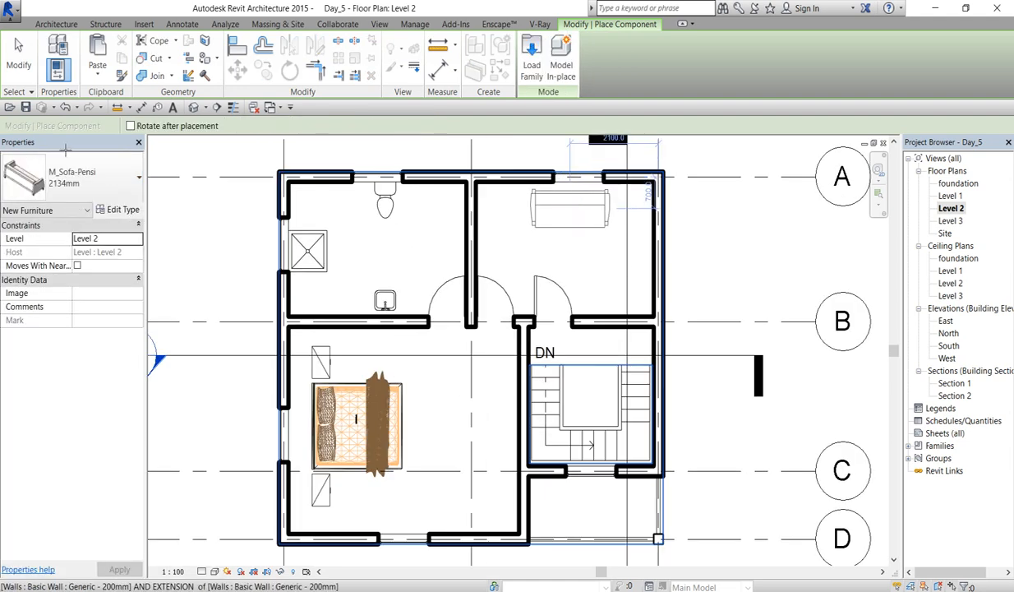
Step: Place an M_Table-Coffee 0610 x 0610 x 0610mm in front of the sofa, about 2000 mm from the east wall, and finish placing components
{"action": "left_click", "coordinate": [115, 179]}
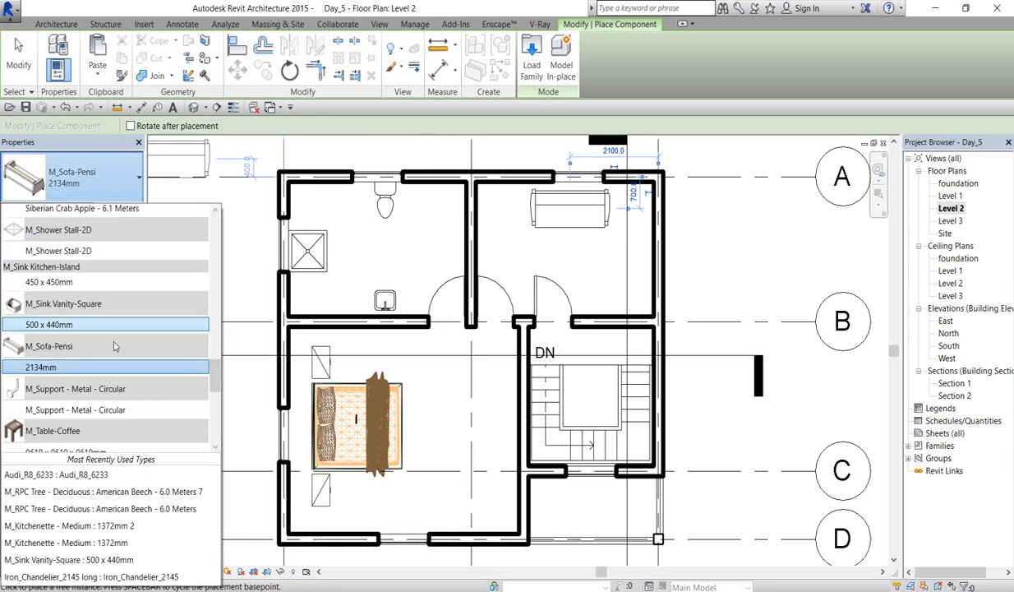
{"action": "scroll", "coordinate": [219, 370], "scroll_direction": "down", "scroll_amount": 5}
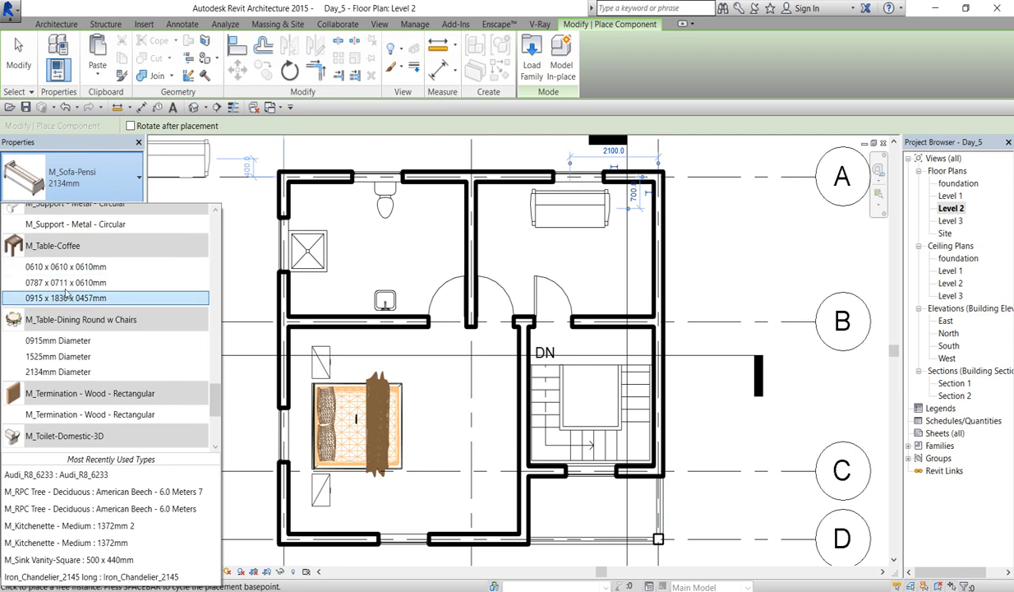
{"action": "left_click", "coordinate": [72, 266]}
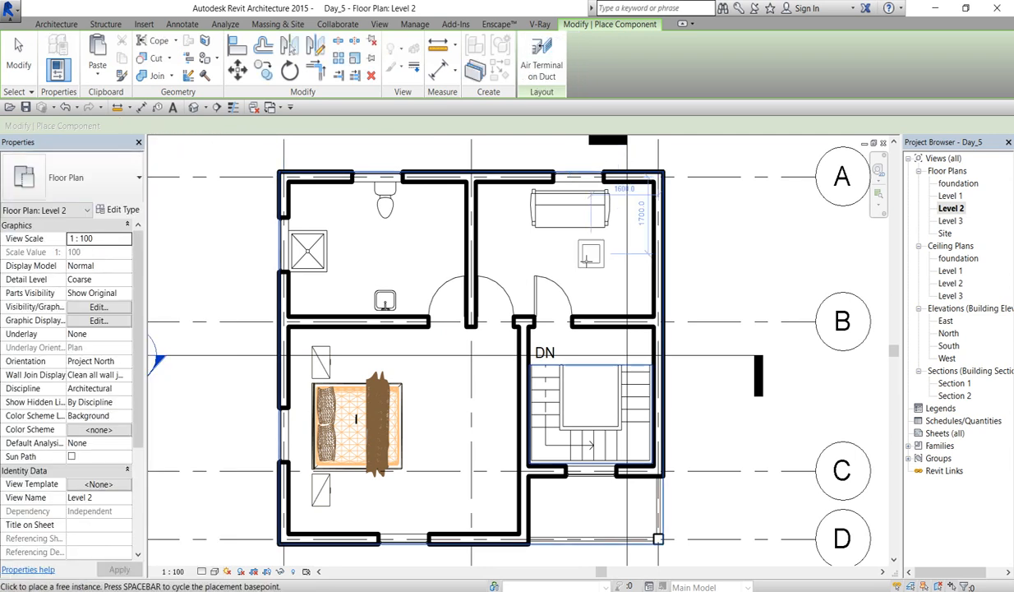
{"action": "left_click", "coordinate": [581, 259]}
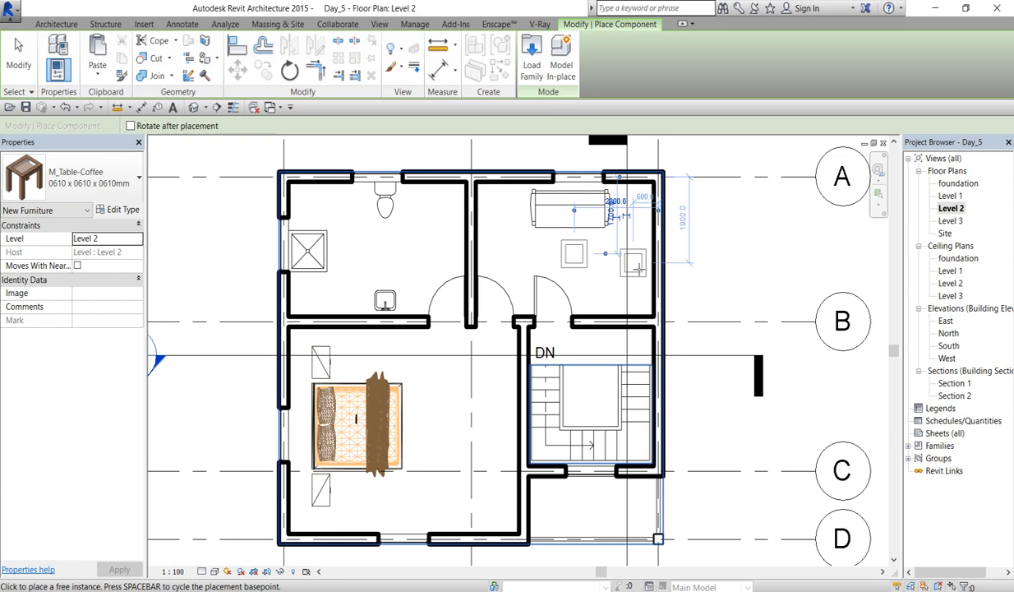
{"action": "key", "text": "Escape"}
{"action": "key", "text": "Escape"}
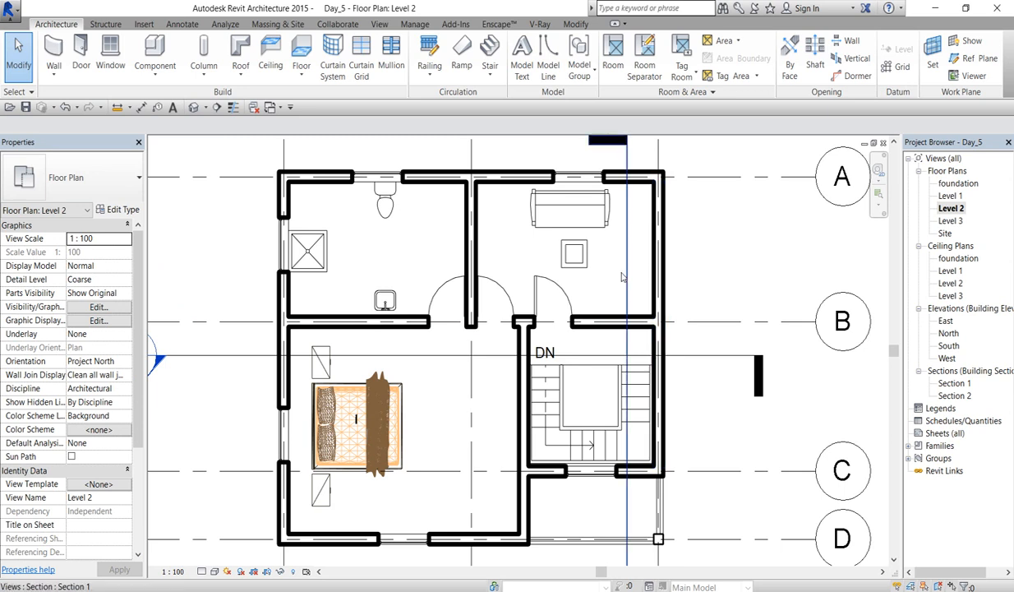
{"action": "scroll", "coordinate": [574, 278], "scroll_direction": "down", "scroll_amount": 3}
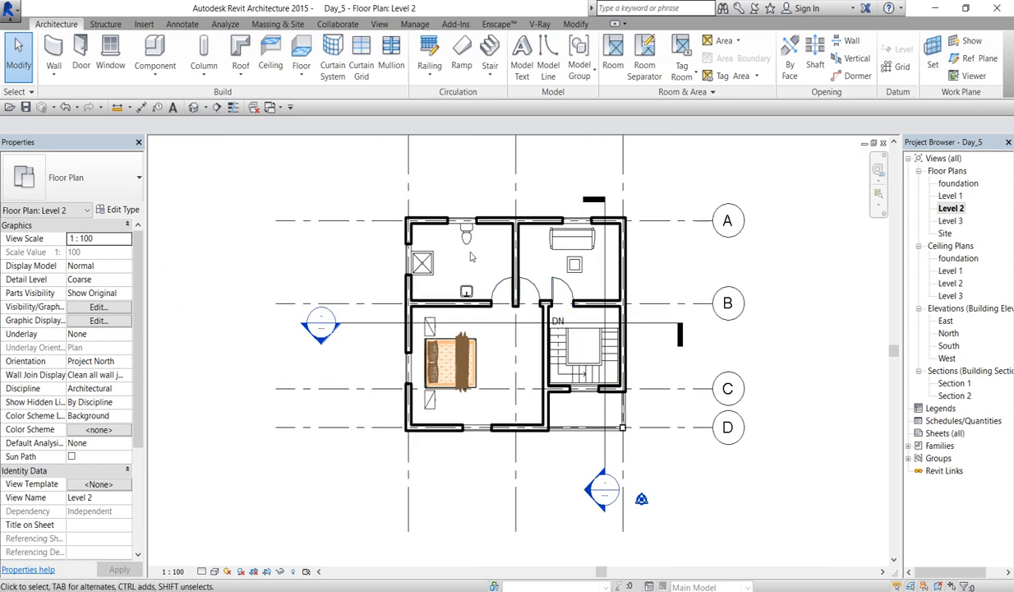
{"action": "scroll", "coordinate": [487, 239], "scroll_direction": "up", "scroll_amount": 2}
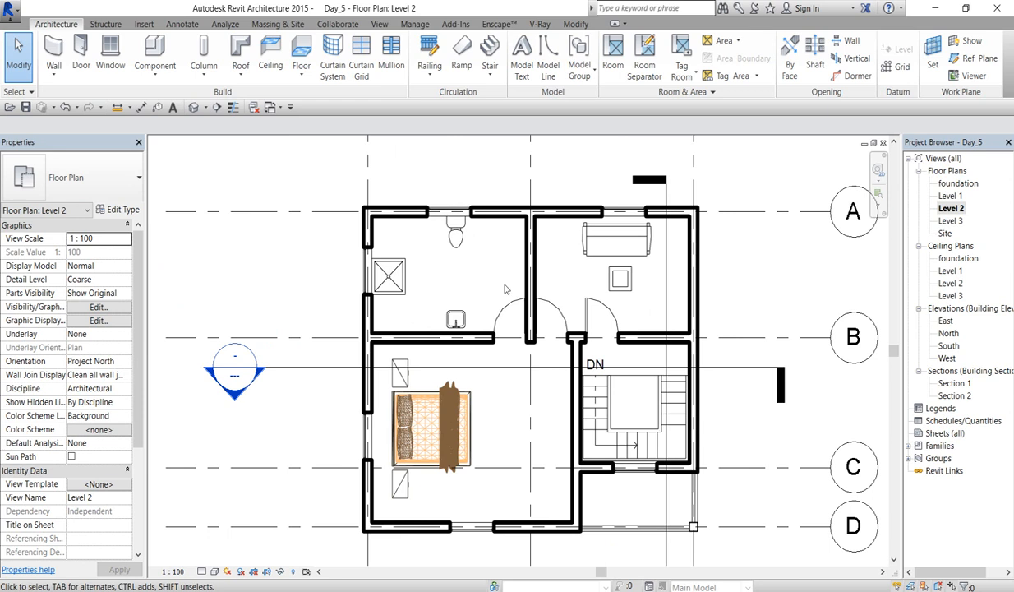
{"action": "scroll", "coordinate": [590, 352], "scroll_direction": "down", "scroll_amount": 2}
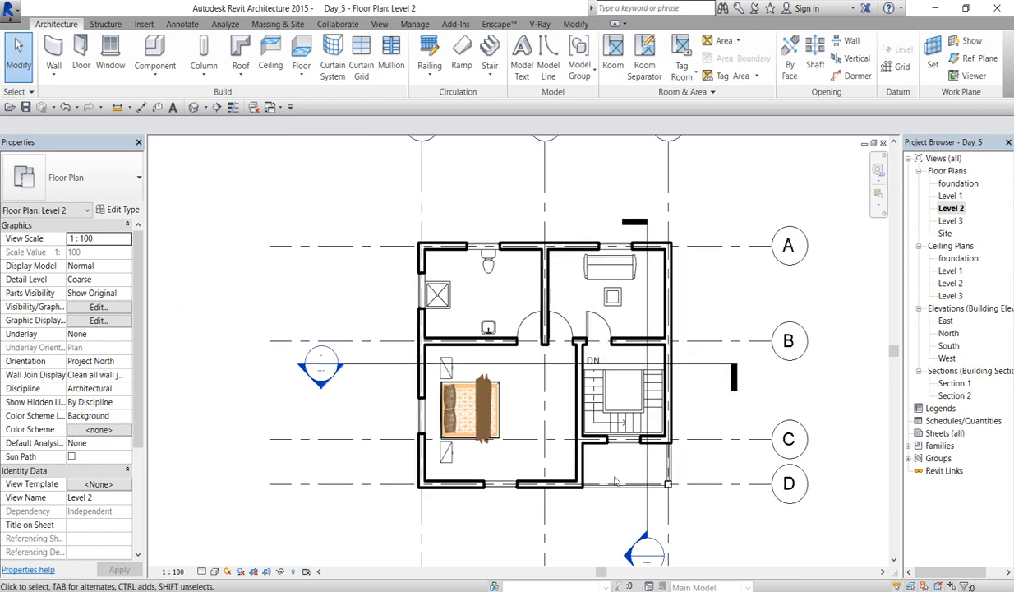
{"action": "scroll", "coordinate": [615, 481], "scroll_direction": "up", "scroll_amount": 2}
{"action": "scroll", "coordinate": [543, 345], "scroll_direction": "up", "scroll_amount": 1}
{"action": "scroll", "coordinate": [520, 299], "scroll_direction": "down", "scroll_amount": 1}
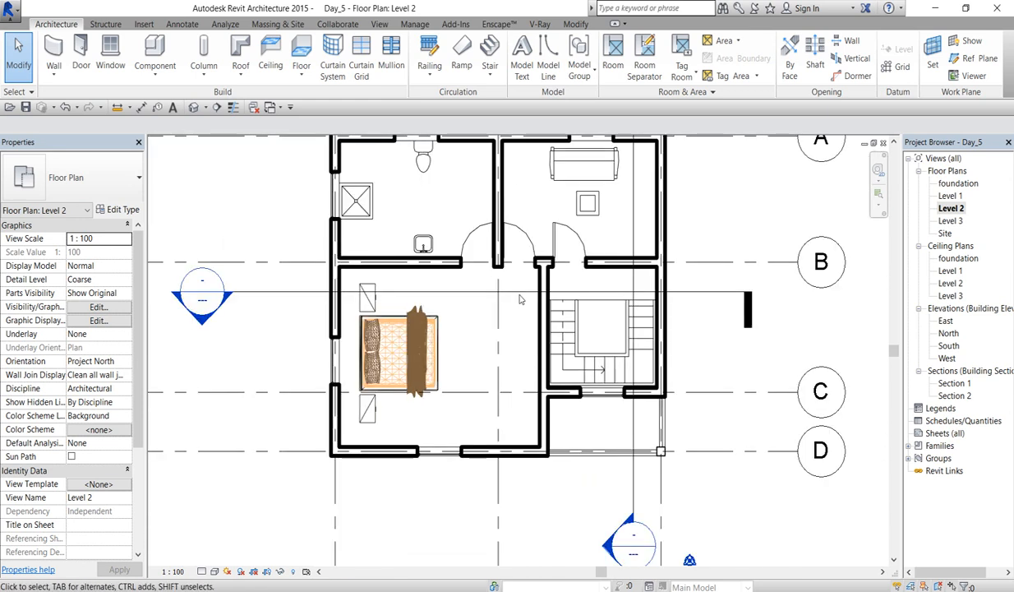
Step: Place another door 900 in the bedroom's east wall, midway between grids C and D, and flip it to open into the bedroom
{"action": "left_click", "coordinate": [518, 235]}
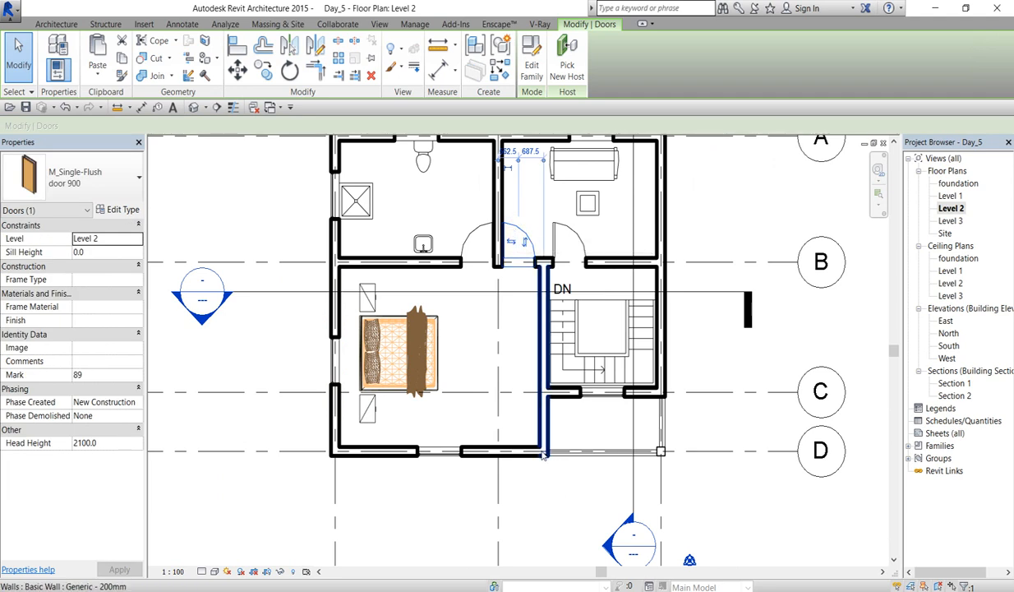
{"action": "left_click", "coordinate": [475, 70]}
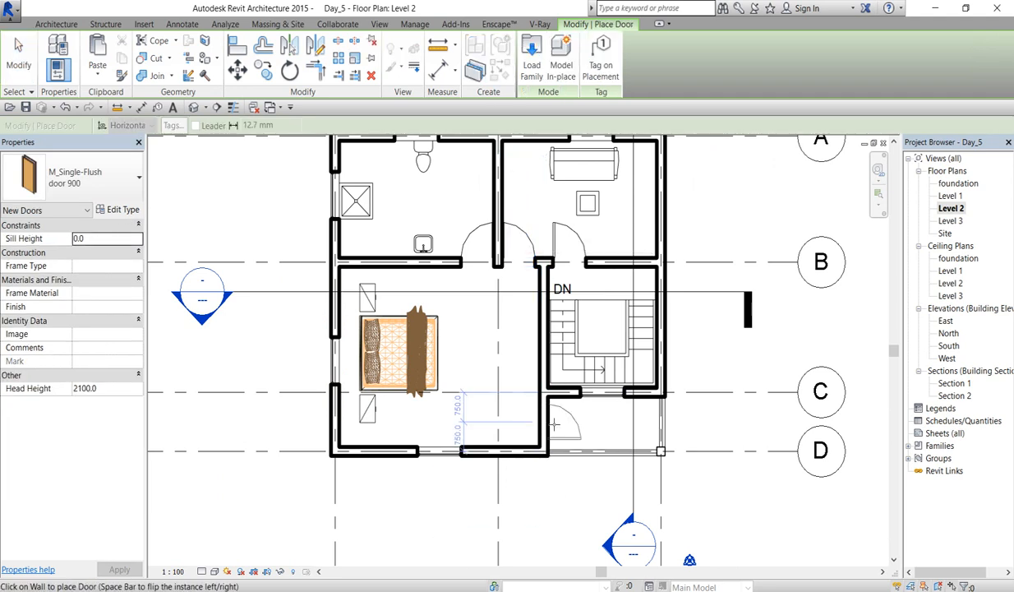
{"action": "right_click", "coordinate": [612, 418]}
{"action": "left_click", "coordinate": [626, 426]}
{"action": "right_click", "coordinate": [577, 422]}
{"action": "left_click", "coordinate": [608, 257]}
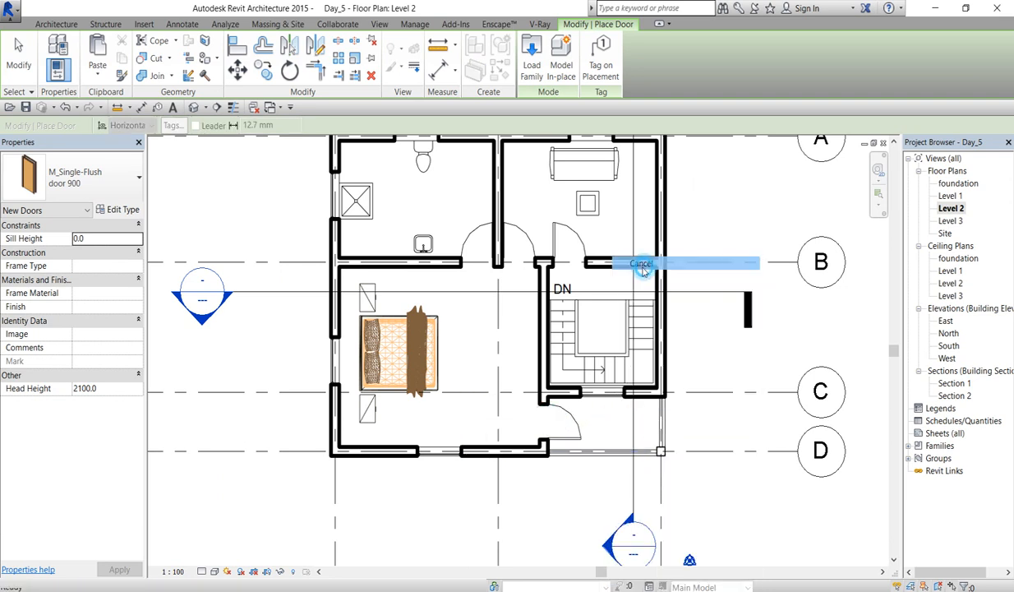
{"action": "left_click", "coordinate": [577, 419]}
{"action": "left_click", "coordinate": [564, 415]}
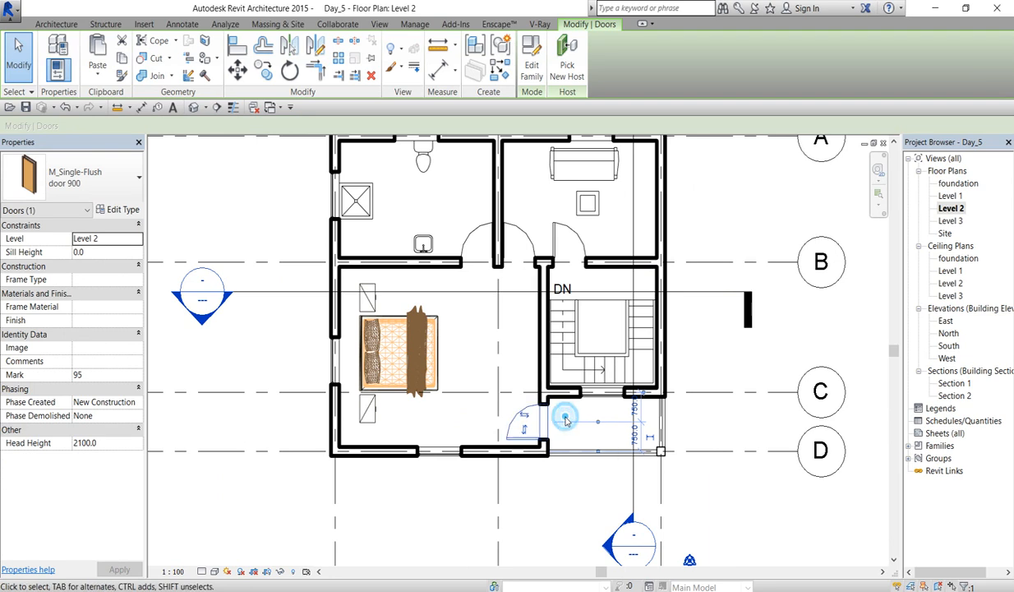
Step: Align the new balcony door's edge with the inner face of the bedroom's south wall and finish aligning
{"action": "left_click", "coordinate": [237, 45]}
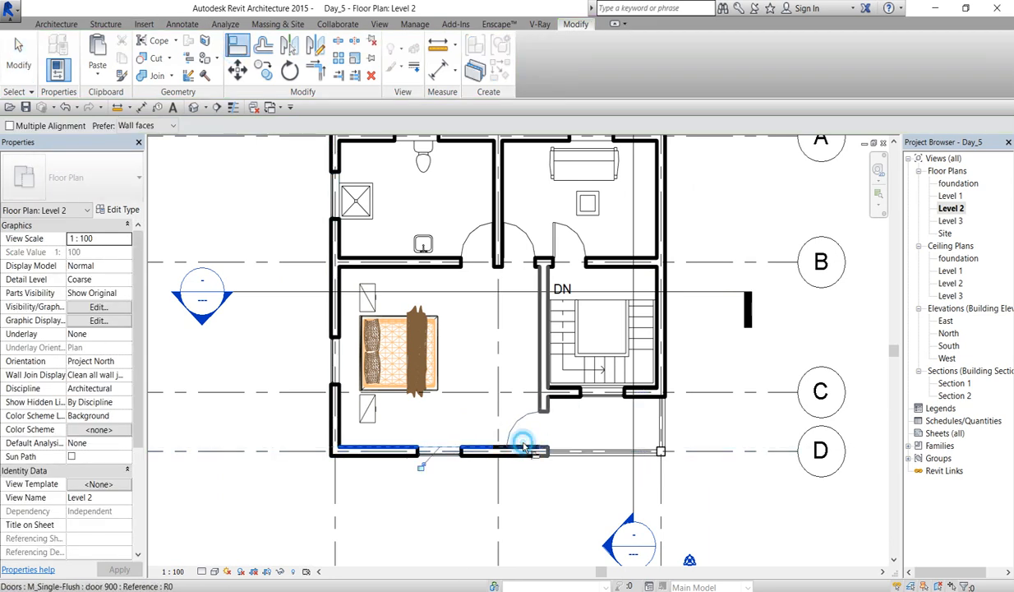
{"action": "right_click", "coordinate": [577, 416]}
{"action": "left_click", "coordinate": [610, 424]}
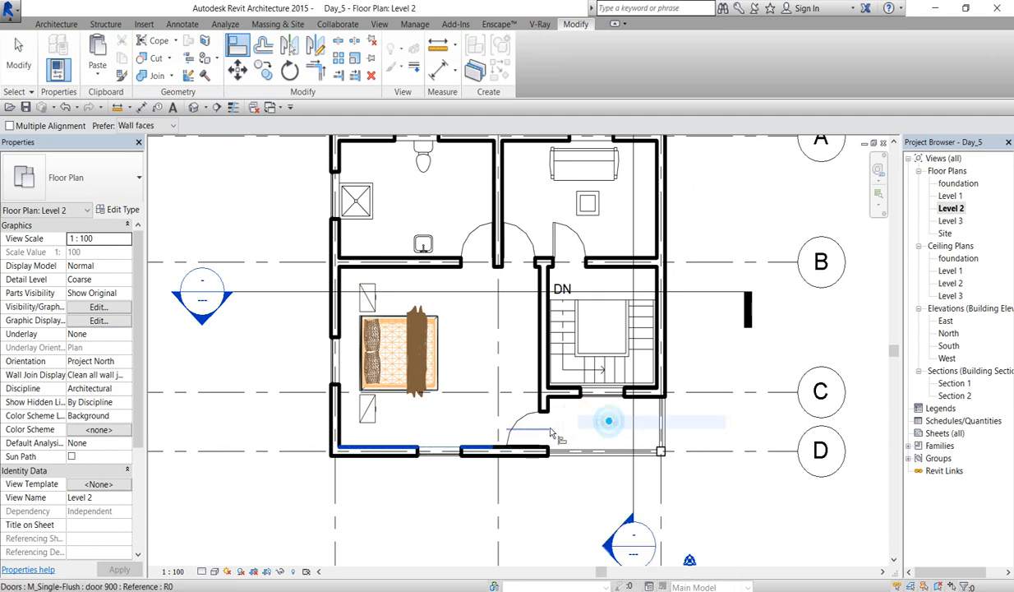
{"action": "scroll", "coordinate": [547, 423], "scroll_direction": "down", "scroll_amount": 3}
{"action": "right_click", "coordinate": [657, 294]}
{"action": "left_click", "coordinate": [708, 307]}
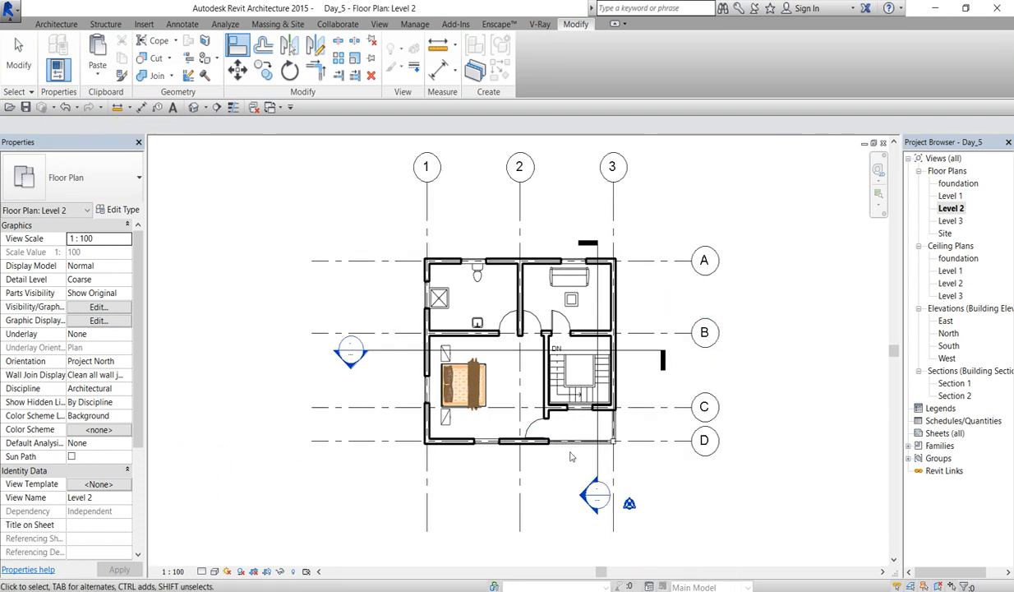
{"action": "scroll", "coordinate": [629, 461], "scroll_direction": "up", "scroll_amount": 3}
{"action": "scroll", "coordinate": [630, 462], "scroll_direction": "down", "scroll_amount": 2}
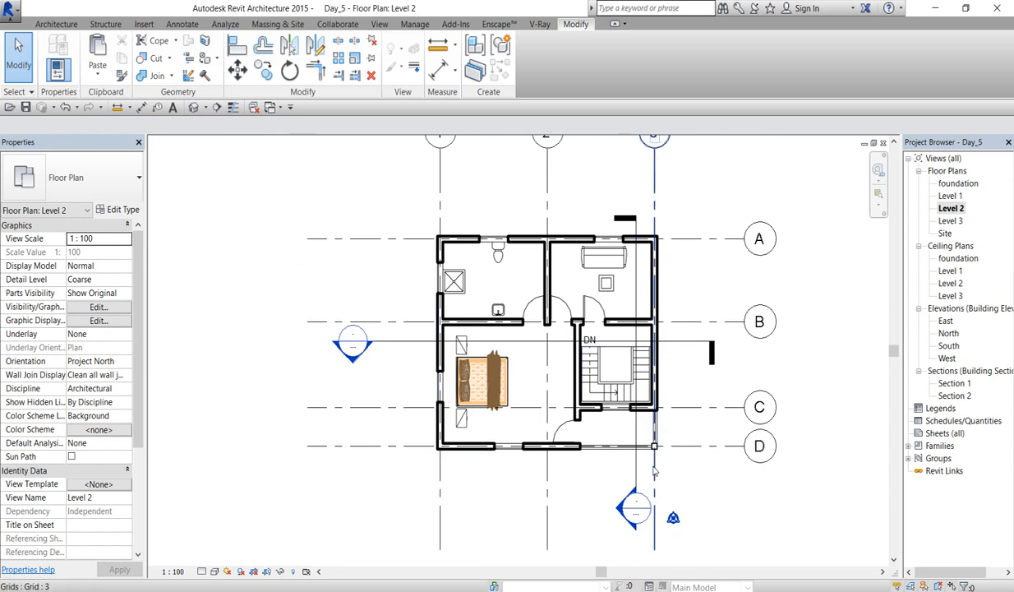
{"action": "scroll", "coordinate": [630, 461], "scroll_direction": "up", "scroll_amount": 2}
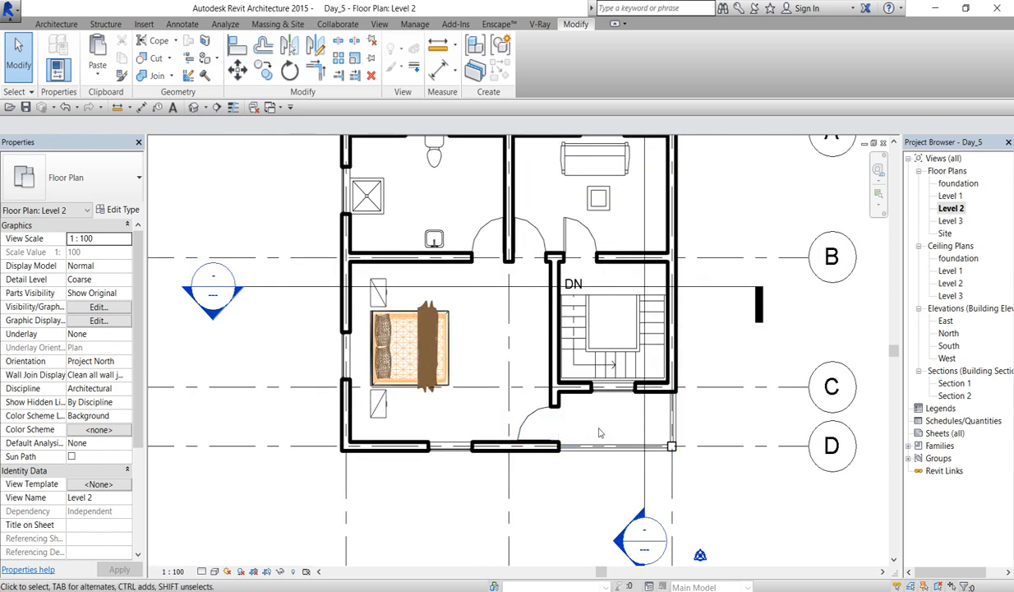
Step: Open the Level 1 floor plan and draw a rectangular Filled Region about 3088 x 1388 mm over the entrance porch between grids C and D
{"action": "double_click", "coordinate": [951, 195]}
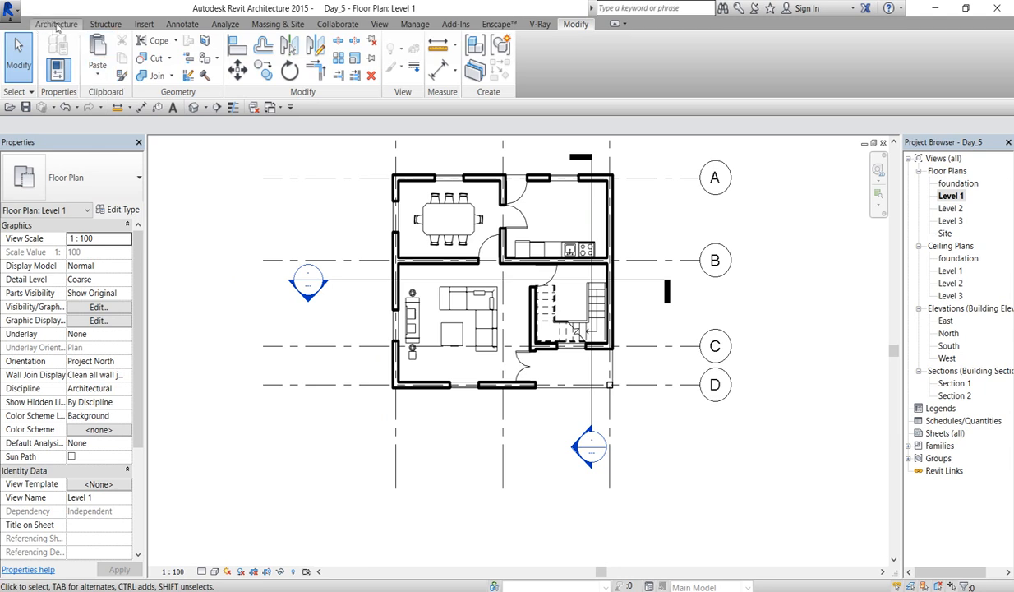
{"action": "left_click", "coordinate": [181, 27]}
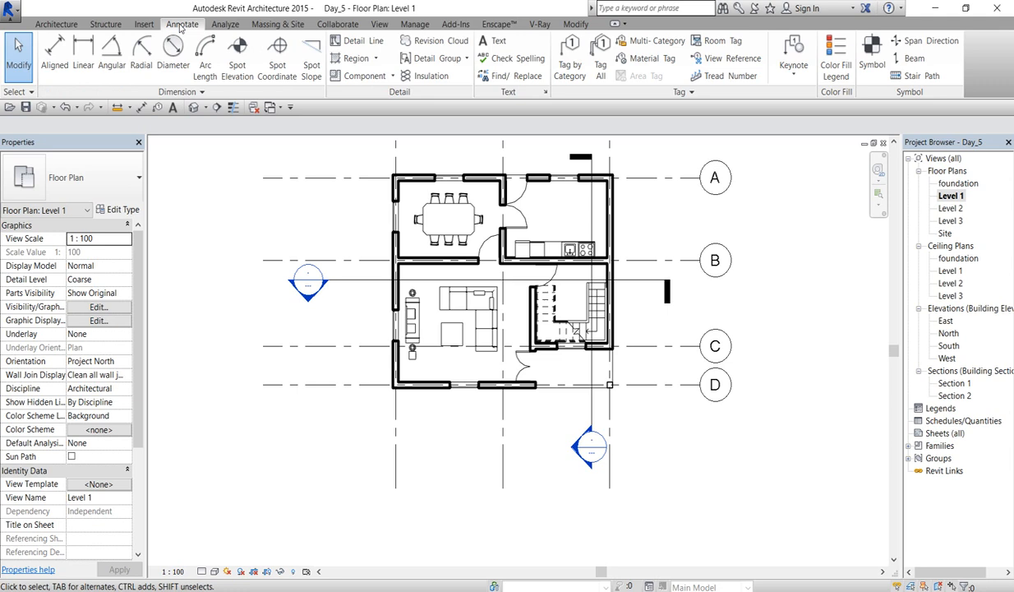
{"action": "left_click", "coordinate": [360, 58]}
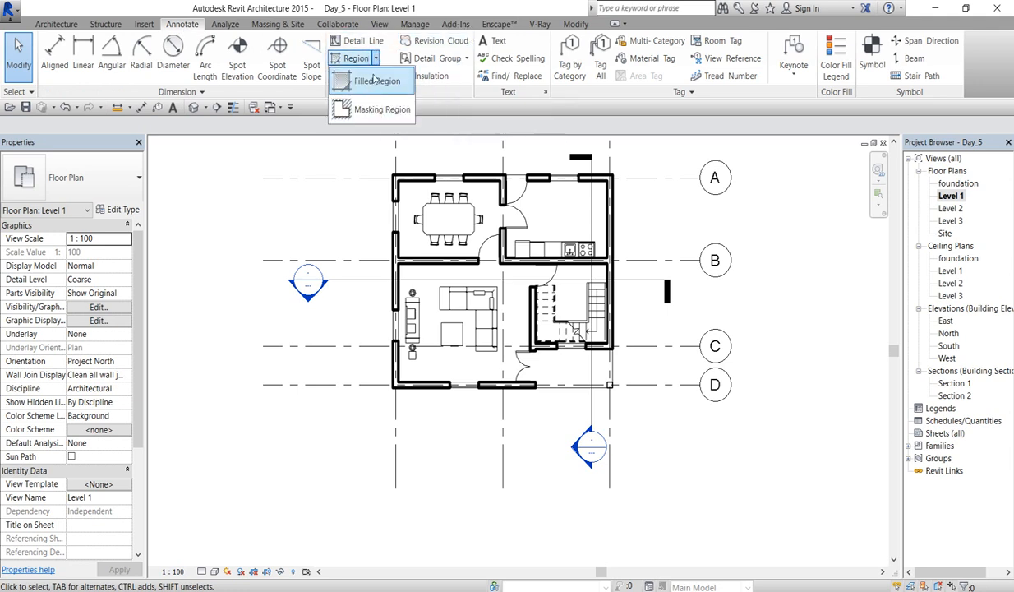
{"action": "left_click", "coordinate": [374, 79]}
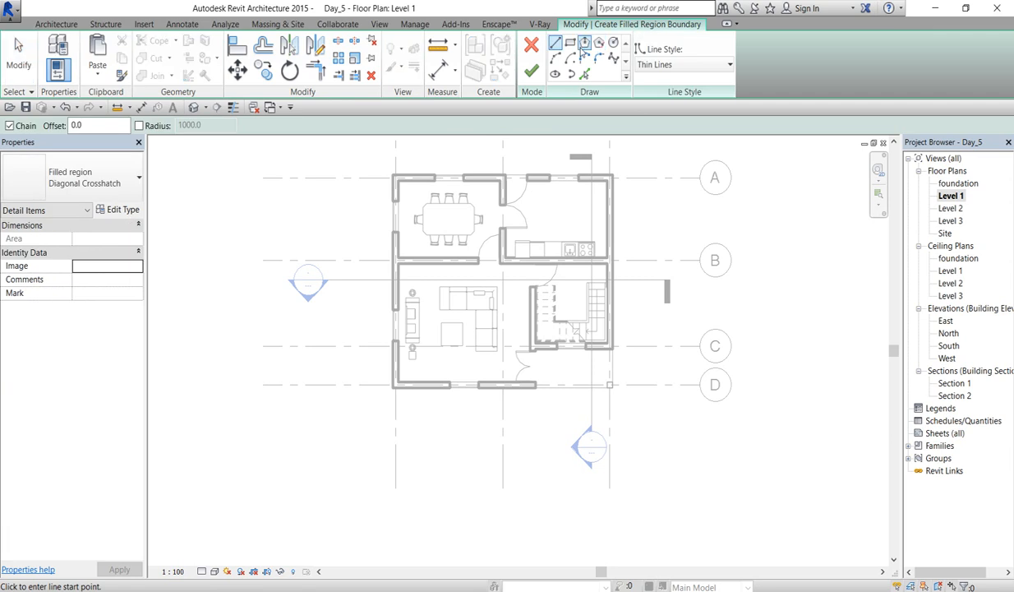
{"action": "left_click", "coordinate": [570, 45]}
{"action": "scroll", "coordinate": [624, 374], "scroll_direction": "up", "scroll_amount": 4}
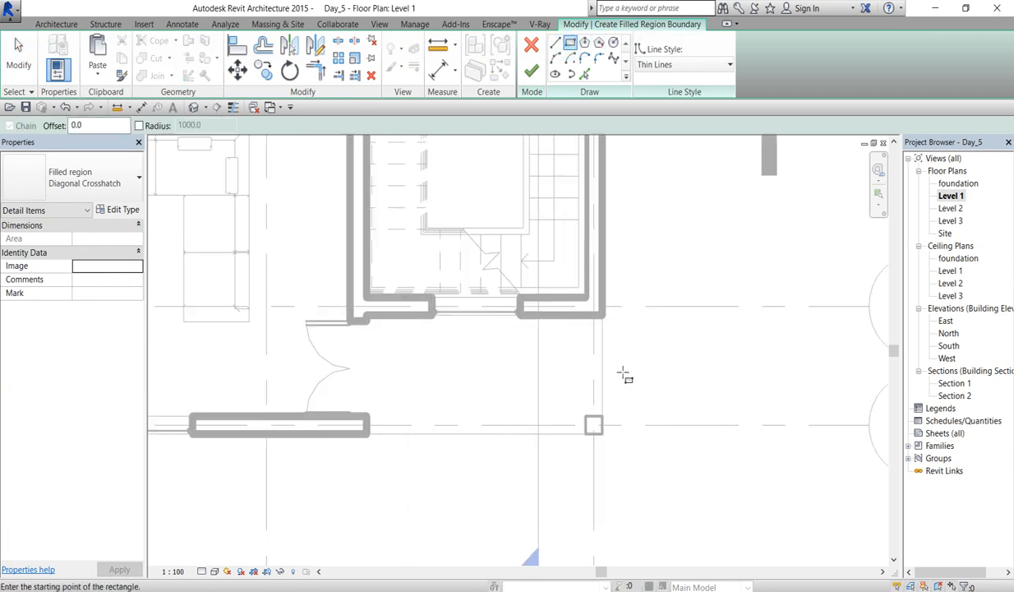
{"action": "scroll", "coordinate": [602, 313], "scroll_direction": "up", "scroll_amount": 3}
{"action": "scroll", "coordinate": [606, 305], "scroll_direction": "down", "scroll_amount": 2}
{"action": "left_click", "coordinate": [594, 292]}
{"action": "scroll", "coordinate": [573, 335], "scroll_direction": "down", "scroll_amount": 3}
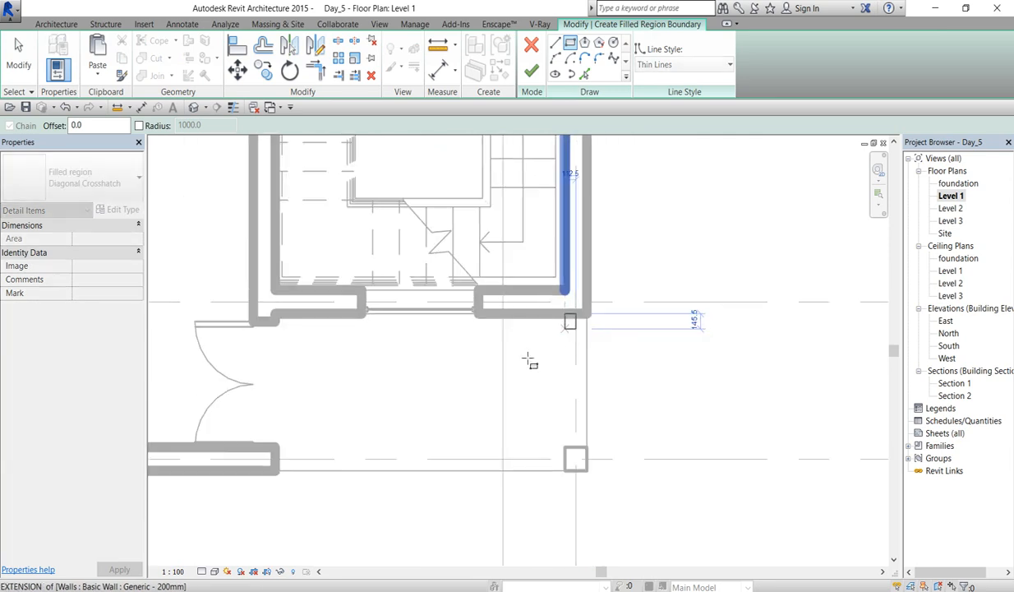
{"action": "left_click", "coordinate": [284, 466]}
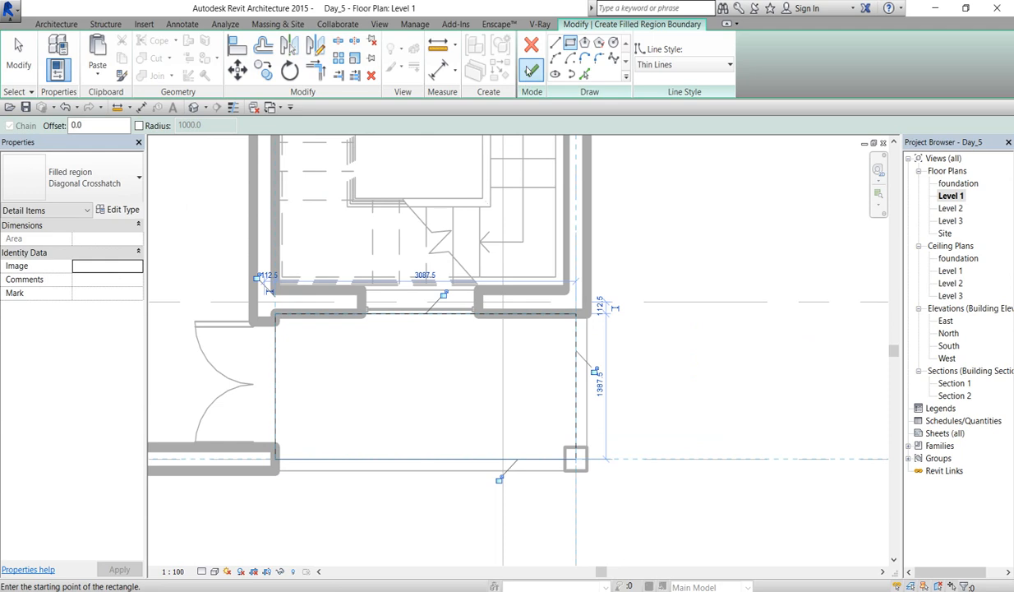
{"action": "left_click", "coordinate": [530, 71]}
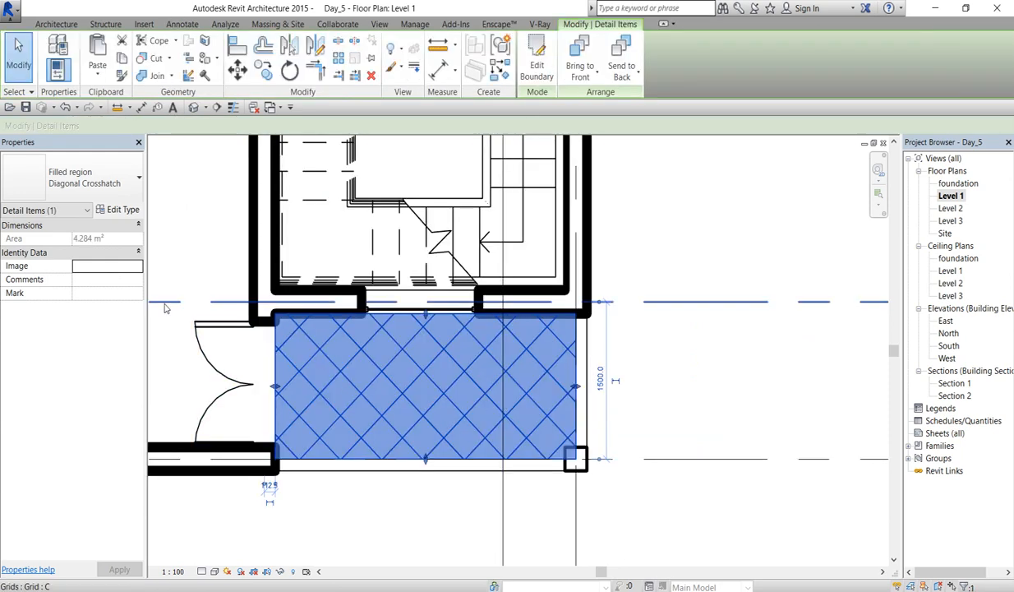
{"action": "left_click", "coordinate": [652, 250]}
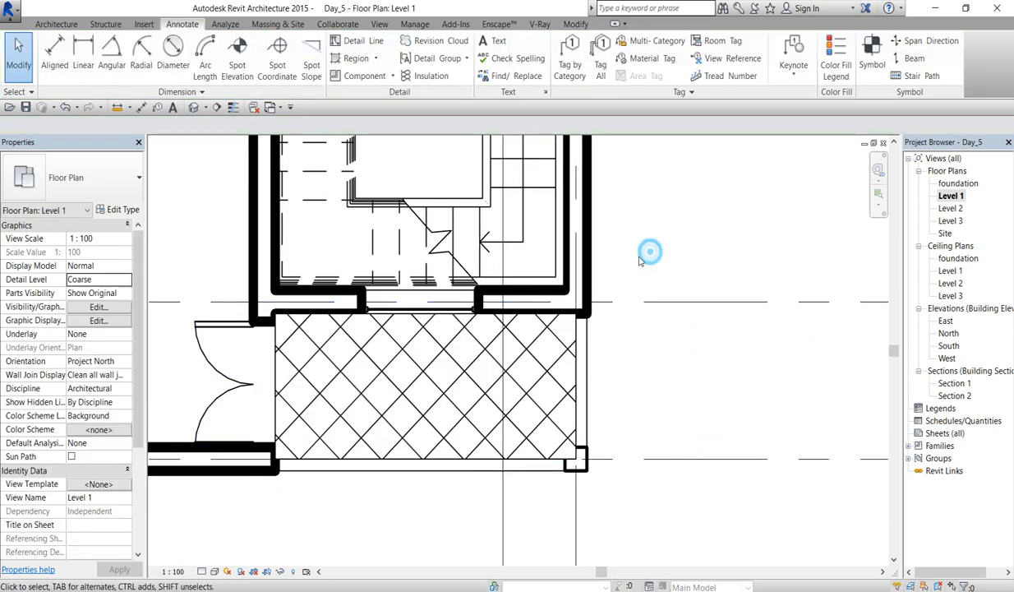
Step: Change the porch filled region's type to Diagonal Down - Transparent
{"action": "left_click", "coordinate": [577, 387]}
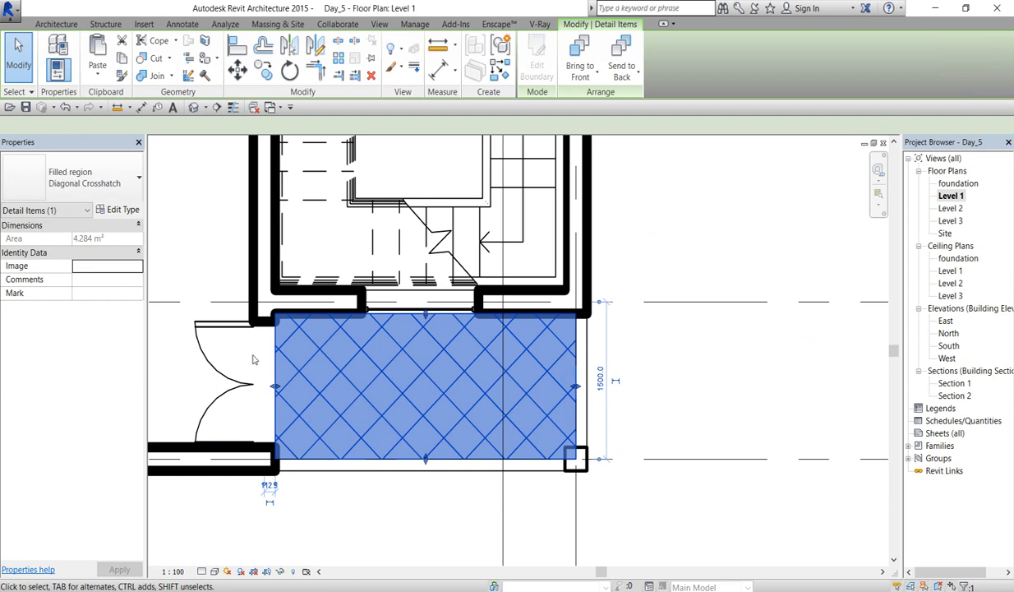
{"action": "left_click", "coordinate": [120, 211]}
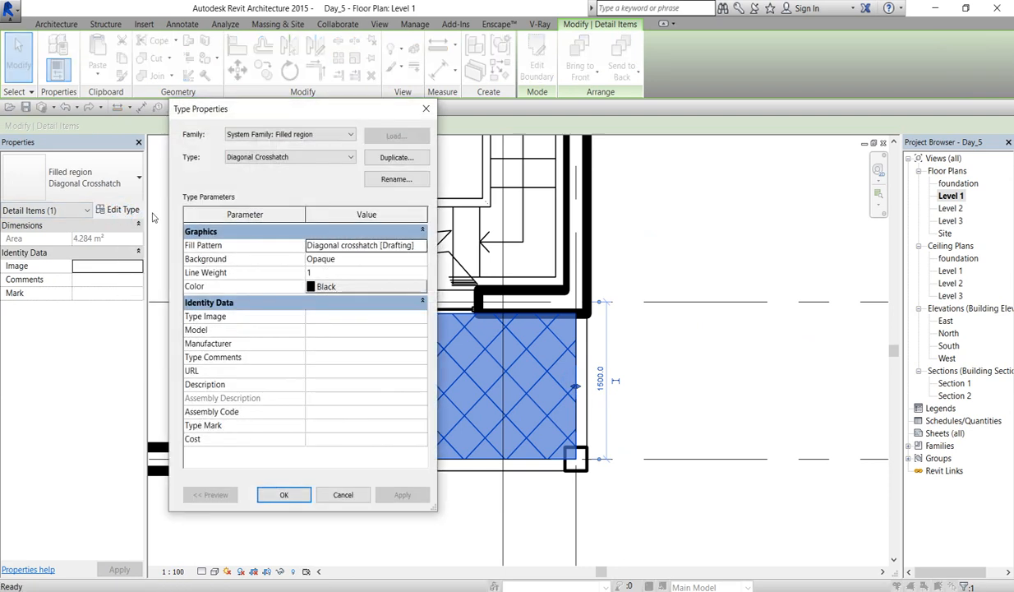
{"action": "left_click", "coordinate": [351, 157]}
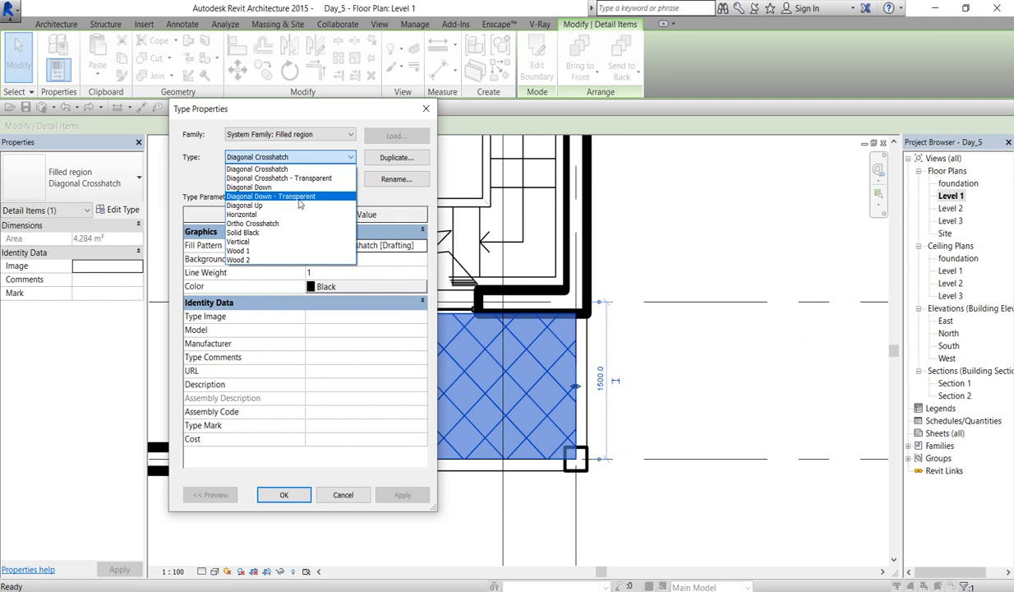
{"action": "left_click", "coordinate": [301, 204]}
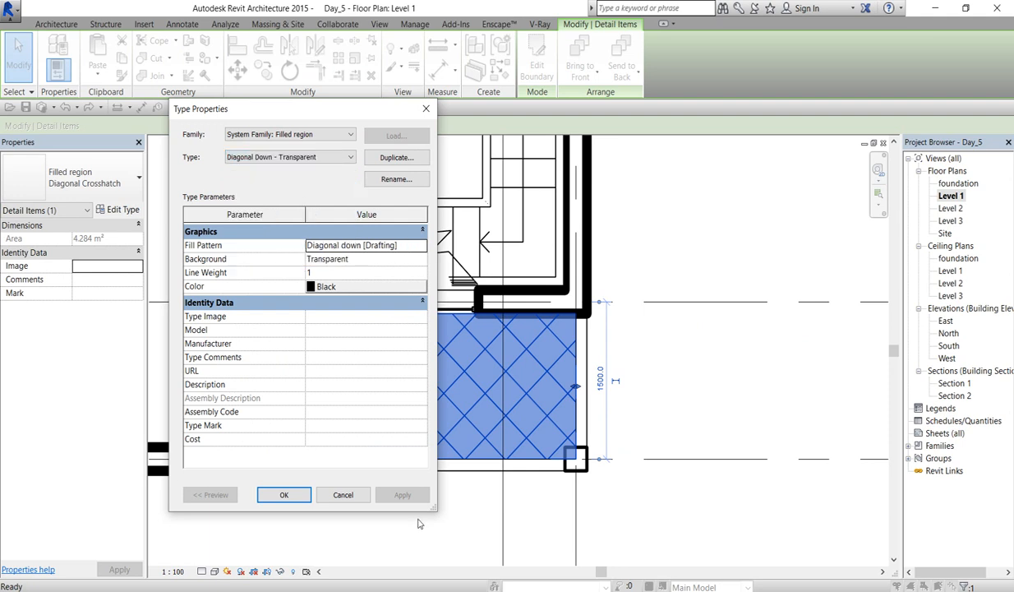
{"action": "left_click", "coordinate": [284, 494]}
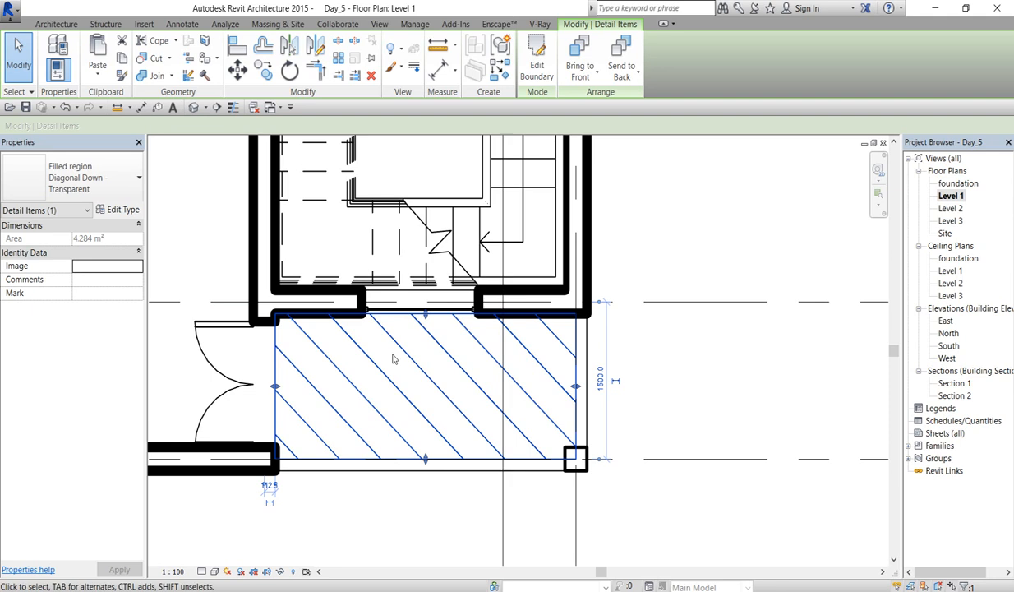
Step: Set the fill pattern of the porch region's type to the drafting pattern Crosshatch 1.5mm and deselect the region
{"action": "left_click", "coordinate": [124, 210]}
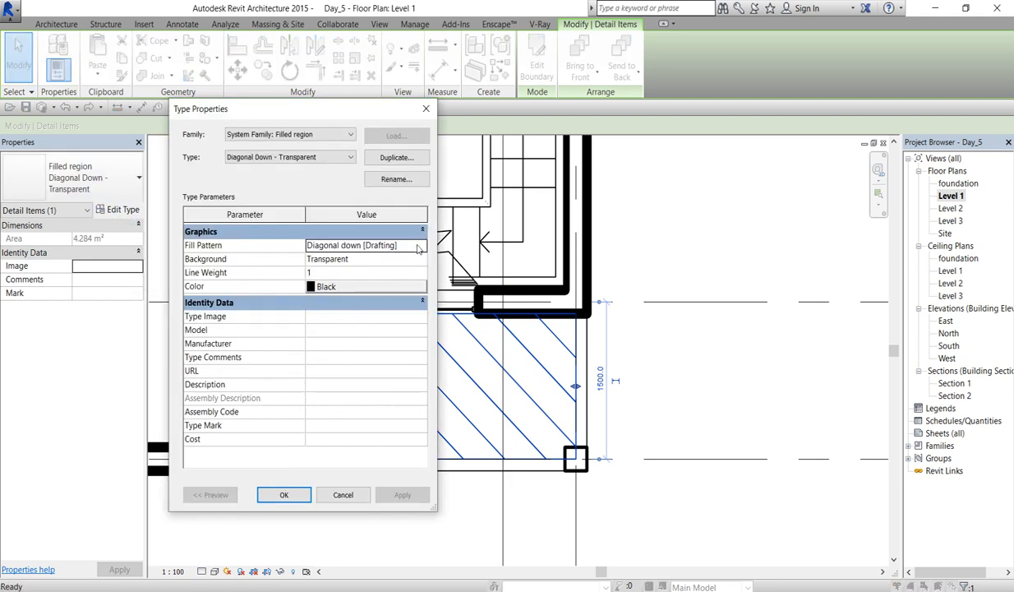
{"action": "left_click", "coordinate": [418, 247]}
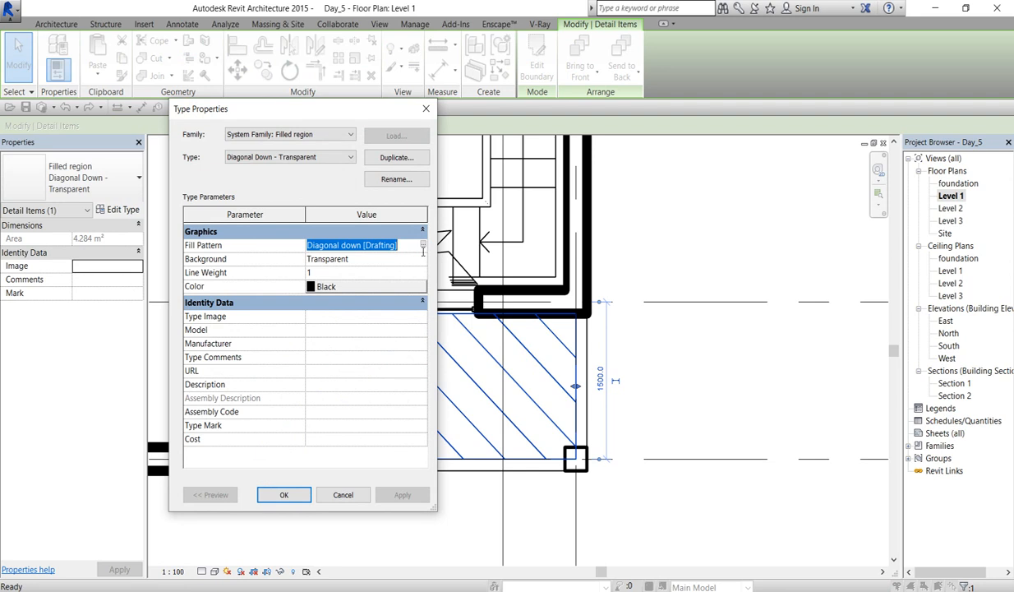
{"action": "left_click", "coordinate": [423, 245]}
{"action": "left_click", "coordinate": [399, 244]}
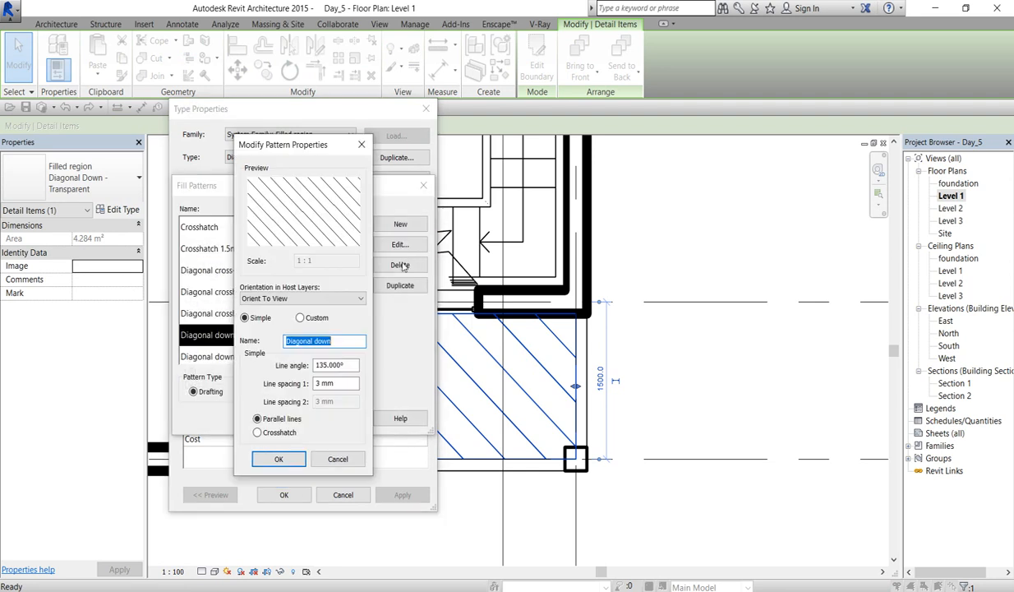
{"action": "left_click", "coordinate": [361, 145]}
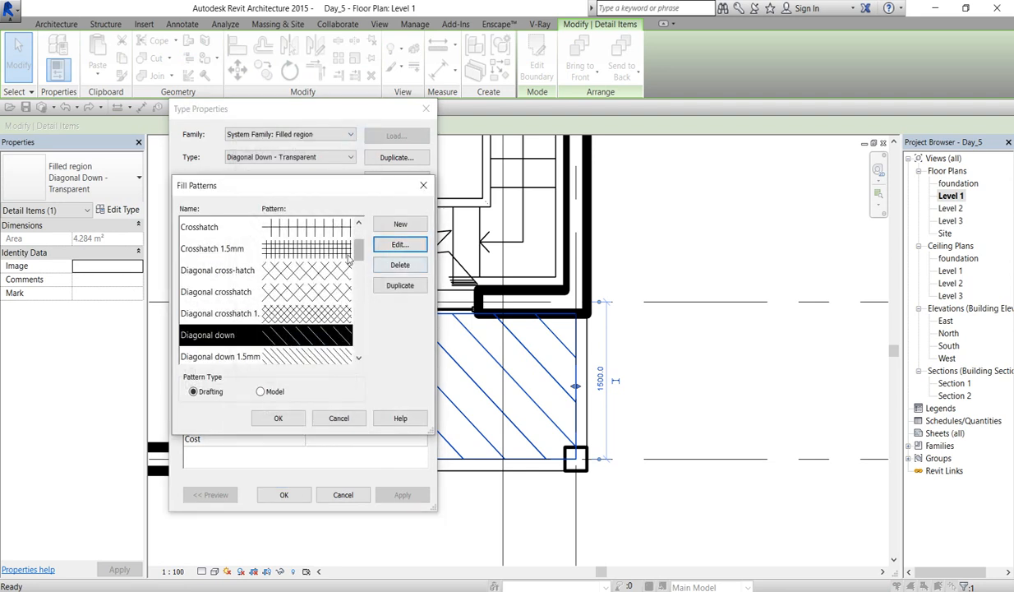
{"action": "left_click", "coordinate": [321, 256]}
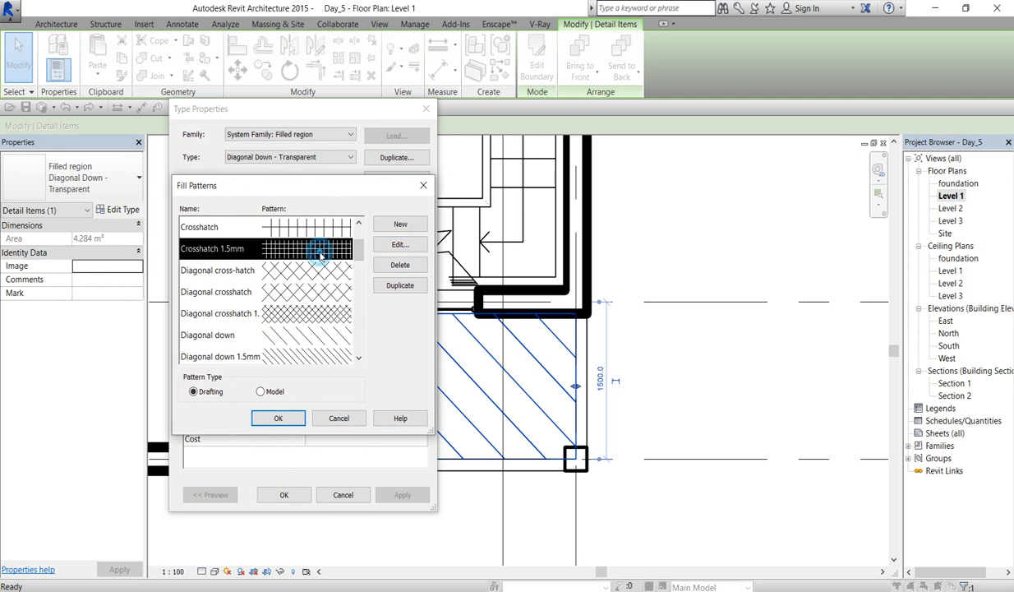
{"action": "left_click", "coordinate": [280, 418]}
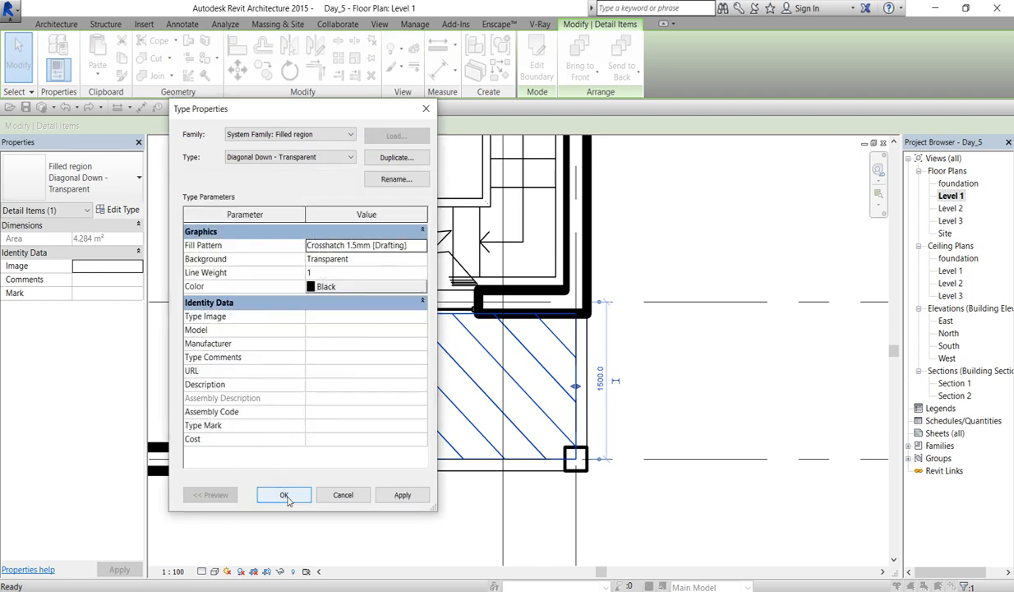
{"action": "left_click", "coordinate": [284, 496]}
{"action": "left_click", "coordinate": [673, 368]}
{"action": "scroll", "coordinate": [670, 403], "scroll_direction": "down", "scroll_amount": 3}
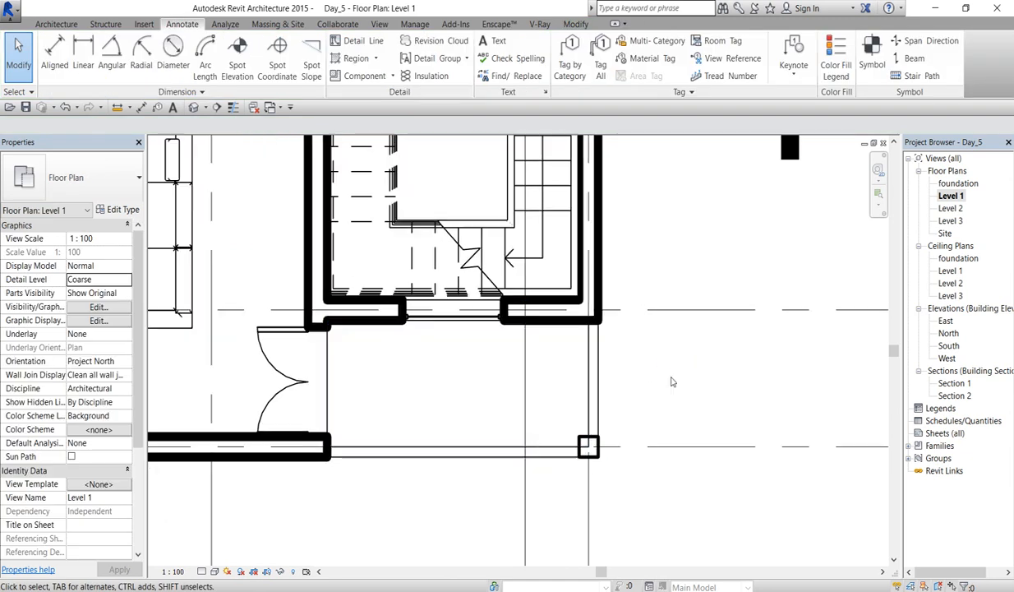
{"action": "scroll", "coordinate": [649, 477], "scroll_direction": "down", "scroll_amount": 2}
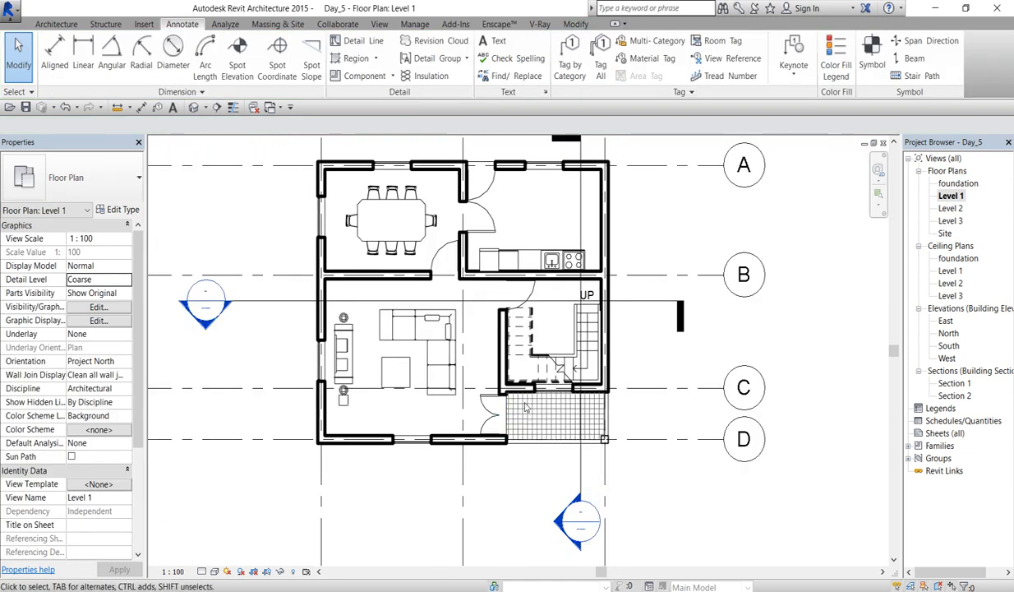
Step: Copy the Level 1 porch filled region to Level 2, pasting it aligned to the current view over the balcony
{"action": "left_click", "coordinate": [518, 438]}
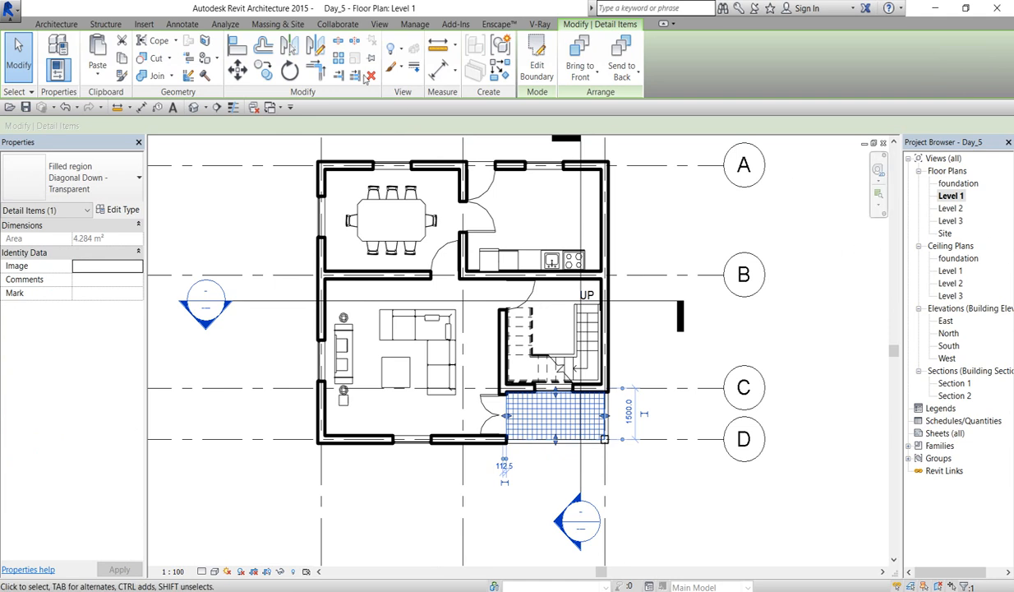
{"action": "left_click", "coordinate": [124, 62]}
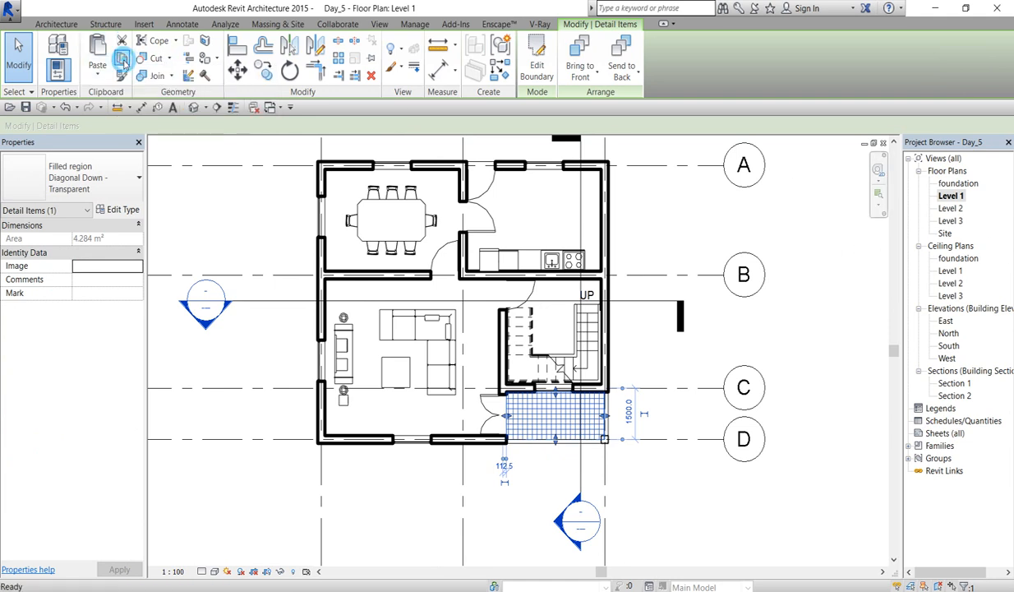
{"action": "double_click", "coordinate": [950, 208]}
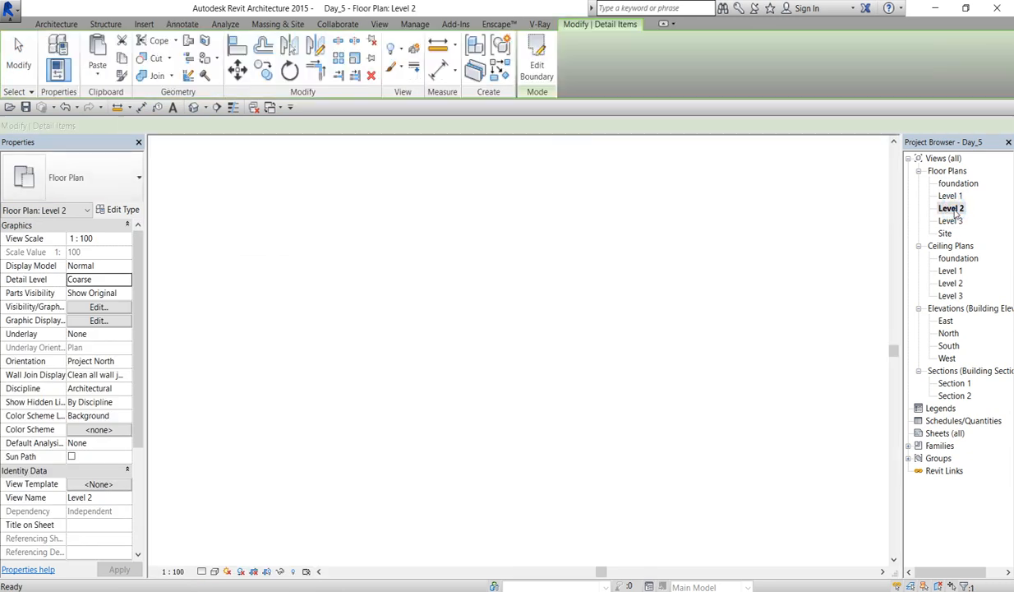
{"action": "left_click", "coordinate": [97, 74]}
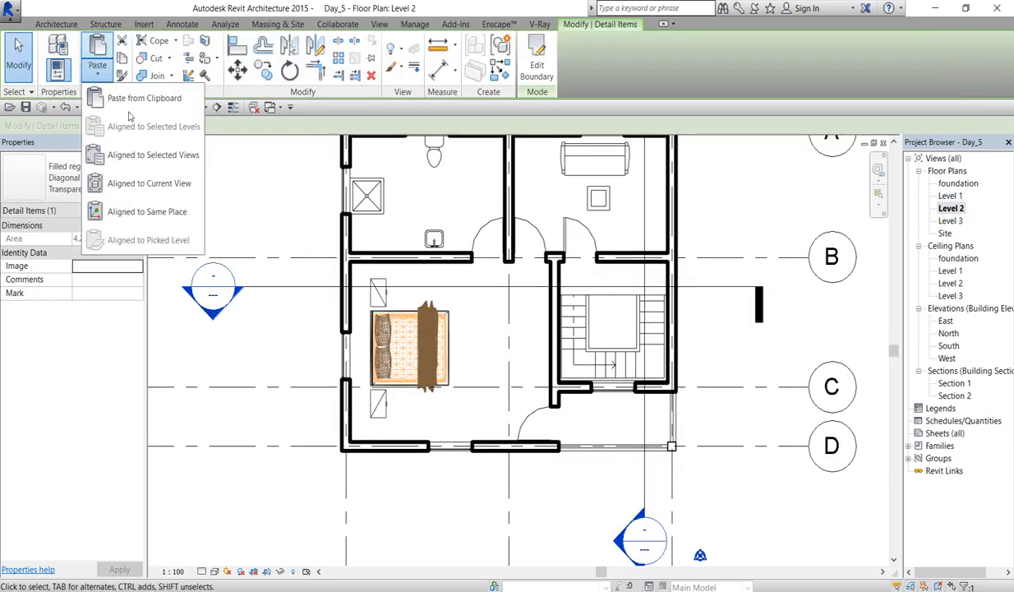
{"action": "left_click", "coordinate": [163, 191]}
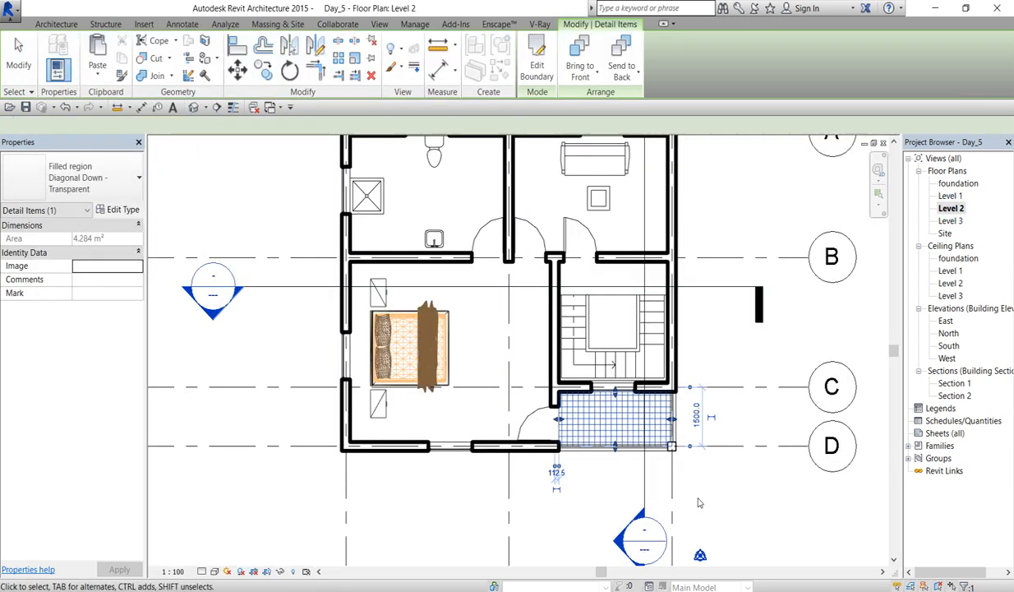
{"action": "left_click", "coordinate": [729, 337]}
Step: Hide only the vertical Section 1 line as an element in the Level 2 floor plan
{"action": "scroll", "coordinate": [577, 448], "scroll_direction": "down", "scroll_amount": 3}
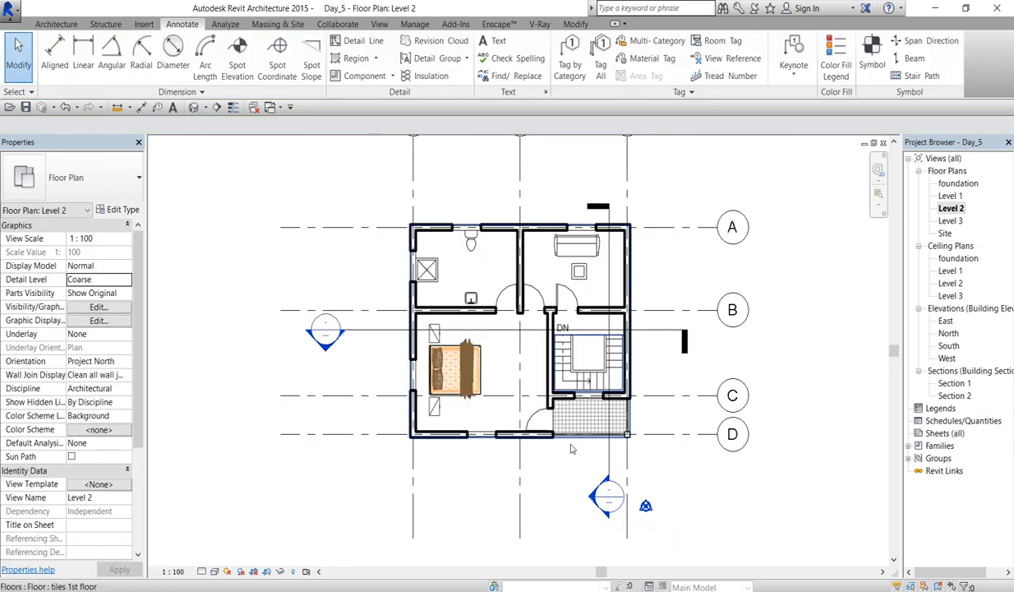
{"action": "scroll", "coordinate": [572, 449], "scroll_direction": "up", "scroll_amount": 3}
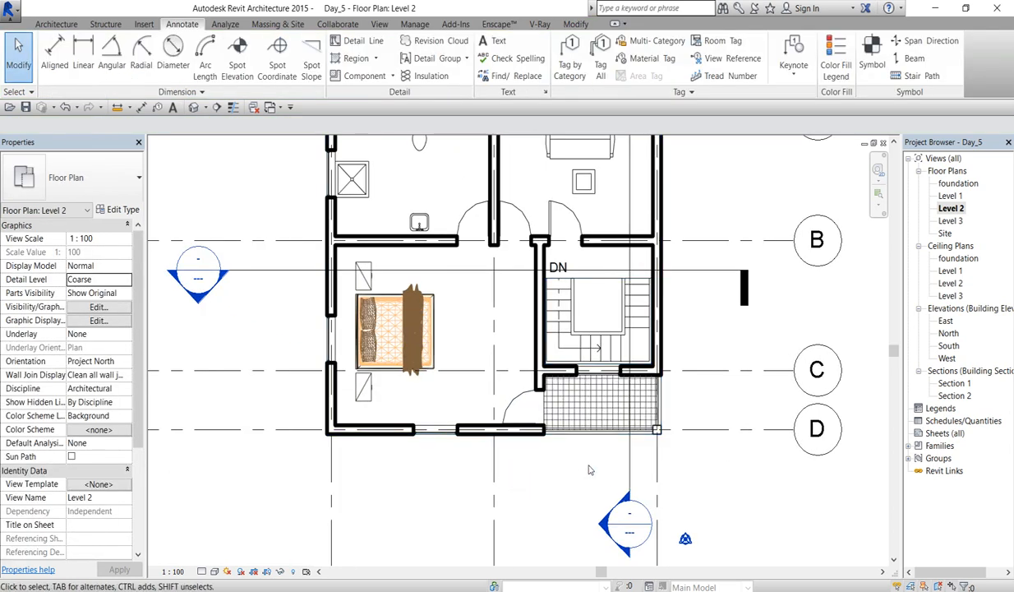
{"action": "scroll", "coordinate": [588, 470], "scroll_direction": "down", "scroll_amount": 2}
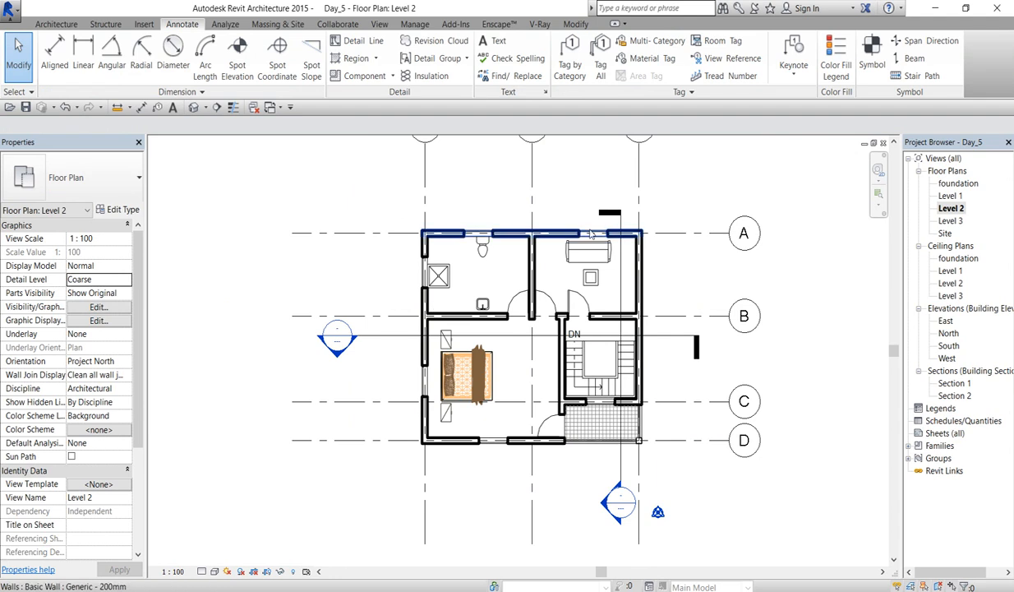
{"action": "scroll", "coordinate": [588, 239], "scroll_direction": "down", "scroll_amount": 1}
{"action": "scroll", "coordinate": [605, 421], "scroll_direction": "up", "scroll_amount": 1}
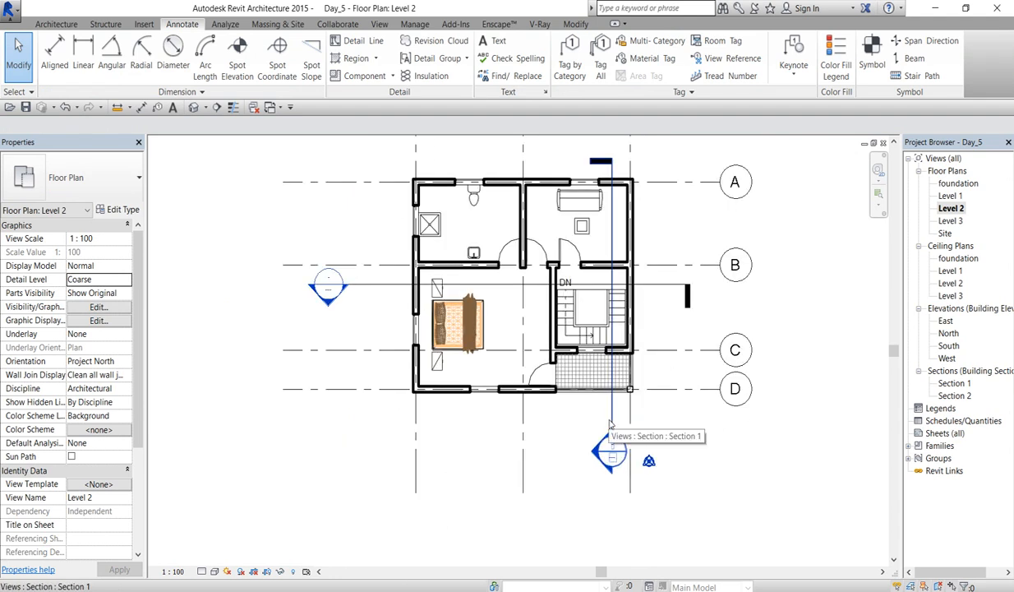
{"action": "left_click", "coordinate": [610, 424]}
{"action": "right_click", "coordinate": [610, 421]}
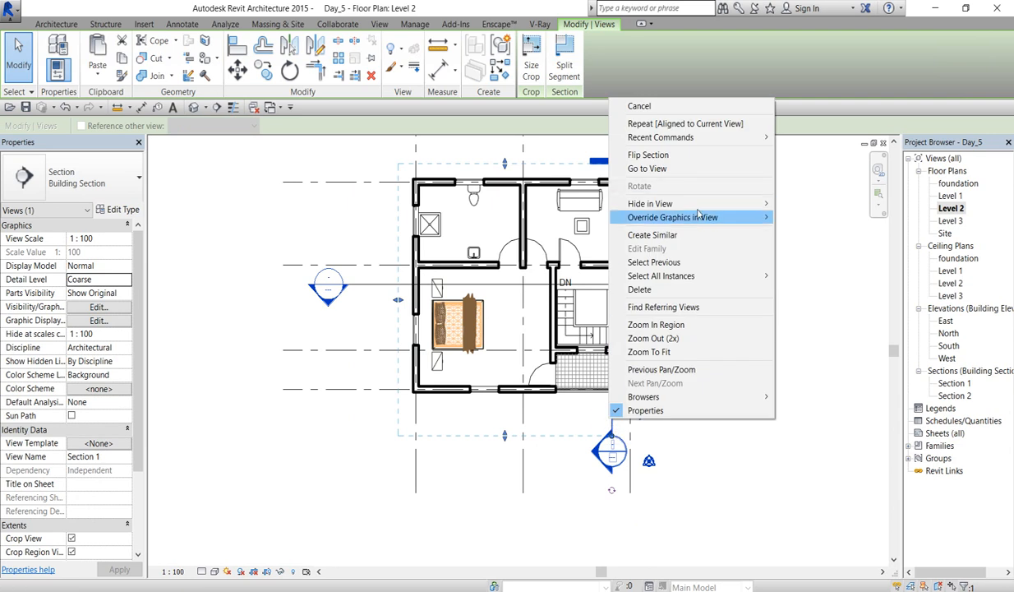
{"action": "mouse_move", "coordinate": [715, 204]}
{"action": "left_click", "coordinate": [810, 203]}
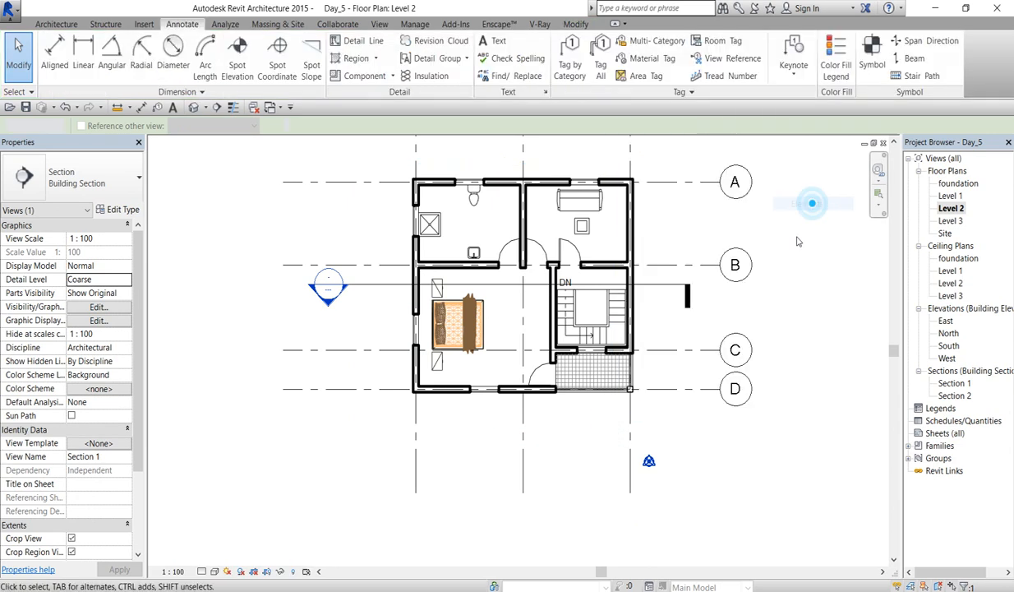
{"action": "left_click", "coordinate": [397, 285]}
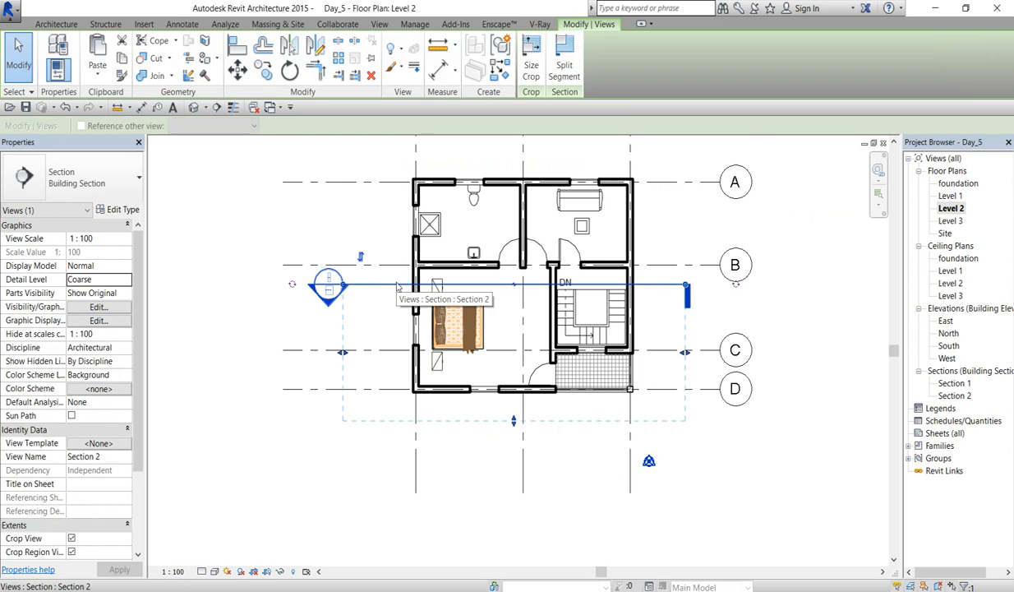
{"action": "right_click", "coordinate": [396, 285]}
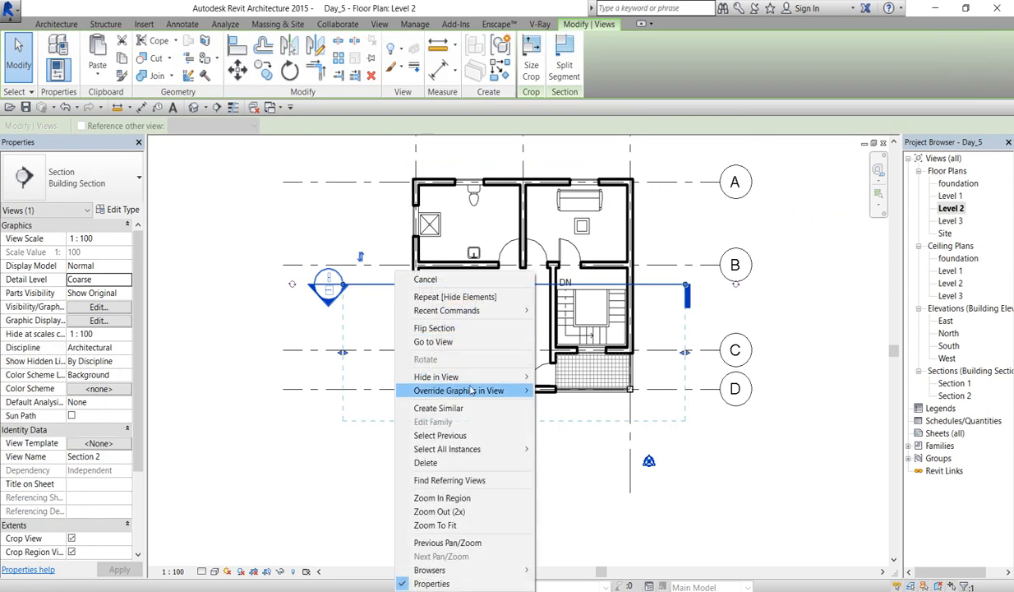
{"action": "mouse_move", "coordinate": [512, 379]}
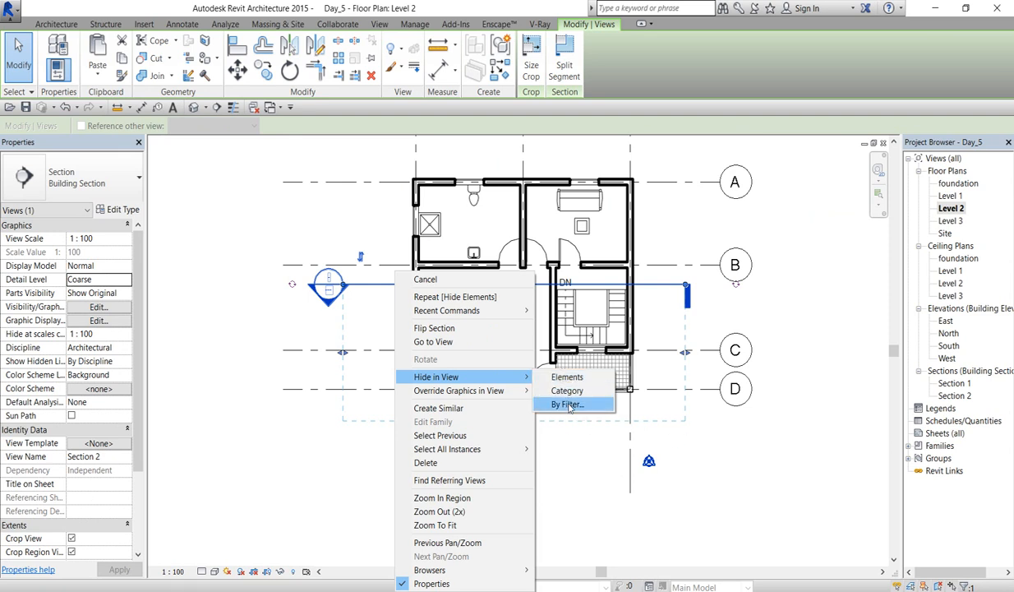
{"action": "left_click", "coordinate": [549, 446]}
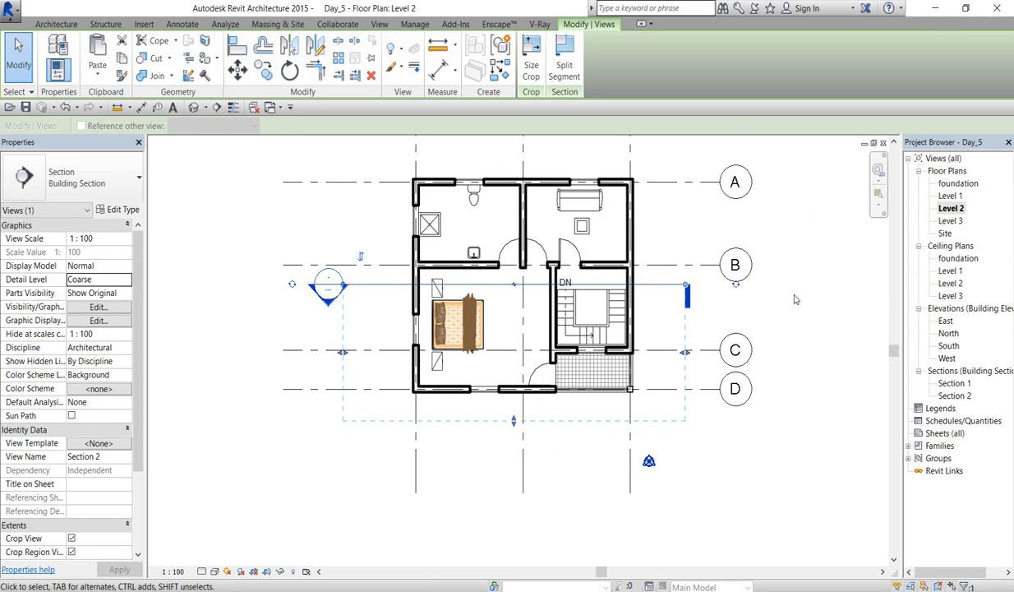
Step: Hide the whole Grids category in the Level 2 floor plan
{"action": "left_click", "coordinate": [687, 267]}
{"action": "right_click", "coordinate": [686, 269]}
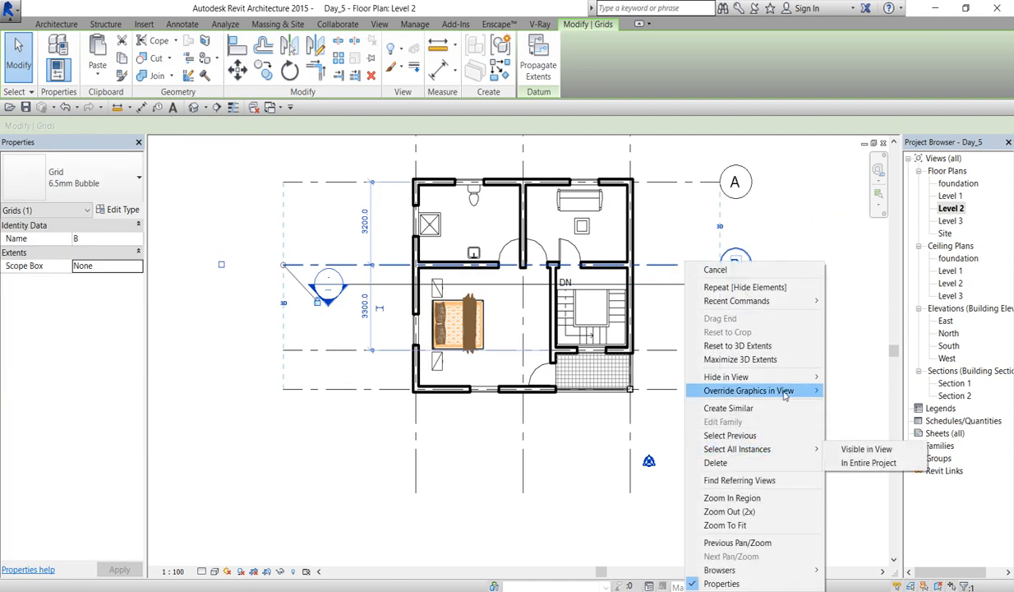
{"action": "mouse_move", "coordinate": [785, 396]}
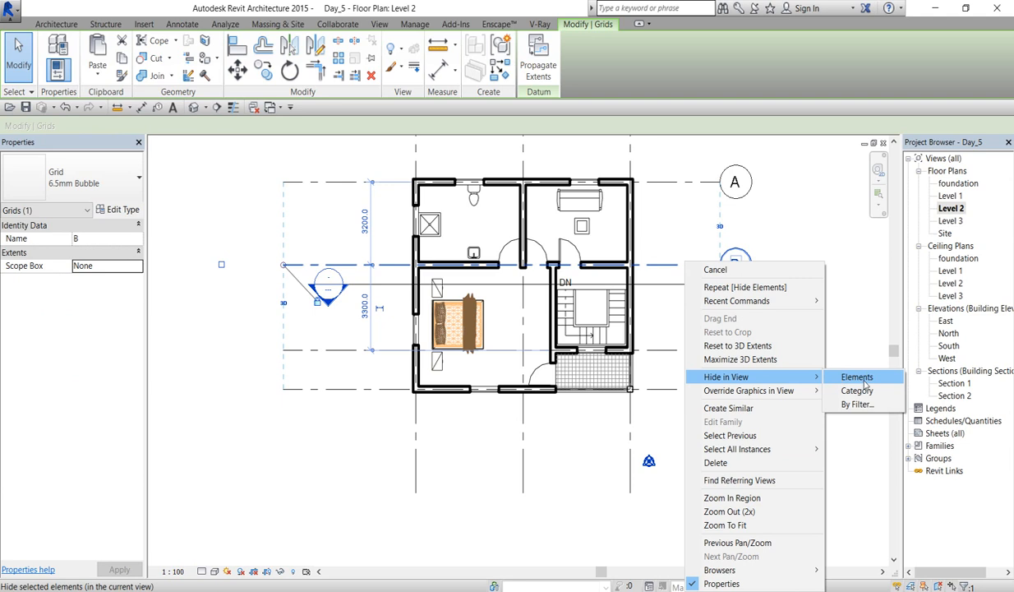
{"action": "left_click", "coordinate": [855, 393]}
Step: Reveal the hidden elements in Level 2, unhide the Grids category through grid B, and leave the reveal mode
{"action": "scroll", "coordinate": [630, 414], "scroll_direction": "down", "scroll_amount": 2}
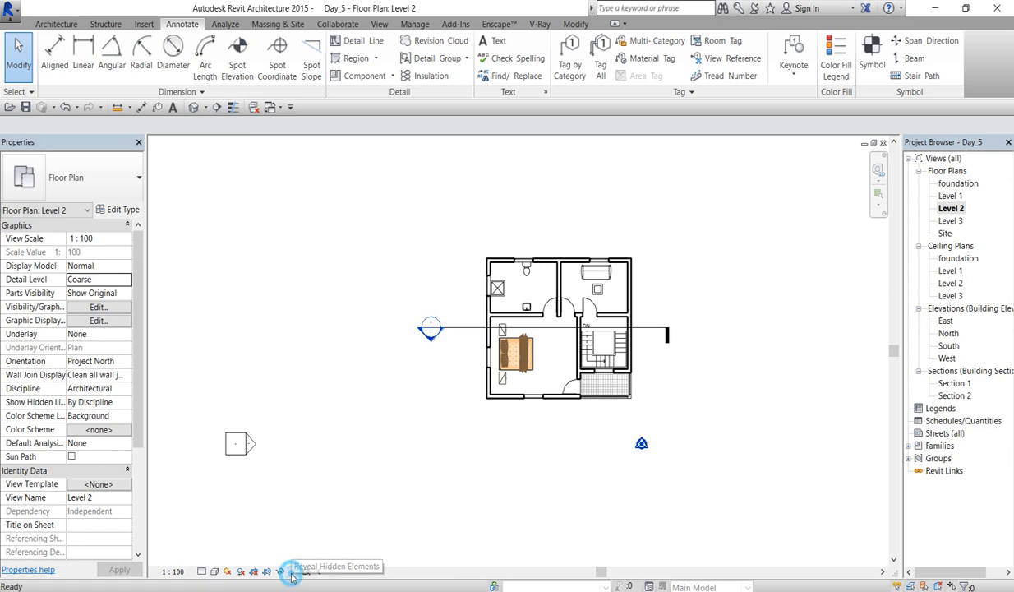
{"action": "left_click", "coordinate": [294, 572]}
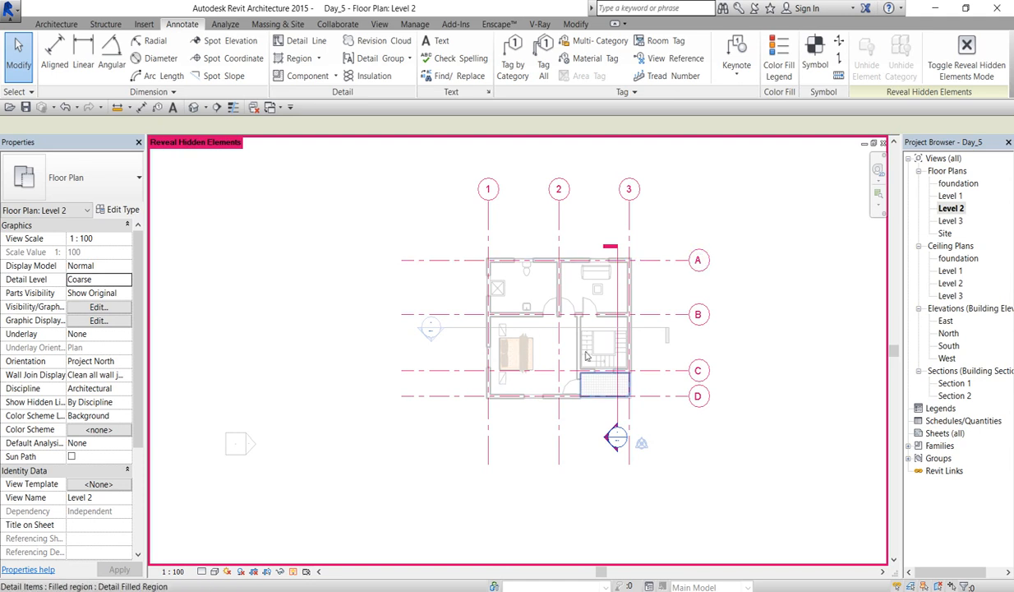
{"action": "left_click", "coordinate": [667, 317]}
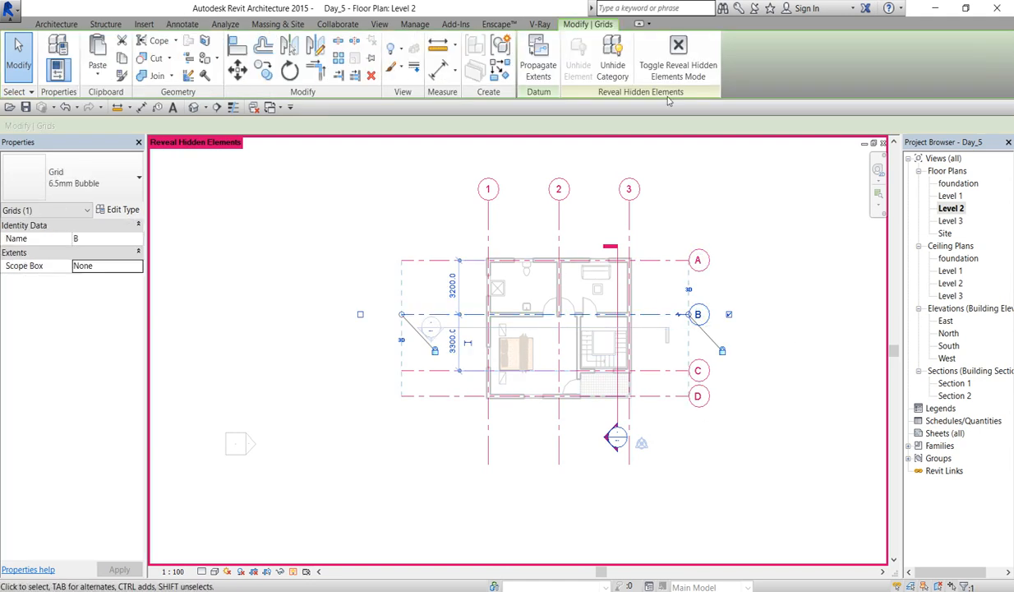
{"action": "left_click", "coordinate": [610, 66]}
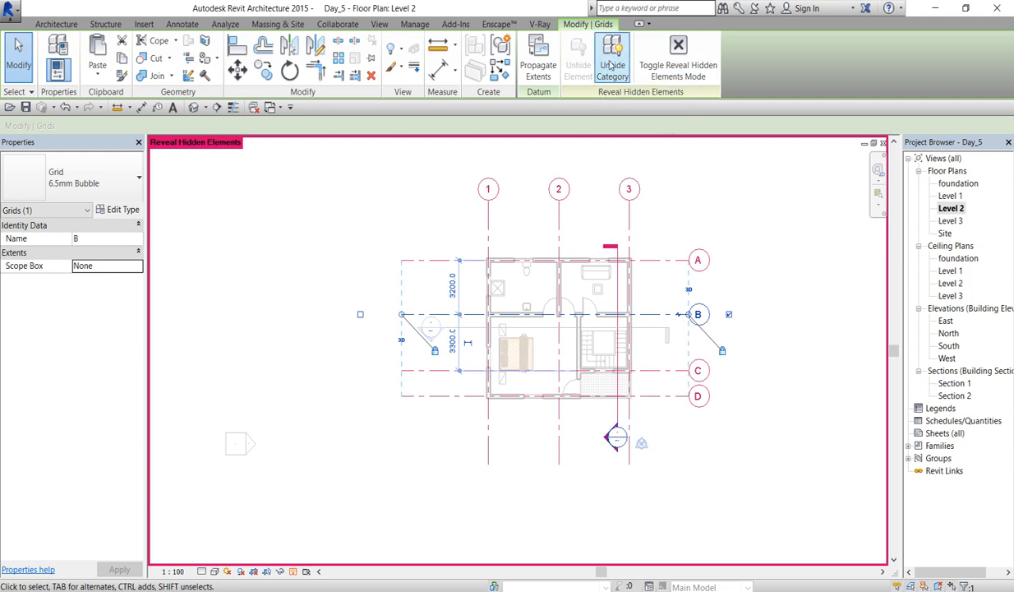
{"action": "left_click", "coordinate": [616, 56]}
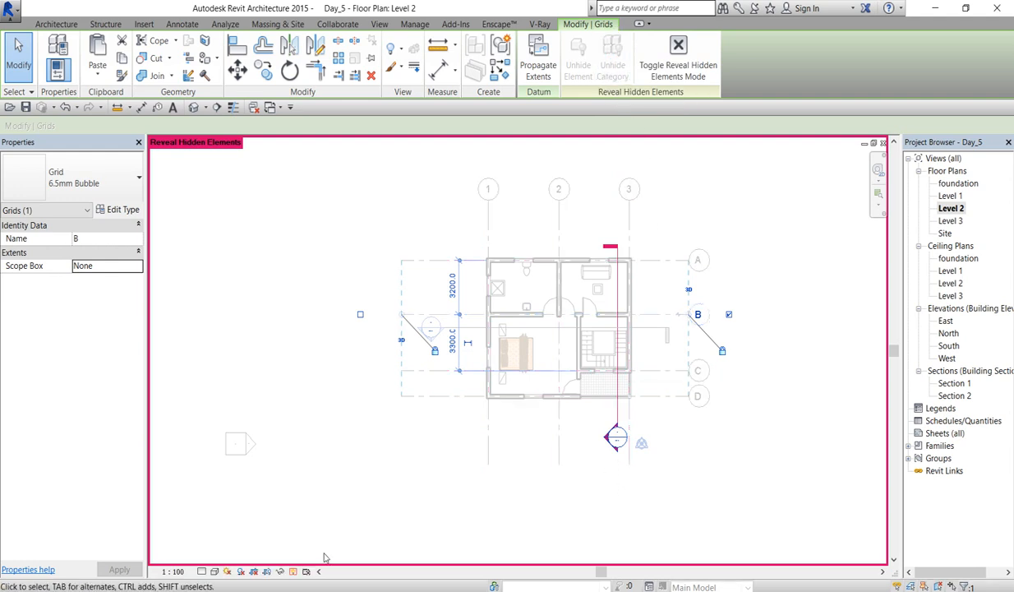
{"action": "left_click", "coordinate": [679, 58]}
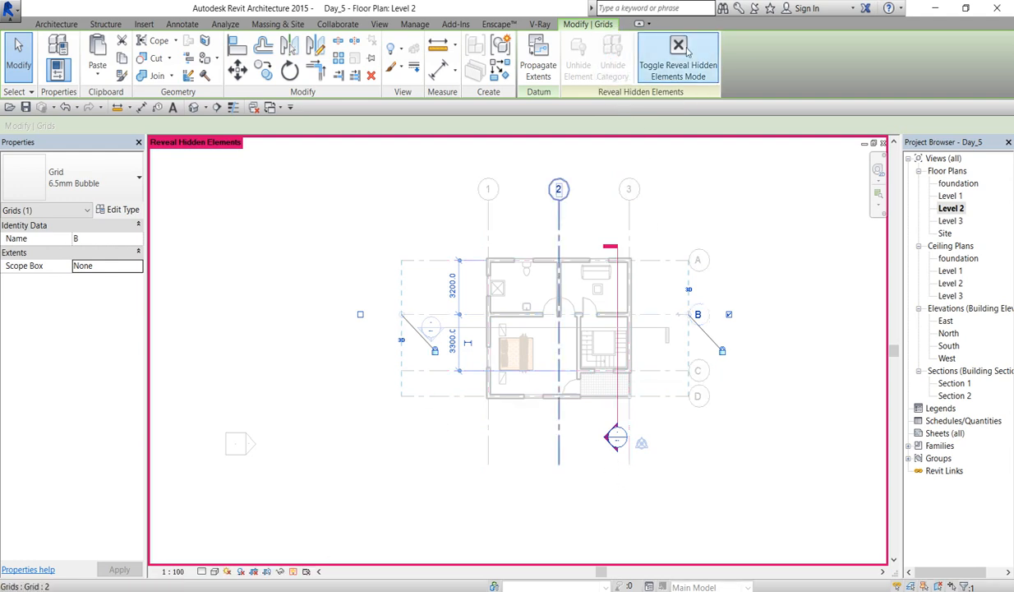
{"action": "left_click", "coordinate": [777, 223]}
{"action": "scroll", "coordinate": [676, 288], "scroll_direction": "up", "scroll_amount": 2}
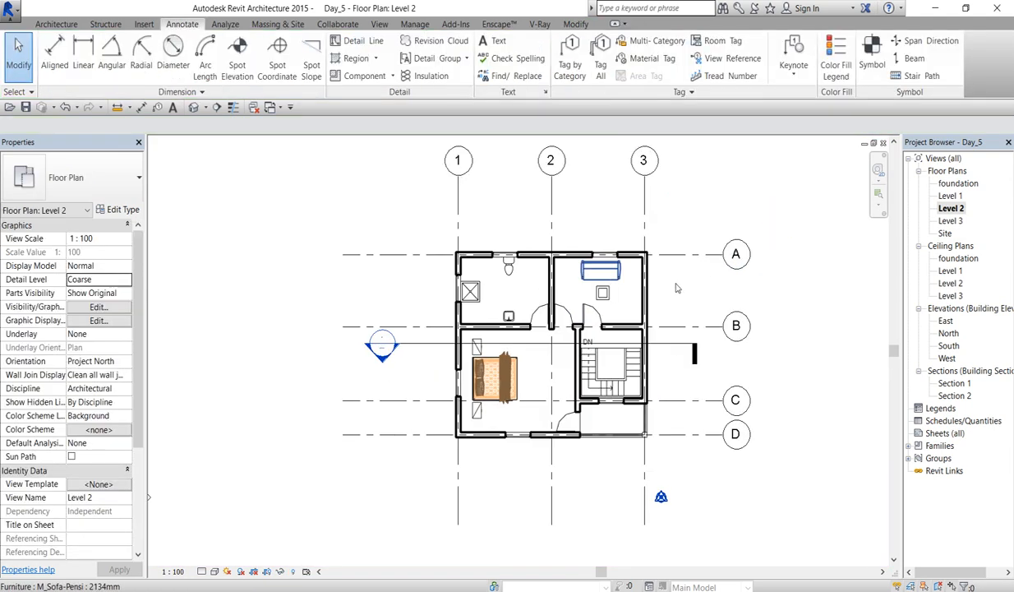
{"action": "scroll", "coordinate": [715, 312], "scroll_direction": "down", "scroll_amount": 1}
{"action": "scroll", "coordinate": [713, 321], "scroll_direction": "up", "scroll_amount": 2}
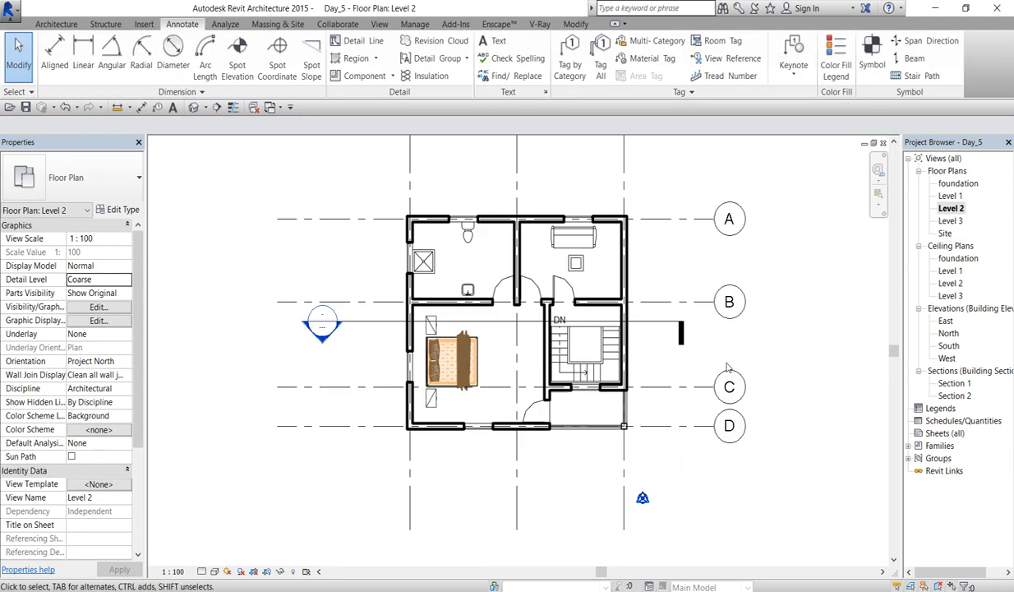
{"action": "left_click", "coordinate": [668, 269]}
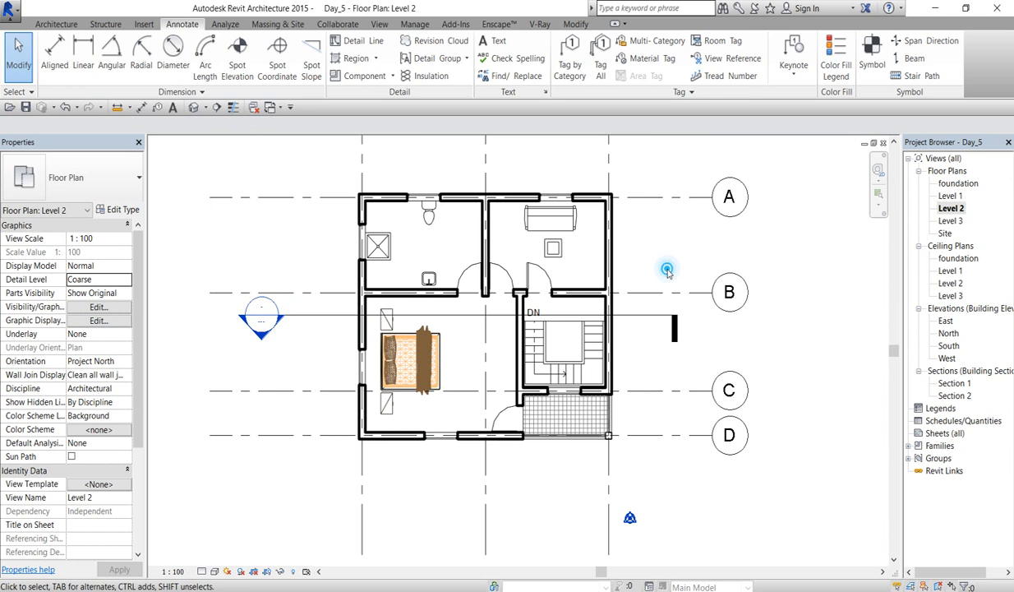
{"action": "scroll", "coordinate": [617, 249], "scroll_direction": "down", "scroll_amount": 2}
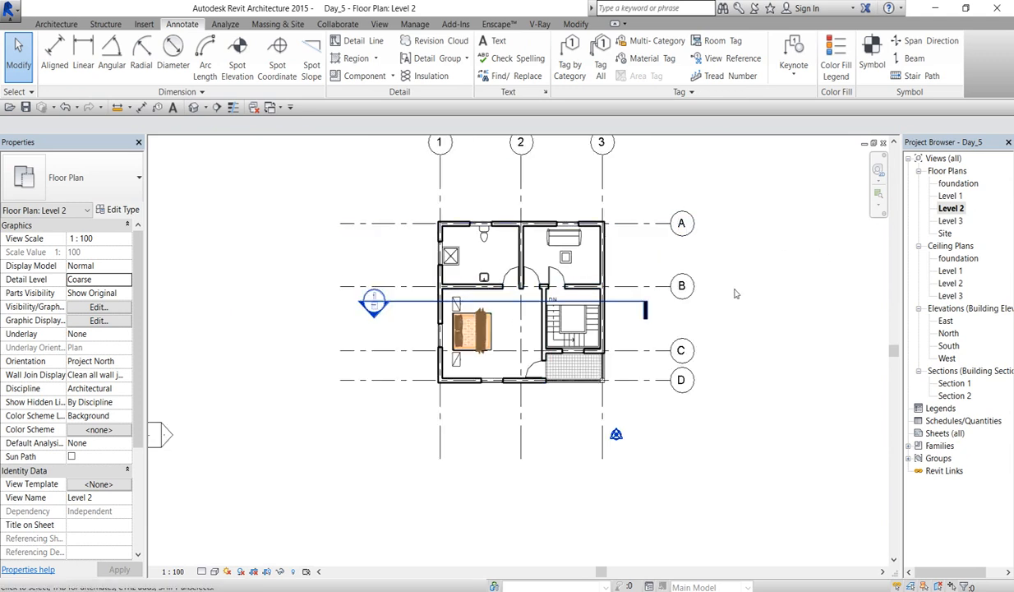
Step: On the Level 3 plan, start a Roof by Footprint and draw a slope-defining rectangle offset 600 mm outside the house's outer wall corners
{"action": "double_click", "coordinate": [951, 221]}
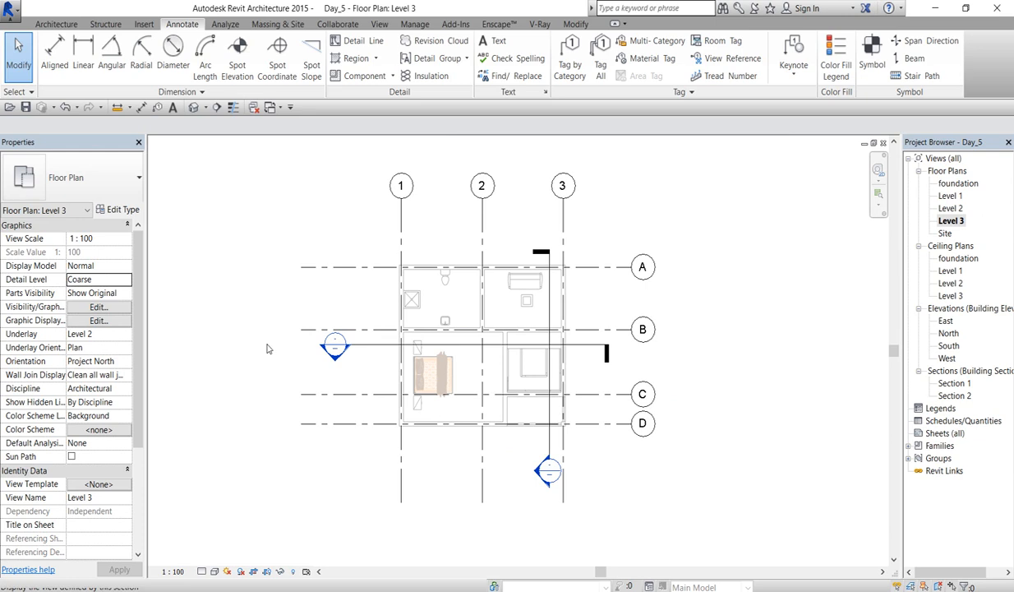
{"action": "left_click", "coordinate": [53, 25]}
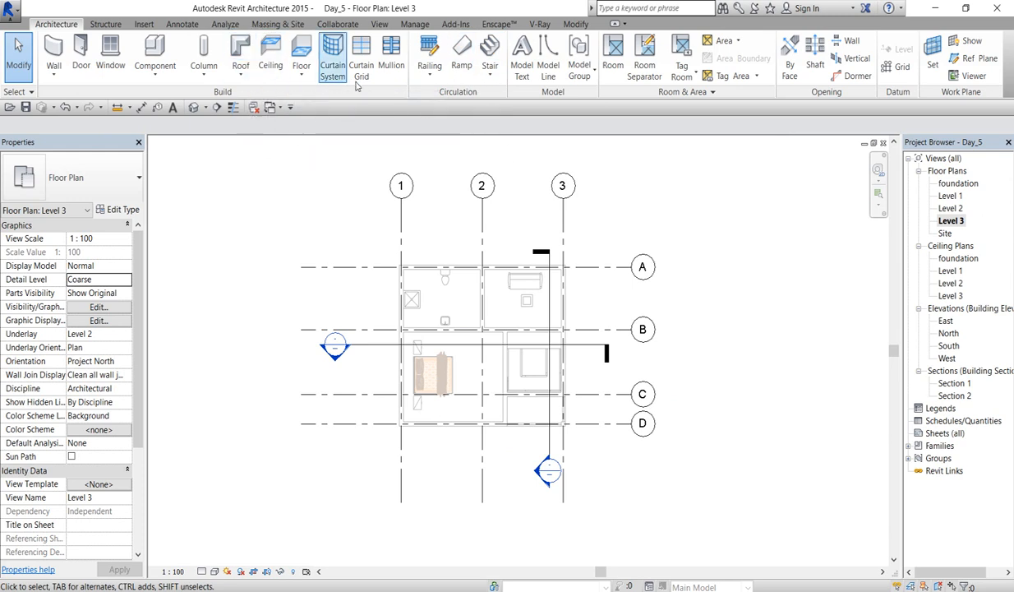
{"action": "left_click", "coordinate": [240, 72]}
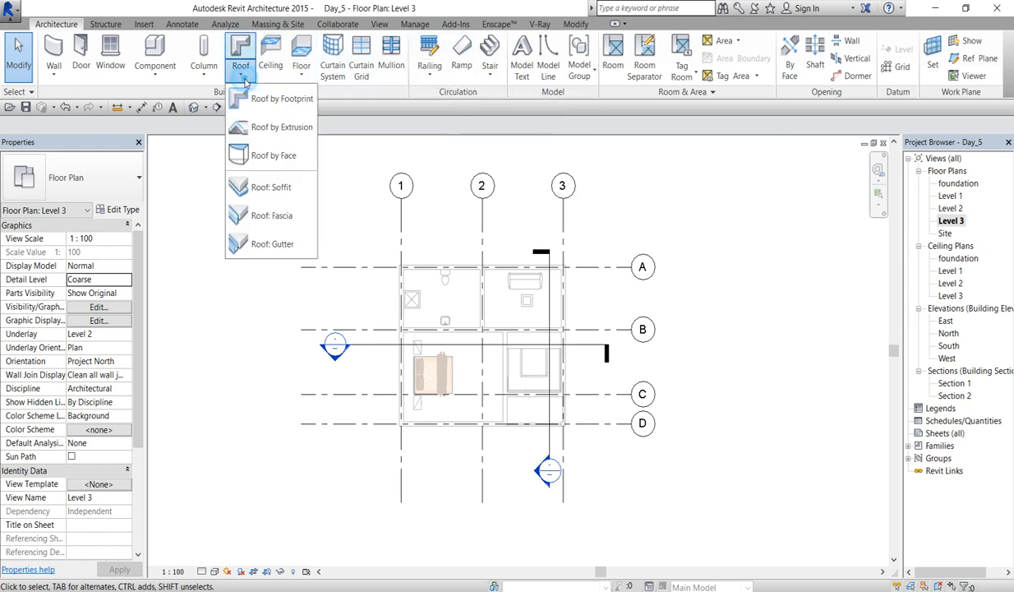
{"action": "left_click", "coordinate": [278, 98]}
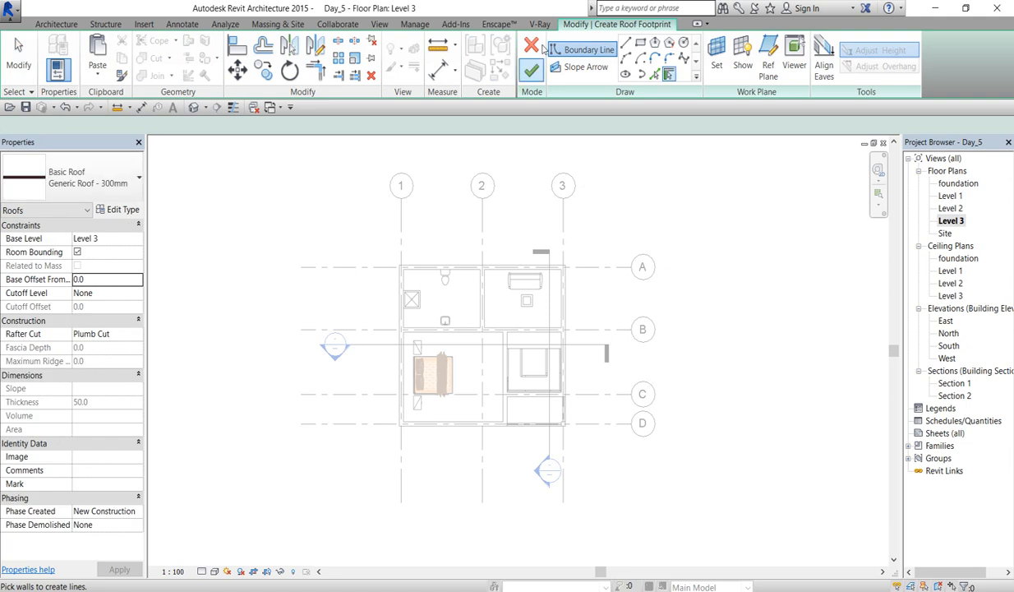
{"action": "left_click", "coordinate": [641, 42]}
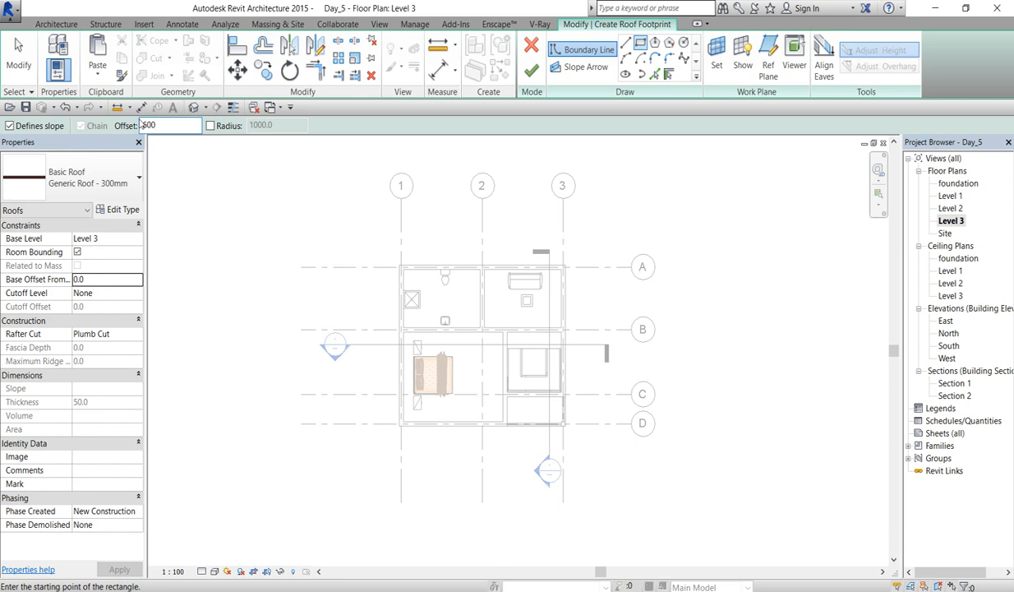
{"action": "scroll", "coordinate": [422, 265], "scroll_direction": "up", "scroll_amount": 3}
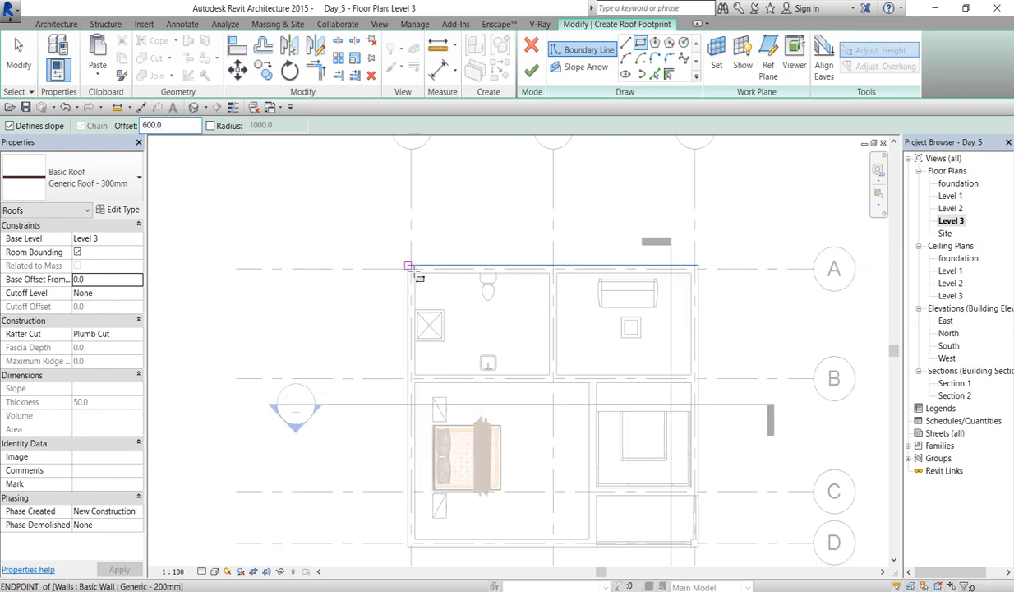
{"action": "left_click", "coordinate": [408, 265]}
{"action": "scroll", "coordinate": [477, 312], "scroll_direction": "down", "scroll_amount": 3}
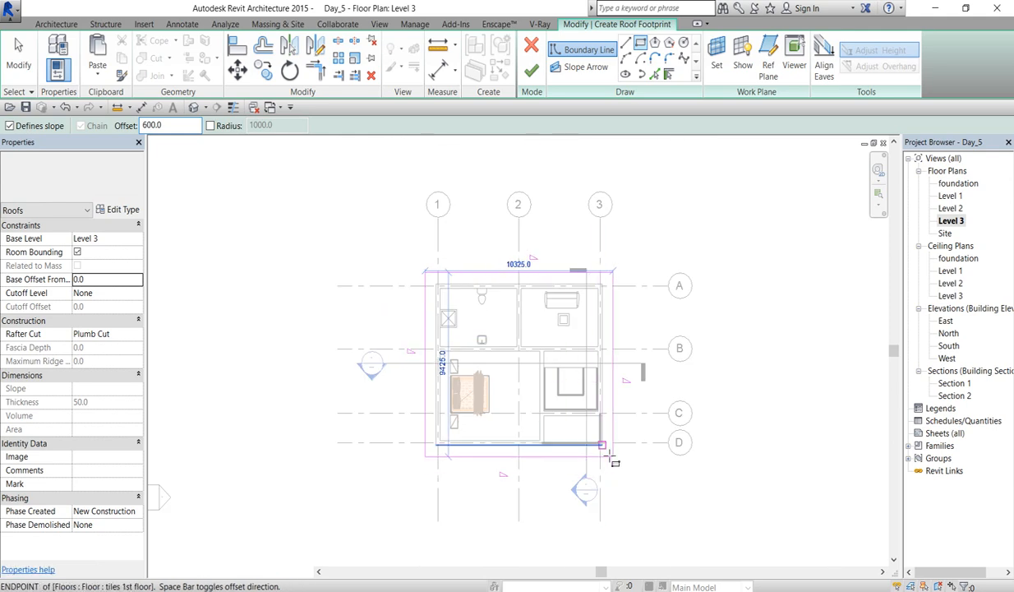
{"action": "scroll", "coordinate": [670, 452], "scroll_direction": "up", "scroll_amount": 3}
{"action": "left_click", "coordinate": [600, 442]}
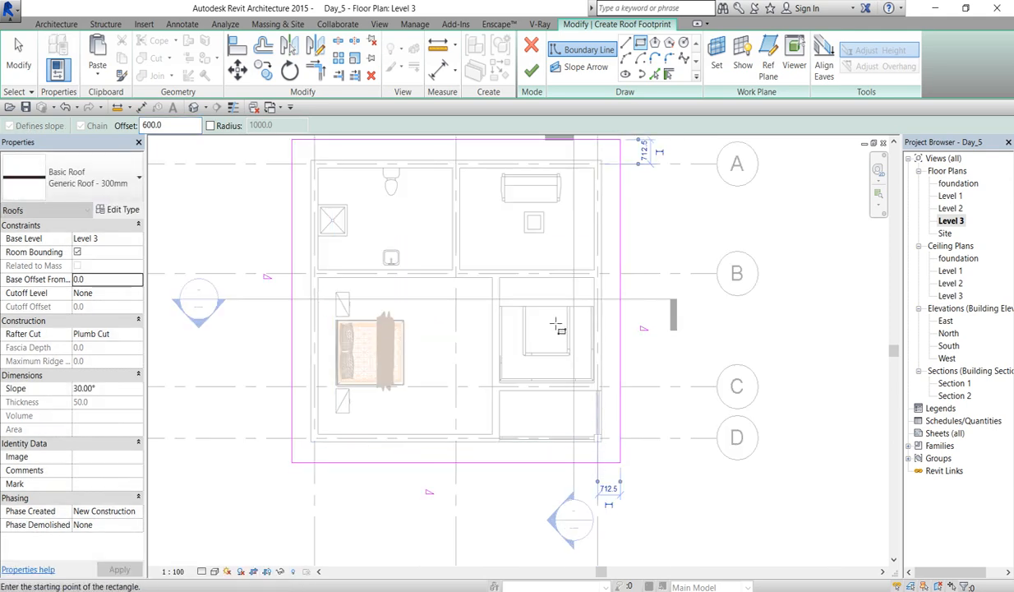
Step: Exit rectangle drawing and finish the footprint sketch to generate the hip roof
{"action": "right_click", "coordinate": [520, 257]}
{"action": "key", "text": "Escape"}
{"action": "right_click", "coordinate": [518, 255]}
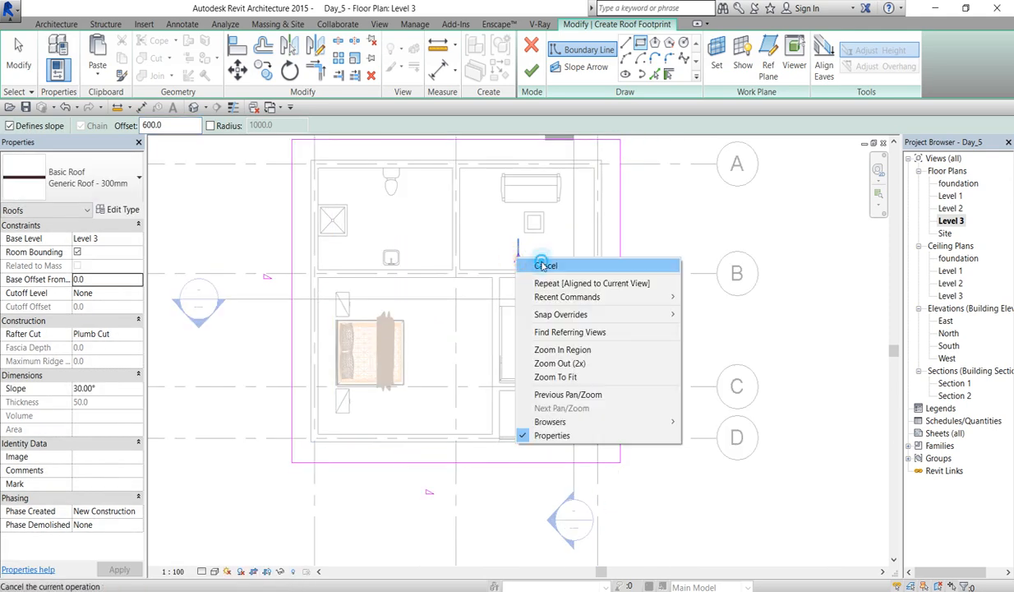
{"action": "left_click", "coordinate": [567, 265]}
{"action": "scroll", "coordinate": [617, 271], "scroll_direction": "down", "scroll_amount": 2}
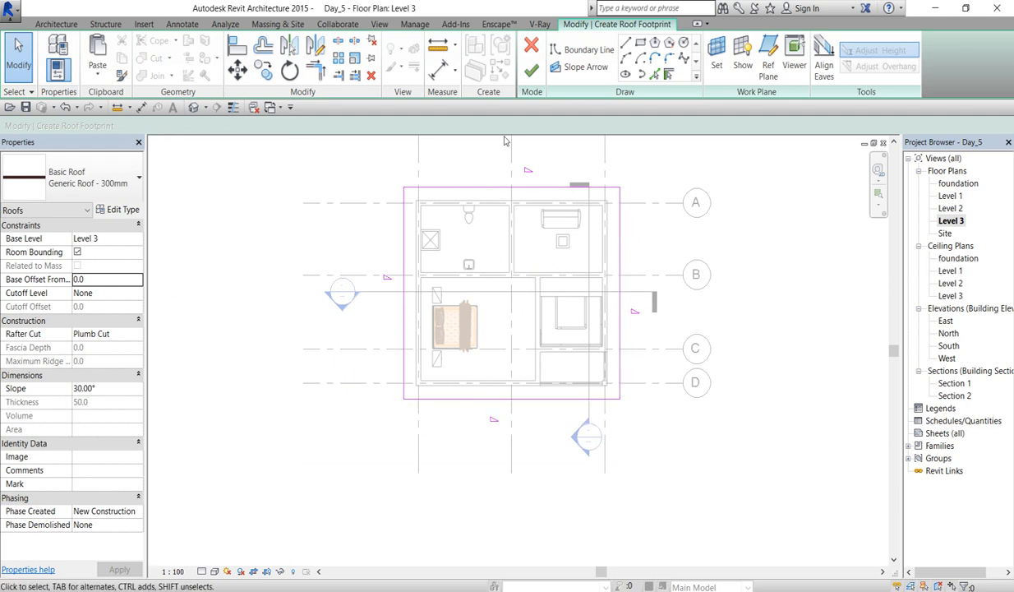
{"action": "left_click", "coordinate": [531, 73]}
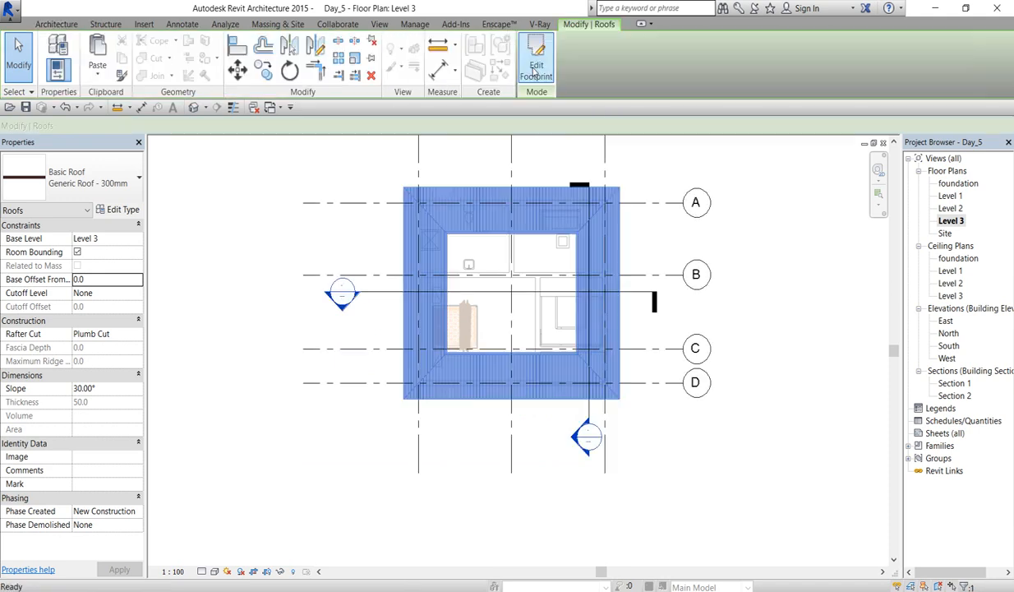
{"action": "left_click", "coordinate": [657, 242]}
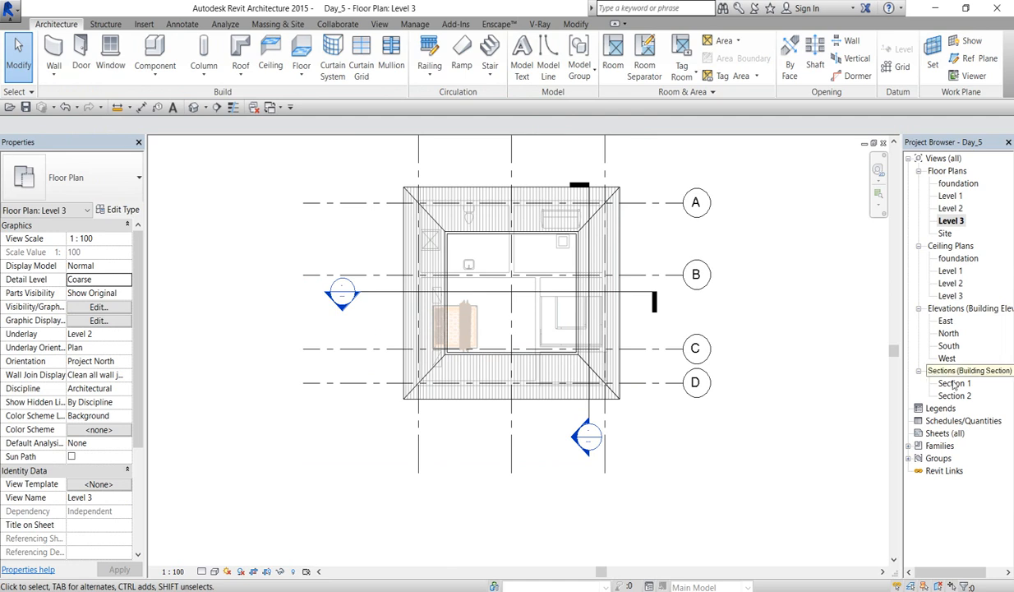
Step: In the East elevation, extend grid lines A to D upward so their bubbles sit above the roof ridge
{"action": "double_click", "coordinate": [949, 346]}
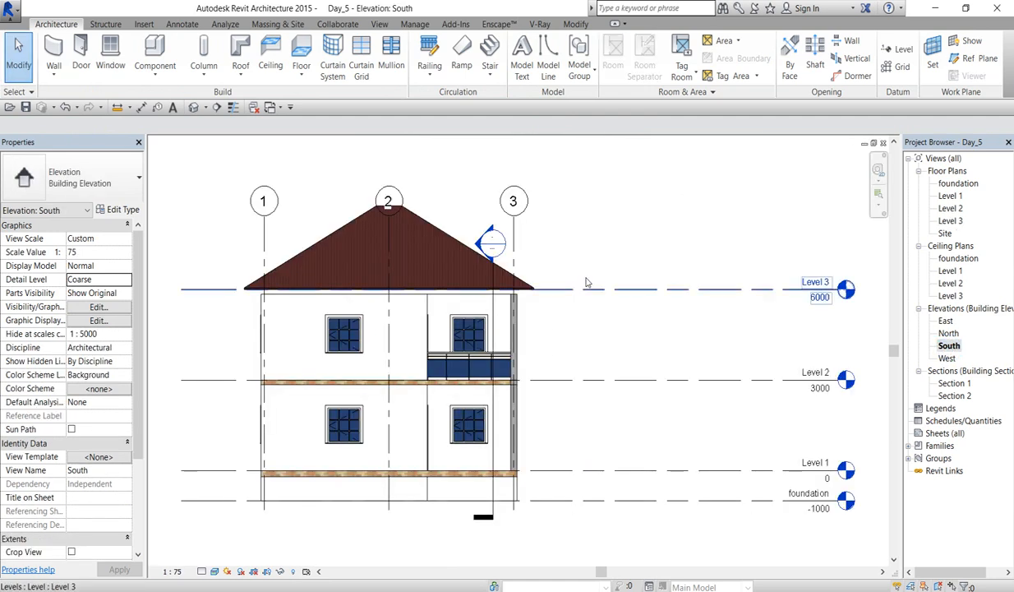
{"action": "double_click", "coordinate": [949, 334]}
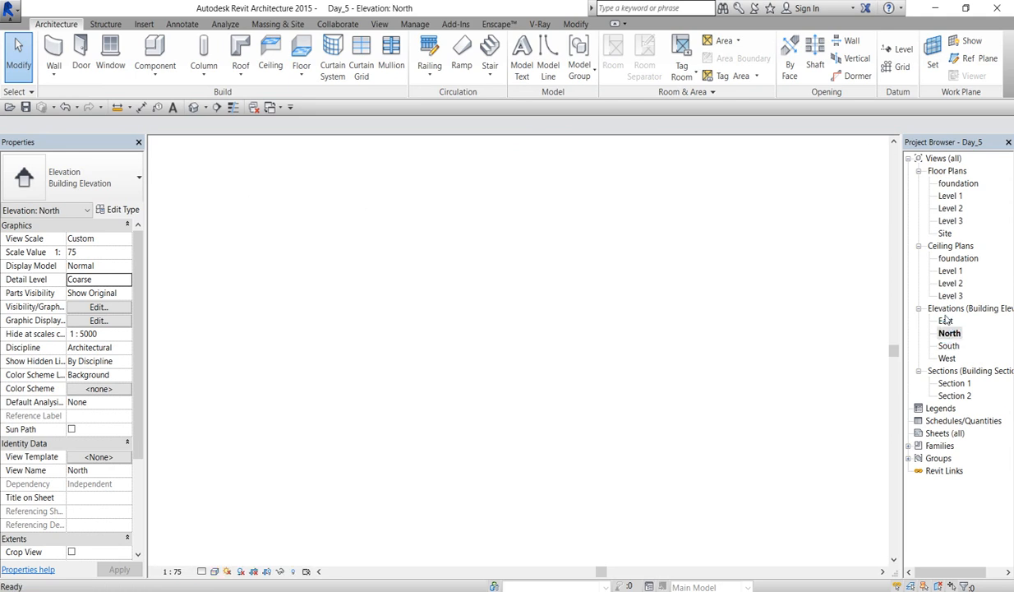
{"action": "double_click", "coordinate": [946, 321]}
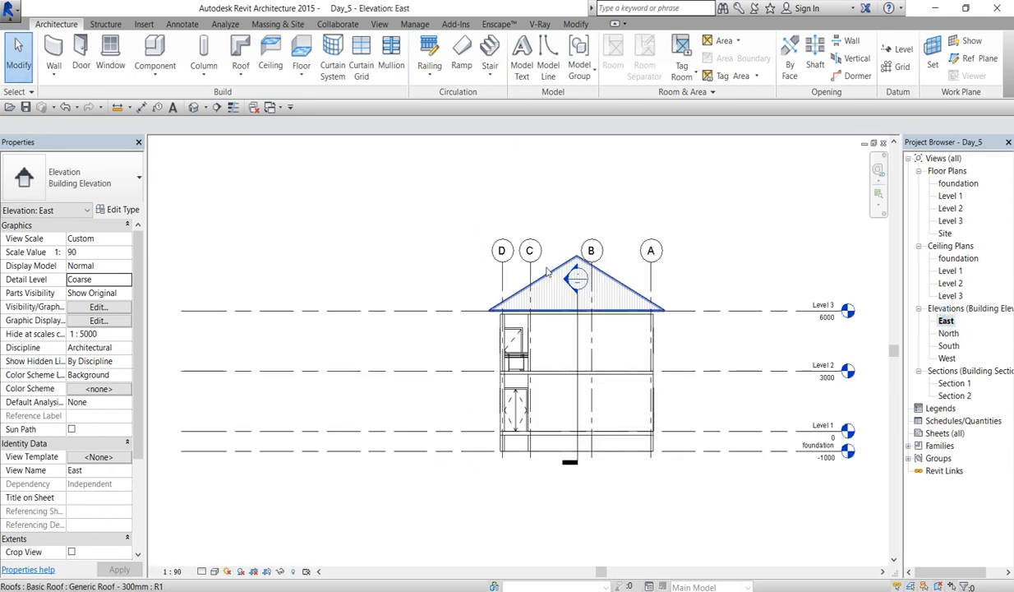
{"action": "scroll", "coordinate": [611, 316], "scroll_direction": "up", "scroll_amount": 2}
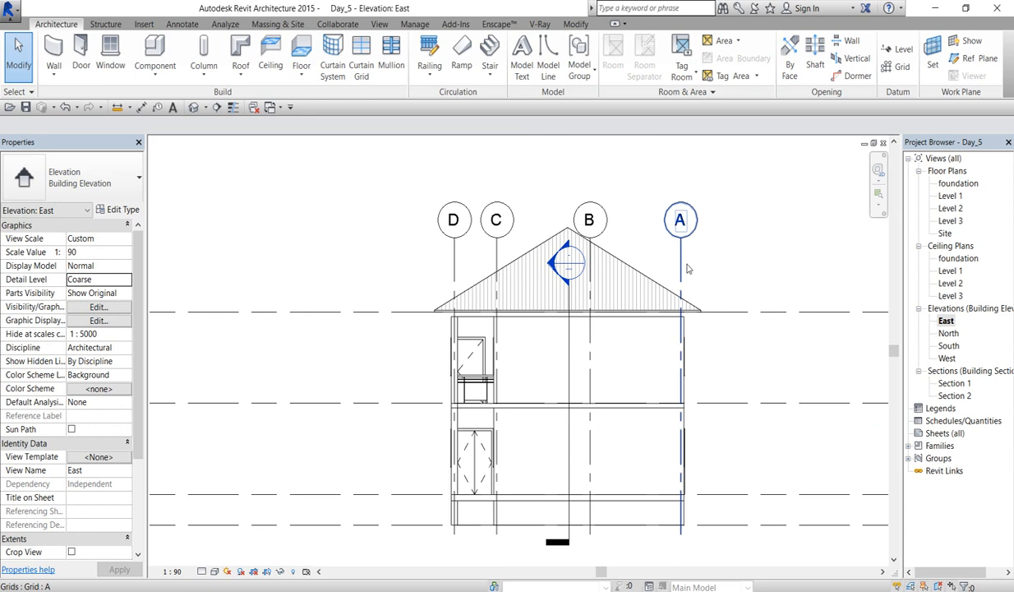
{"action": "left_click", "coordinate": [680, 248]}
{"action": "left_click_drag", "start_coordinate": [681, 246], "coordinate": [681, 184]}
{"action": "left_click", "coordinate": [729, 211]}
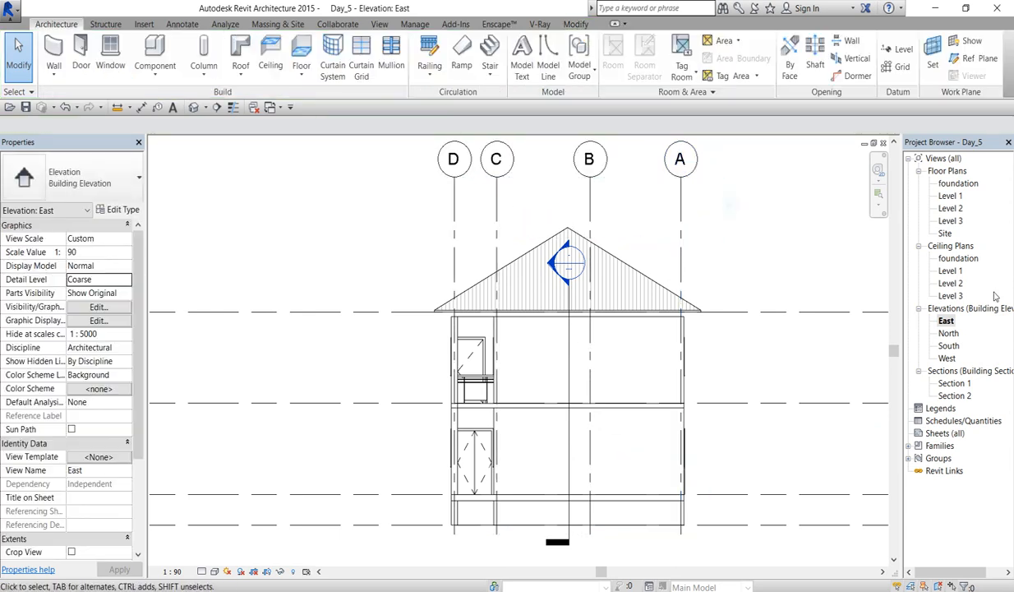
Step: In the North elevation, extend grid lines 1 to 3 upward so their bubbles clear the roof ridge
{"action": "double_click", "coordinate": [952, 334]}
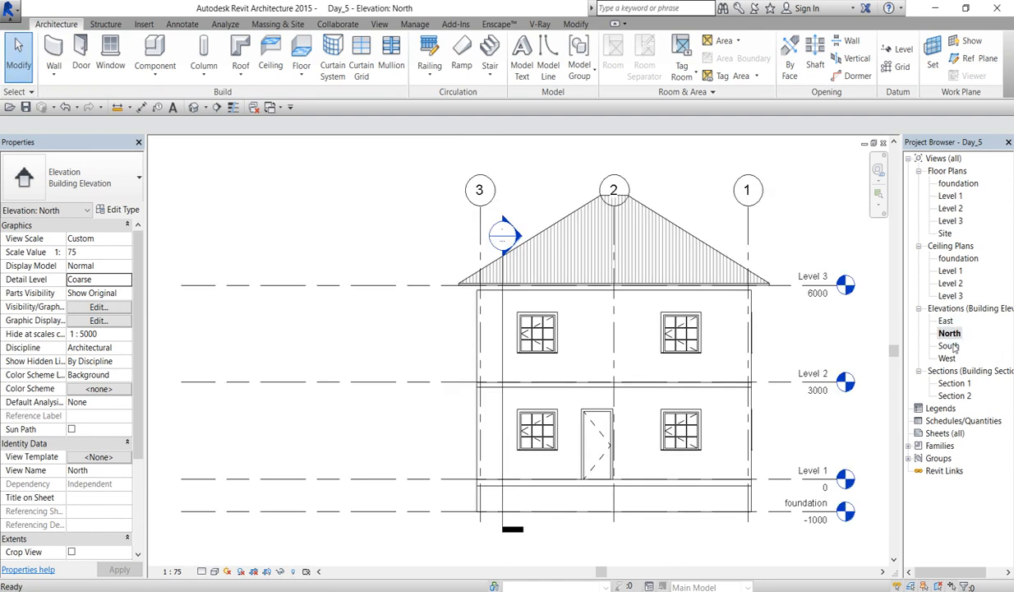
{"action": "left_click", "coordinate": [748, 216]}
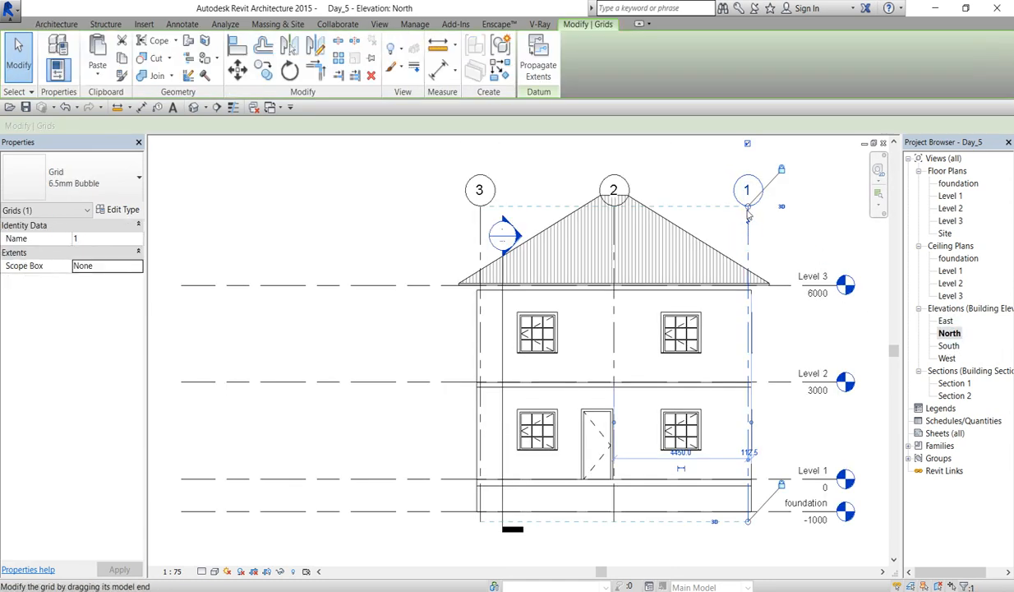
{"action": "left_click_drag", "start_coordinate": [747, 209], "coordinate": [747, 160]}
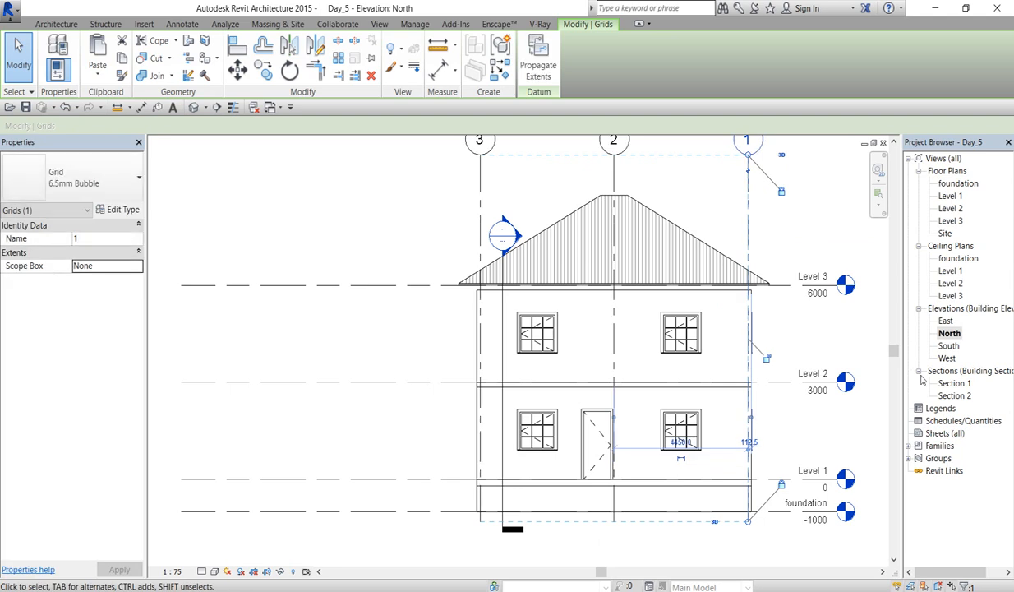
Step: In the West elevation, raise the Section 2 line's head and the upper edge of its crop extent above the roof peak
{"action": "double_click", "coordinate": [948, 346]}
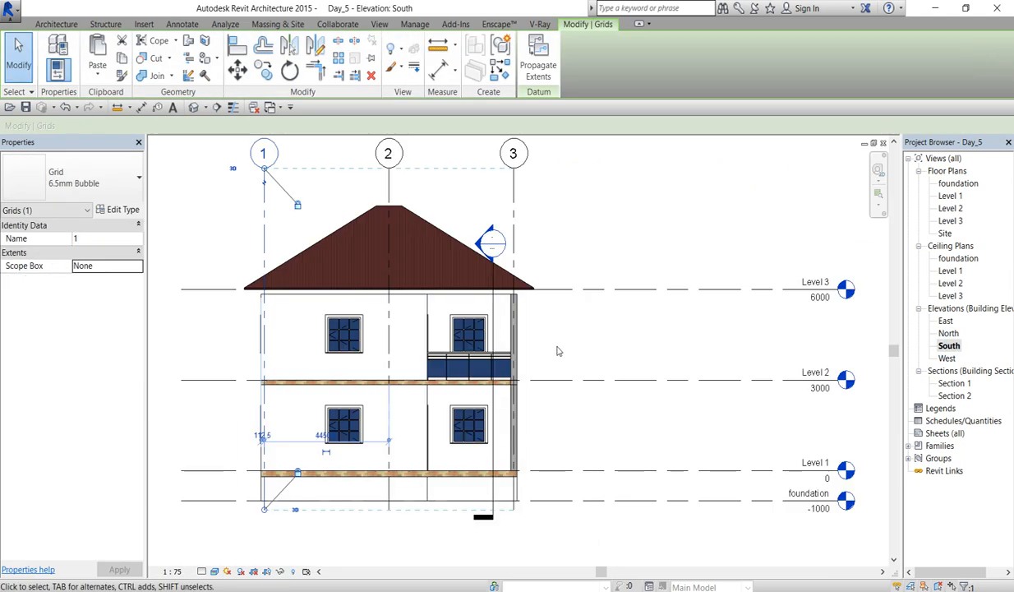
{"action": "double_click", "coordinate": [947, 358]}
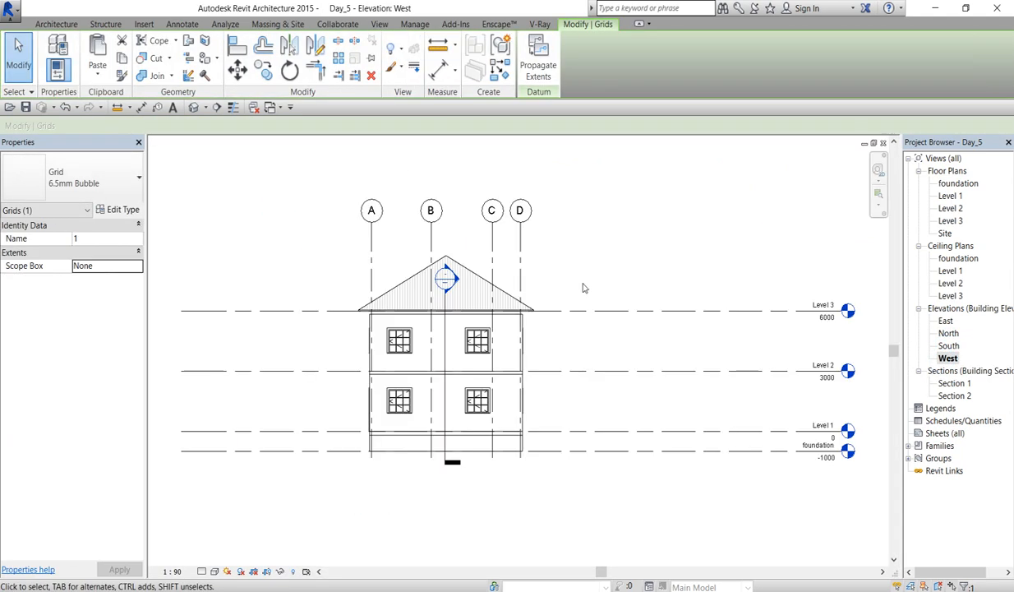
{"action": "left_click", "coordinate": [567, 276]}
{"action": "left_click", "coordinate": [447, 297]}
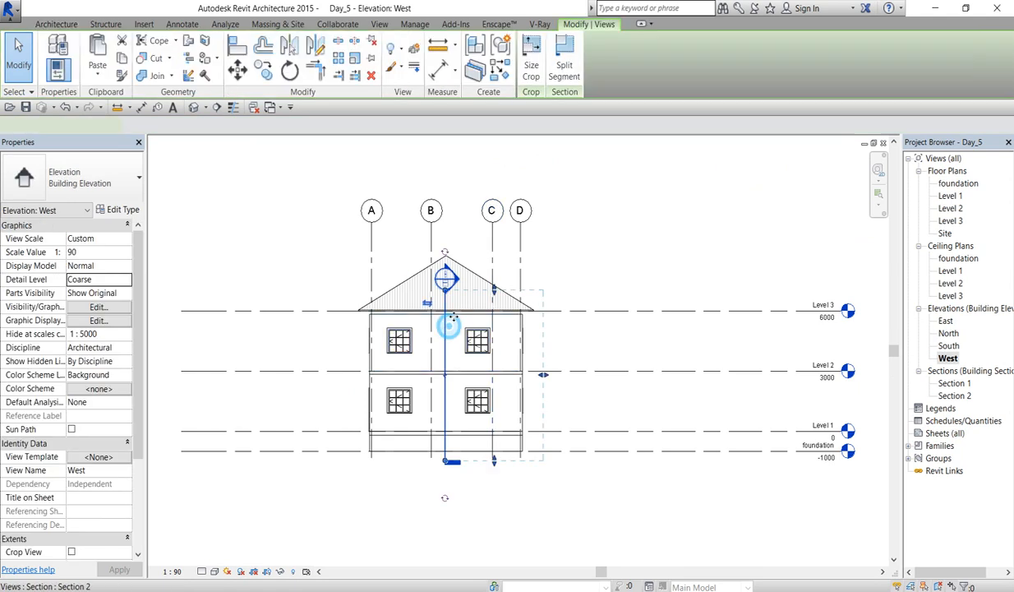
{"action": "left_click_drag", "start_coordinate": [445, 280], "coordinate": [445, 211]}
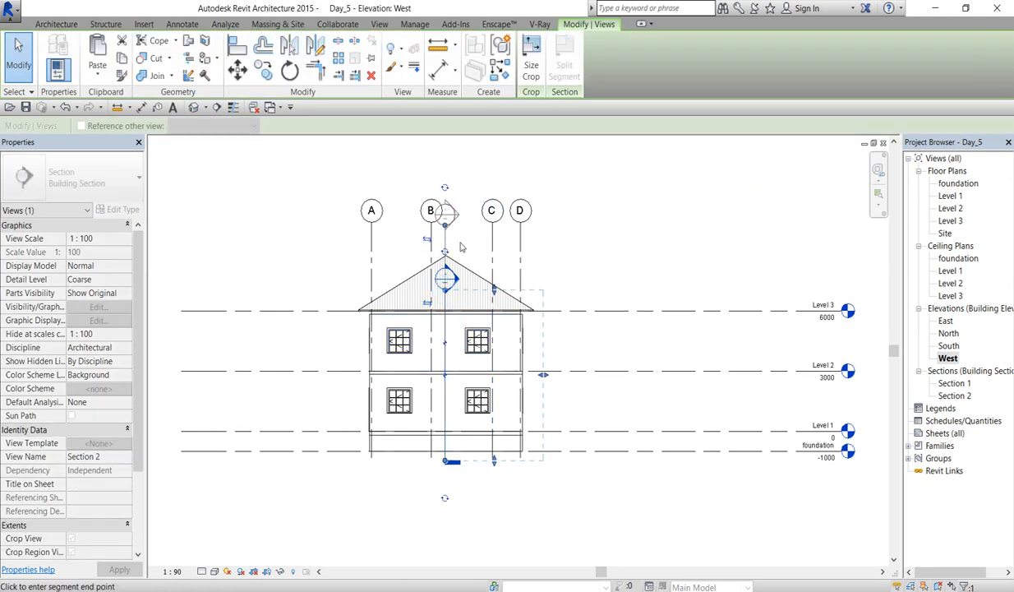
{"action": "left_click_drag", "start_coordinate": [495, 292], "coordinate": [495, 244]}
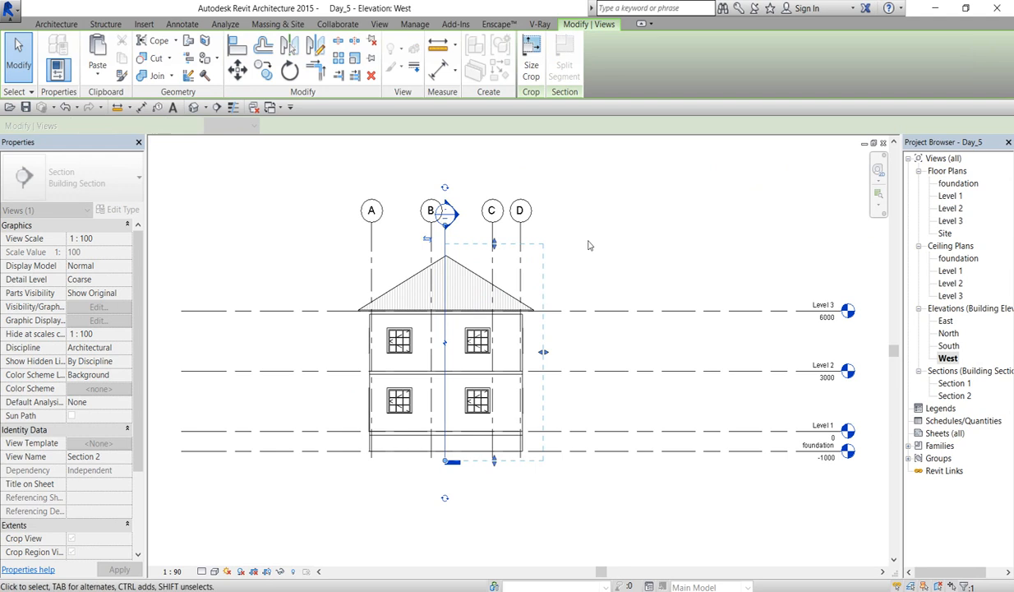
{"action": "left_click", "coordinate": [588, 240]}
{"action": "scroll", "coordinate": [461, 436], "scroll_direction": "up", "scroll_amount": 2}
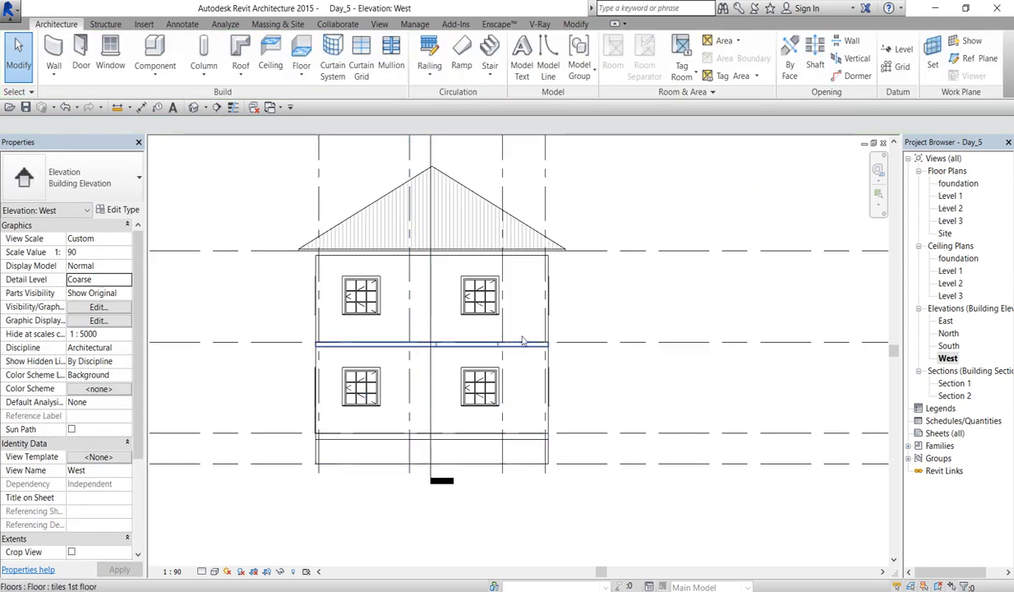
{"action": "scroll", "coordinate": [521, 337], "scroll_direction": "down", "scroll_amount": 2}
{"action": "scroll", "coordinate": [547, 282], "scroll_direction": "up", "scroll_amount": 2}
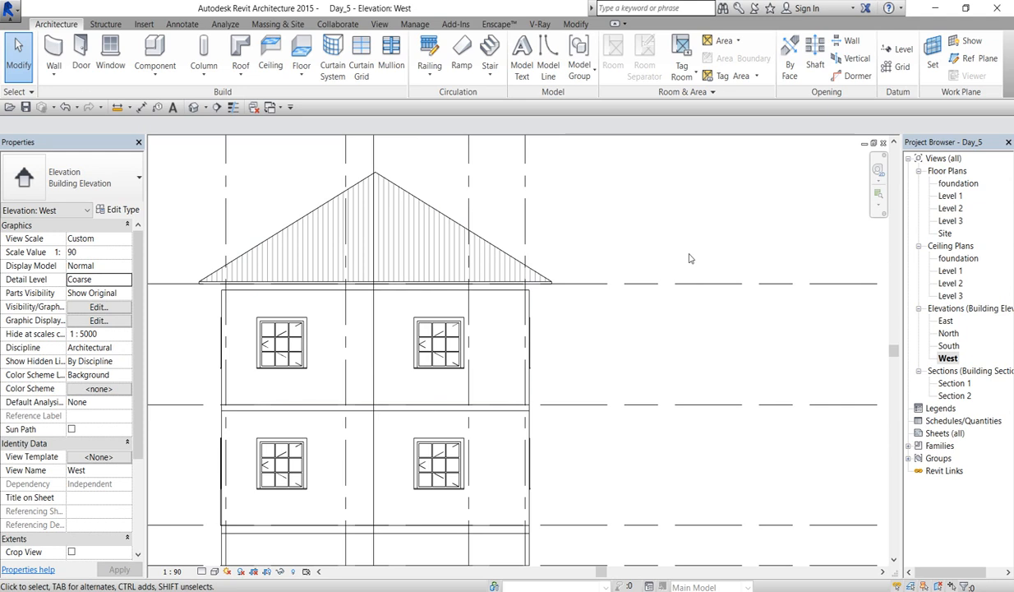
{"action": "double_click", "coordinate": [951, 196]}
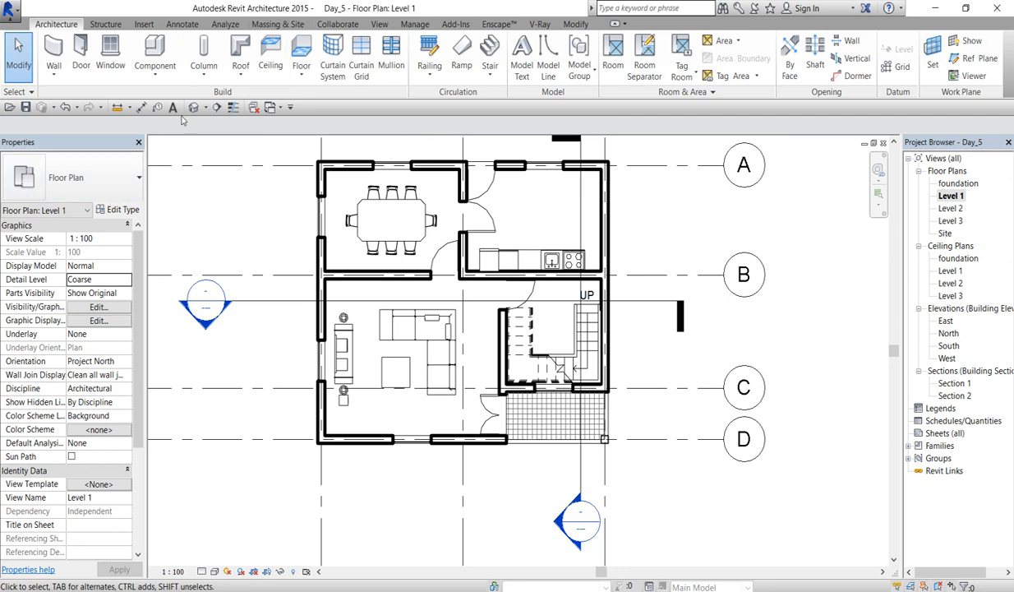
Step: Open the Level 3 plan and create a Model In-Place component in the Roofs category
{"action": "double_click", "coordinate": [950, 220]}
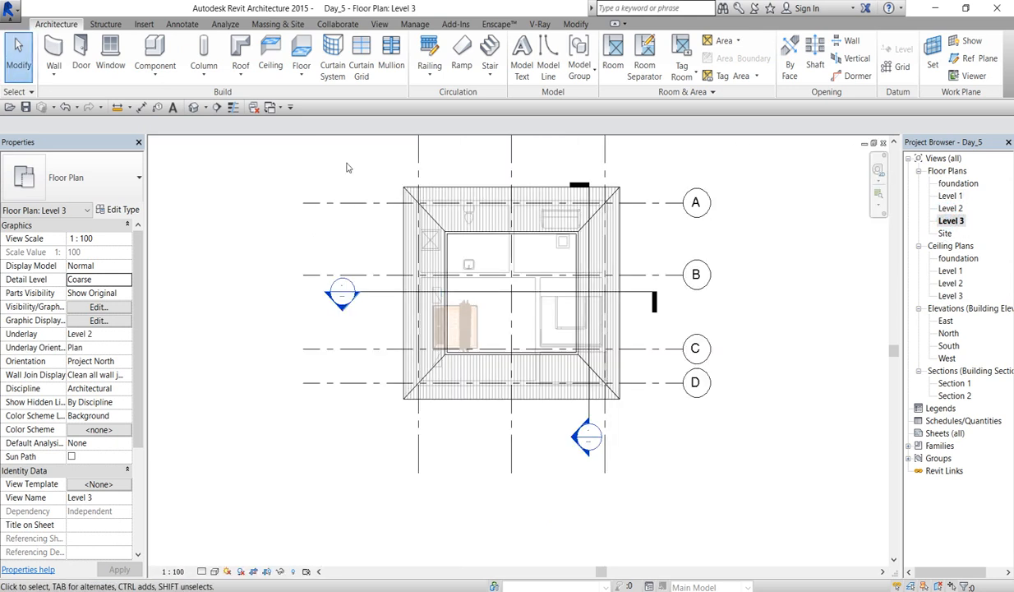
{"action": "left_click", "coordinate": [154, 71]}
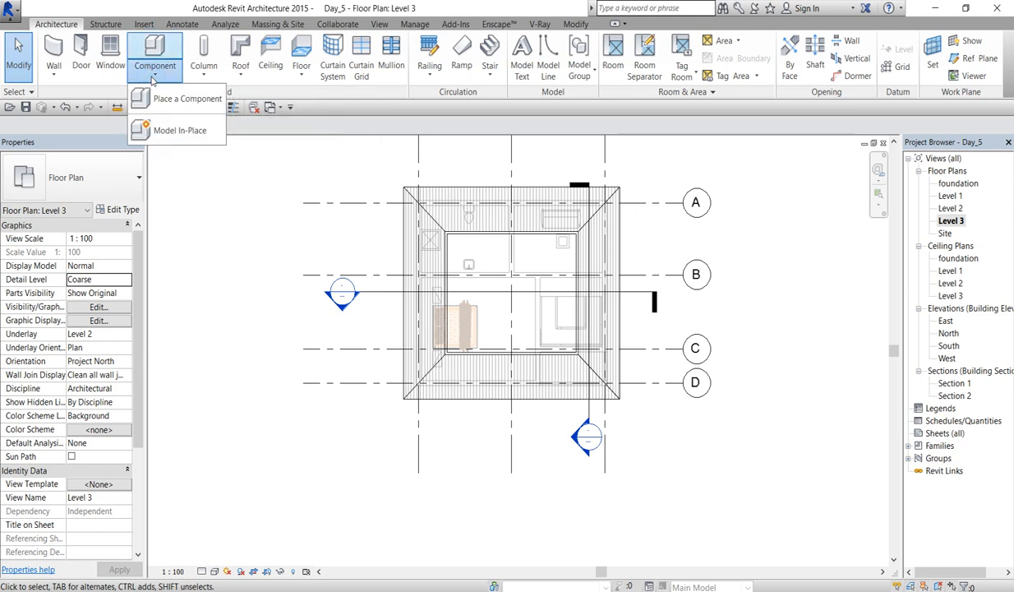
{"action": "left_click", "coordinate": [172, 134]}
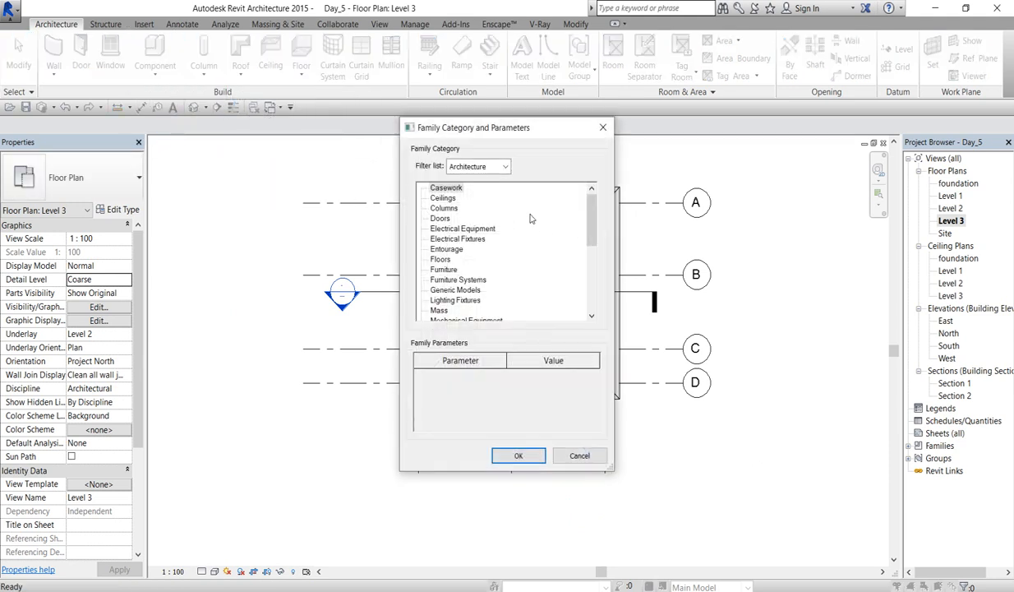
{"action": "left_click_drag", "start_coordinate": [598, 222], "coordinate": [526, 295]}
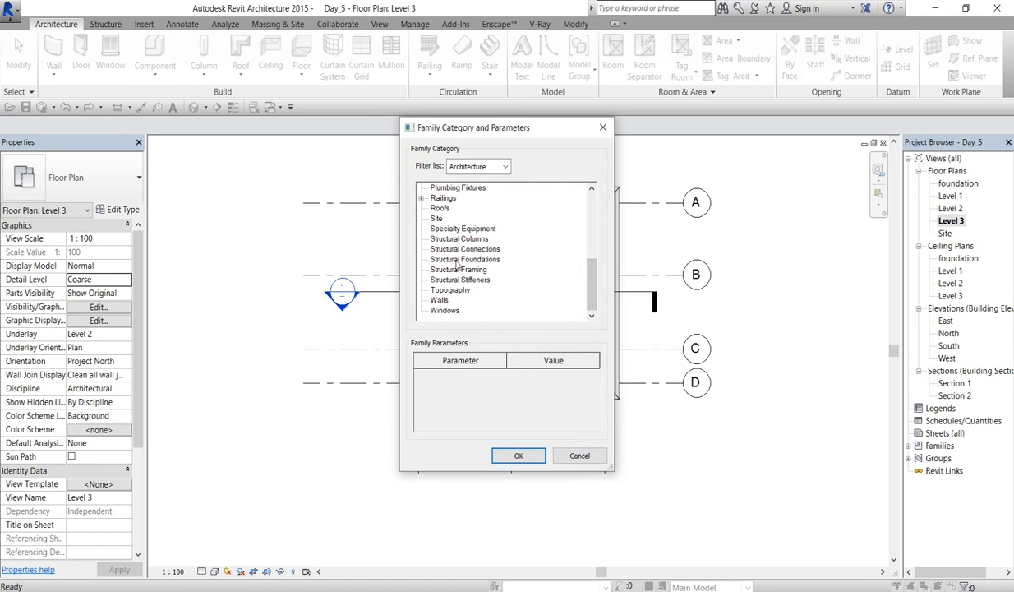
{"action": "left_click", "coordinate": [519, 457]}
{"action": "left_click", "coordinate": [509, 328]}
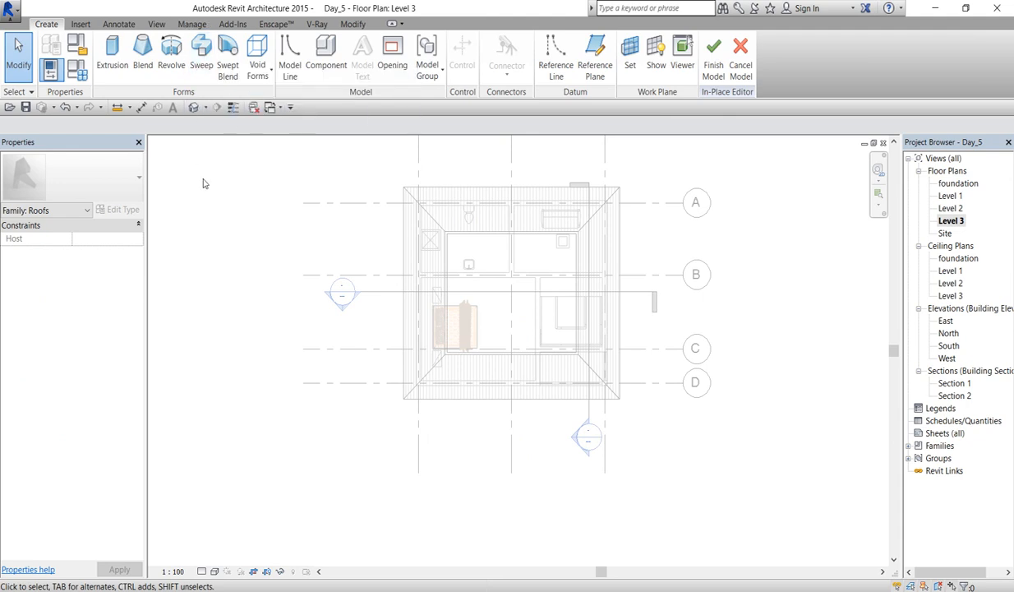
Step: Start a Sweep and sketch its path as a rectangle along the roof's outer edge, with zero offset, then finish the path
{"action": "left_click", "coordinate": [202, 51]}
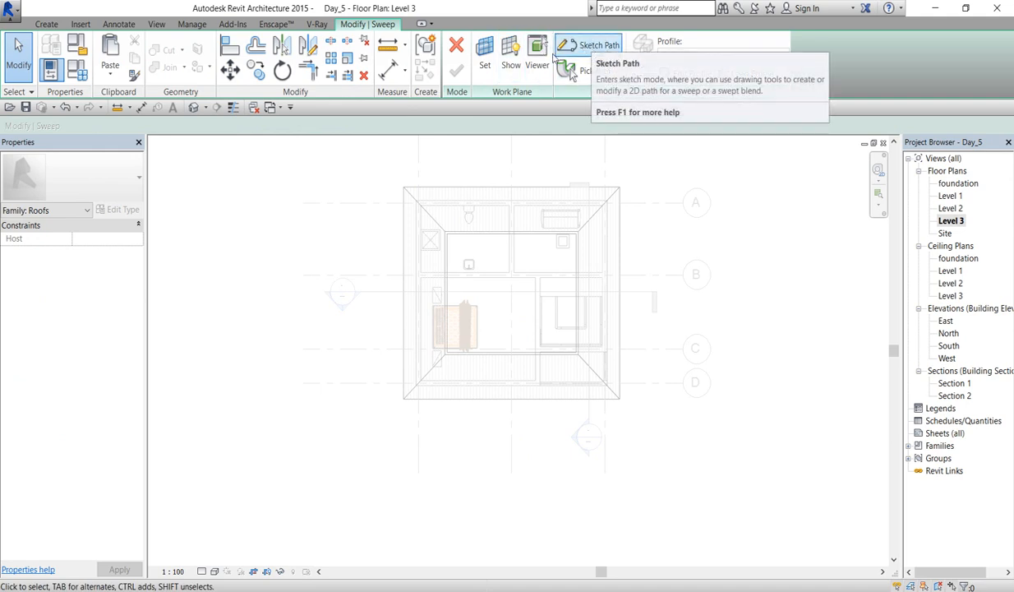
{"action": "left_click", "coordinate": [598, 48]}
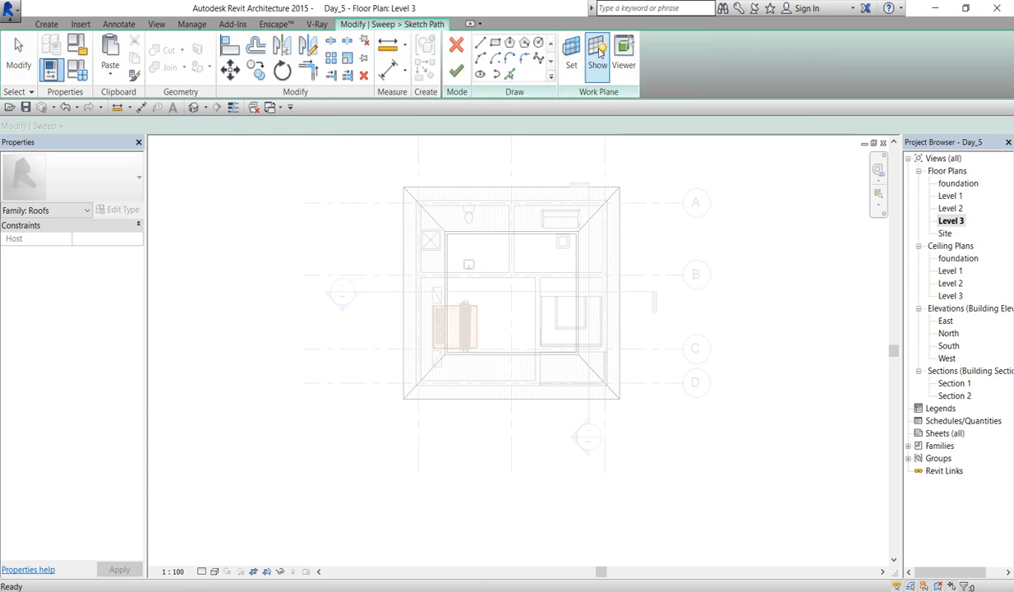
{"action": "left_click", "coordinate": [495, 43]}
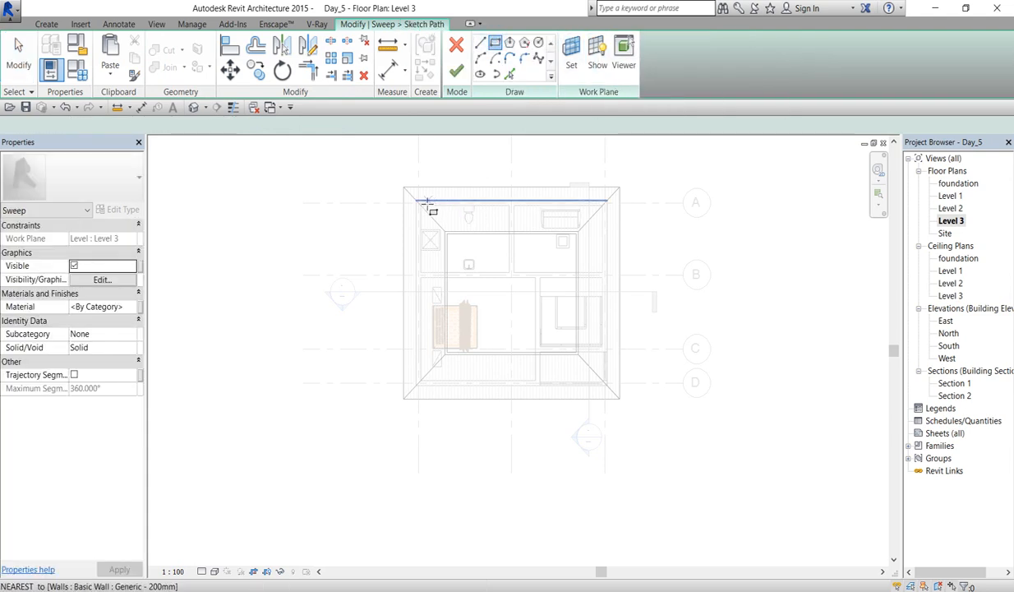
{"action": "left_click", "coordinate": [404, 188]}
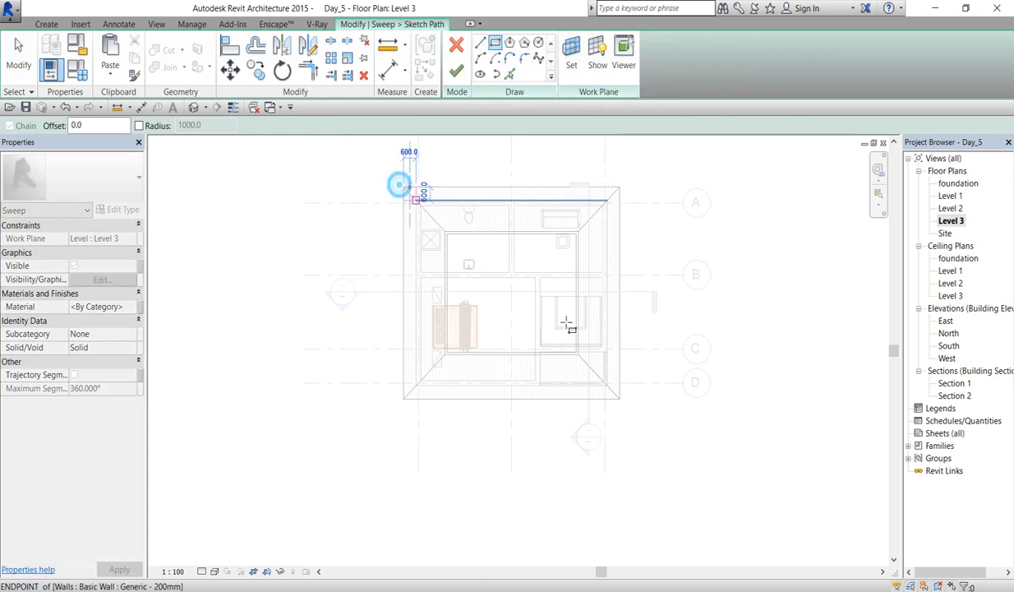
{"action": "left_click", "coordinate": [620, 398]}
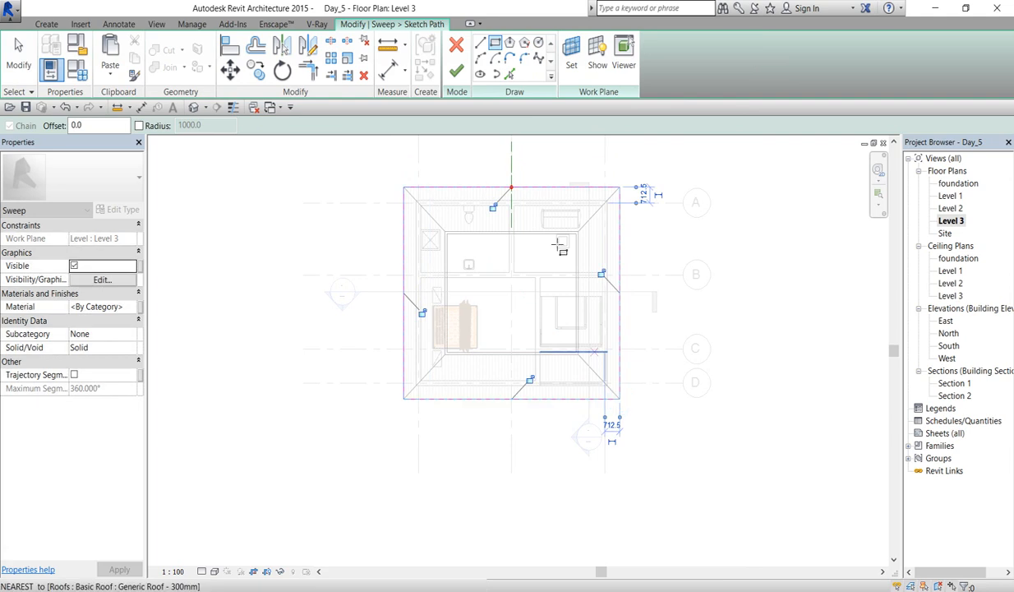
{"action": "left_click", "coordinate": [458, 73]}
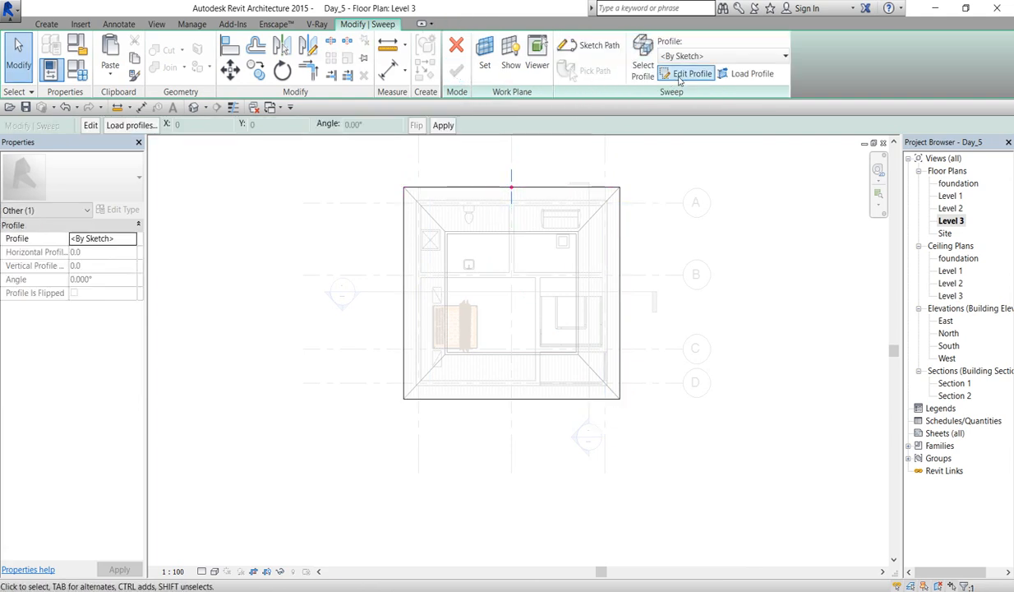
Step: Sketch the sweep profile in the East elevation as a rectangle about 60 mm wide and 300 mm high beneath the roof's eave corner
{"action": "left_click", "coordinate": [688, 74]}
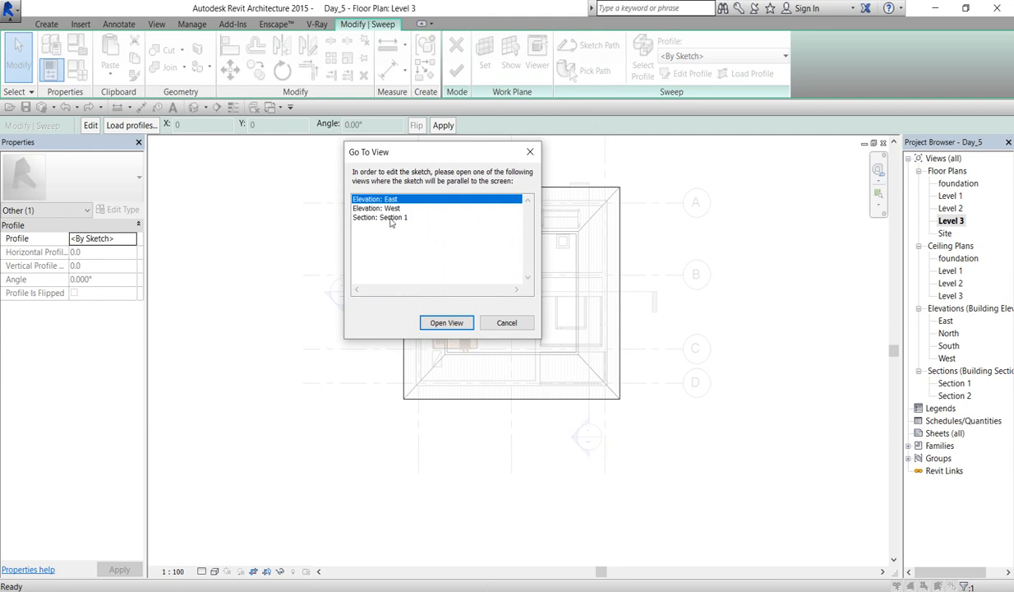
{"action": "left_click", "coordinate": [448, 322]}
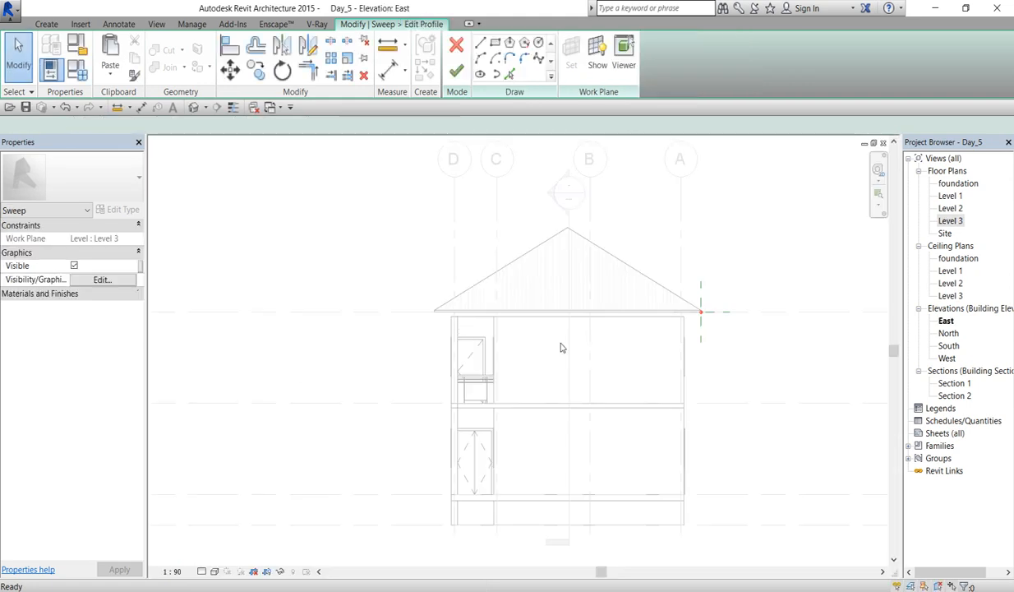
{"action": "scroll", "coordinate": [714, 323], "scroll_direction": "up", "scroll_amount": 3}
{"action": "scroll", "coordinate": [662, 289], "scroll_direction": "up", "scroll_amount": 3}
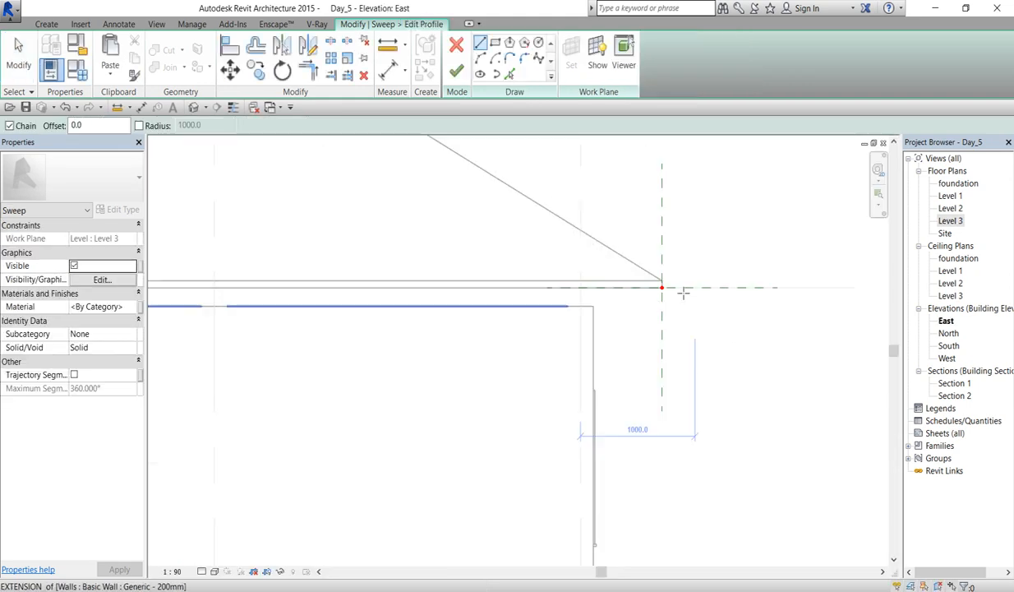
{"action": "left_click", "coordinate": [496, 42]}
{"action": "scroll", "coordinate": [670, 302], "scroll_direction": "up", "scroll_amount": 2}
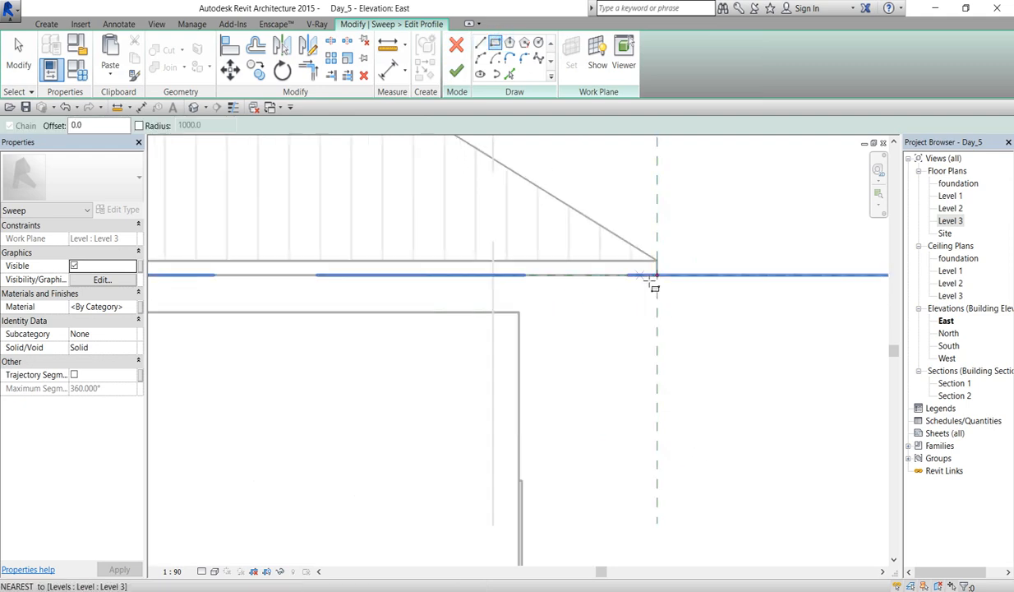
{"action": "left_click", "coordinate": [657, 275]}
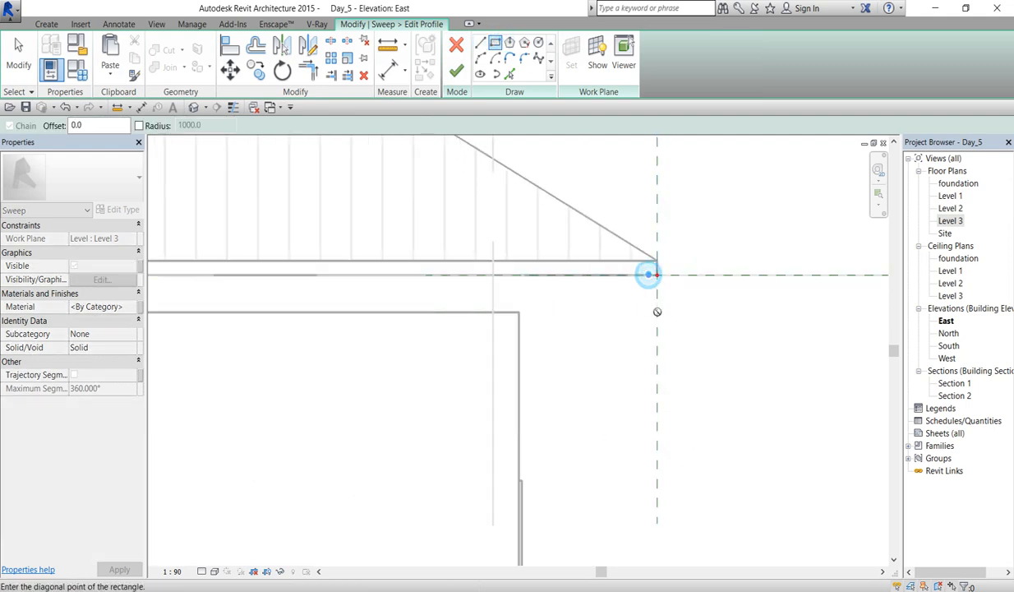
{"action": "left_click", "coordinate": [642, 352]}
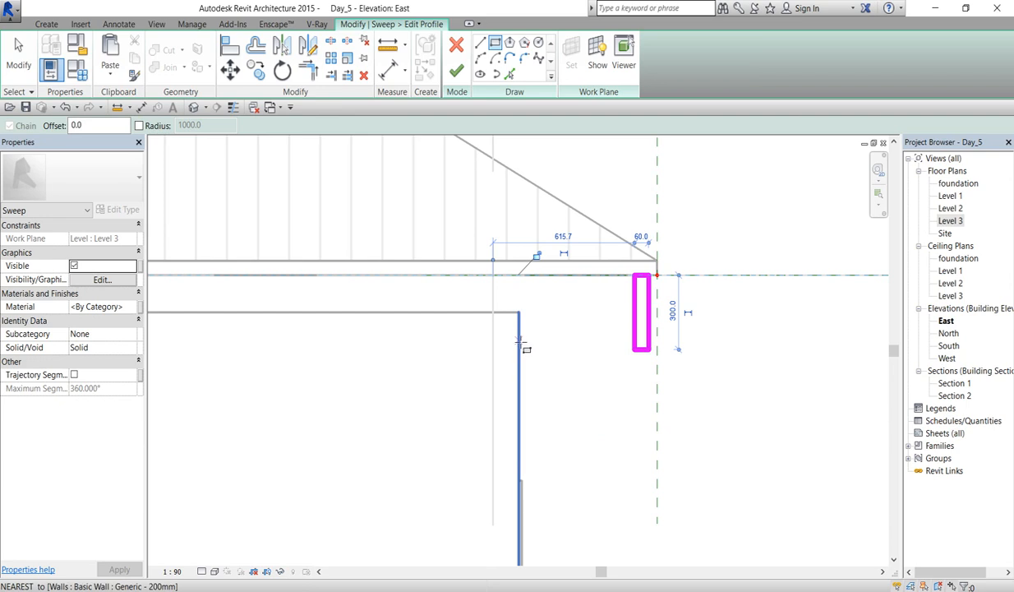
{"action": "left_click", "coordinate": [457, 73]}
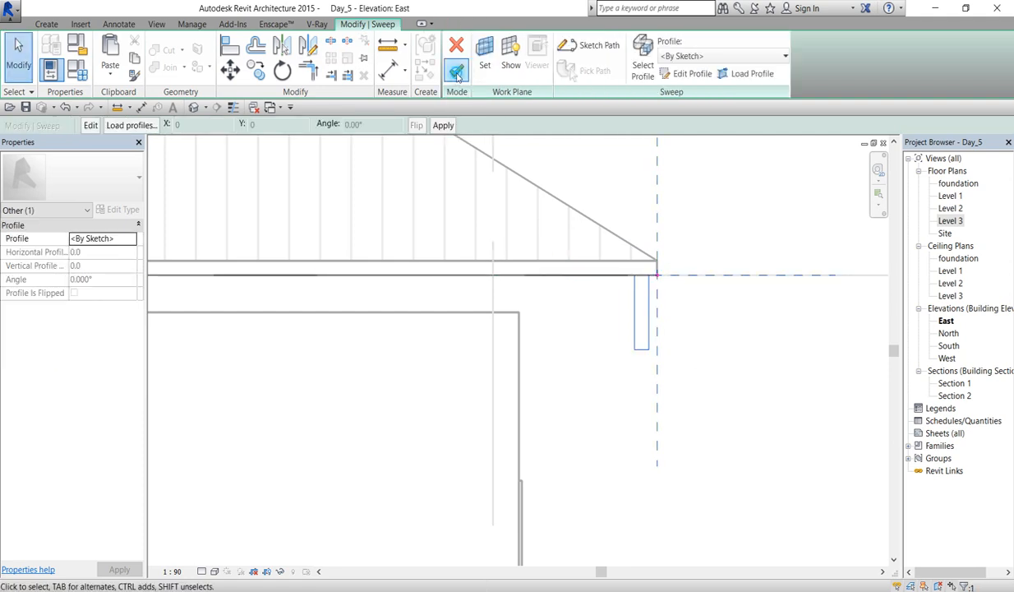
Step: Finish the fascia sweep and complete the in-place roof model
{"action": "left_click", "coordinate": [458, 73]}
{"action": "scroll", "coordinate": [732, 403], "scroll_direction": "down", "scroll_amount": 4}
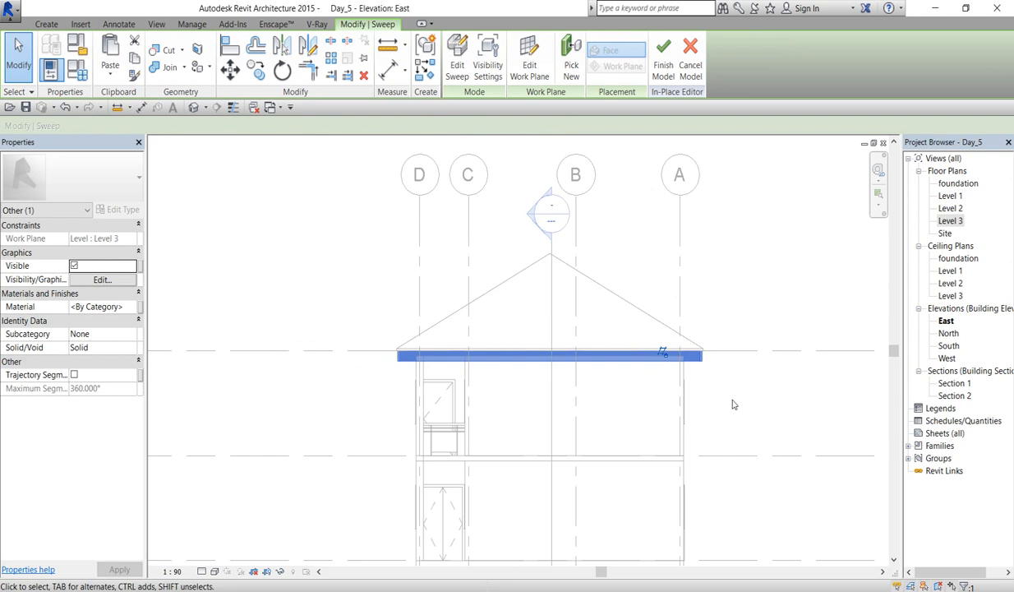
{"action": "left_click", "coordinate": [734, 404]}
{"action": "scroll", "coordinate": [695, 384], "scroll_direction": "up", "scroll_amount": 1}
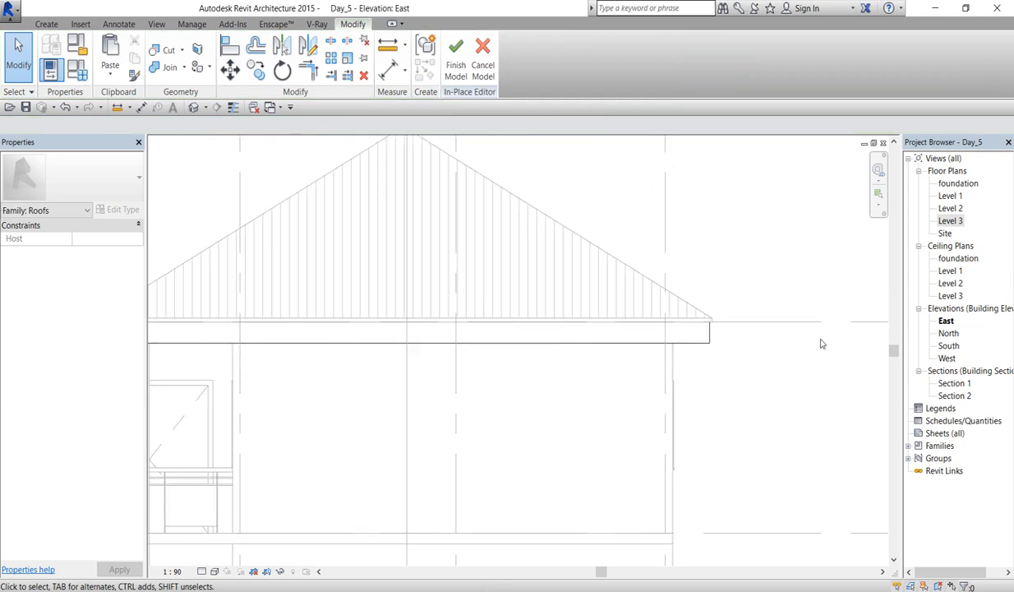
{"action": "scroll", "coordinate": [705, 307], "scroll_direction": "down", "scroll_amount": 3}
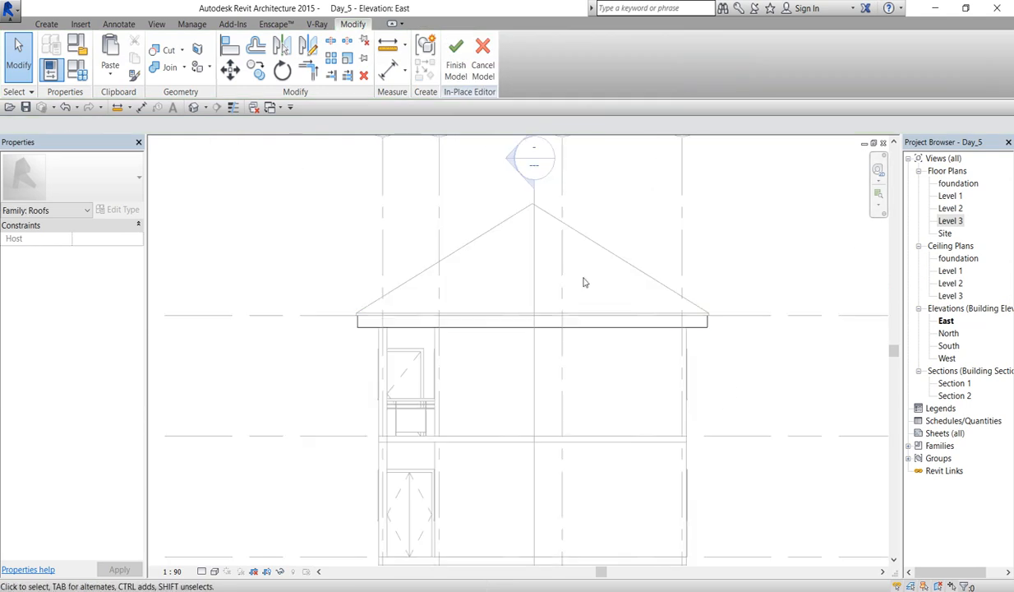
{"action": "left_click", "coordinate": [456, 57]}
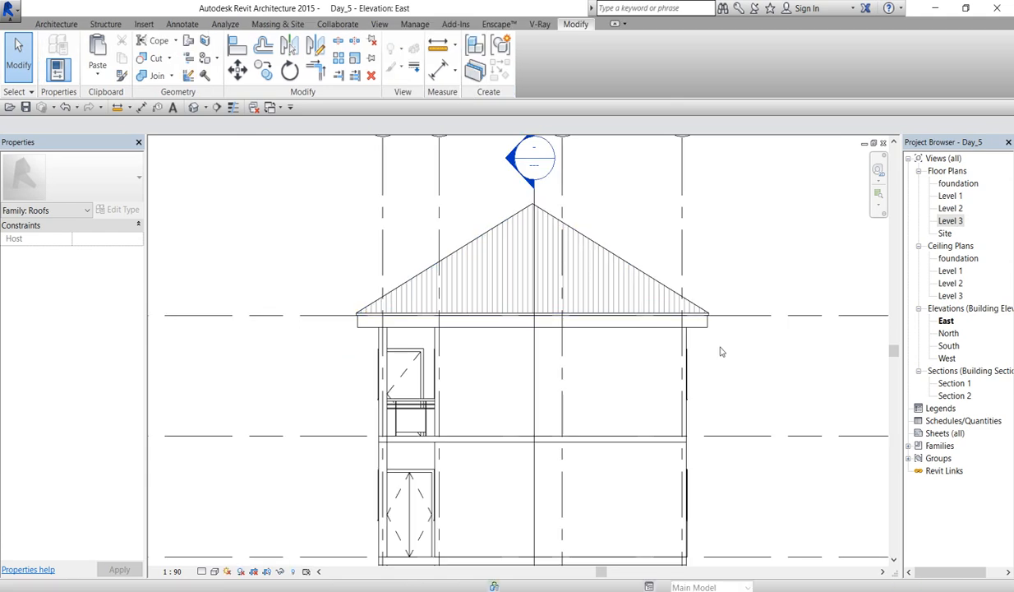
{"action": "scroll", "coordinate": [711, 329], "scroll_direction": "down", "scroll_amount": 2}
{"action": "scroll", "coordinate": [545, 396], "scroll_direction": "up", "scroll_amount": 2}
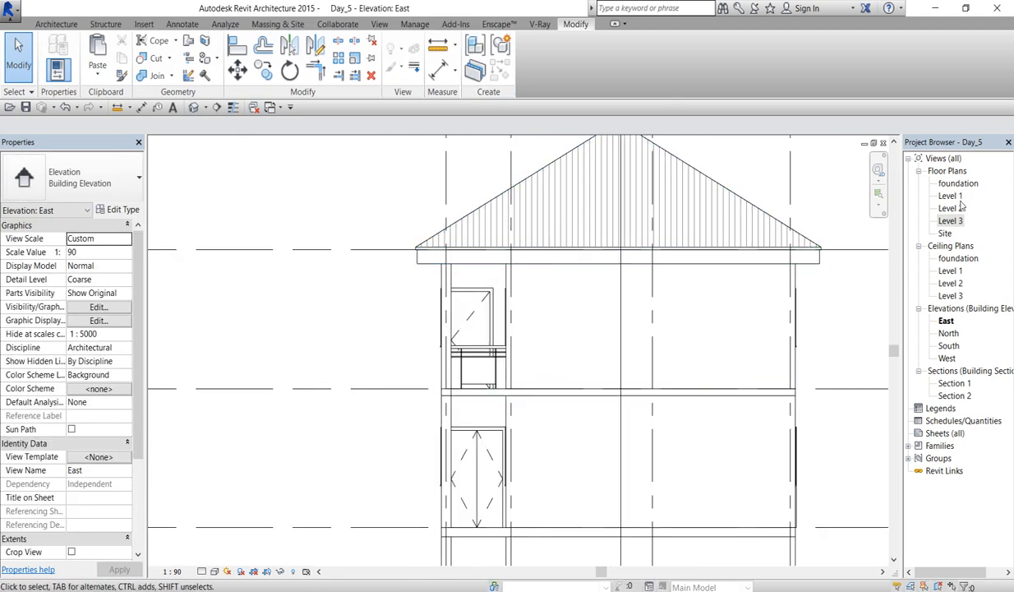
Step: Open the Site plan and bring up the material settings of the Structure layer in the roof's type assembly
{"action": "double_click", "coordinate": [946, 234]}
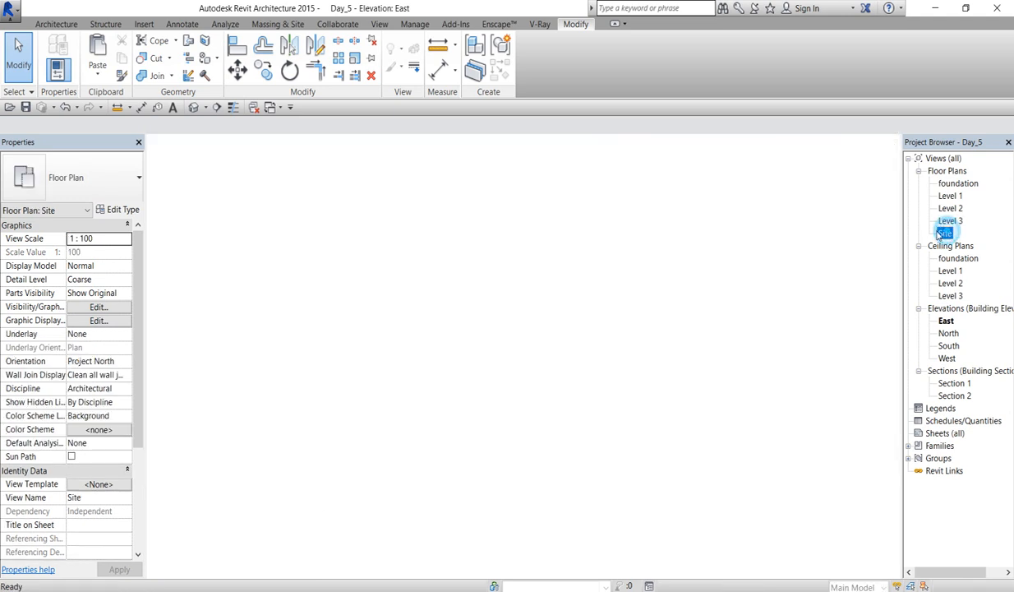
{"action": "scroll", "coordinate": [582, 408], "scroll_direction": "down", "scroll_amount": 2}
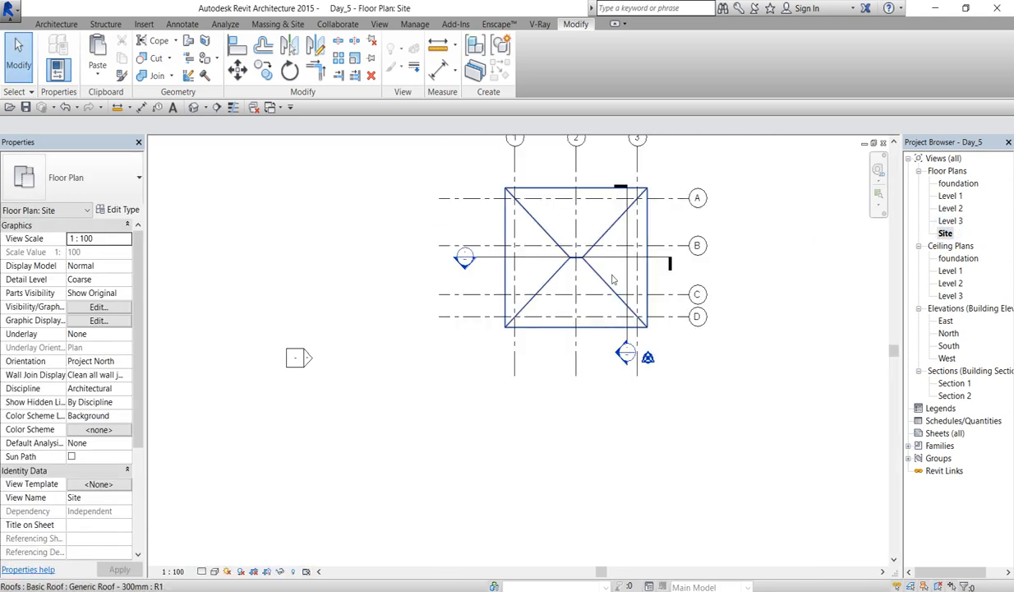
{"action": "scroll", "coordinate": [646, 242], "scroll_direction": "up", "scroll_amount": 2}
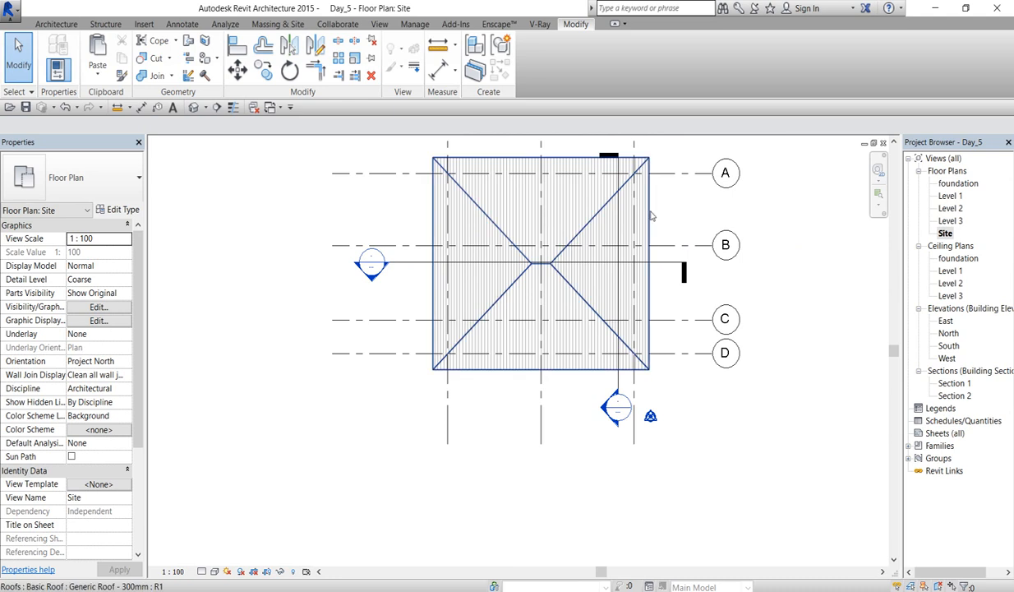
{"action": "scroll", "coordinate": [649, 216], "scroll_direction": "up", "scroll_amount": 2}
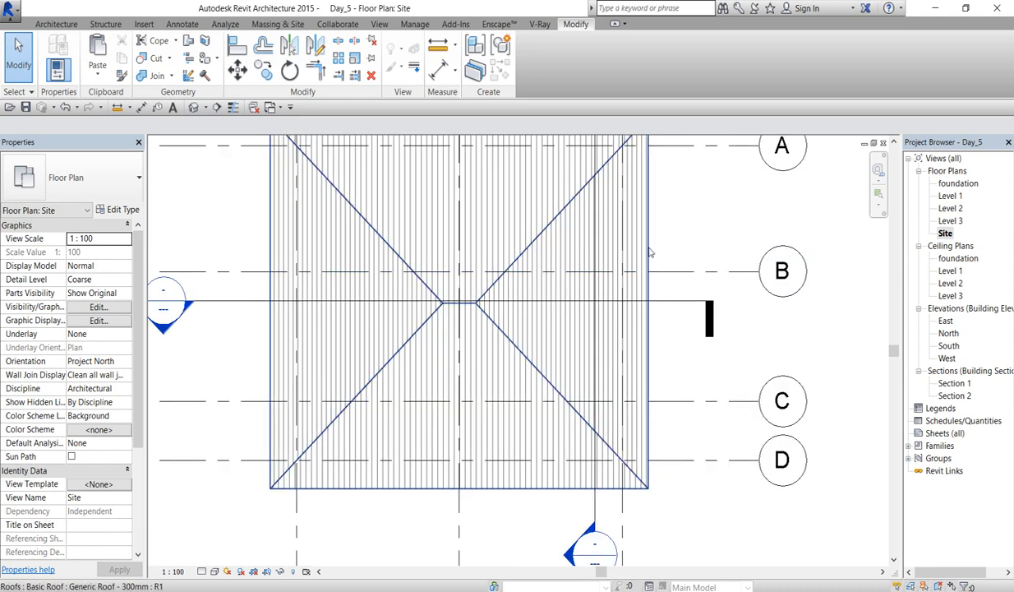
{"action": "scroll", "coordinate": [594, 275], "scroll_direction": "down", "scroll_amount": 2}
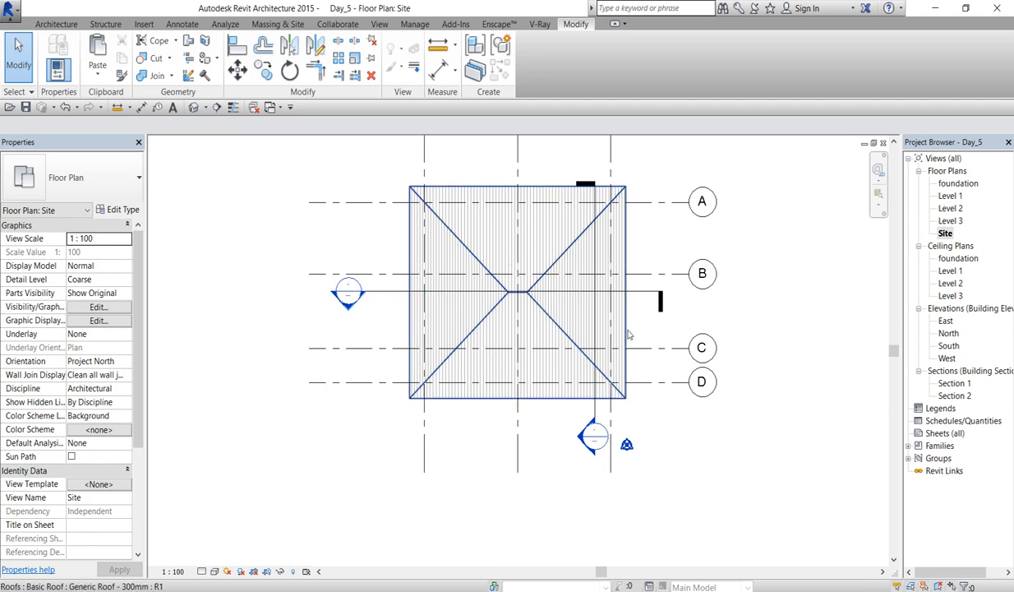
{"action": "scroll", "coordinate": [609, 335], "scroll_direction": "up", "scroll_amount": 2}
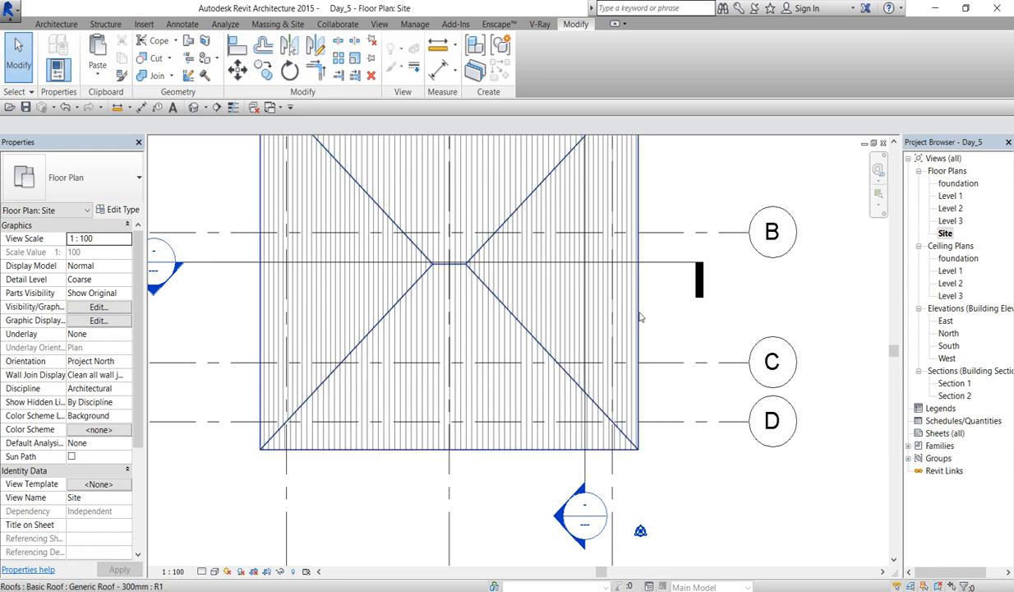
{"action": "left_click", "coordinate": [640, 318]}
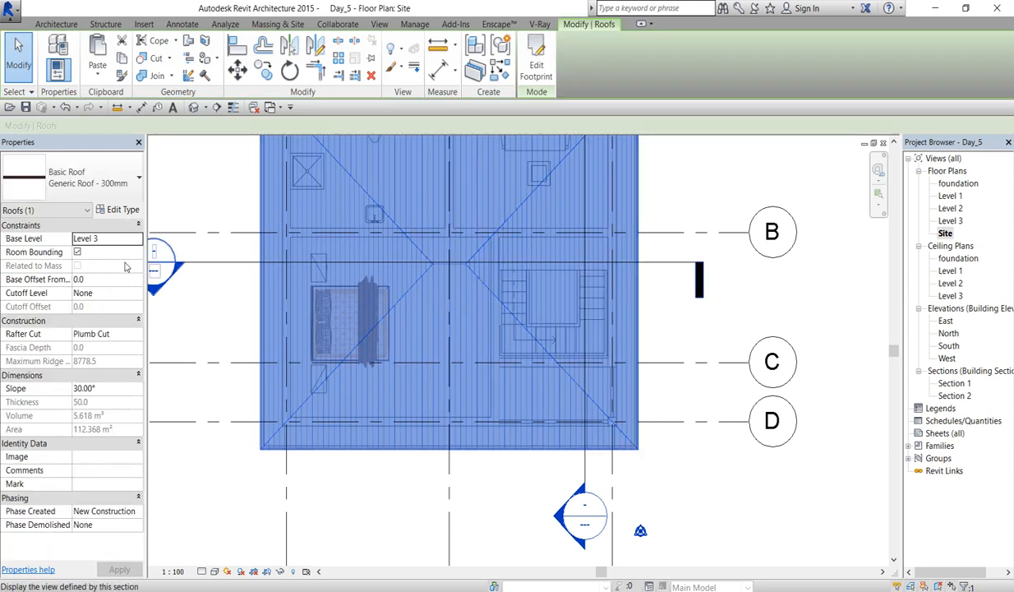
{"action": "left_click", "coordinate": [121, 210]}
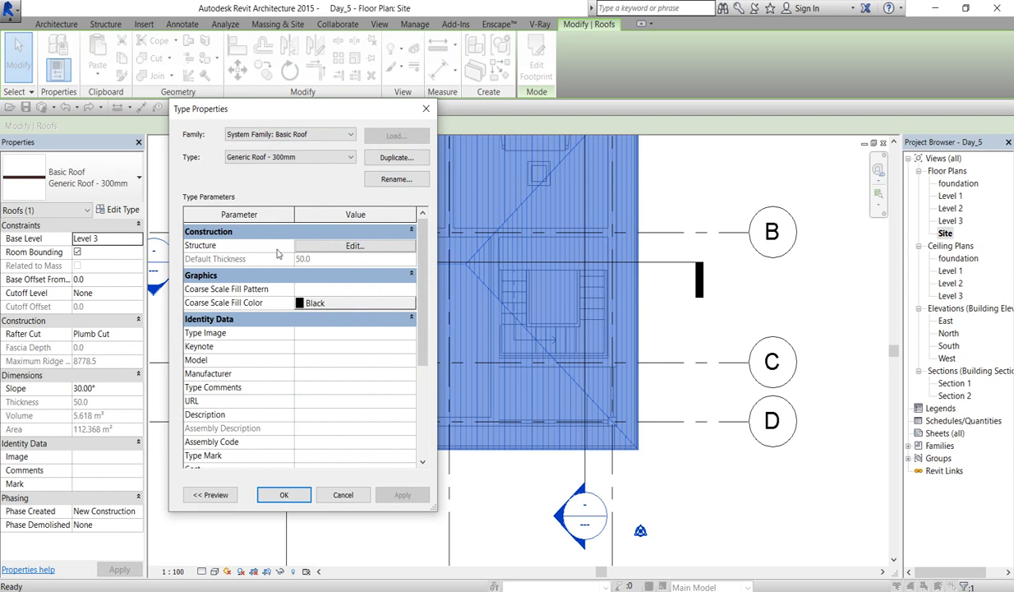
{"action": "left_click", "coordinate": [341, 246]}
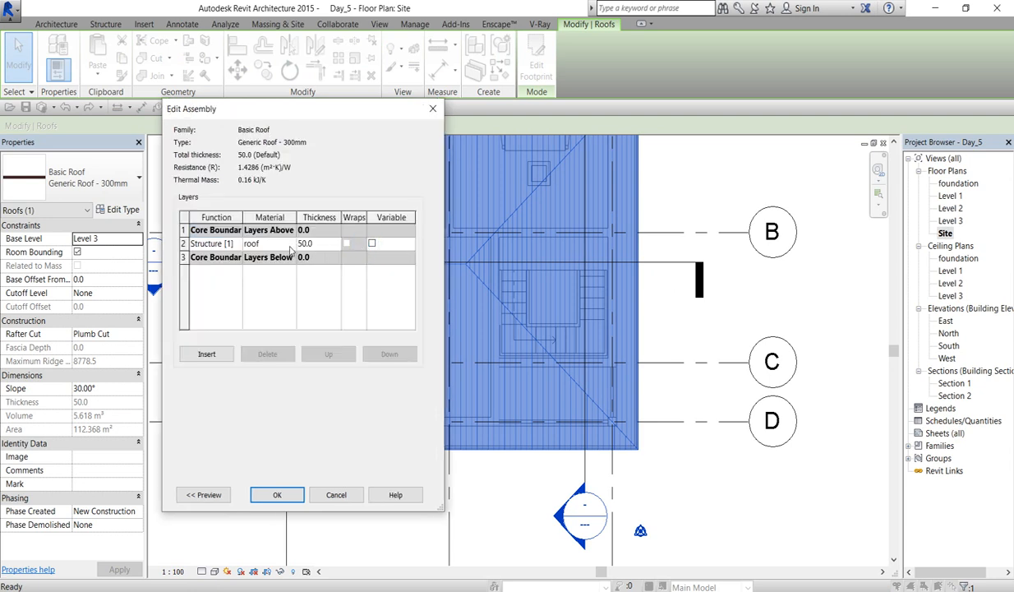
{"action": "left_click", "coordinate": [294, 243]}
{"action": "left_click", "coordinate": [293, 243]}
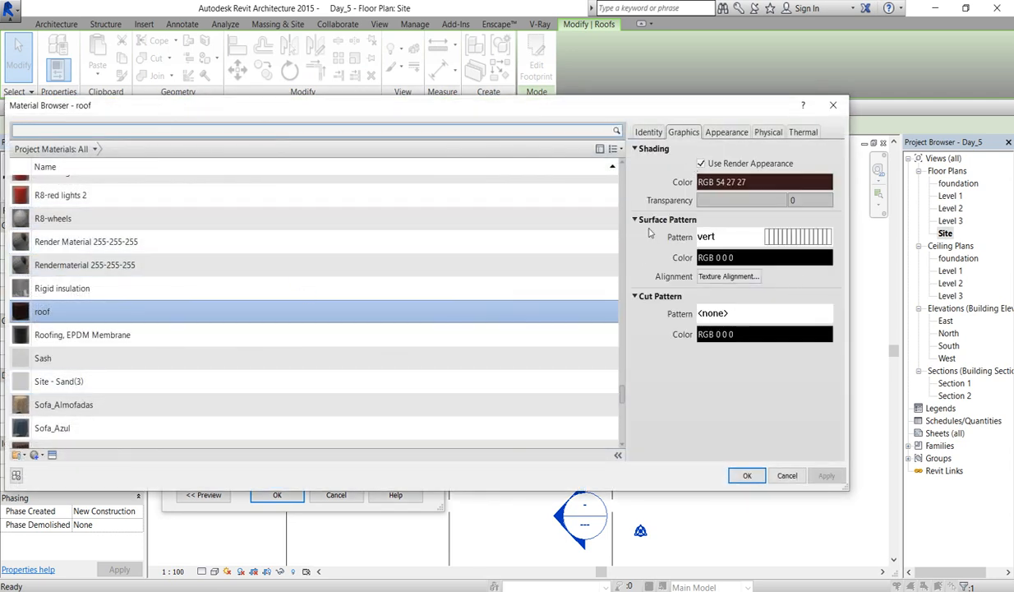
Step: Create a simple Model surface pattern of parallel lines at 90° with 70 mm spacing and assign it to the roof material
{"action": "left_click", "coordinate": [796, 237]}
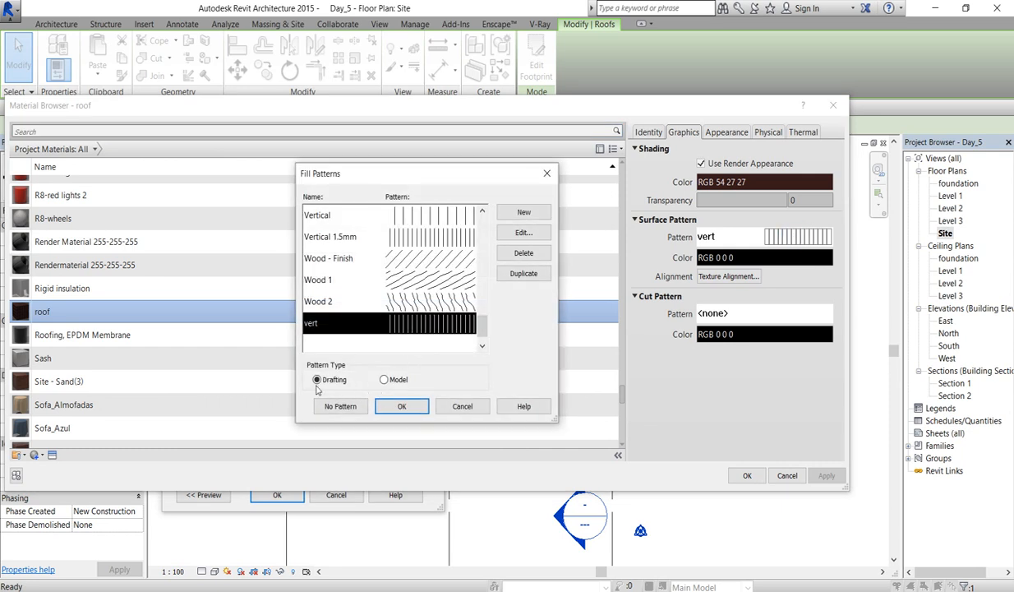
{"action": "left_click", "coordinate": [384, 379]}
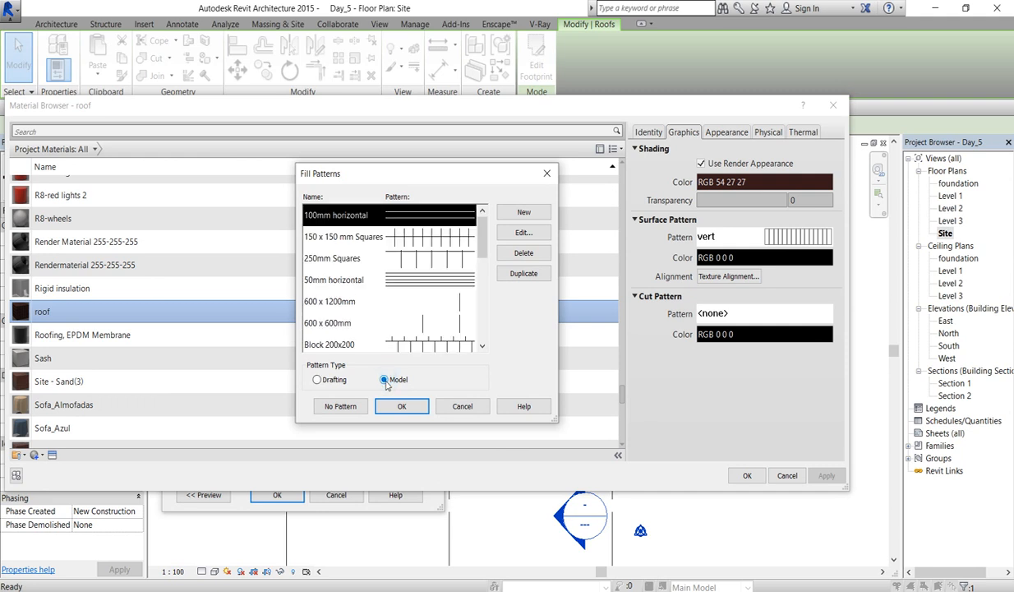
{"action": "left_click", "coordinate": [485, 246]}
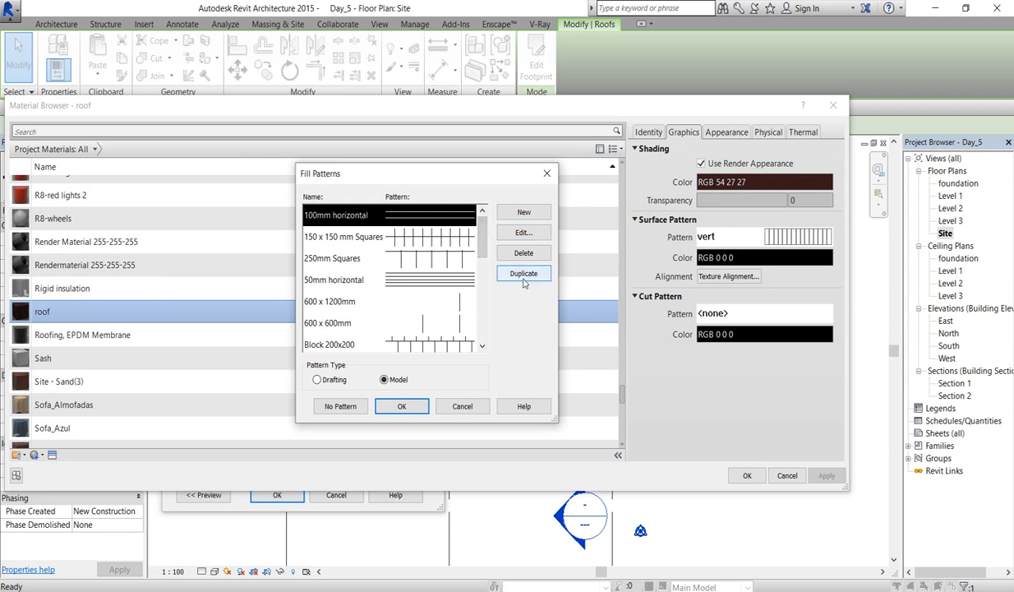
{"action": "left_click", "coordinate": [524, 212]}
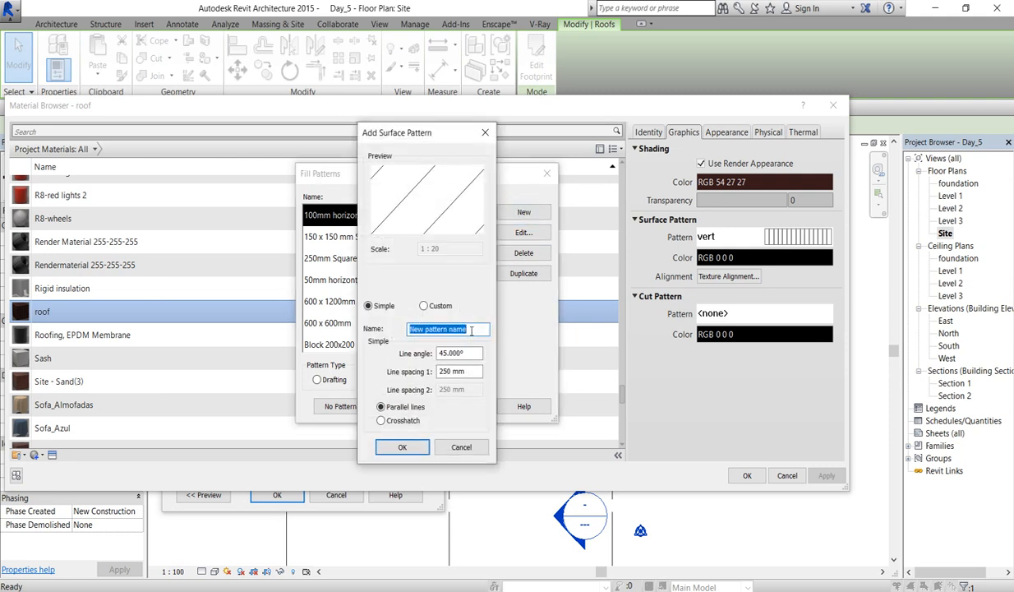
{"action": "key", "text": "Tab"}
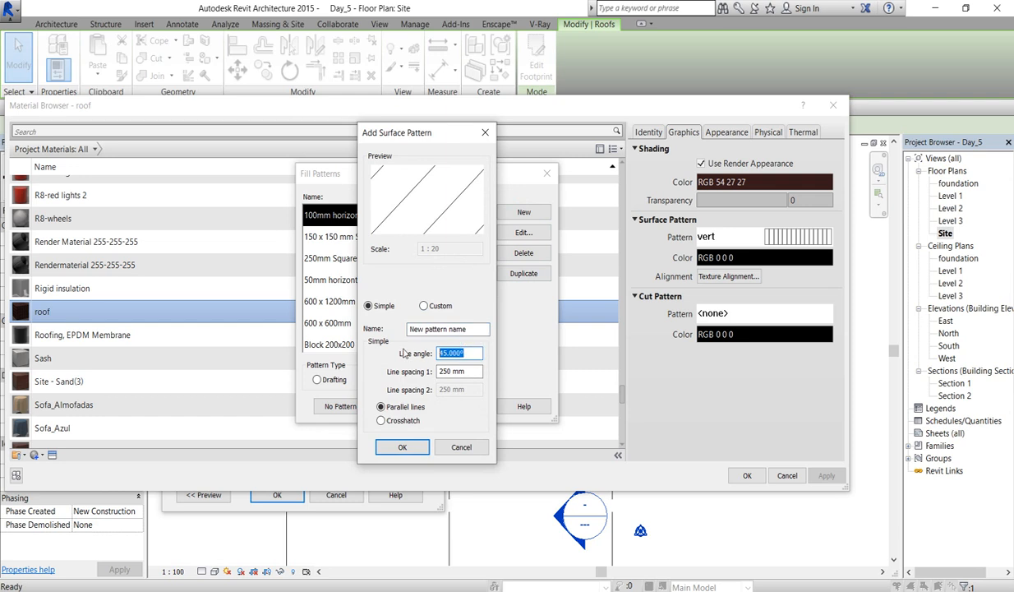
{"action": "type", "text": "90"}
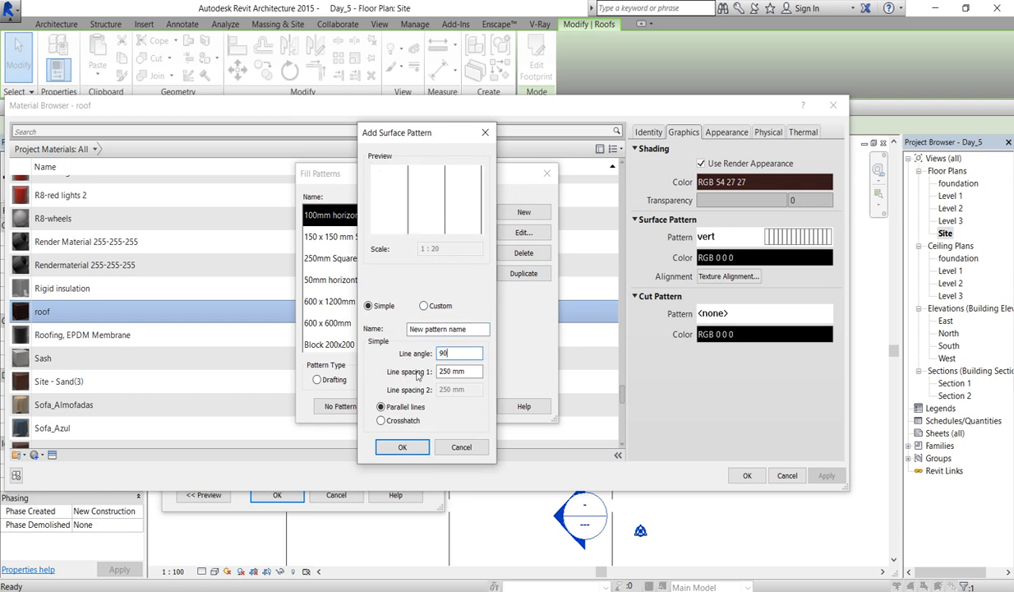
{"action": "key", "text": "Tab"}
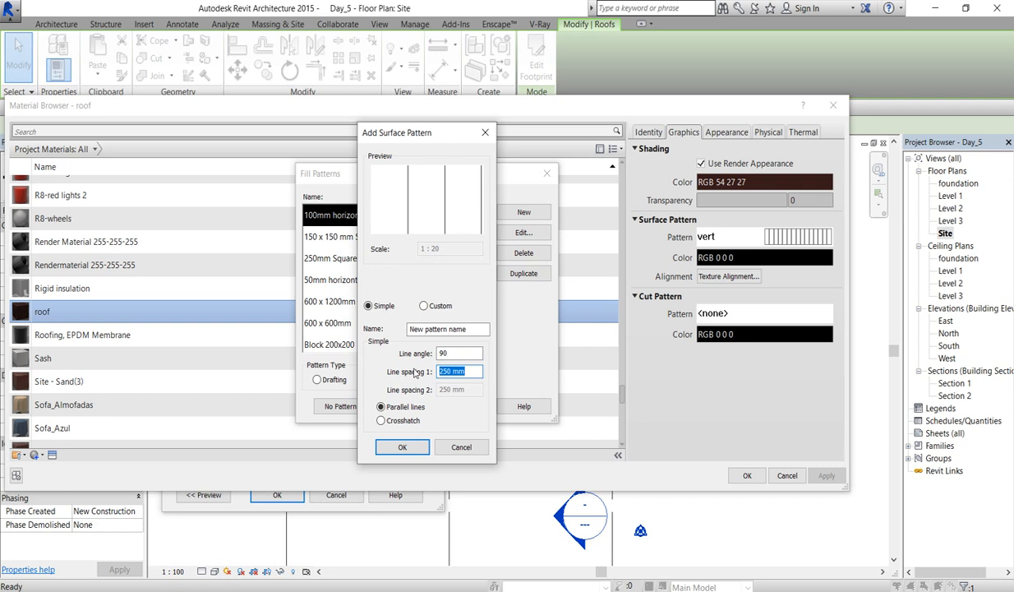
{"action": "type", "text": "70"}
{"action": "left_click", "coordinate": [402, 446]}
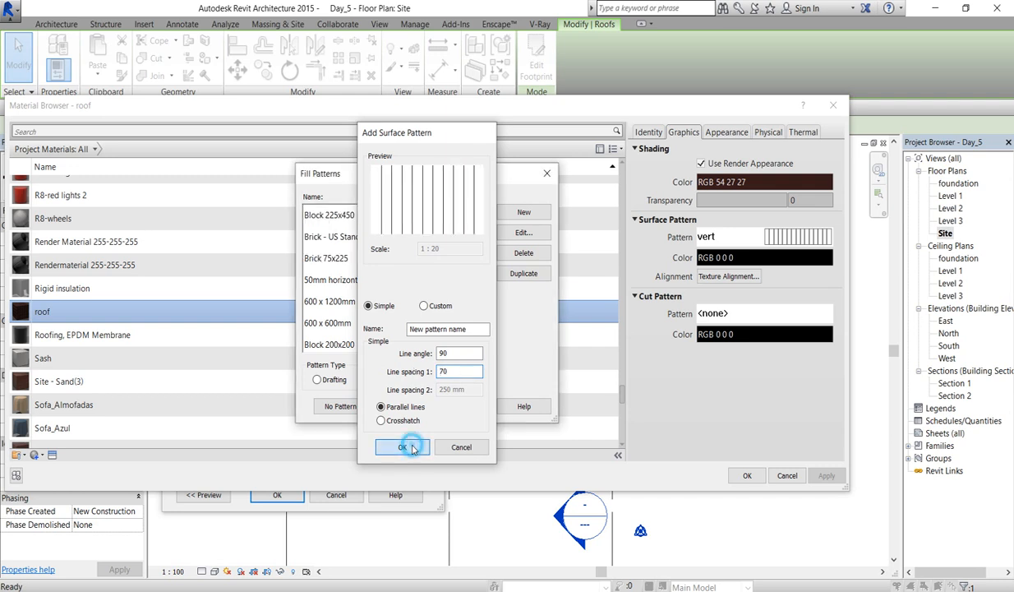
{"action": "left_click", "coordinate": [403, 406]}
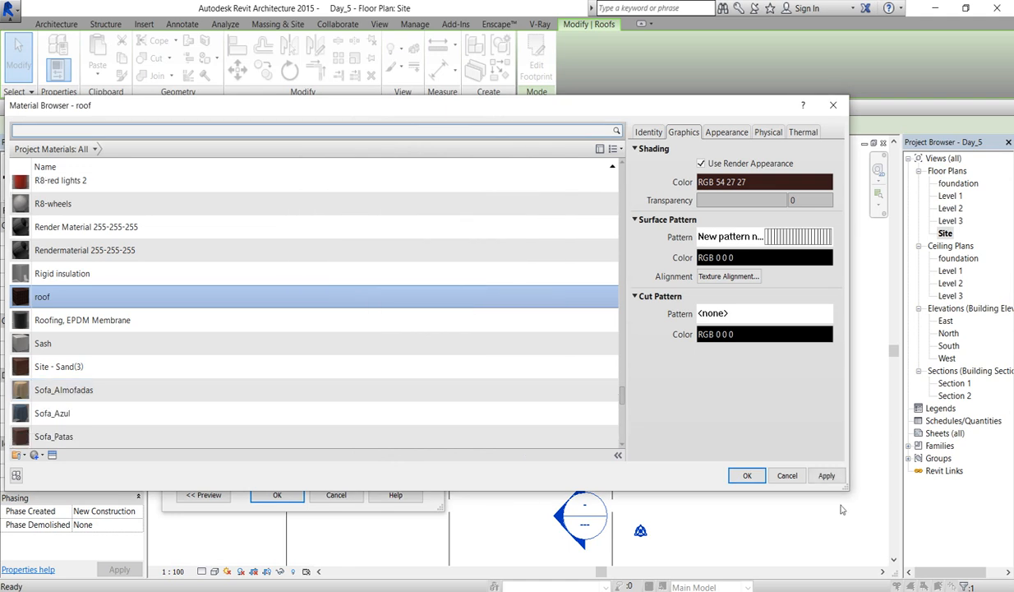
Step: Accept the material, layer assembly and type changes for the roof and deselect it to inspect its hatching
{"action": "left_click", "coordinate": [745, 475]}
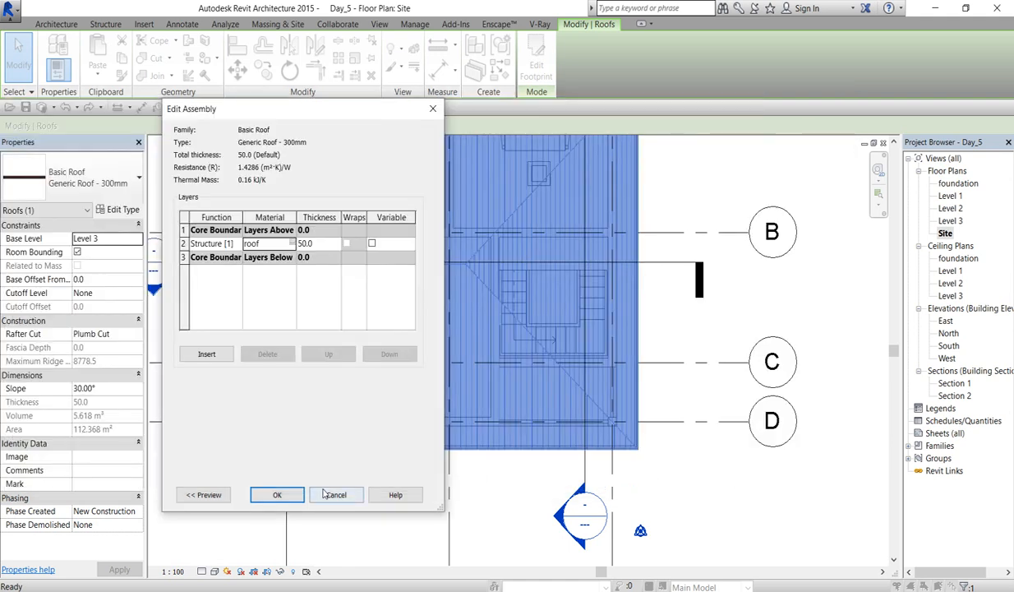
{"action": "left_click", "coordinate": [277, 494]}
{"action": "left_click", "coordinate": [275, 555]}
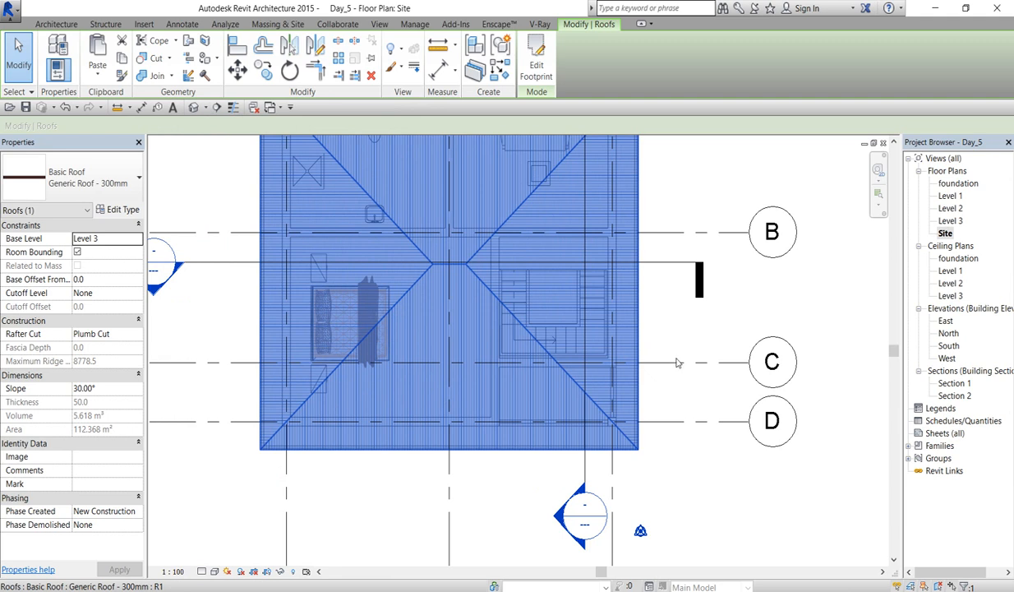
{"action": "left_click", "coordinate": [720, 331]}
{"action": "scroll", "coordinate": [485, 235], "scroll_direction": "up", "scroll_amount": 2}
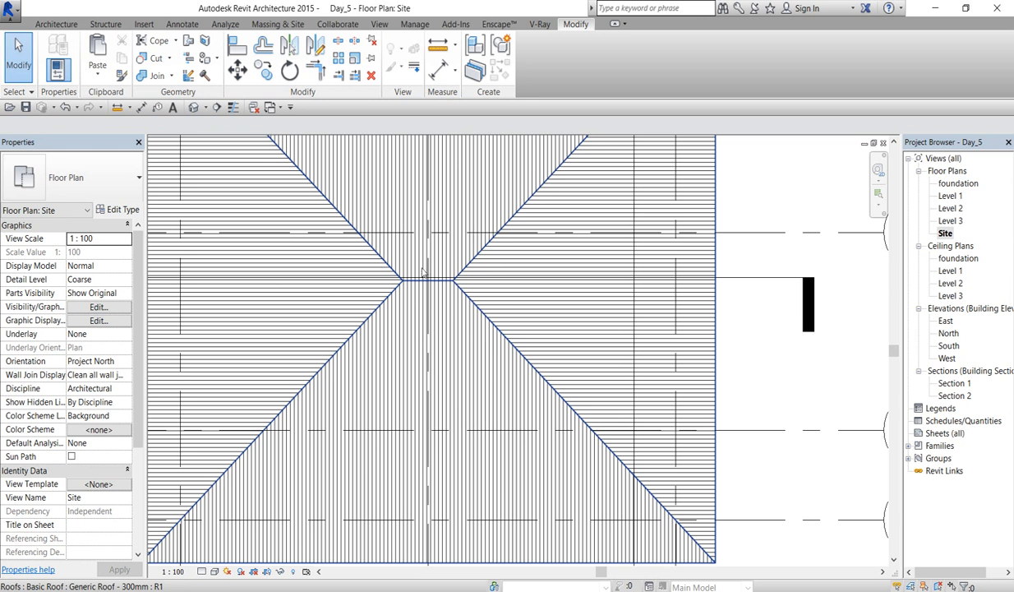
{"action": "scroll", "coordinate": [457, 405], "scroll_direction": "down", "scroll_amount": 3}
{"action": "scroll", "coordinate": [469, 281], "scroll_direction": "up", "scroll_amount": 1}
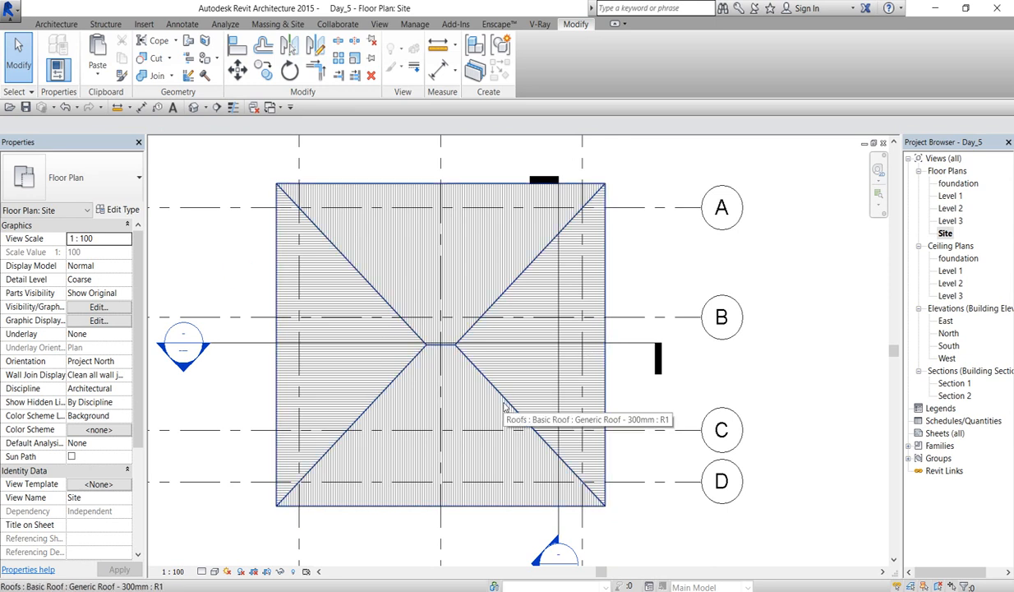
Step: Examine the roof's surface hatching in the Site plan and in the default 3D view
{"action": "scroll", "coordinate": [493, 386], "scroll_direction": "up", "scroll_amount": 1}
{"action": "scroll", "coordinate": [684, 388], "scroll_direction": "up", "scroll_amount": 1}
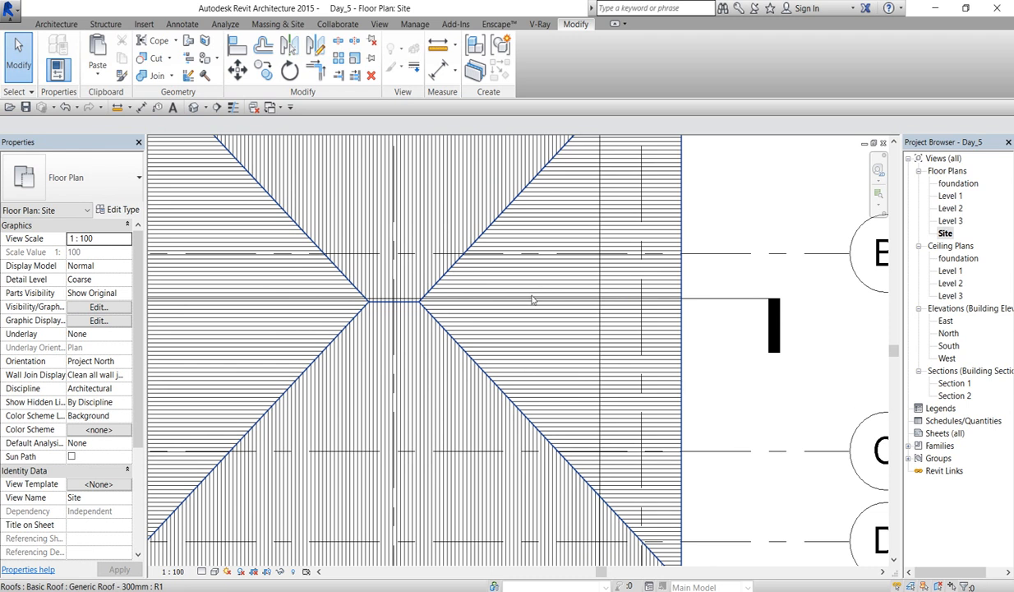
{"action": "scroll", "coordinate": [532, 300], "scroll_direction": "down", "scroll_amount": 1}
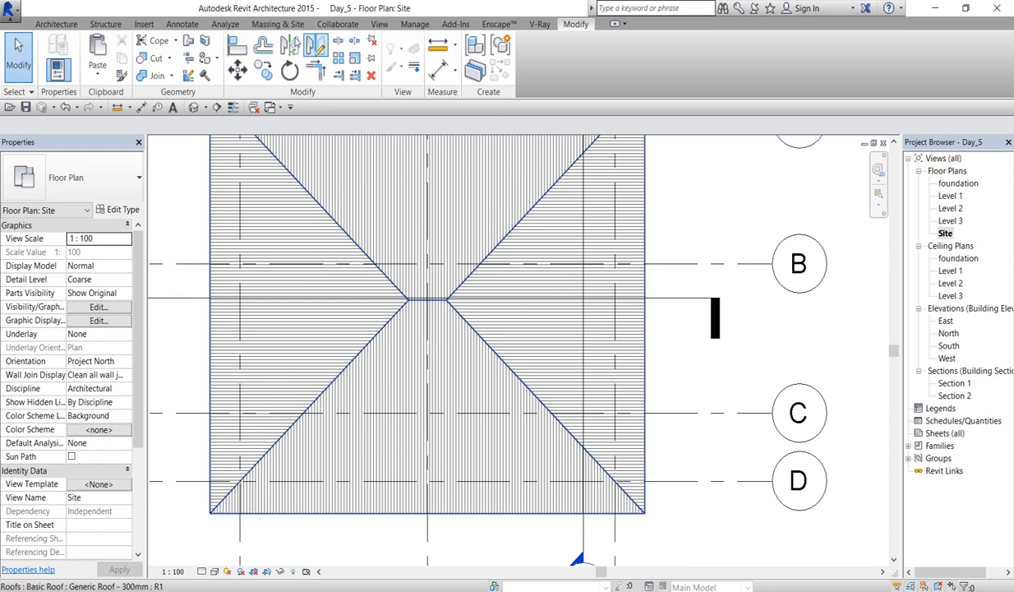
{"action": "left_click", "coordinate": [379, 24]}
{"action": "left_click", "coordinate": [378, 47]}
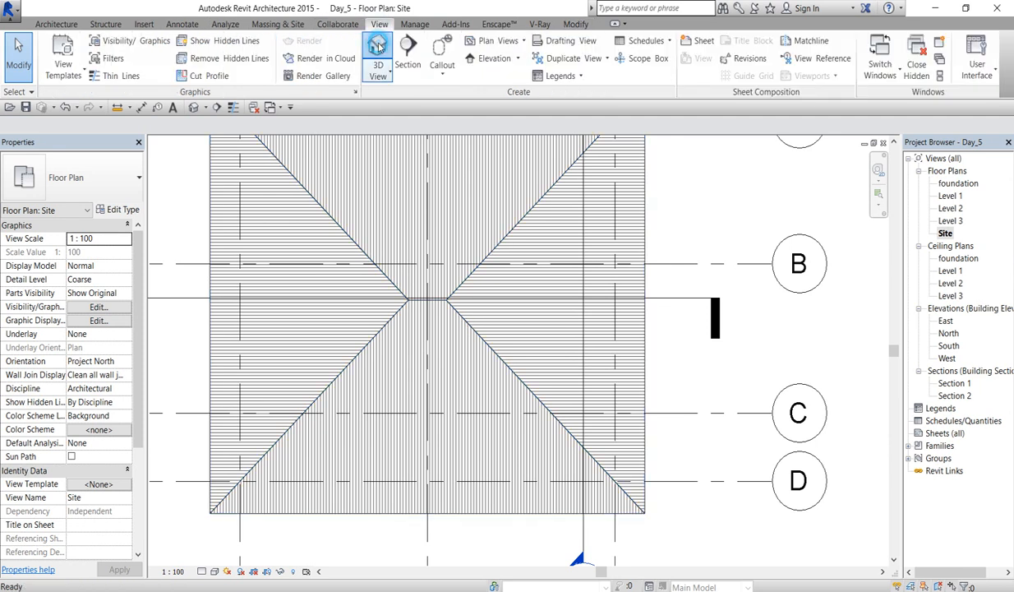
{"action": "scroll", "coordinate": [530, 247], "scroll_direction": "up", "scroll_amount": 5}
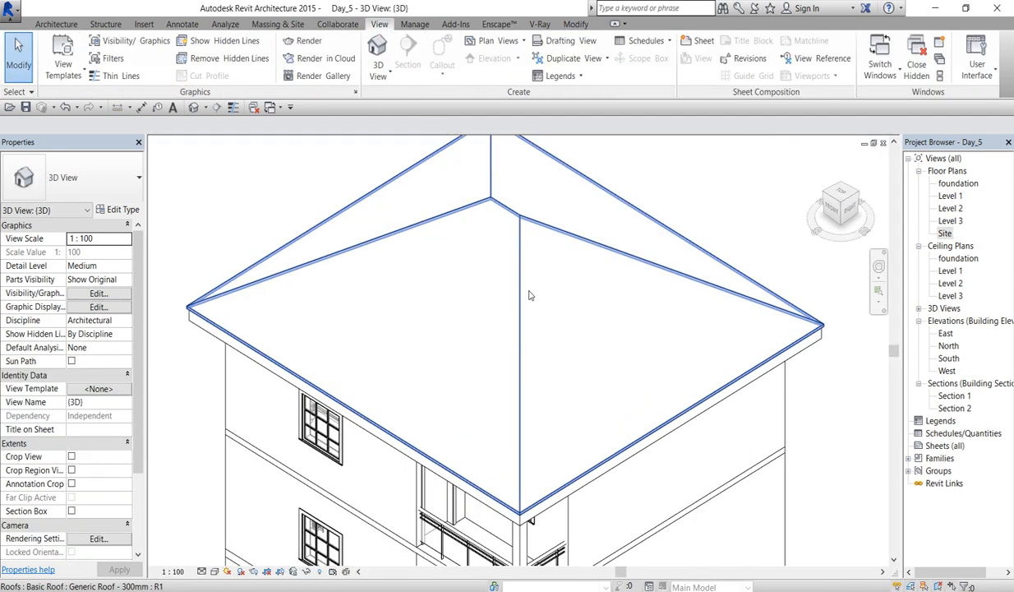
{"action": "scroll", "coordinate": [530, 248], "scroll_direction": "up", "scroll_amount": 1}
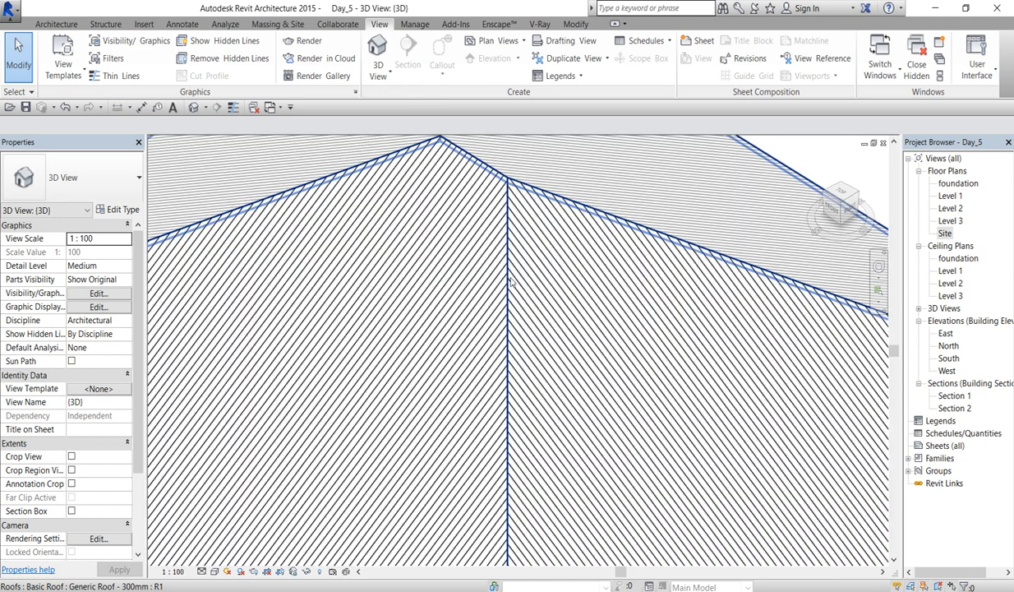
{"action": "scroll", "coordinate": [492, 276], "scroll_direction": "down", "scroll_amount": 2}
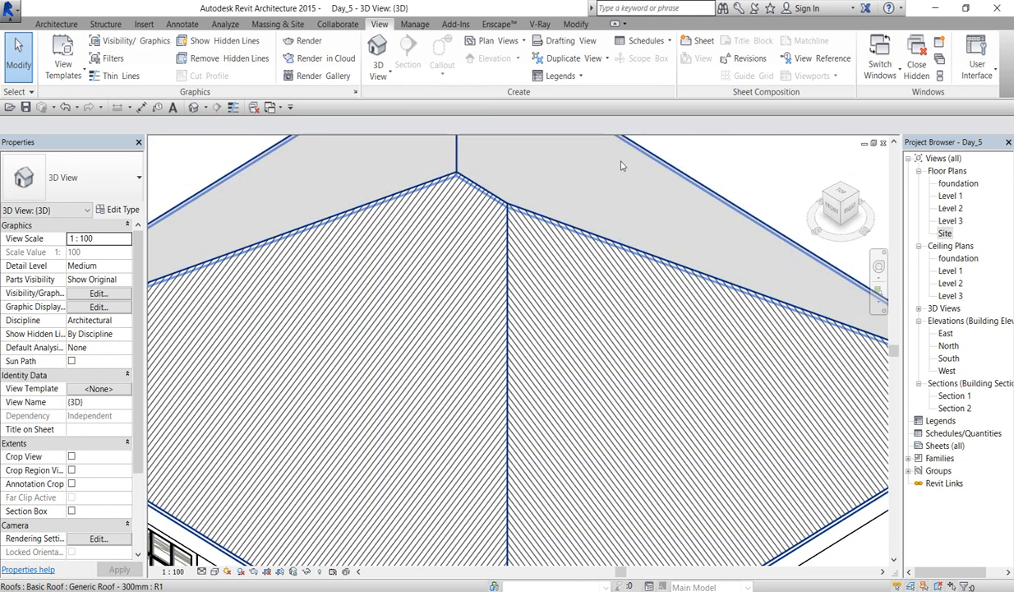
{"action": "scroll", "coordinate": [623, 175], "scroll_direction": "up", "scroll_amount": 2}
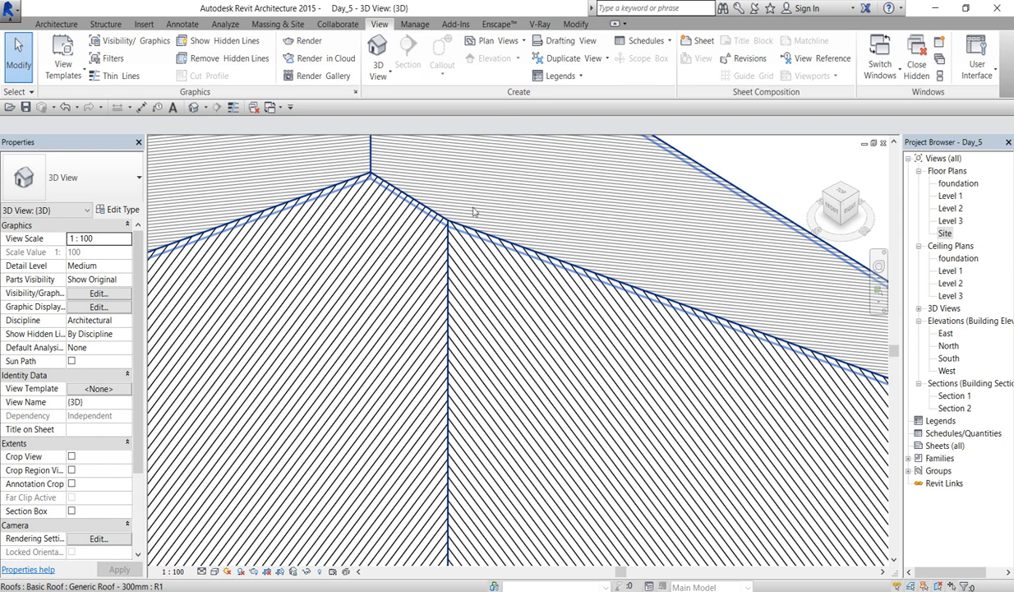
{"action": "scroll", "coordinate": [345, 200], "scroll_direction": "down", "scroll_amount": 5}
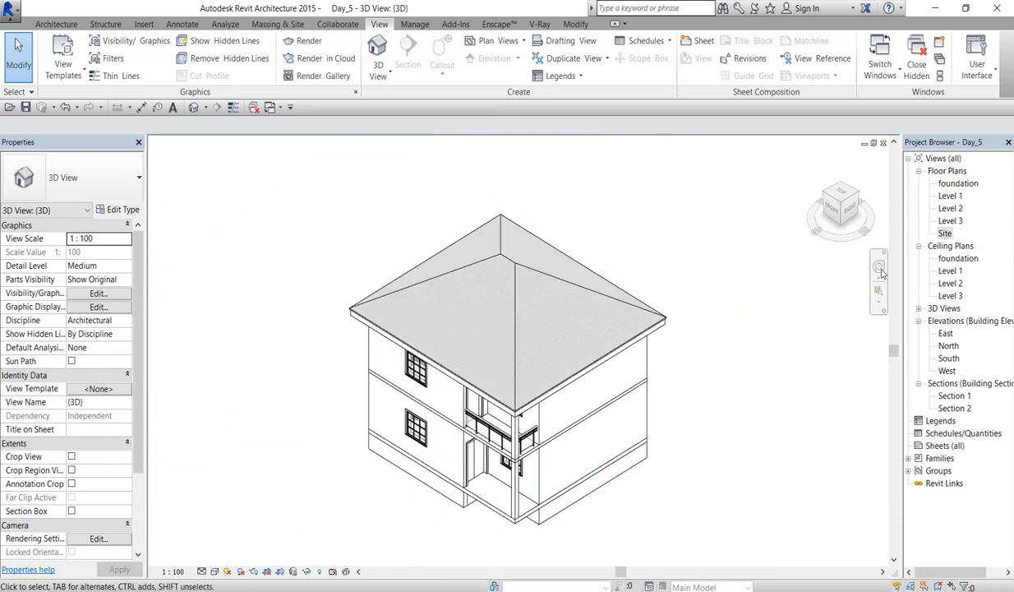
{"action": "scroll", "coordinate": [530, 527], "scroll_direction": "up", "scroll_amount": 3}
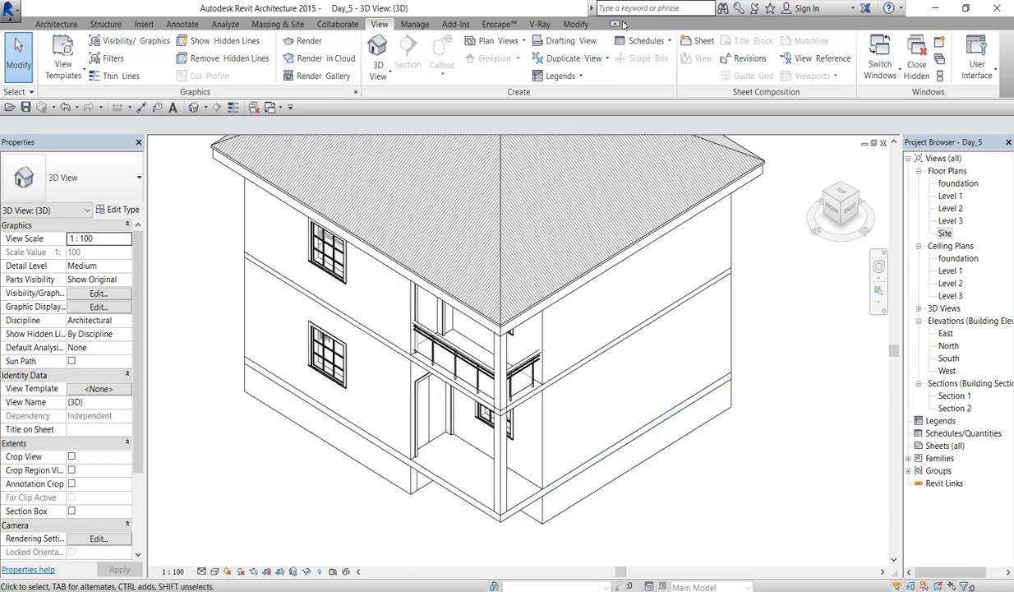
Step: Trim/extend the two foundation walls to a corner beneath the porch column and leave the command
{"action": "left_click", "coordinate": [567, 25]}
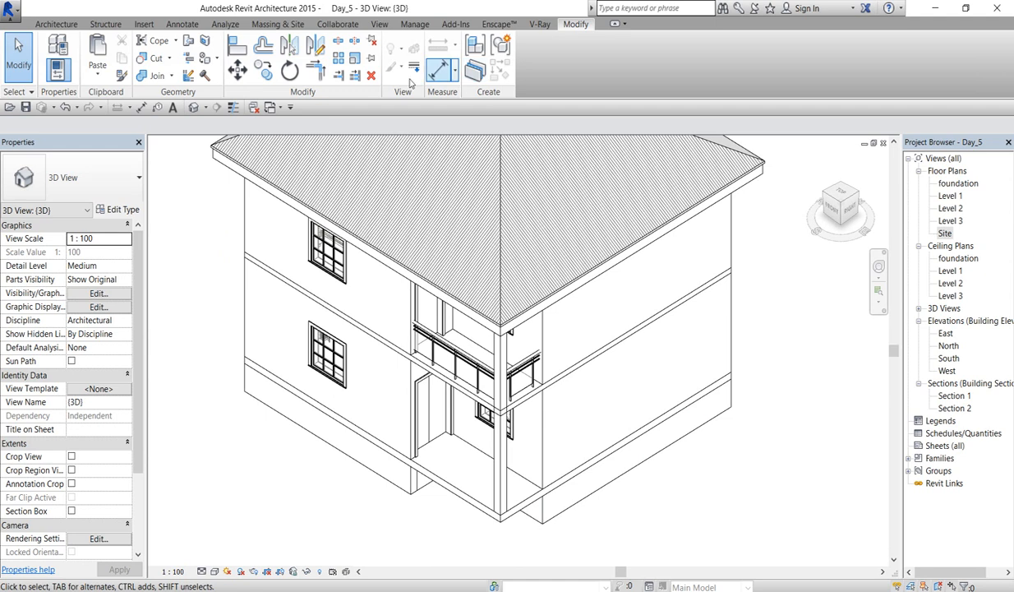
{"action": "left_click", "coordinate": [316, 70]}
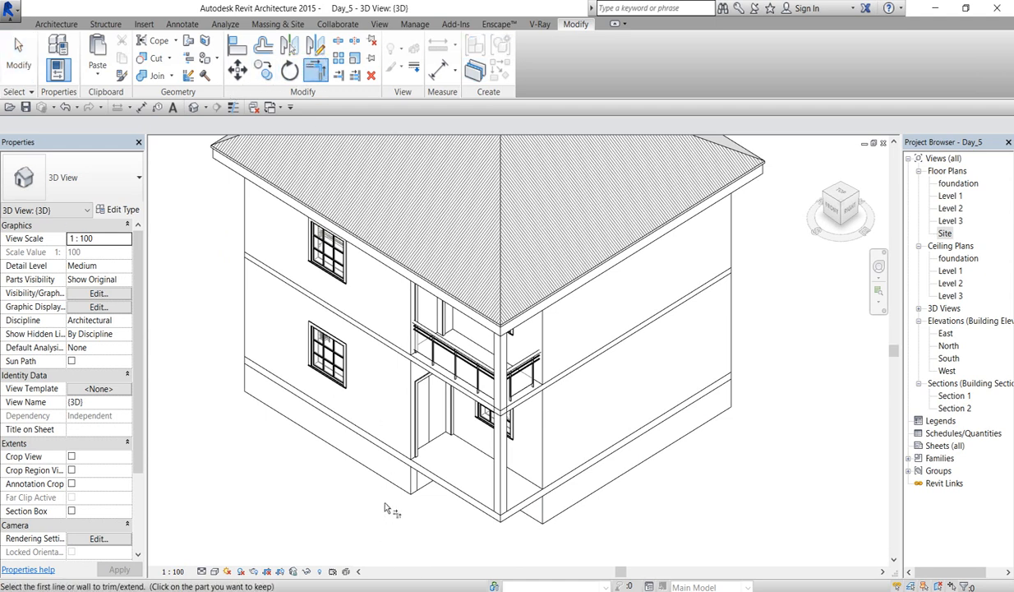
{"action": "left_click", "coordinate": [384, 481]}
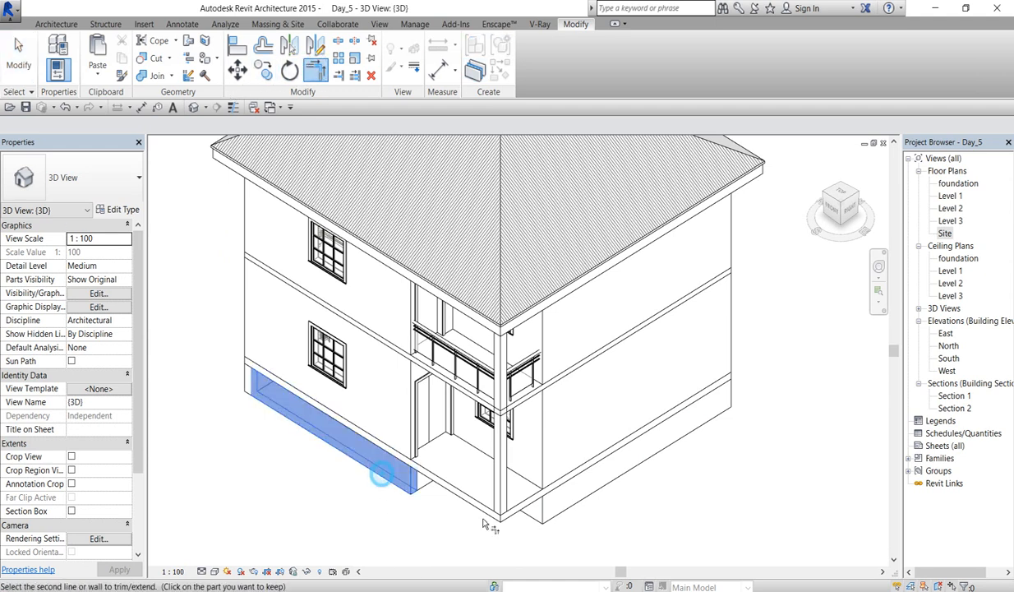
{"action": "left_click", "coordinate": [594, 491]}
{"action": "right_click", "coordinate": [740, 476]}
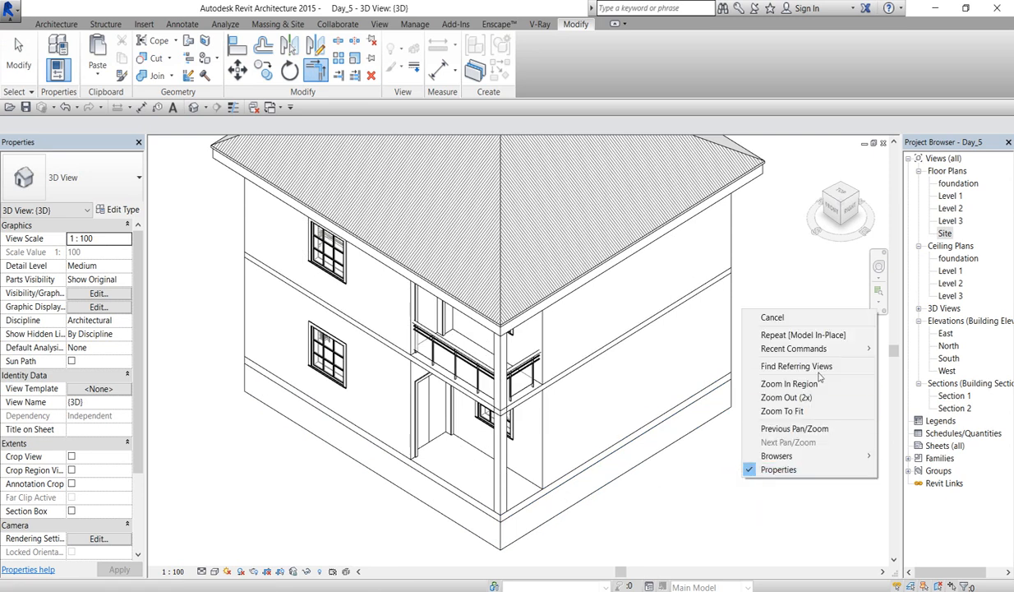
{"action": "left_click", "coordinate": [773, 318]}
{"action": "scroll", "coordinate": [727, 460], "scroll_direction": "down", "scroll_amount": 2}
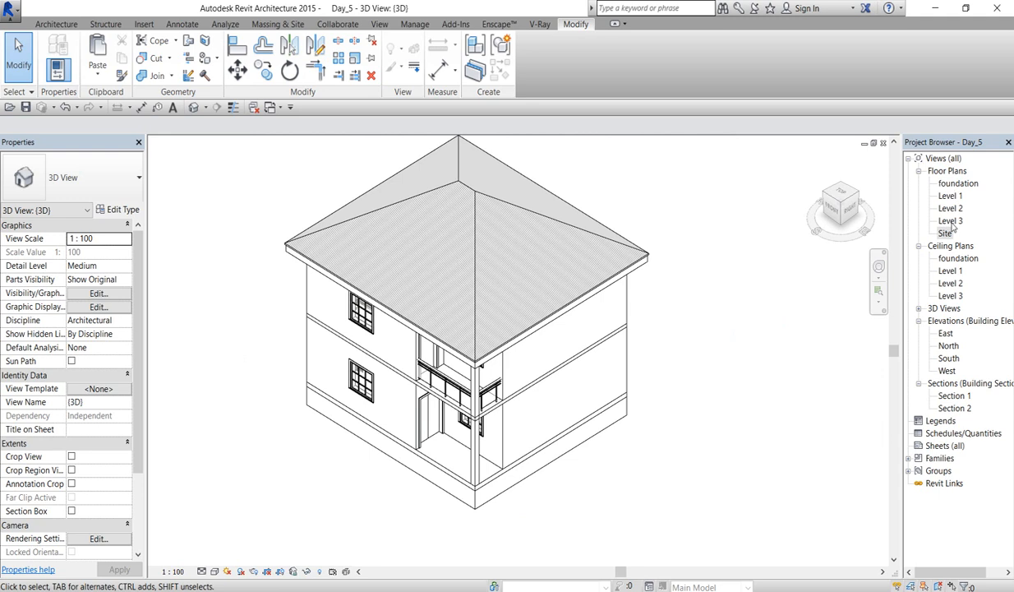
Step: In the foundation plan, create a rectangular toposurface from four points at elevation 0.0 placed well around the house
{"action": "double_click", "coordinate": [955, 183]}
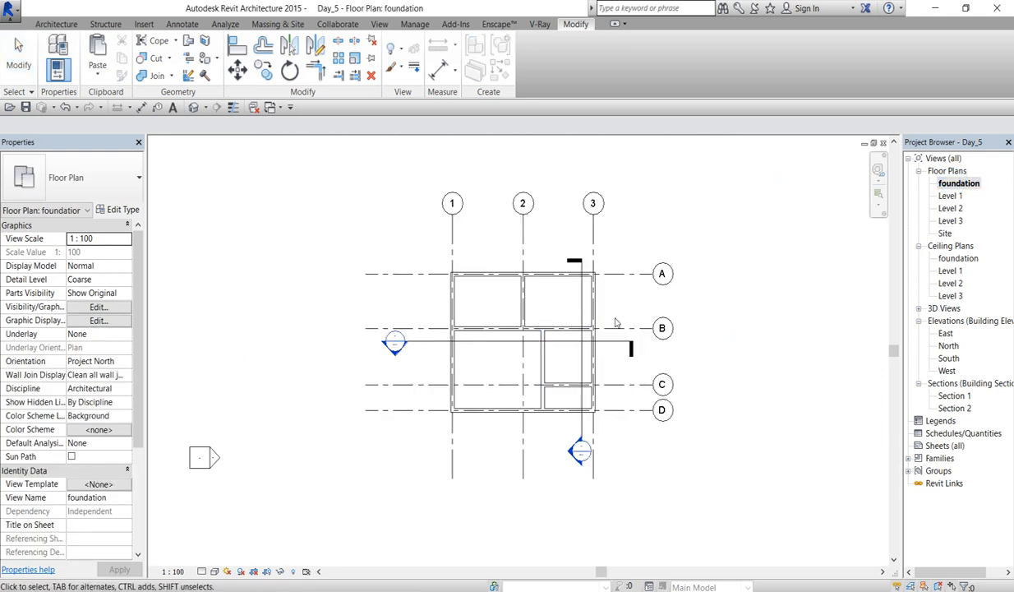
{"action": "scroll", "coordinate": [618, 333], "scroll_direction": "down", "scroll_amount": 2}
{"action": "scroll", "coordinate": [617, 361], "scroll_direction": "down", "scroll_amount": 2}
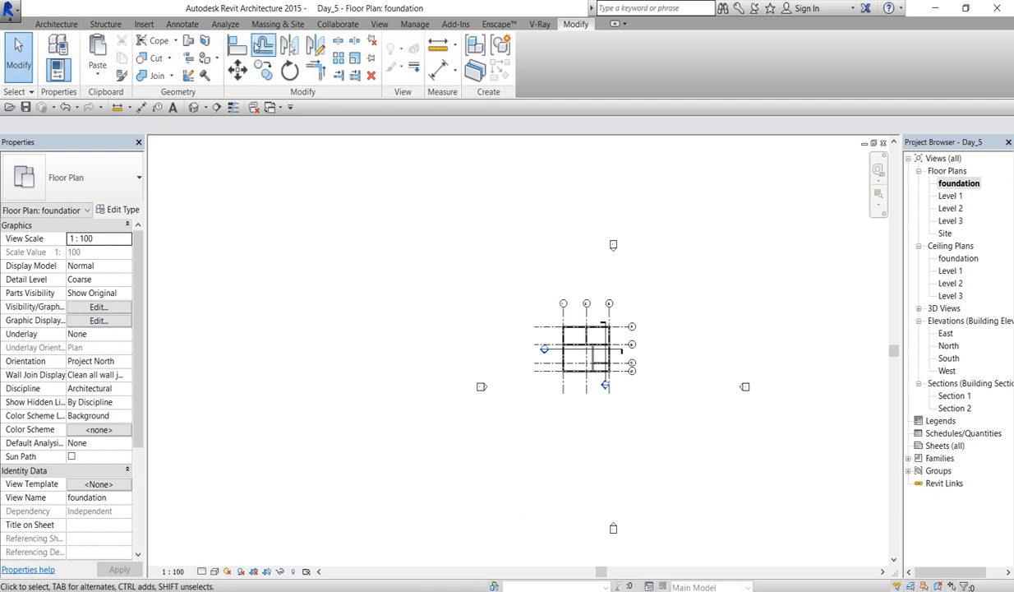
{"action": "left_click", "coordinate": [275, 24]}
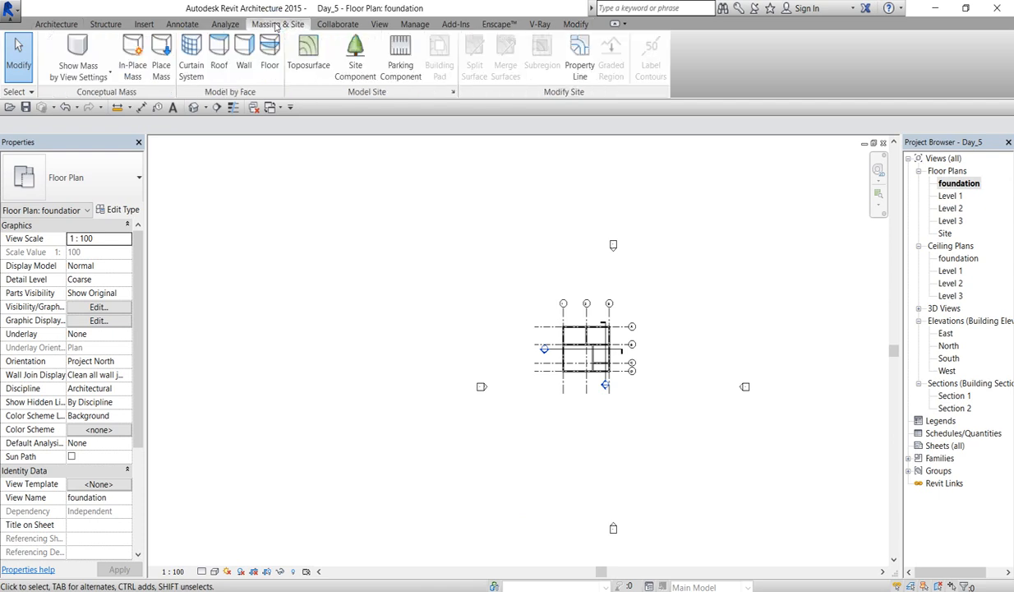
{"action": "left_click", "coordinate": [325, 57]}
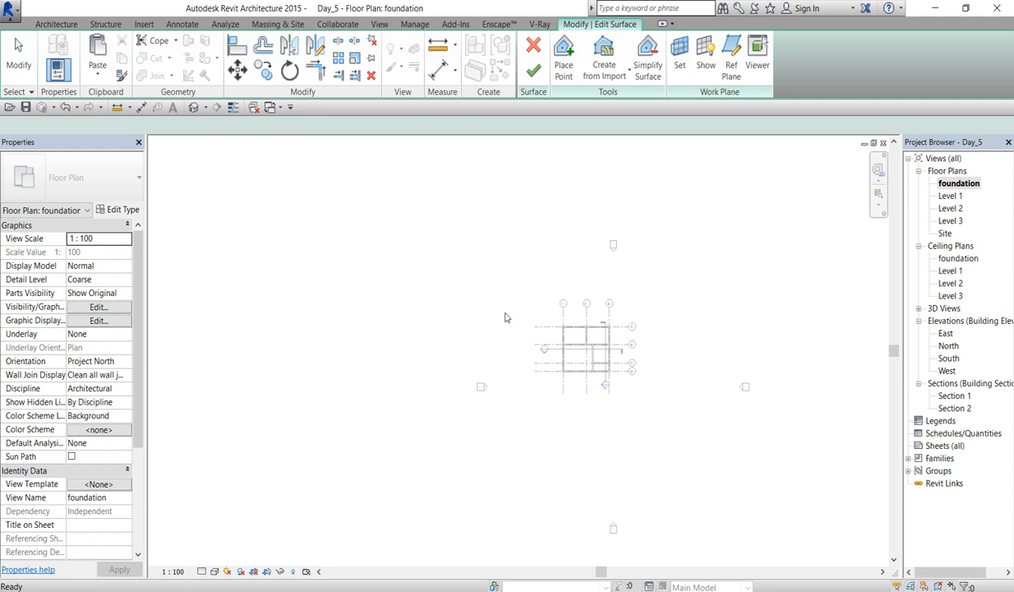
{"action": "left_click", "coordinate": [417, 216]}
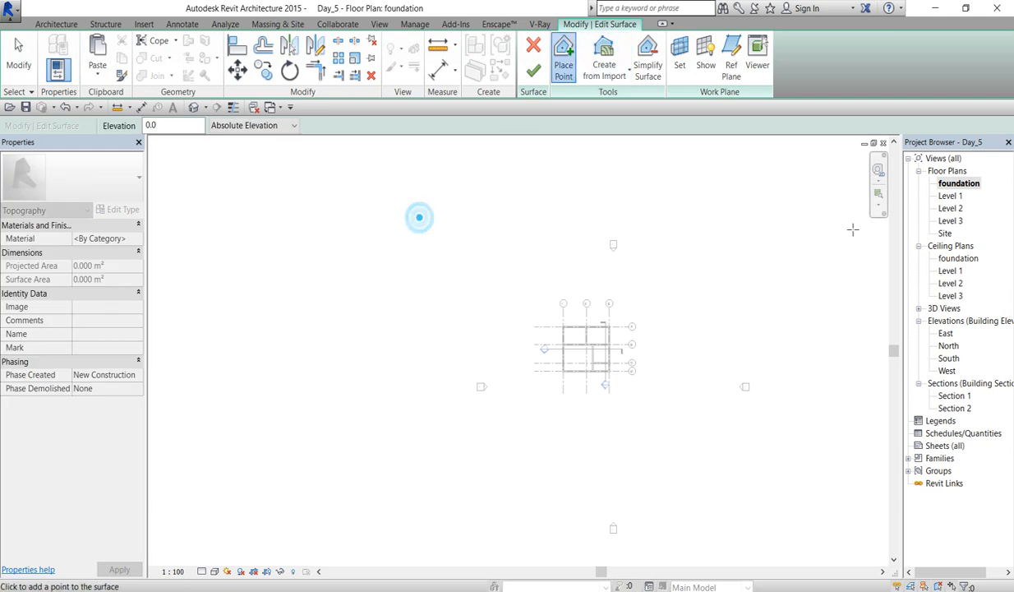
{"action": "left_click", "coordinate": [808, 189]}
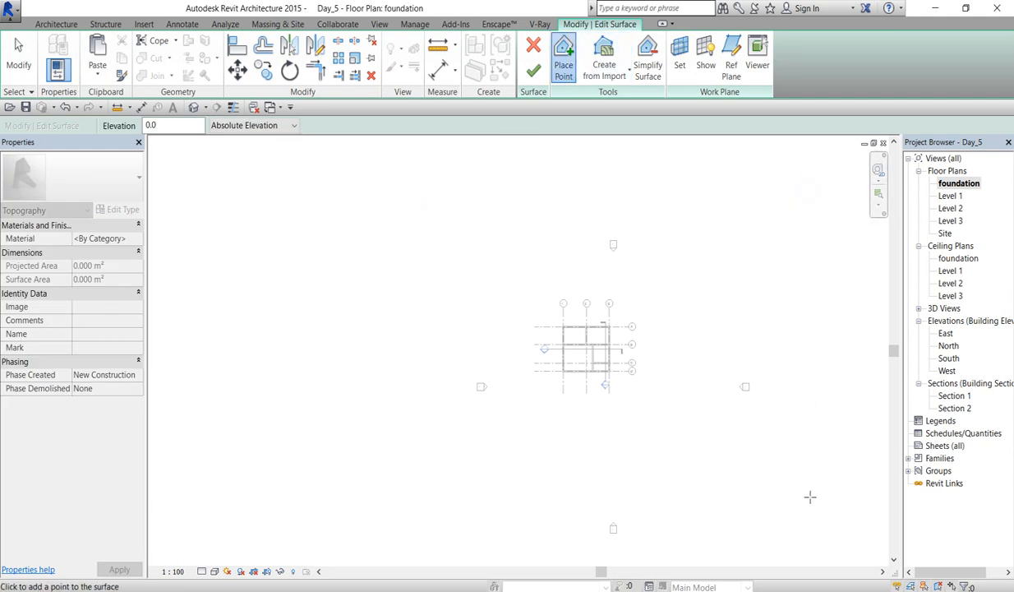
{"action": "left_click", "coordinate": [812, 533]}
{"action": "left_click", "coordinate": [417, 522]}
{"action": "left_click", "coordinate": [534, 71]}
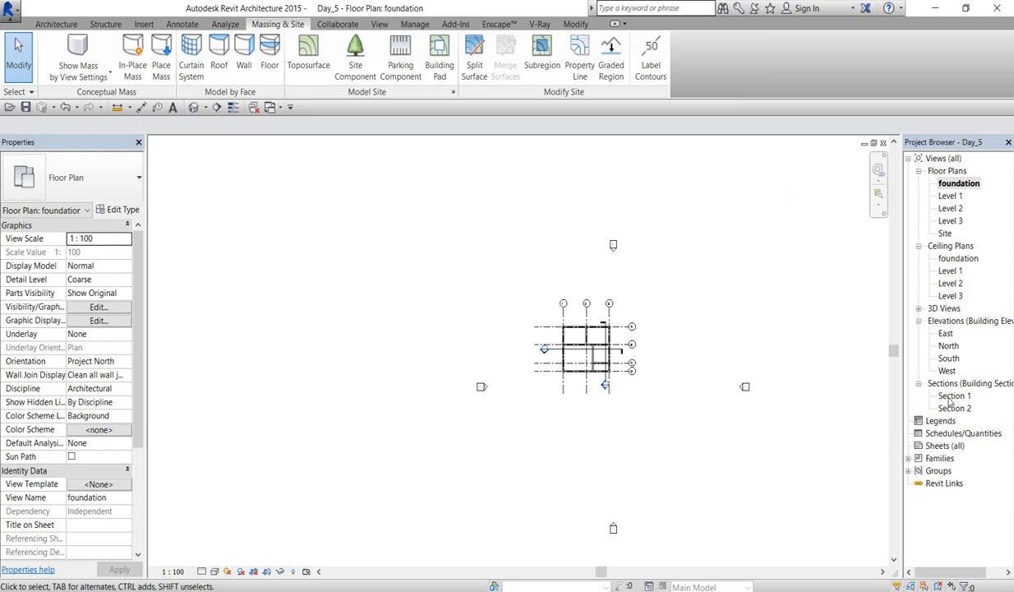
Step: Open the {3D} view and inspect how the toposurface meets the house
{"action": "left_click", "coordinate": [918, 308]}
{"action": "double_click", "coordinate": [945, 321]}
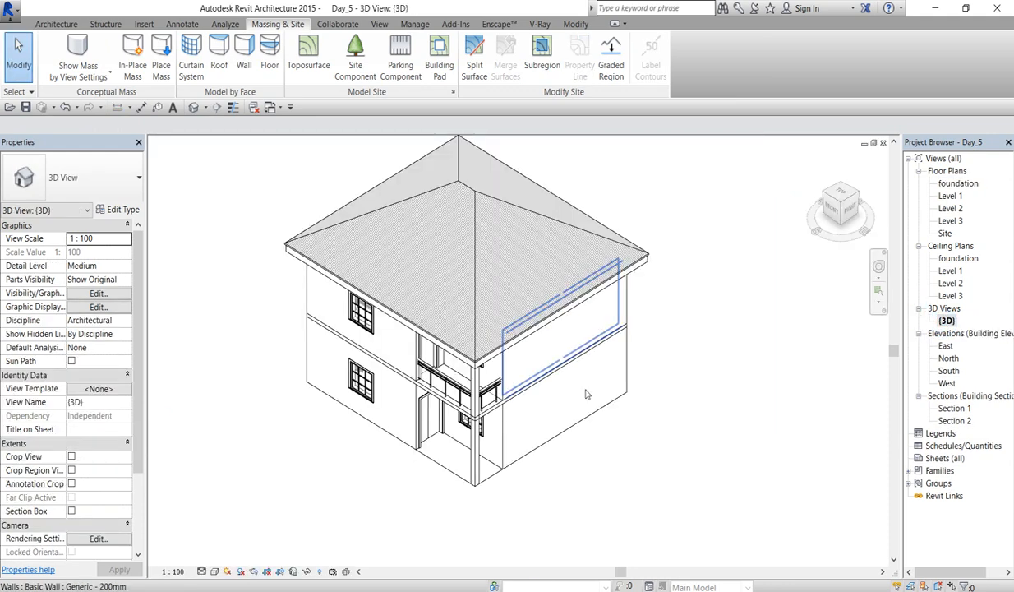
{"action": "scroll", "coordinate": [637, 282], "scroll_direction": "down", "scroll_amount": 10}
{"action": "scroll", "coordinate": [600, 337], "scroll_direction": "up", "scroll_amount": 8}
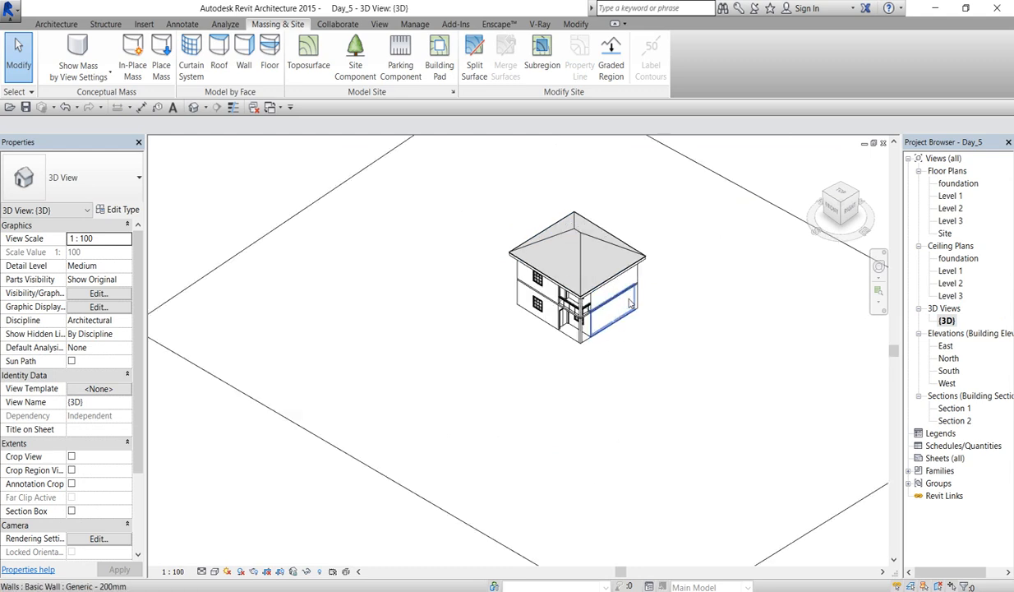
{"action": "scroll", "coordinate": [586, 349], "scroll_direction": "up", "scroll_amount": 3}
{"action": "scroll", "coordinate": [567, 329], "scroll_direction": "down", "scroll_amount": 6}
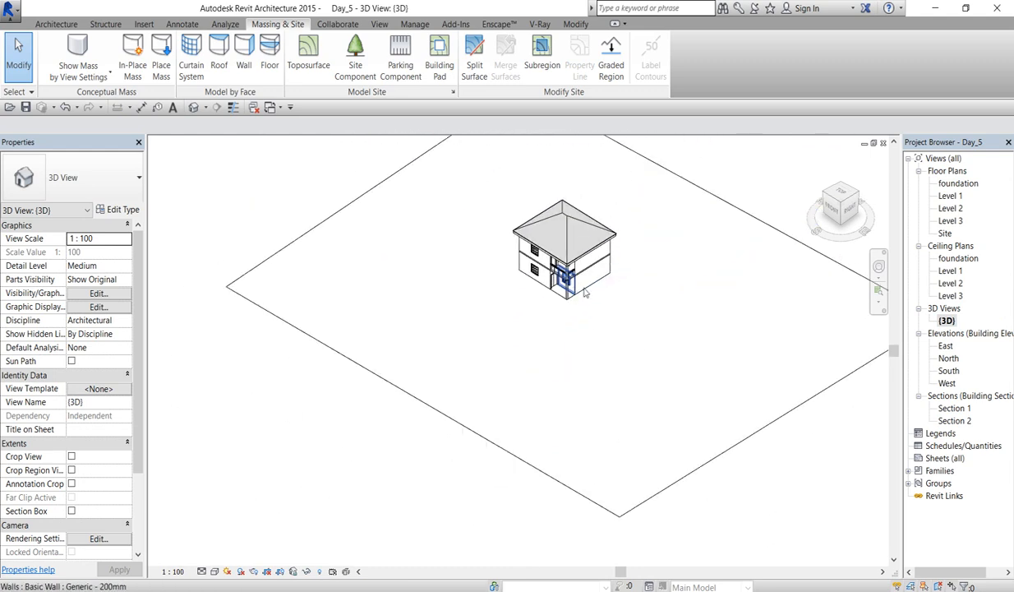
Step: Edit the toposurface, lower the elevation of all four boundary points together, and finish the surface
{"action": "left_click", "coordinate": [732, 212]}
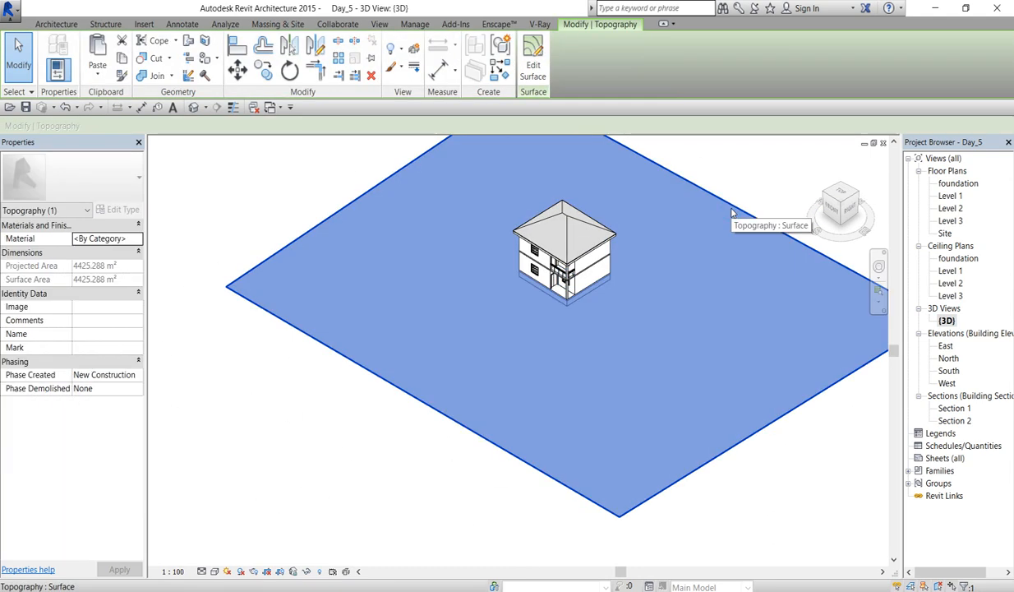
{"action": "left_click", "coordinate": [535, 66]}
{"action": "scroll", "coordinate": [436, 362], "scroll_direction": "down", "scroll_amount": 3}
{"action": "left_click_drag", "start_coordinate": [241, 178], "coordinate": [684, 485]}
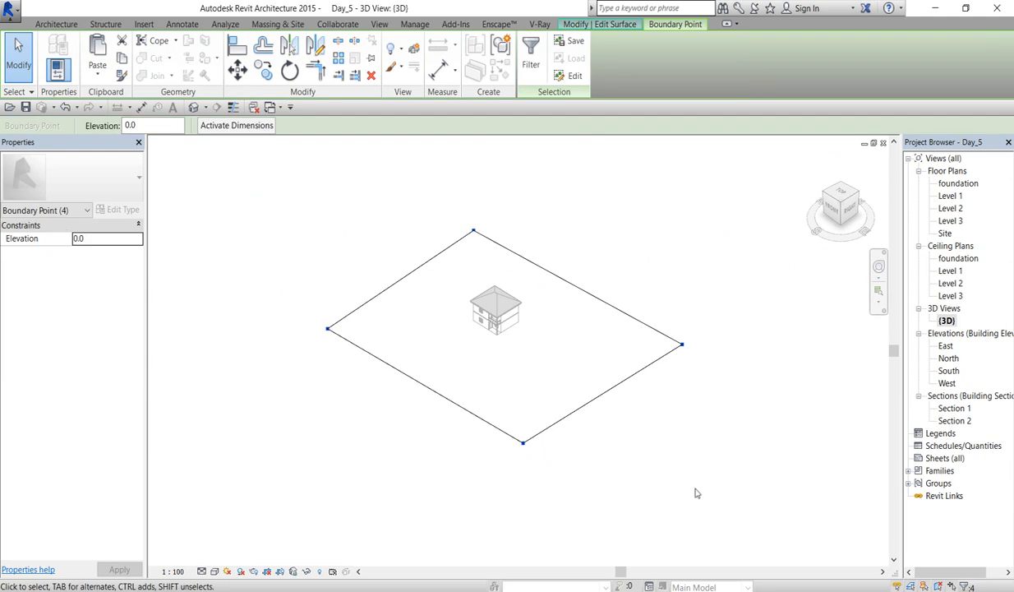
{"action": "double_click", "coordinate": [134, 125]}
{"action": "key", "text": "Return"}
{"action": "left_click", "coordinate": [294, 204]}
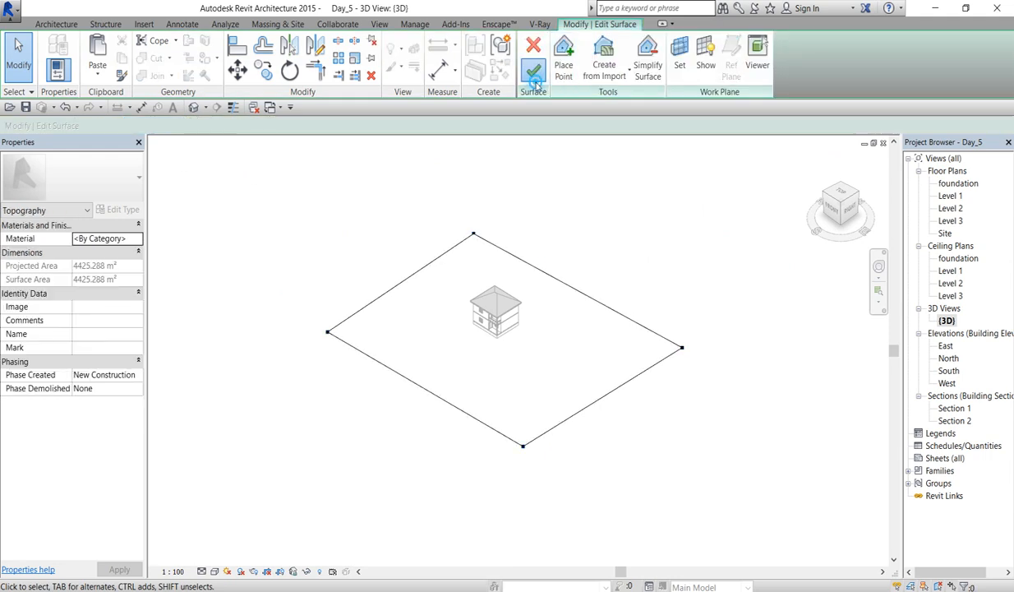
{"action": "left_click", "coordinate": [534, 81]}
{"action": "scroll", "coordinate": [496, 317], "scroll_direction": "up", "scroll_amount": 5}
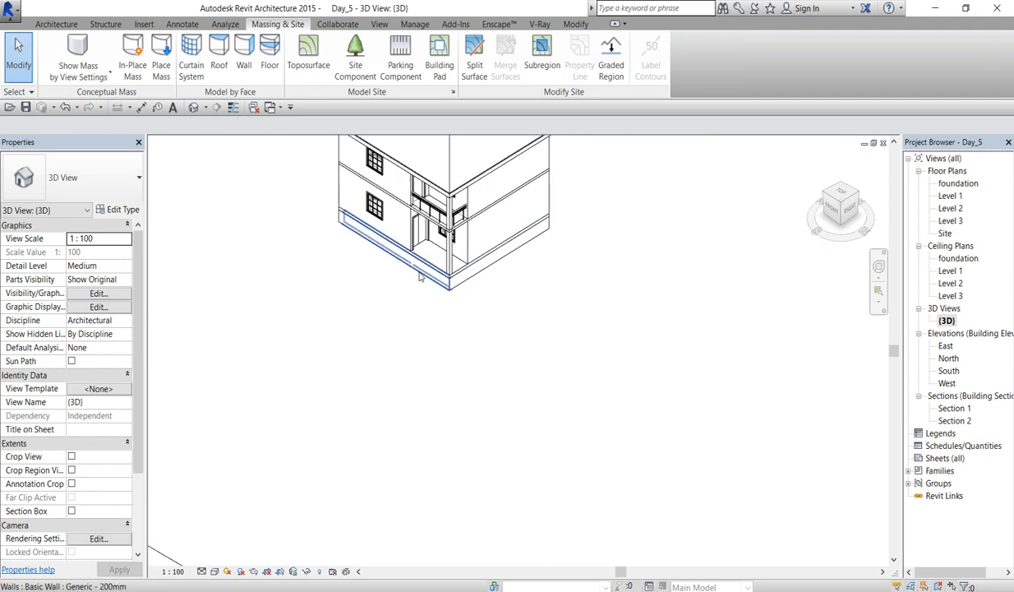
{"action": "scroll", "coordinate": [497, 314], "scroll_direction": "down", "scroll_amount": 5}
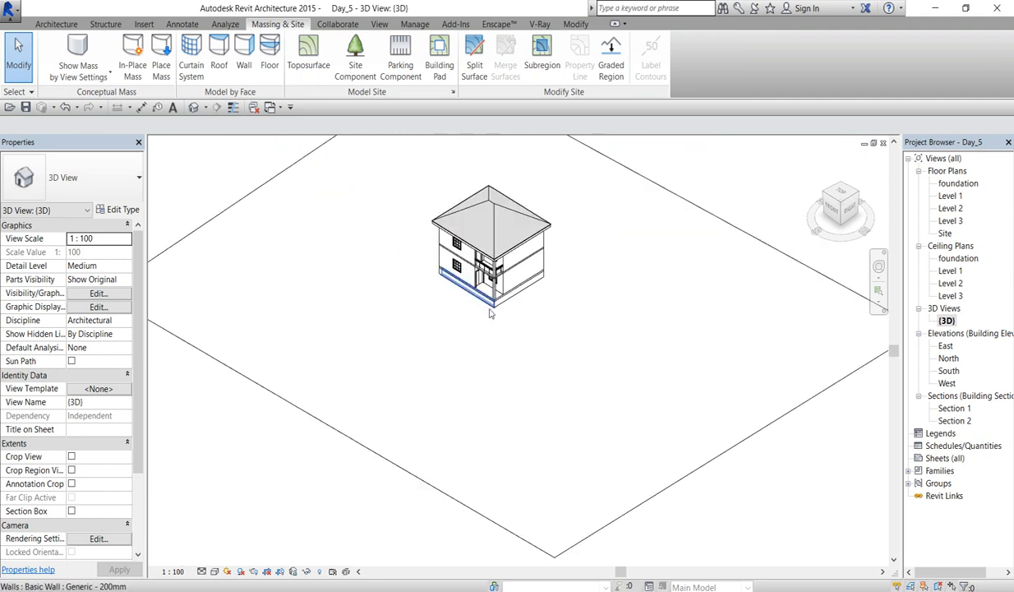
{"action": "scroll", "coordinate": [453, 313], "scroll_direction": "up", "scroll_amount": 4}
{"action": "scroll", "coordinate": [464, 337], "scroll_direction": "down", "scroll_amount": 4}
{"action": "left_click", "coordinate": [714, 178]}
Step: Open the Level 1 floor plan
{"action": "double_click", "coordinate": [951, 198]}
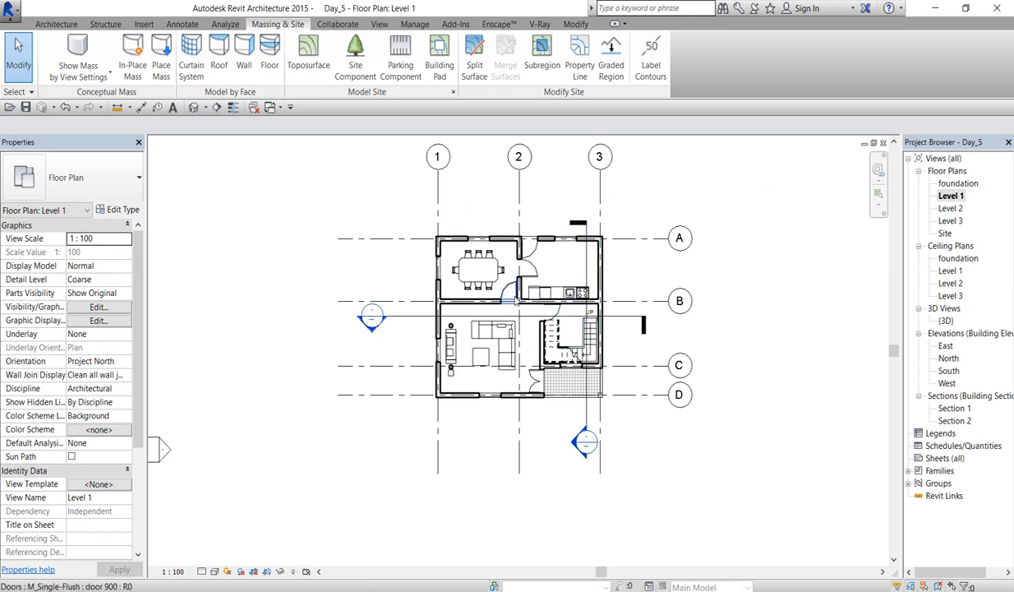
{"action": "scroll", "coordinate": [492, 337], "scroll_direction": "up", "scroll_amount": 2}
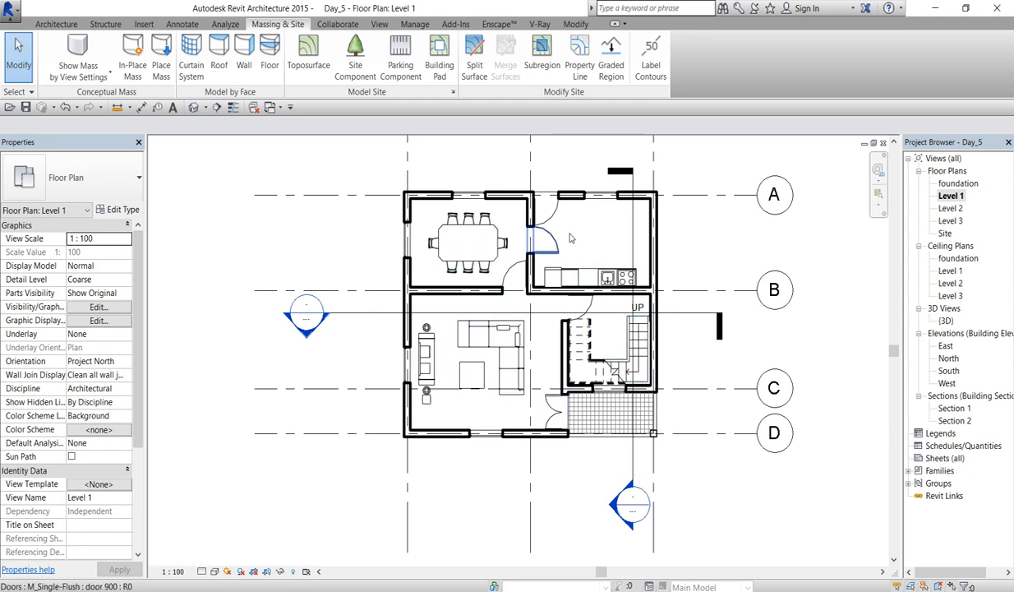
{"action": "left_click", "coordinate": [464, 268]}
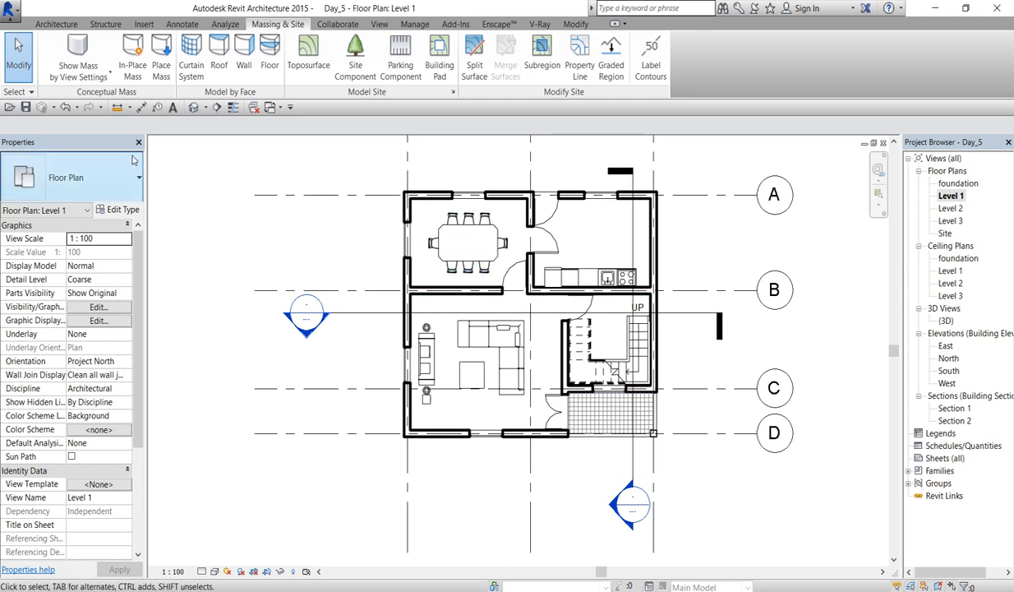
Step: Place a text note reading LIVING ROOM beside the sofa in the Level 1 living room and leave the text command
{"action": "left_click", "coordinate": [56, 23]}
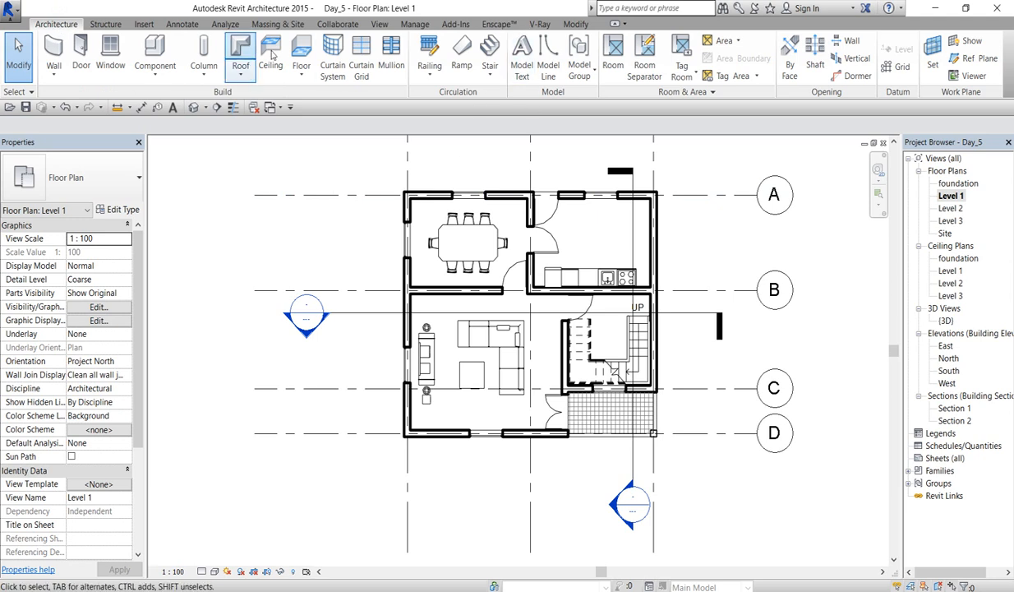
{"action": "left_click", "coordinate": [184, 27]}
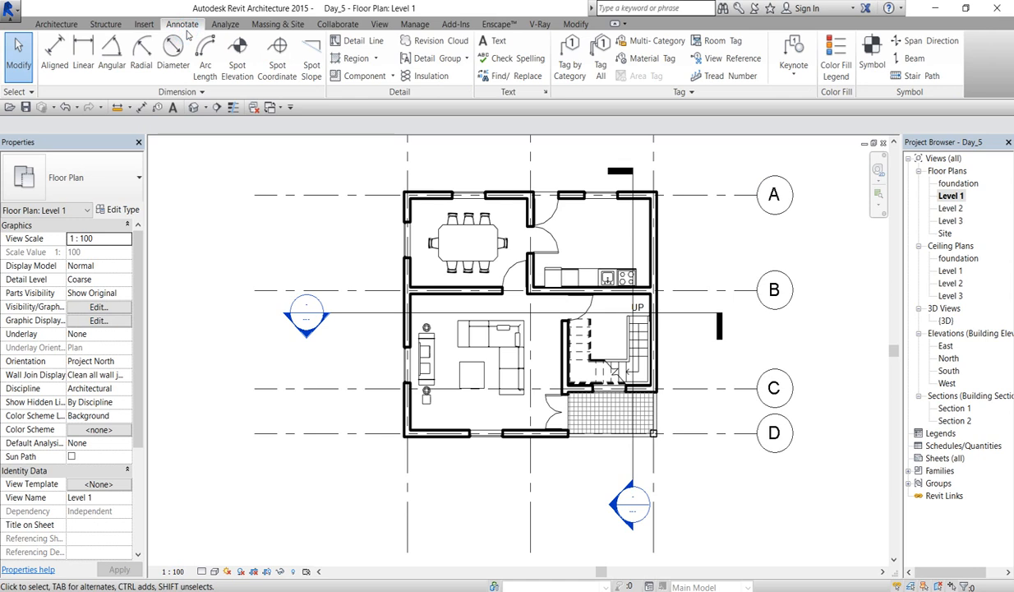
{"action": "left_click", "coordinate": [501, 44]}
{"action": "scroll", "coordinate": [452, 356], "scroll_direction": "up", "scroll_amount": 2}
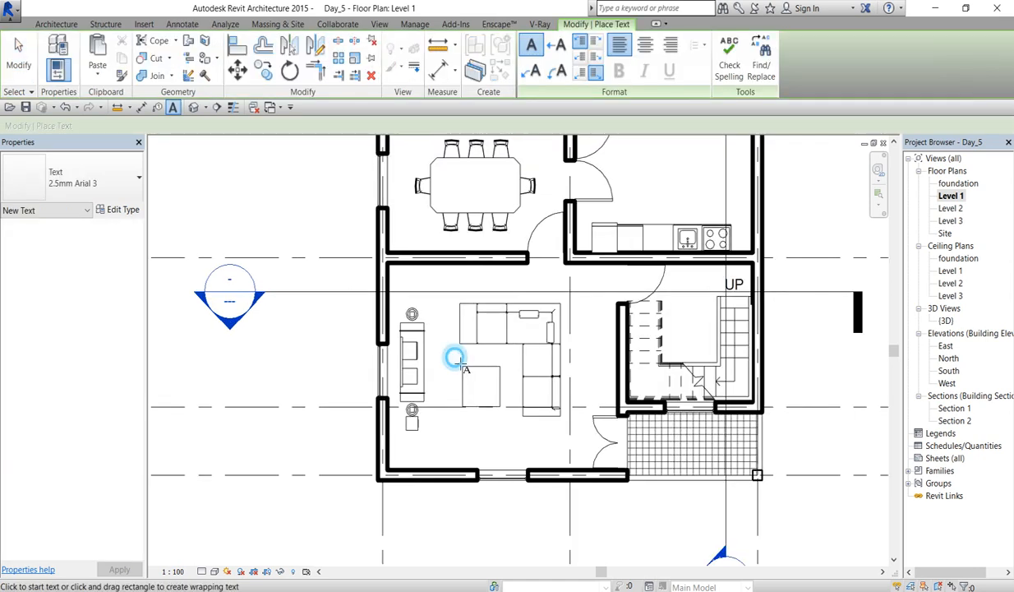
{"action": "left_click", "coordinate": [456, 360]}
{"action": "type", "text": "LI"}
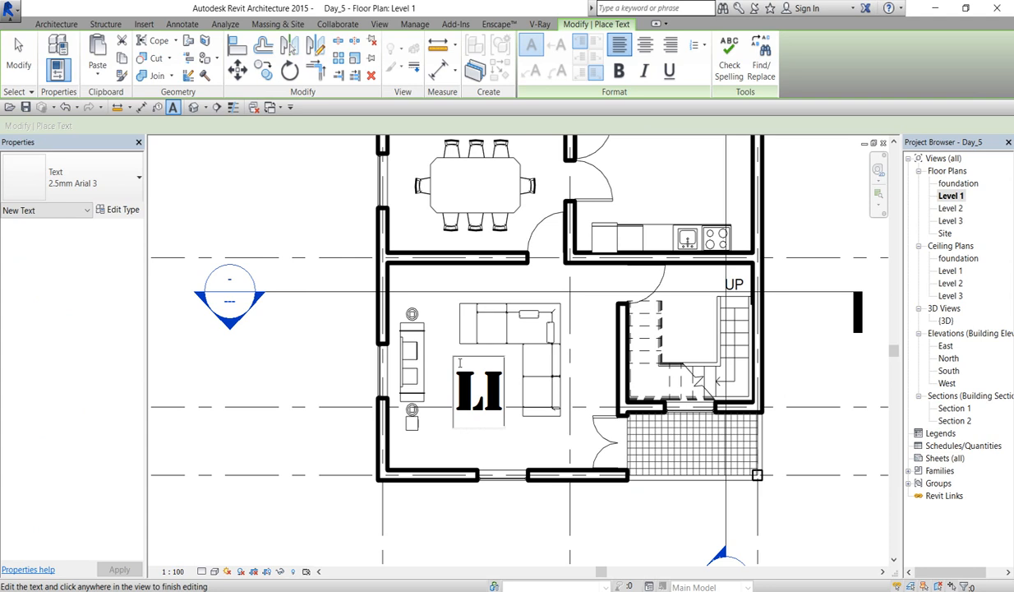
{"action": "type", "text": "VIN"}
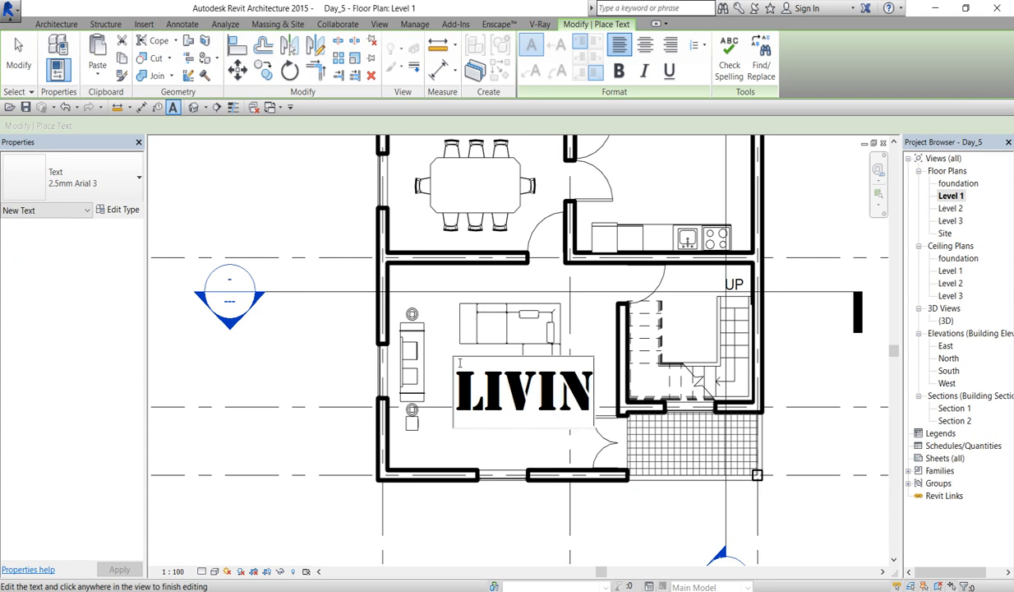
{"action": "type", "text": "G ROOM"}
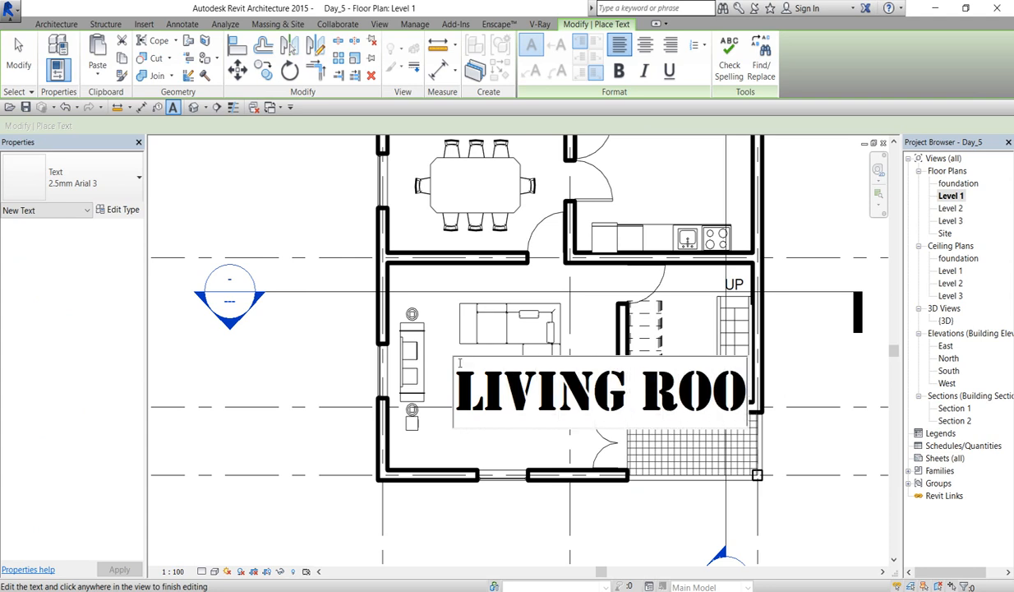
{"action": "left_click", "coordinate": [830, 385]}
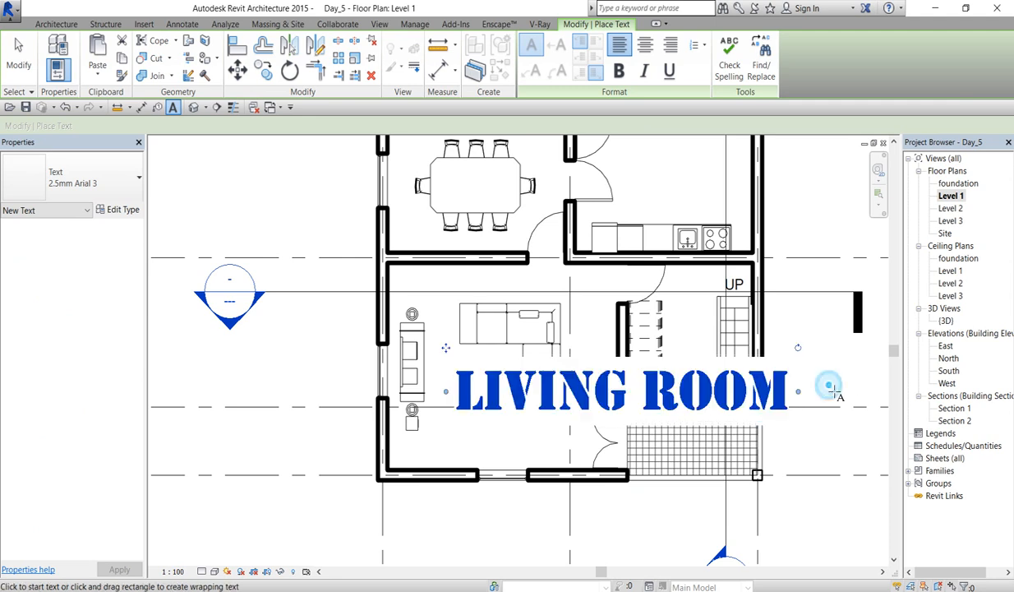
{"action": "key", "text": "Escape"}
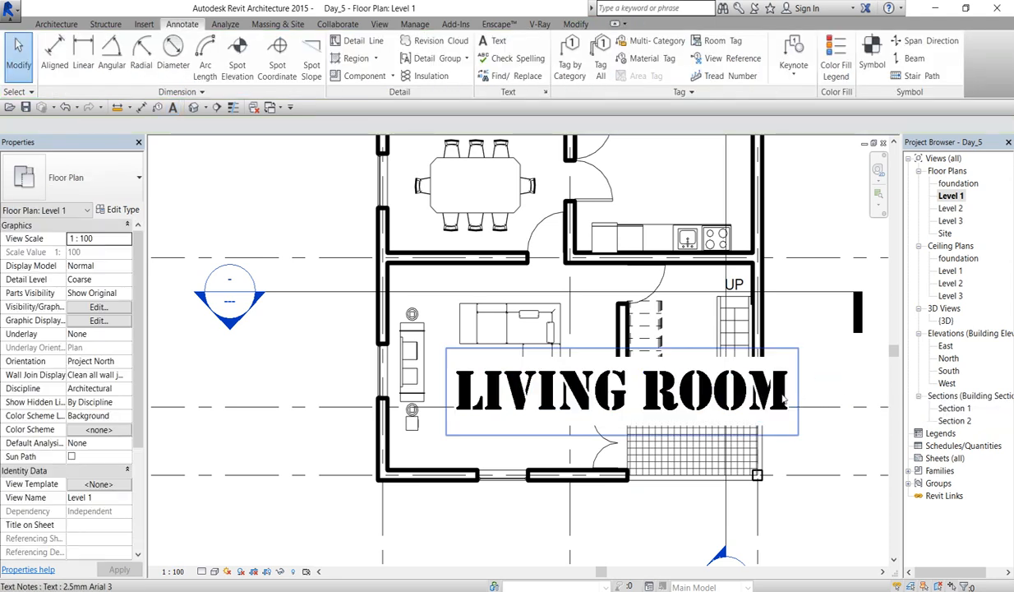
Step: Set the LIVING ROOM note's type to a text size of 3.5 mm, apply it, and reduce it further to 2.7 mm
{"action": "left_click", "coordinate": [810, 393]}
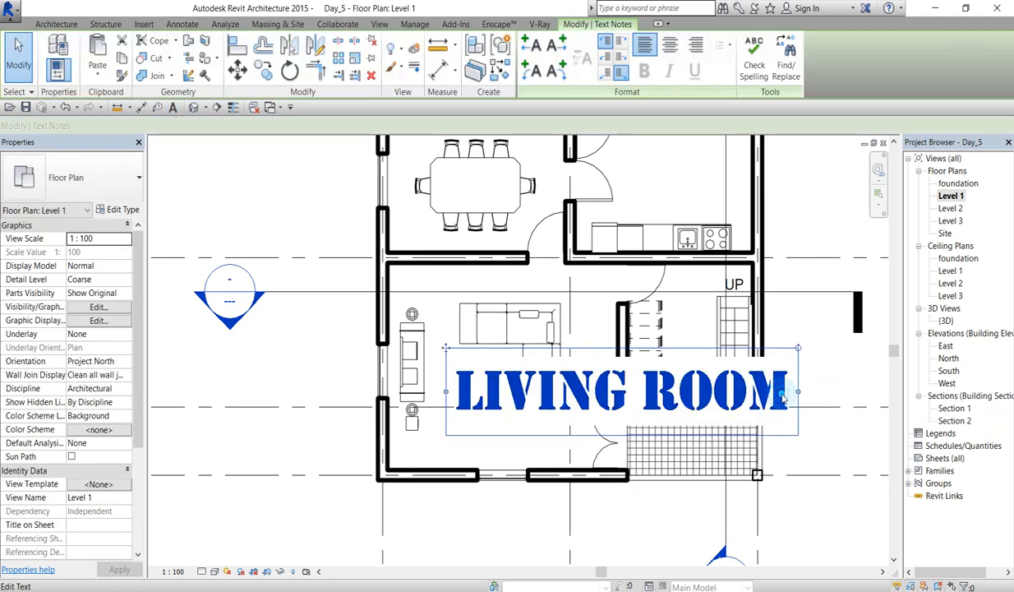
{"action": "left_click", "coordinate": [120, 211]}
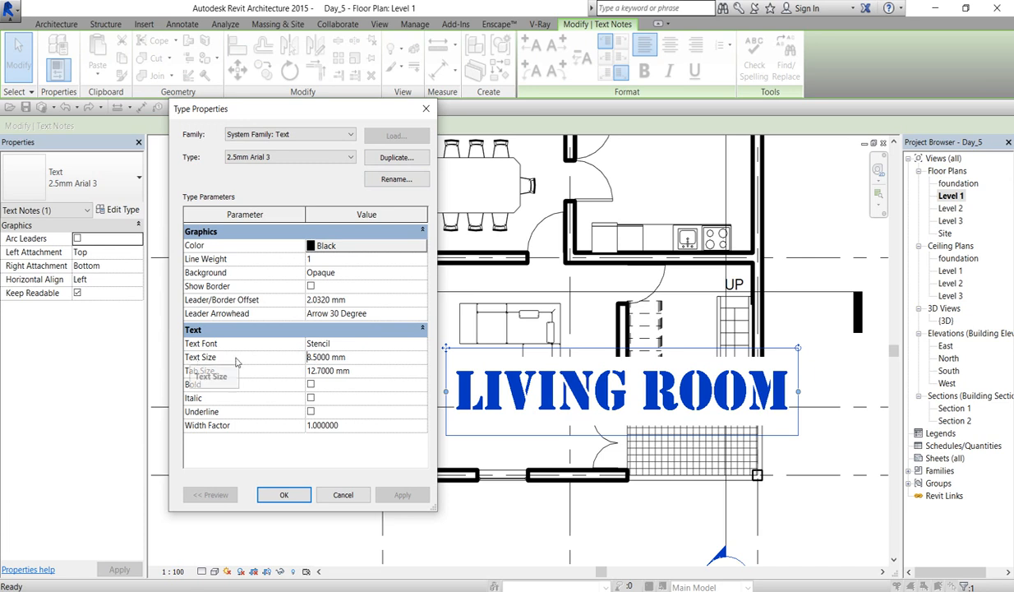
{"action": "left_click", "coordinate": [304, 356]}
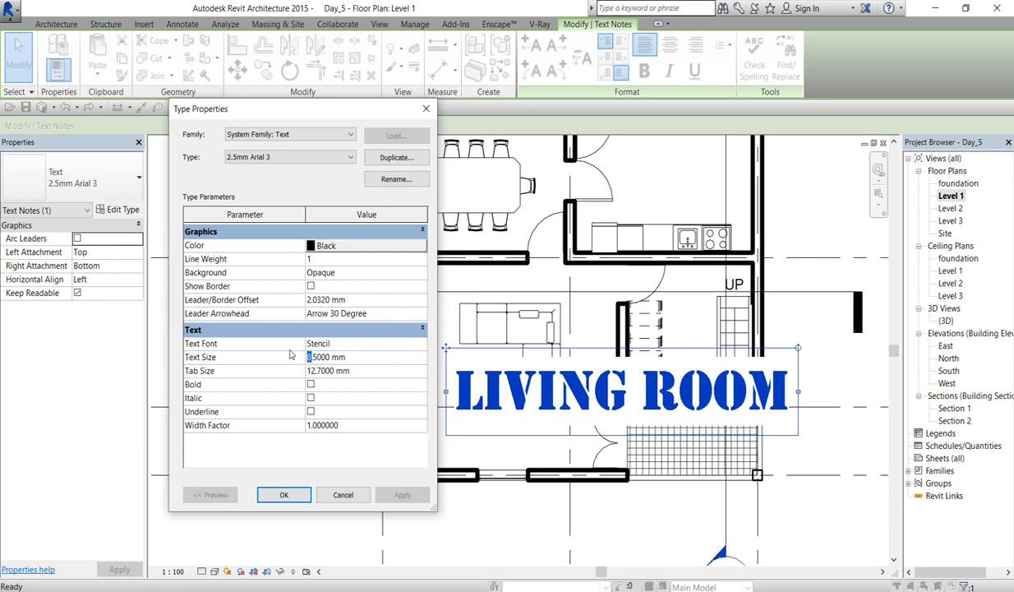
{"action": "type", "text": "3"}
{"action": "left_click", "coordinate": [400, 495]}
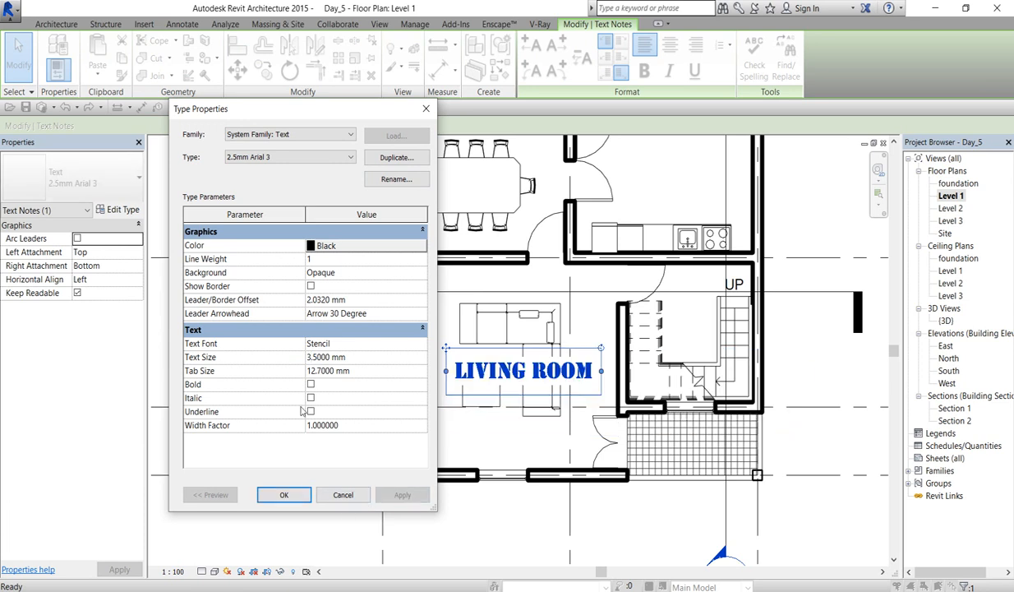
{"action": "left_click", "coordinate": [318, 360]}
{"action": "left_click_drag", "start_coordinate": [313, 358], "coordinate": [319, 359]}
{"action": "type", "text": "."}
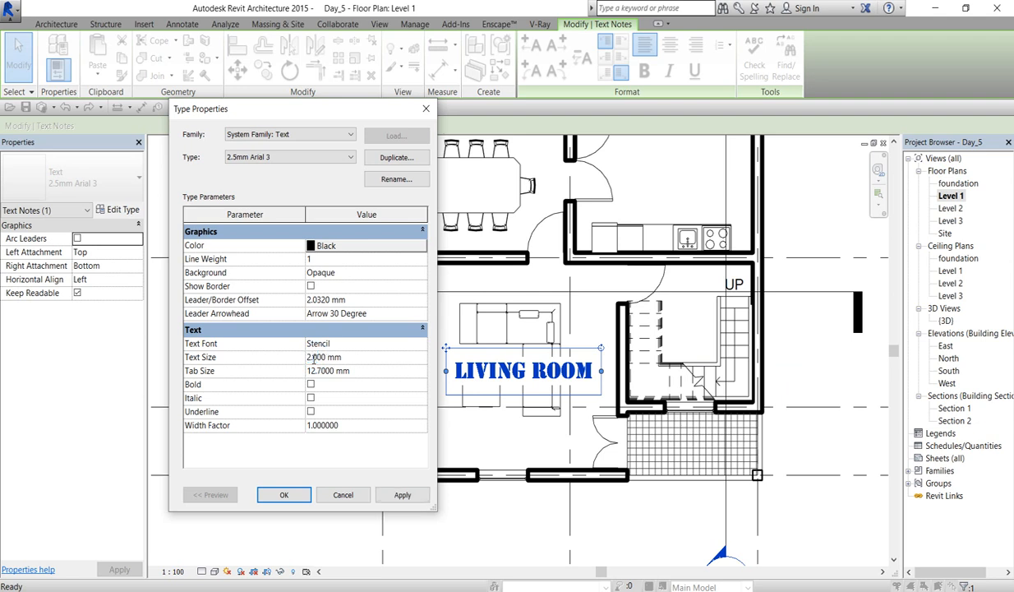
{"action": "left_click", "coordinate": [402, 494]}
{"action": "left_click", "coordinate": [283, 494]}
{"action": "left_click", "coordinate": [303, 503]}
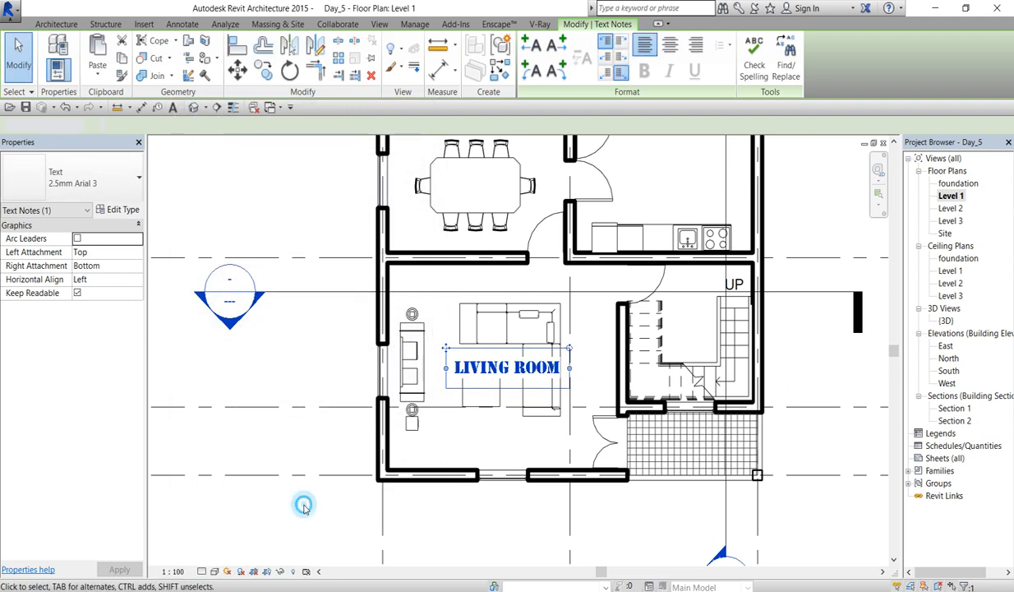
Step: Change the text font of the living room note's type to Stylus BT
{"action": "left_click", "coordinate": [450, 368]}
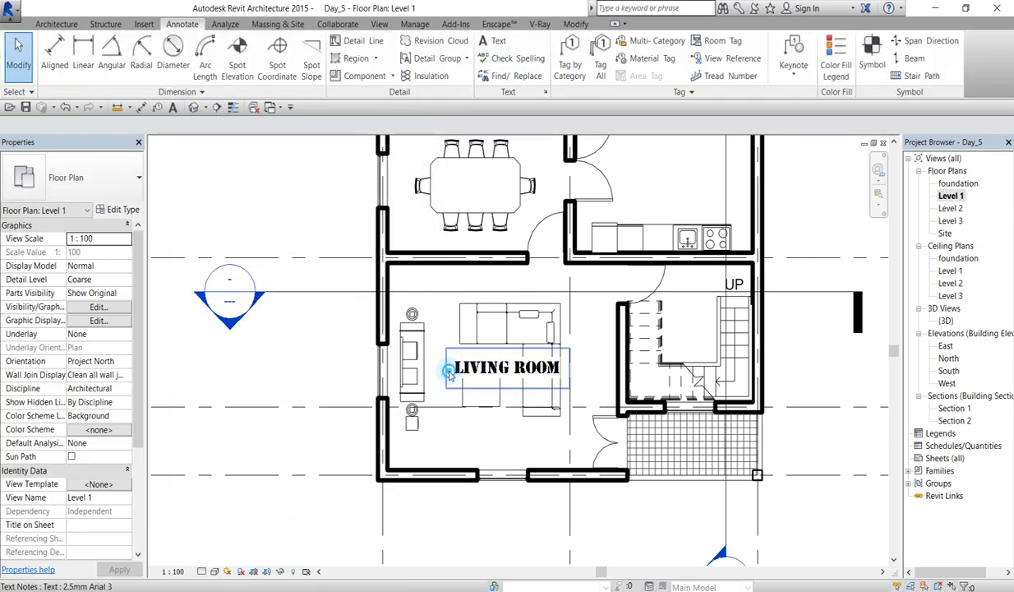
{"action": "left_click", "coordinate": [118, 210]}
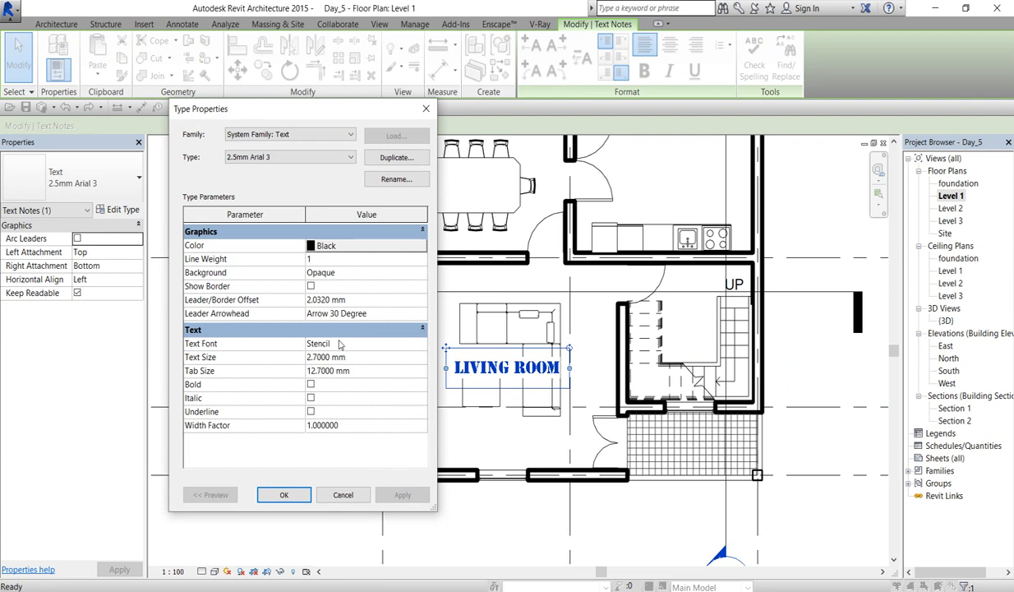
{"action": "left_click", "coordinate": [421, 345]}
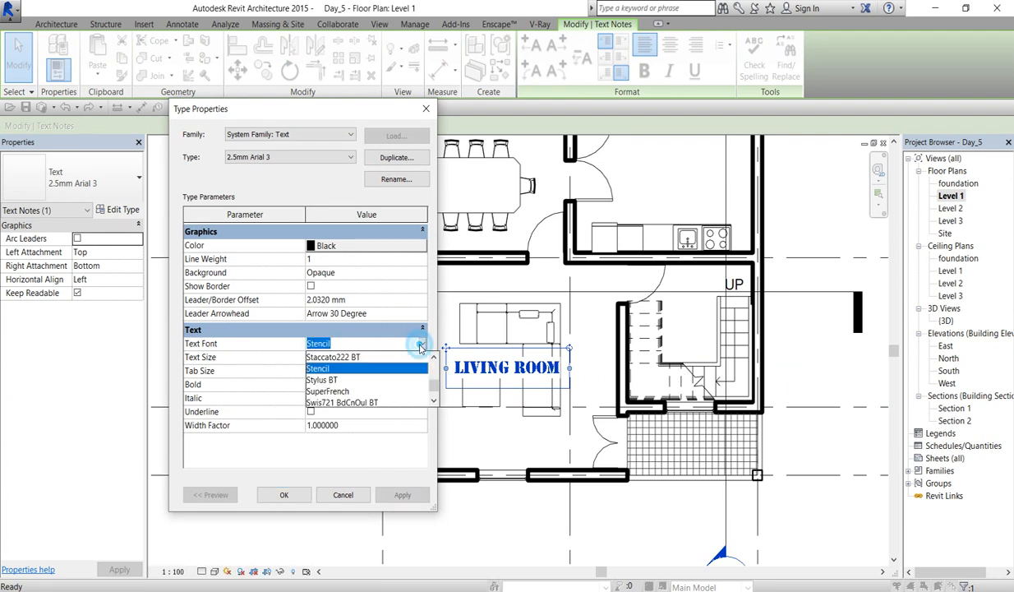
{"action": "left_click", "coordinate": [324, 381]}
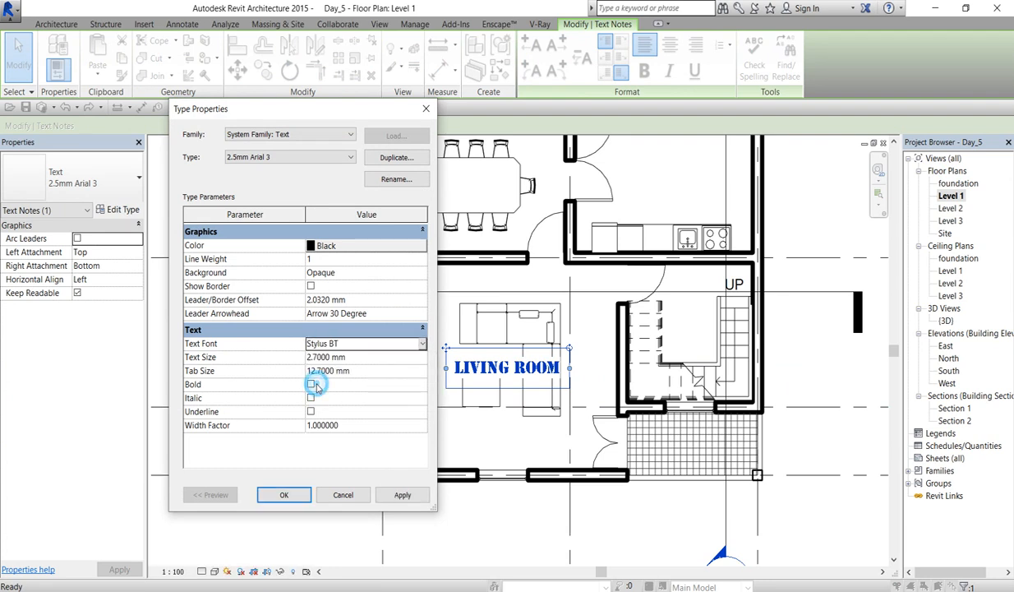
{"action": "left_click", "coordinate": [402, 495]}
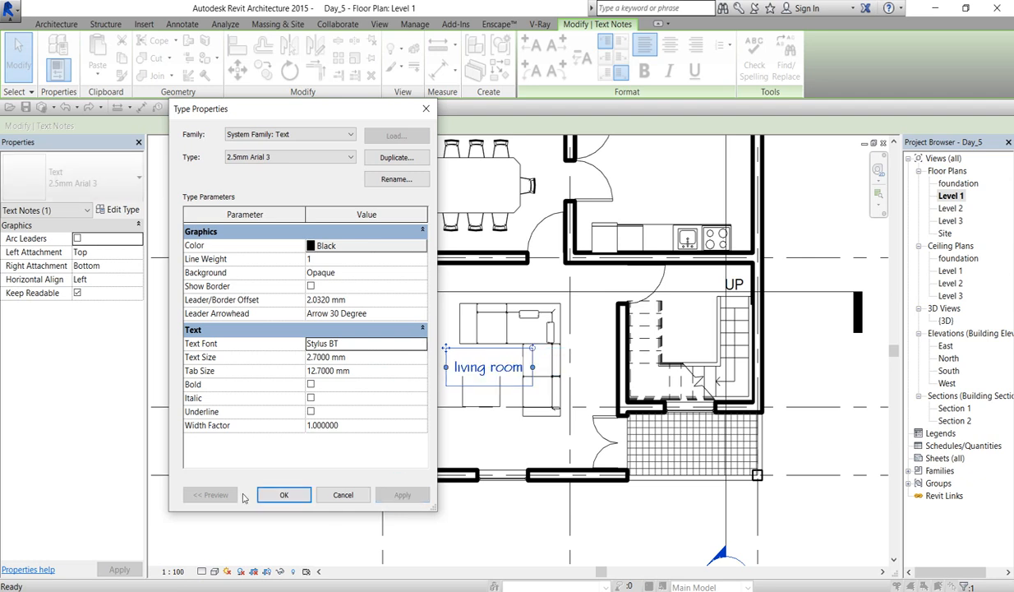
{"action": "left_click", "coordinate": [283, 494]}
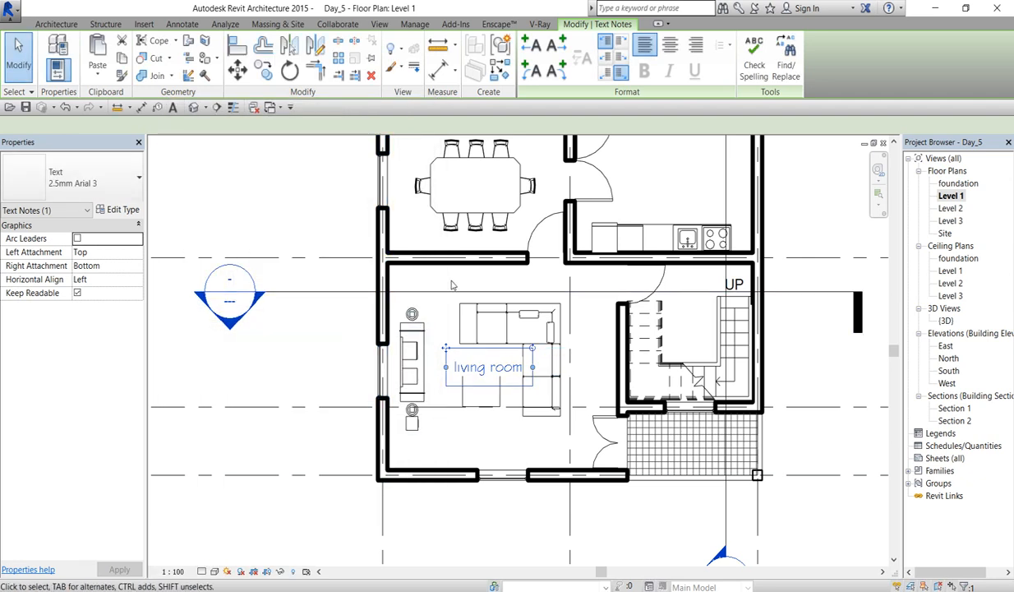
{"action": "left_click", "coordinate": [437, 275]}
Step: Copy the living room note into the kitchen and deselect it
{"action": "left_click", "coordinate": [444, 368]}
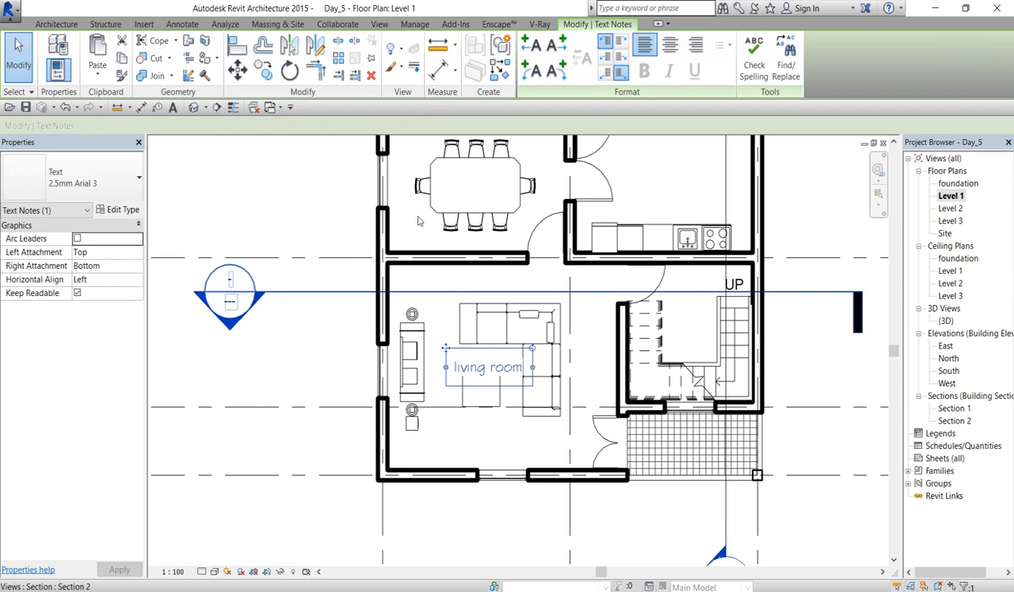
{"action": "key", "text": "m"}
{"action": "key", "text": "v"}
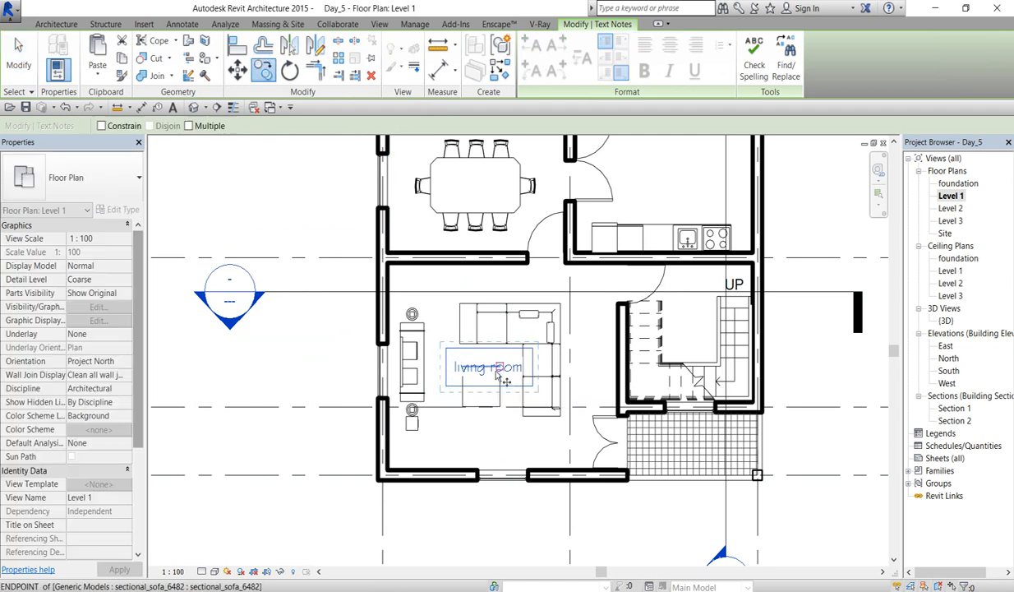
{"action": "left_click", "coordinate": [470, 338]}
{"action": "left_click", "coordinate": [660, 159]}
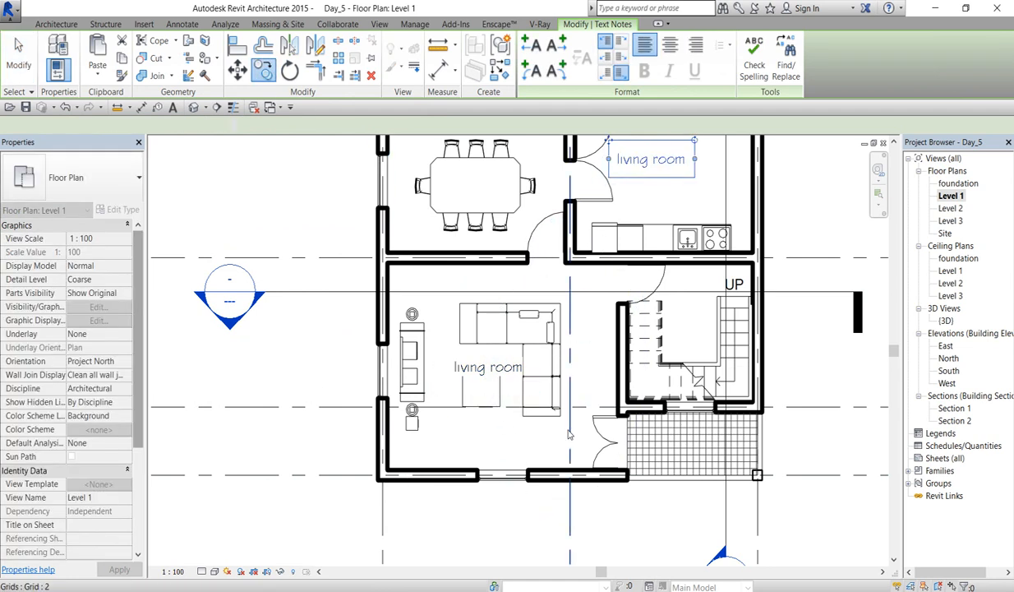
{"action": "scroll", "coordinate": [571, 422], "scroll_direction": "down", "scroll_amount": 2}
{"action": "left_click", "coordinate": [292, 192]}
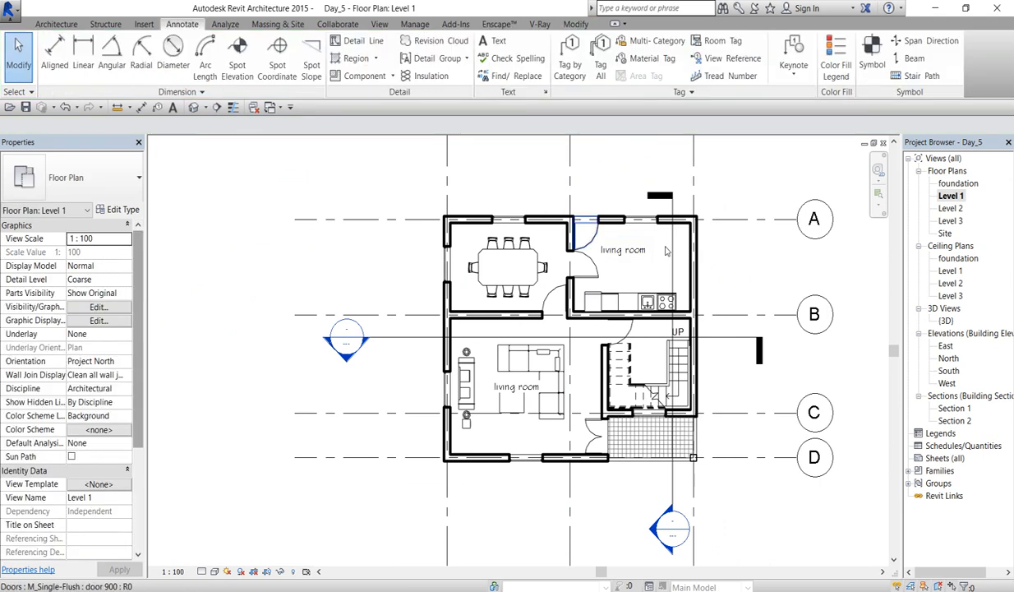
{"action": "left_click", "coordinate": [493, 41]}
{"action": "left_click", "coordinate": [503, 268]}
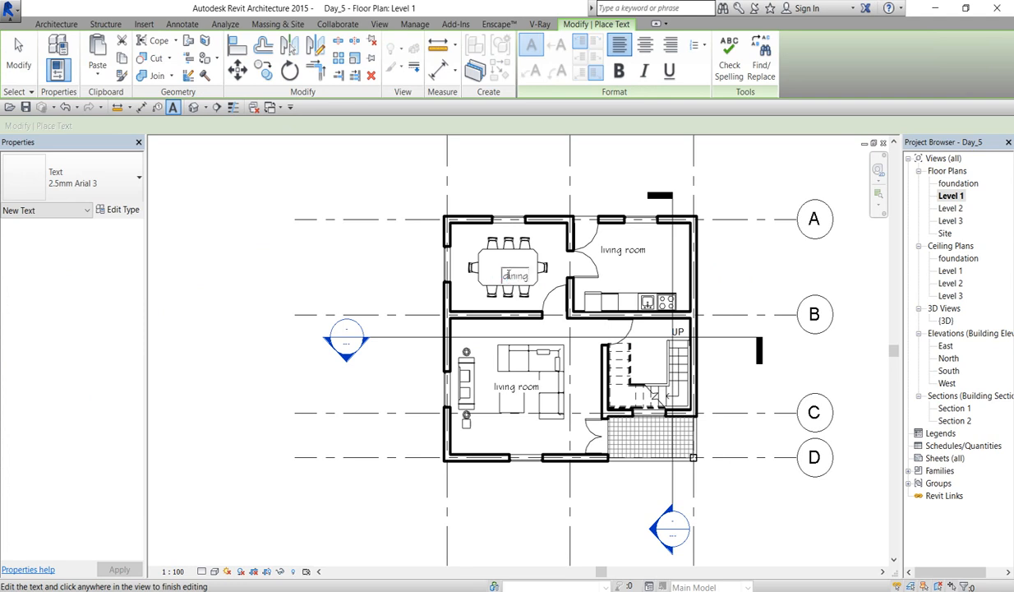
{"action": "key", "text": "Escape"}
{"action": "key", "text": "Escape"}
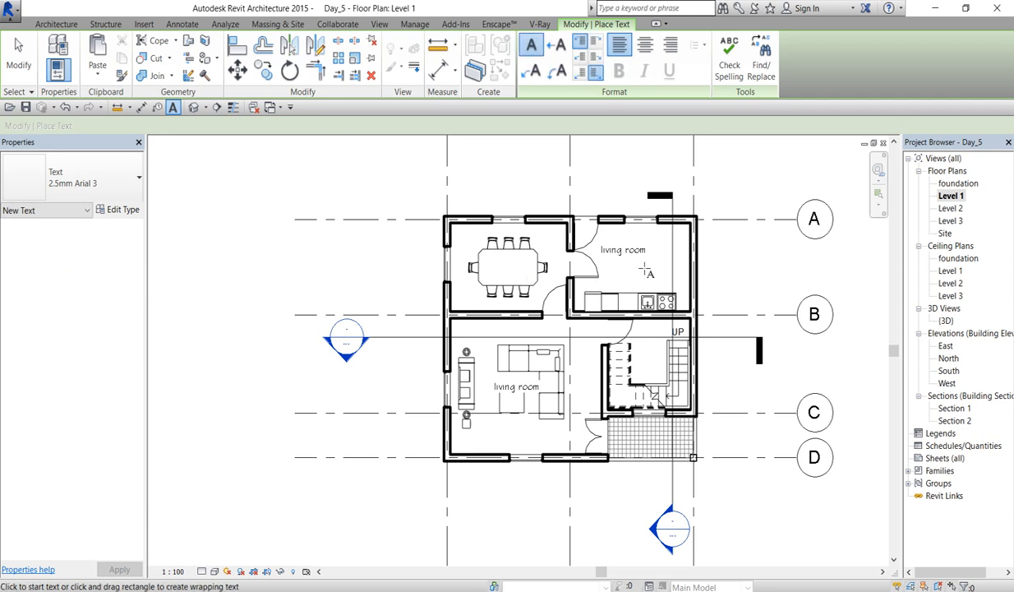
Step: Replace the text of the copied note in the kitchen with "kitchen"
{"action": "scroll", "coordinate": [625, 253], "scroll_direction": "up", "scroll_amount": 3}
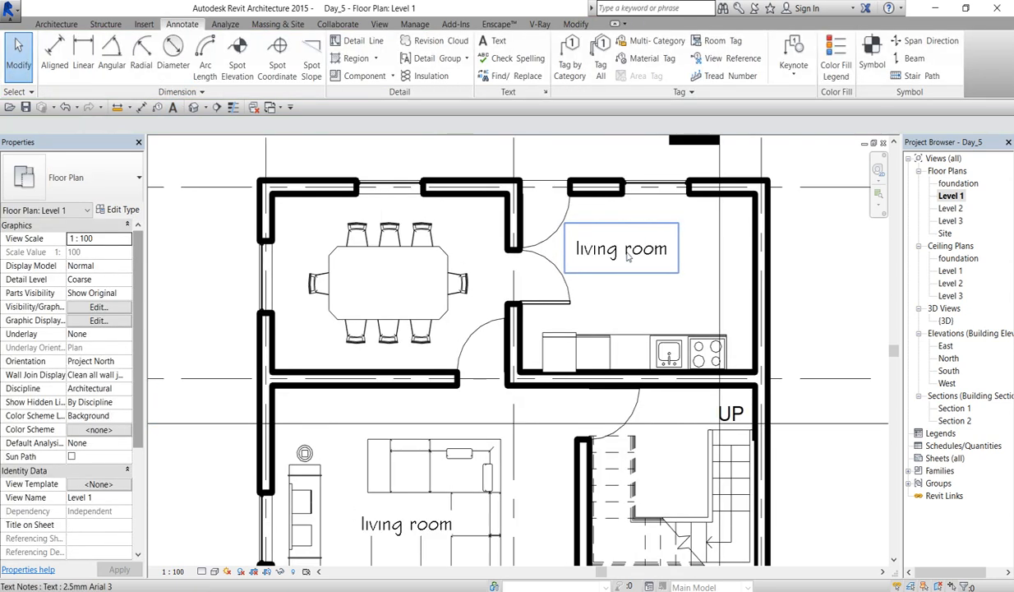
{"action": "double_click", "coordinate": [627, 258]}
{"action": "left_click_drag", "start_coordinate": [674, 258], "coordinate": [563, 250]}
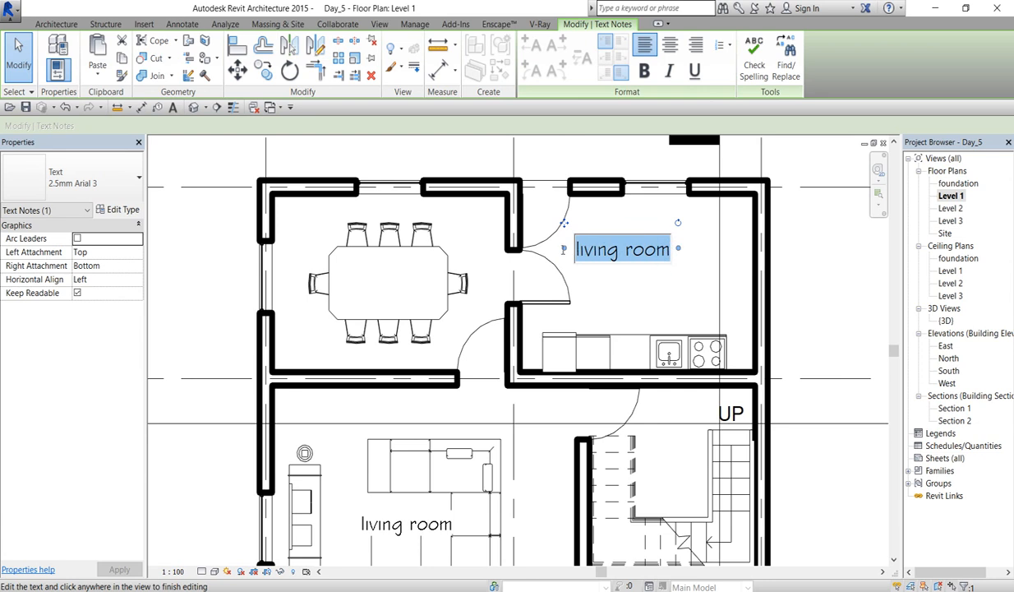
{"action": "type", "text": "kitche"}
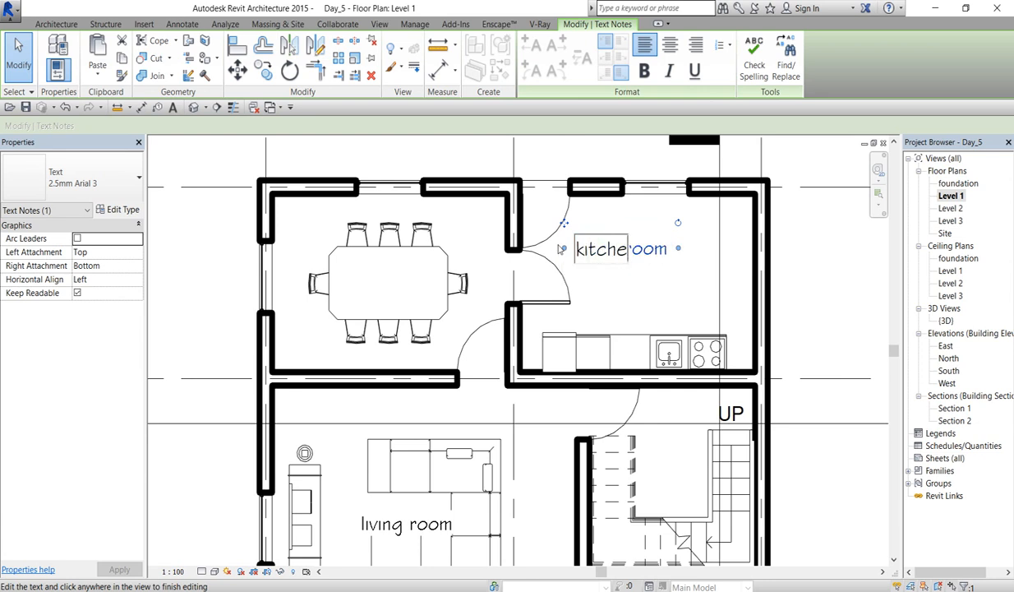
{"action": "type", "text": "n"}
{"action": "left_click", "coordinate": [649, 289]}
Step: Move the kitchen note toward the middle of the kitchen, clear of the door swings, and deselect it
{"action": "scroll", "coordinate": [625, 265], "scroll_direction": "down", "scroll_amount": 3}
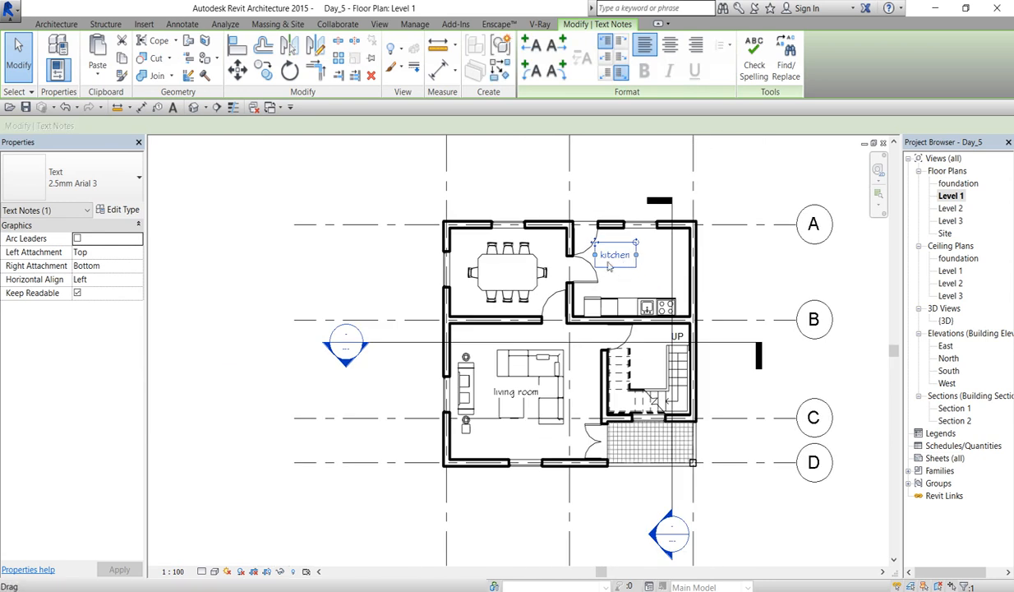
{"action": "left_click_drag", "start_coordinate": [596, 256], "coordinate": [615, 268]}
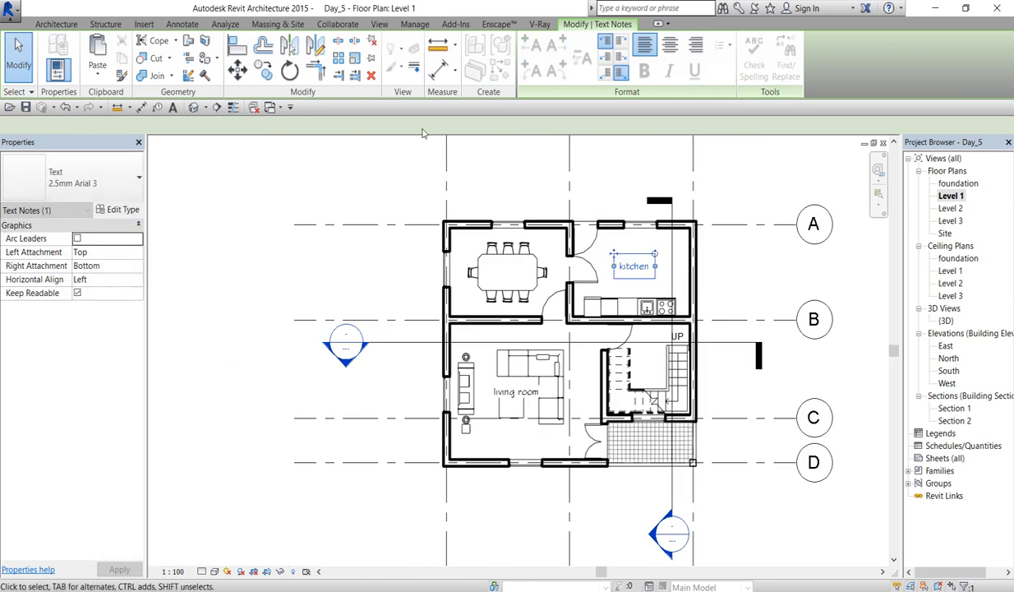
{"action": "left_click", "coordinate": [344, 233]}
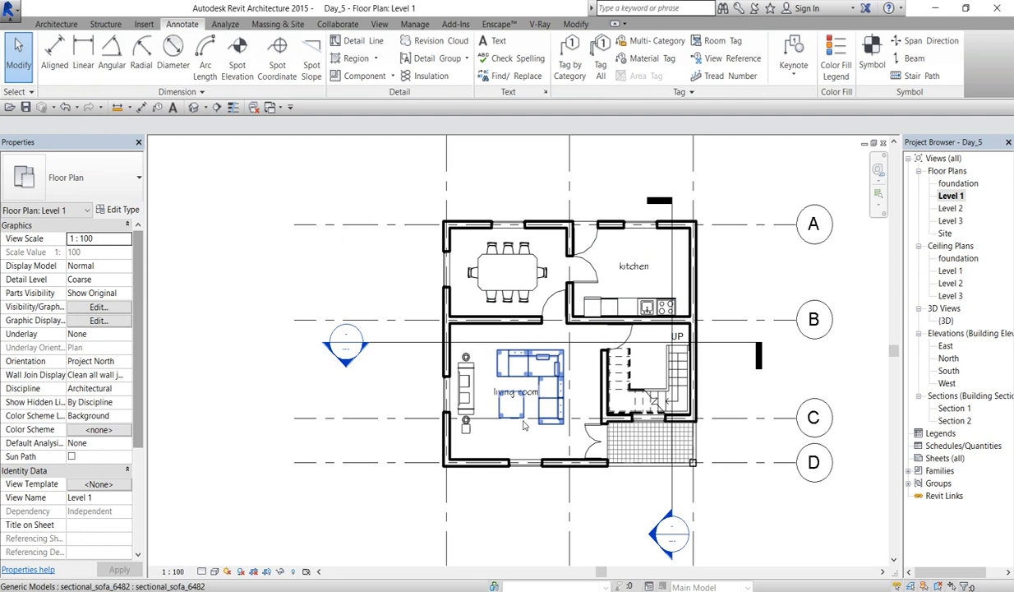